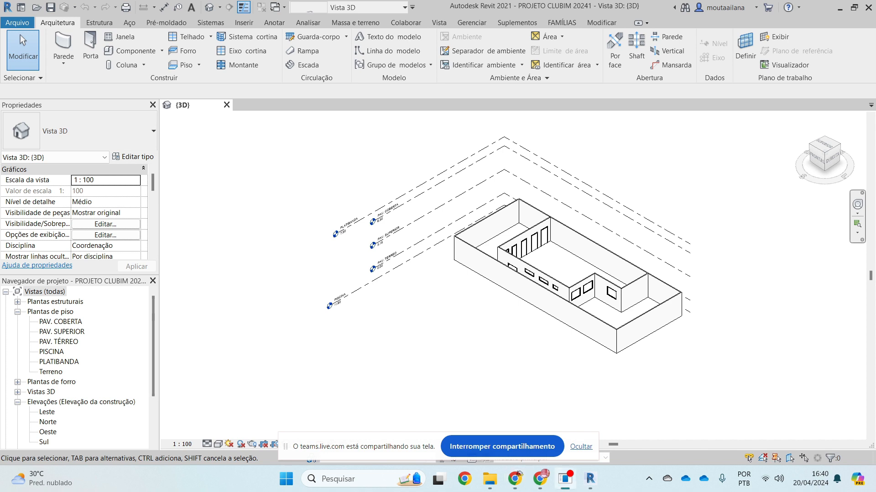
left_click(674, 352)
scroll(560, 254, "up", 7)
scroll(406, 246, "down", 9)
scroll(422, 242, "up", 4)
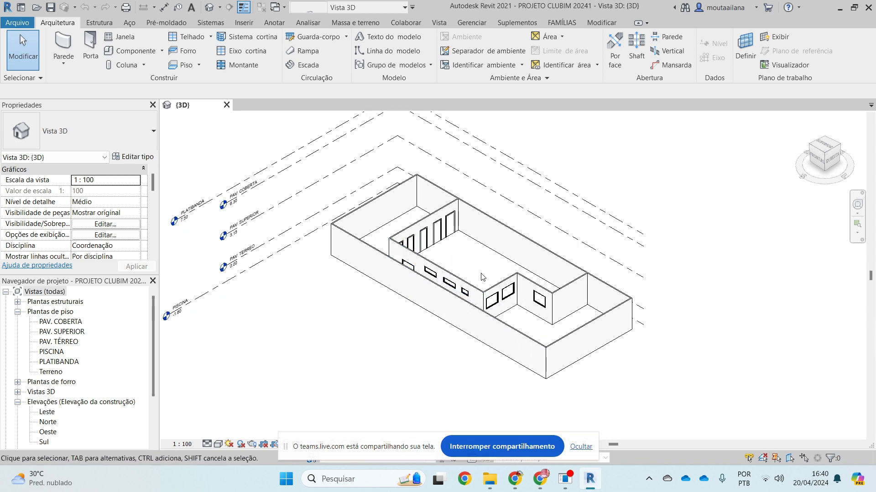
scroll(547, 375, "down", 3)
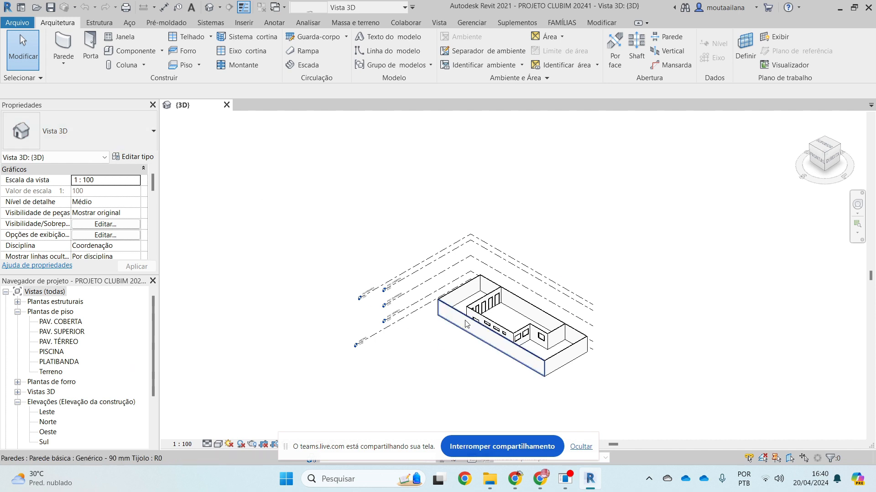
left_click(242, 7)
scroll(551, 308, "up", 3)
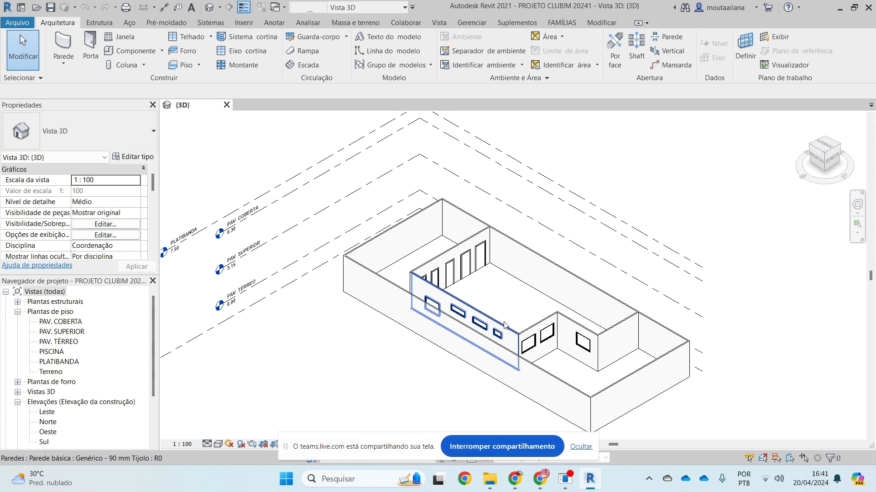
Step: Open the PAV. TÉRREO floor plan and check the wall type of the upper exterior wall
left_click(69, 343)
double_click(66, 343)
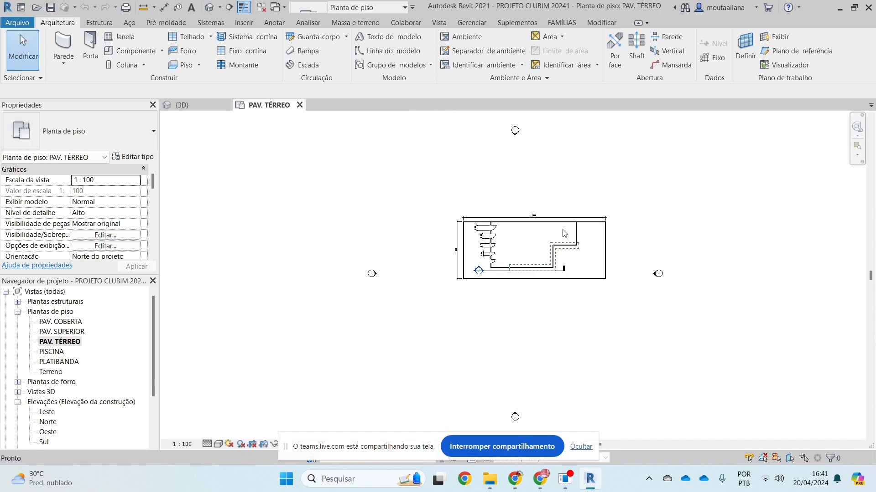
scroll(561, 236, "up", 5)
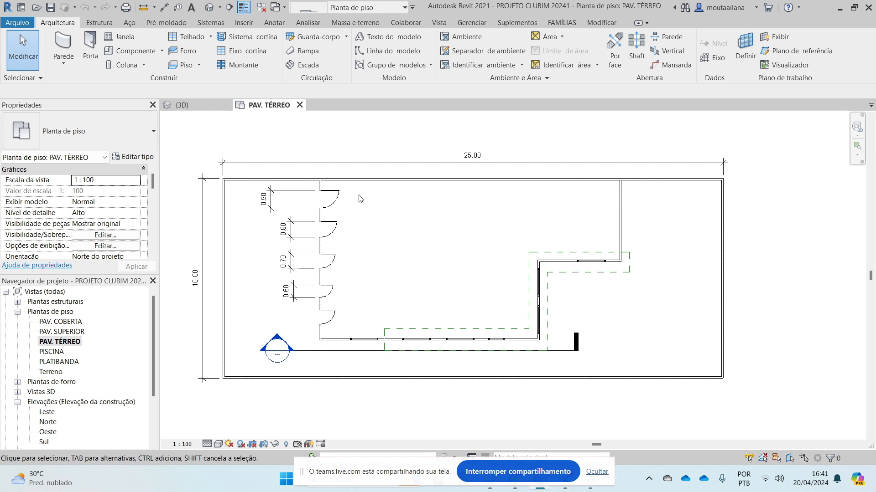
left_click(378, 181)
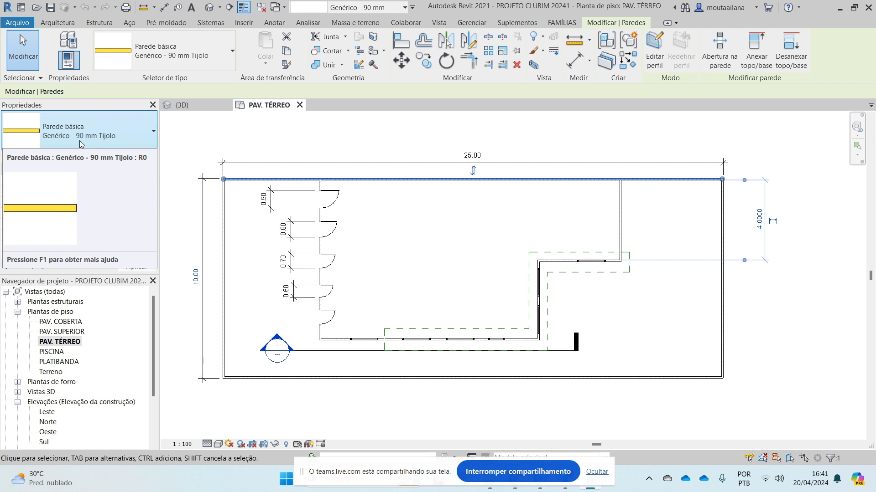
left_click(492, 239)
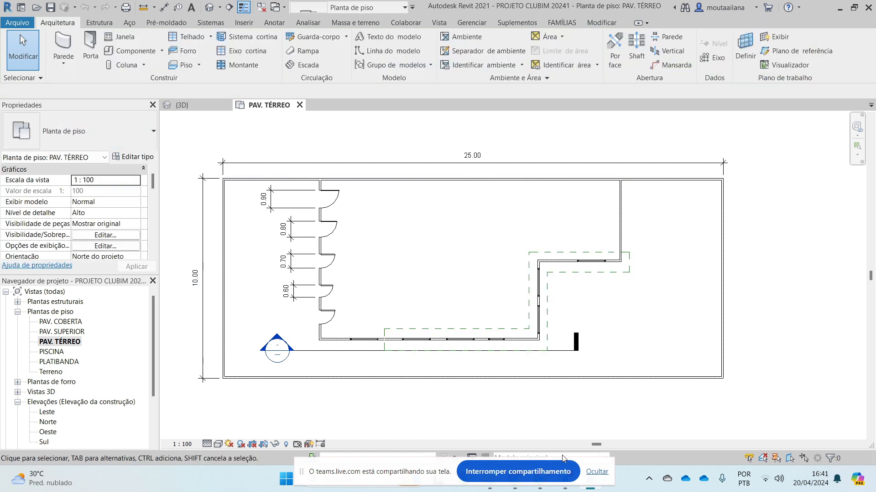
scroll(598, 286, "down", 1)
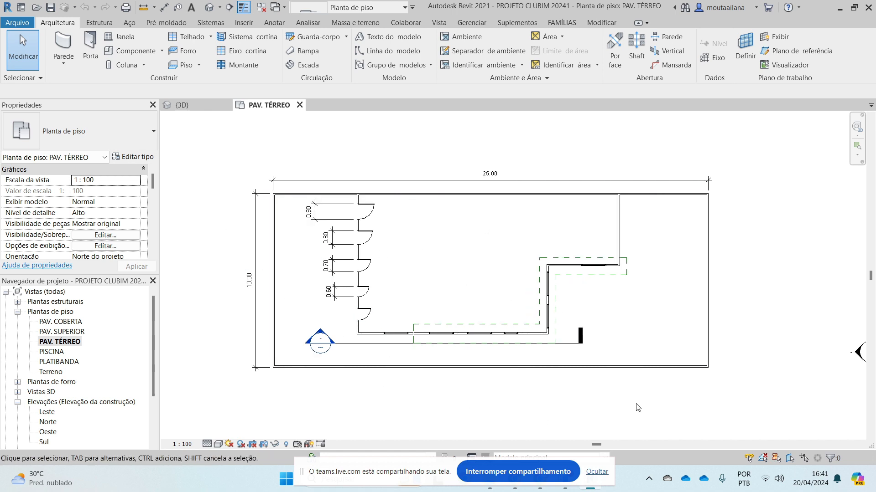
Step: Select everything in the floor plan and filter the selection down to Paredes only
left_click_drag(759, 387, 178, 114)
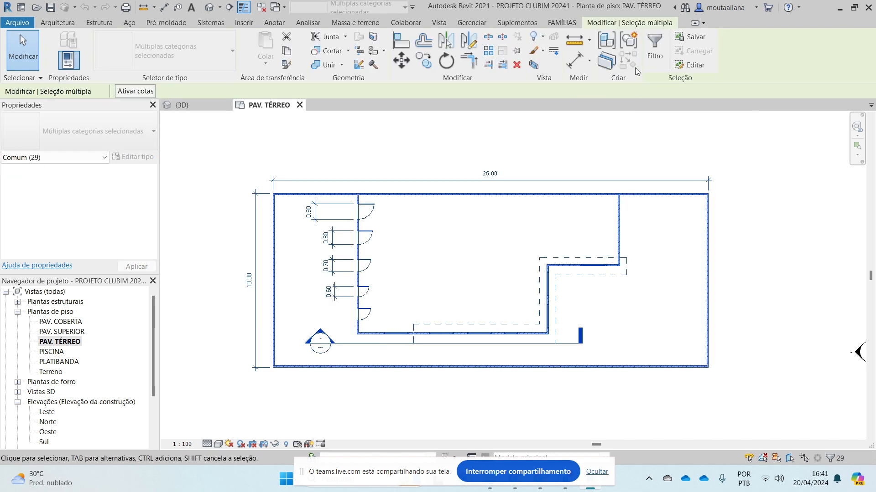
left_click(656, 49)
left_click(679, 195)
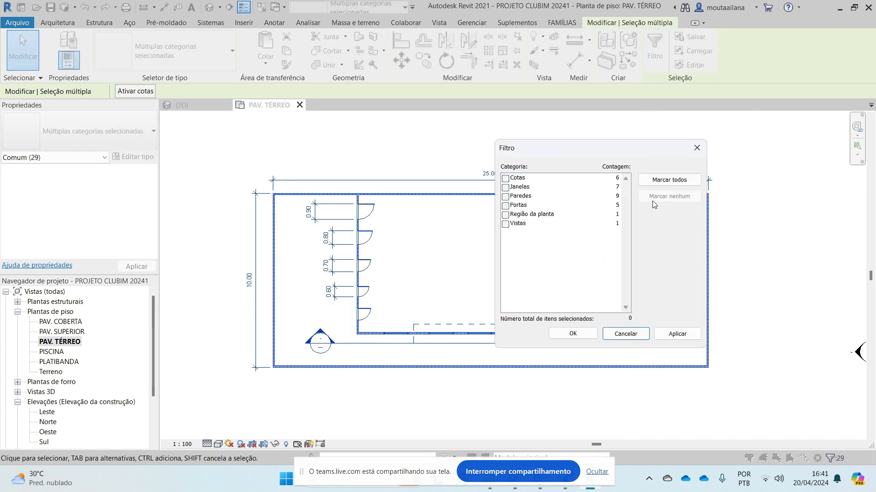
left_click(505, 197)
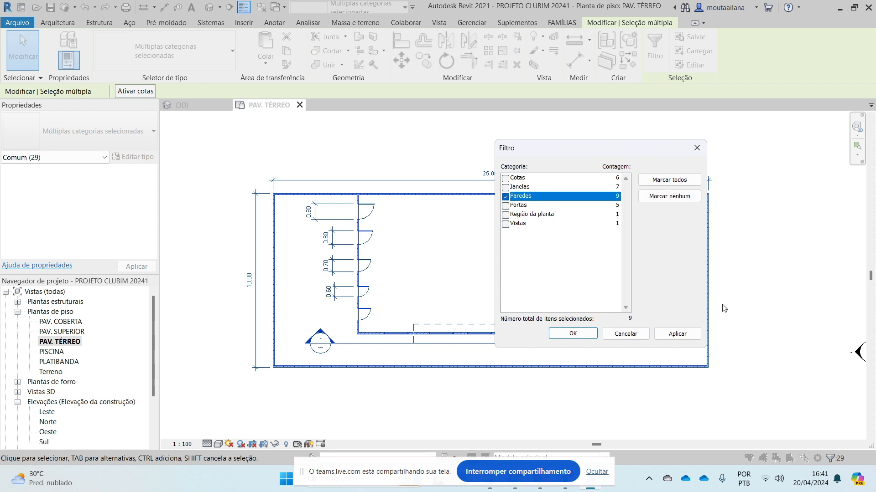
left_click(683, 336)
left_click(567, 334)
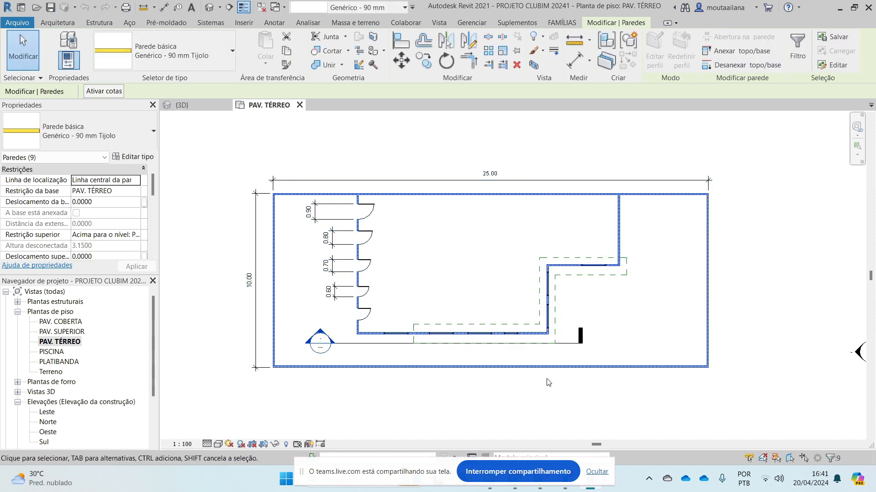
Step: Change the type of all selected walls to PAREDE - 15 CM and clear the selection
left_click(130, 125)
scroll(68, 224, "up", 1)
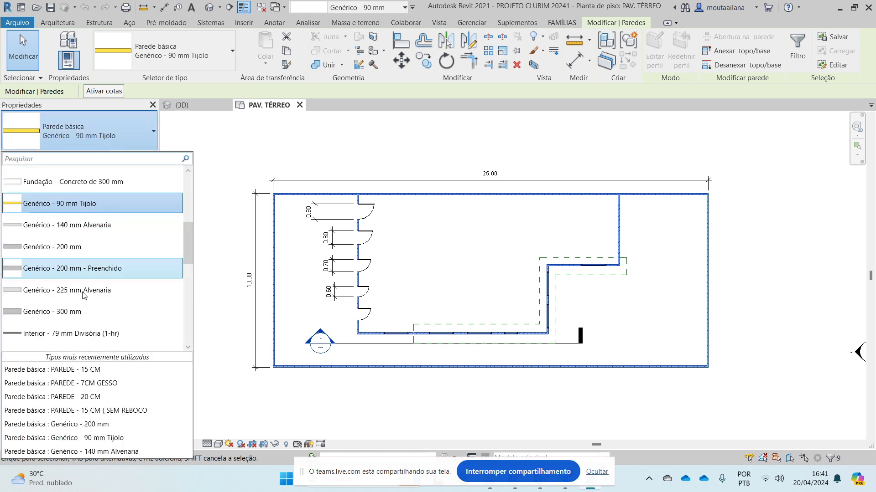
scroll(105, 319, "up", 3)
scroll(71, 253, "down", 5)
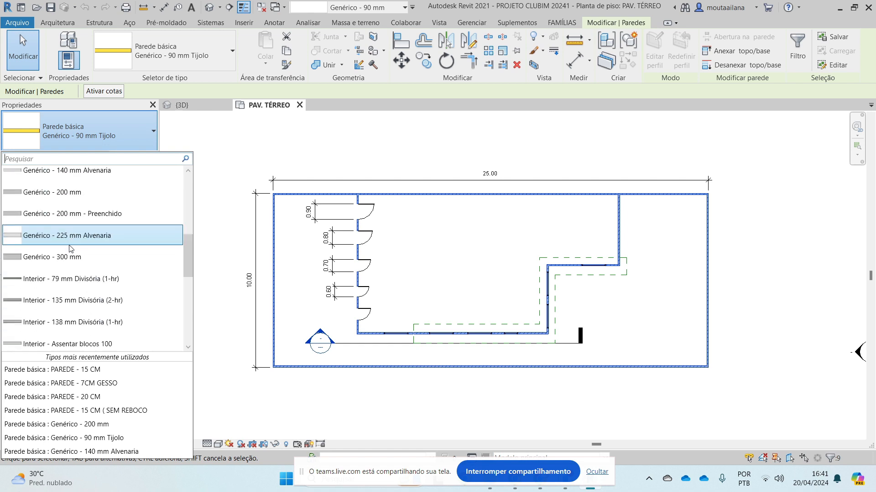
scroll(71, 254, "down", 5)
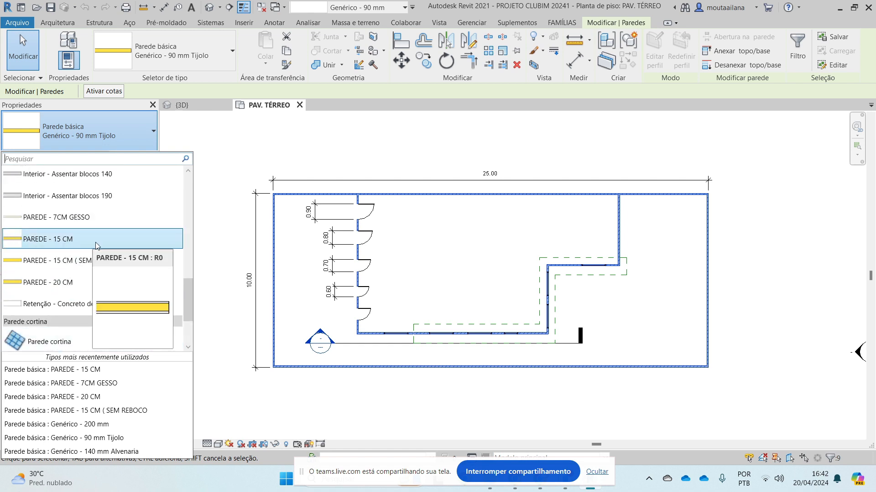
left_click(40, 243)
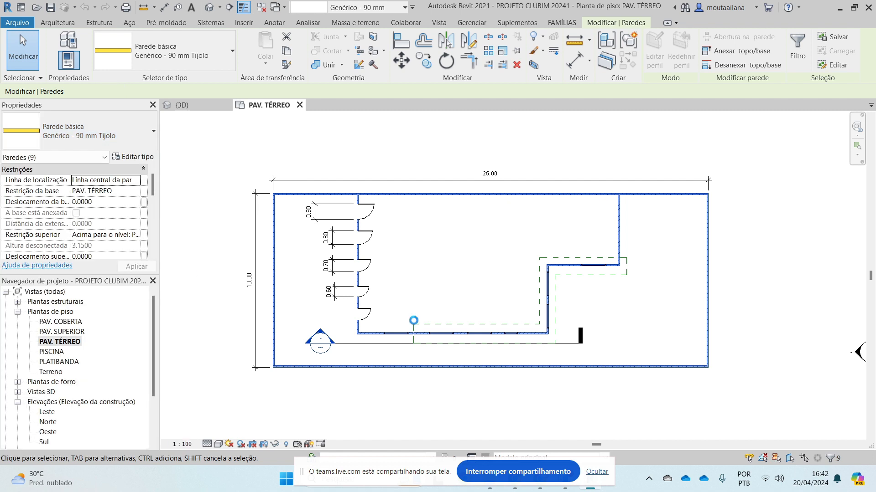
left_click(507, 396)
scroll(436, 336, "up", 6)
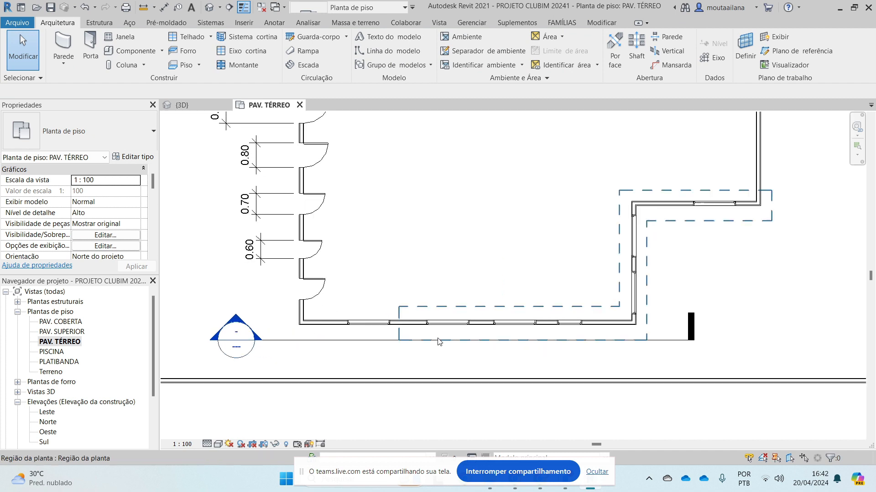
scroll(442, 315, "down", 6)
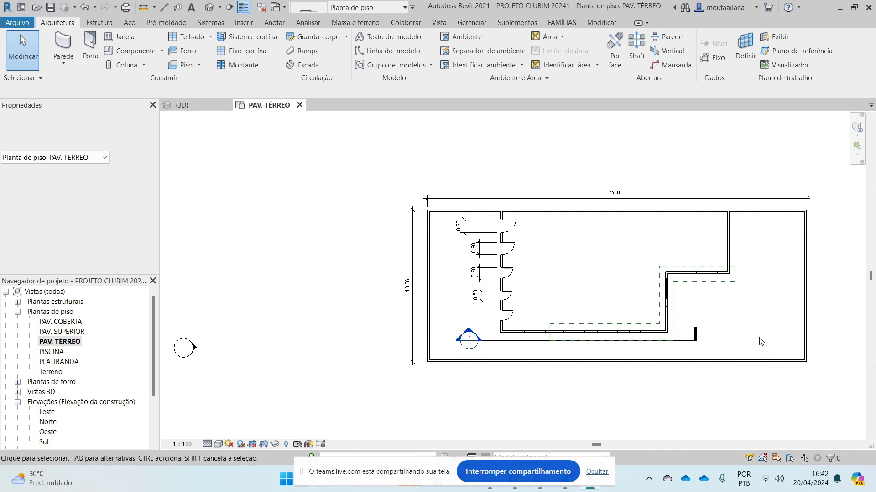
Step: Select all instances of the upper exterior wall's type visible in the view, and clear the selection
middle_click_drag(784, 382, 760, 373)
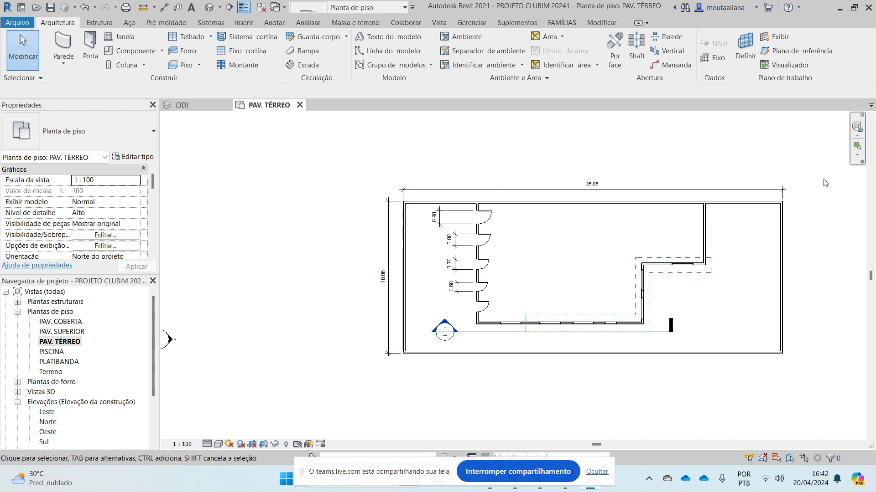
middle_click_drag(590, 253, 557, 262)
left_click(557, 213)
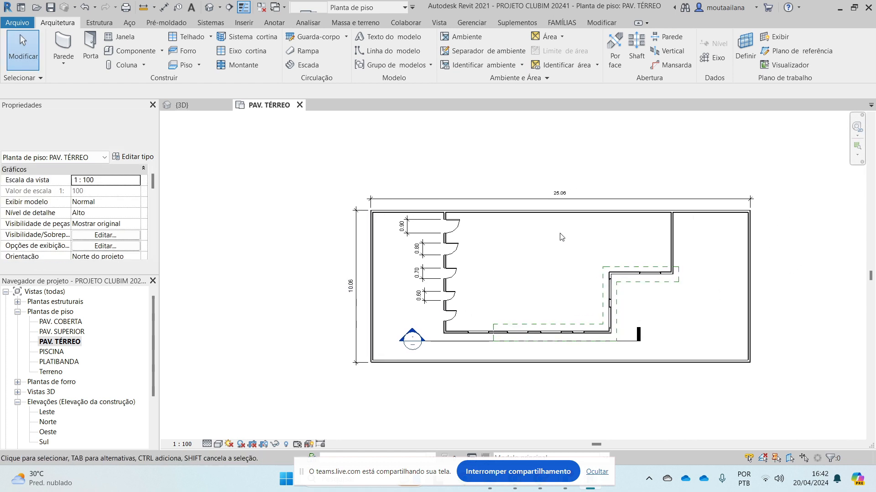
right_click(529, 214)
mouse_move(599, 341)
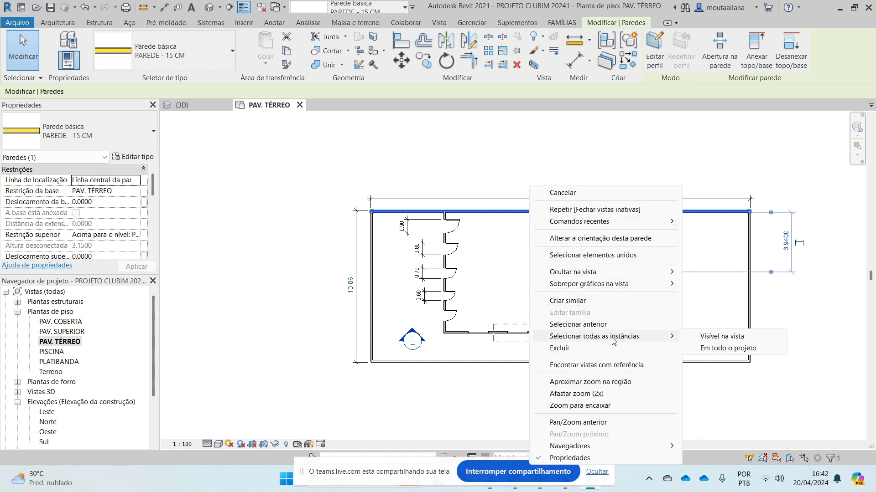
left_click(731, 341)
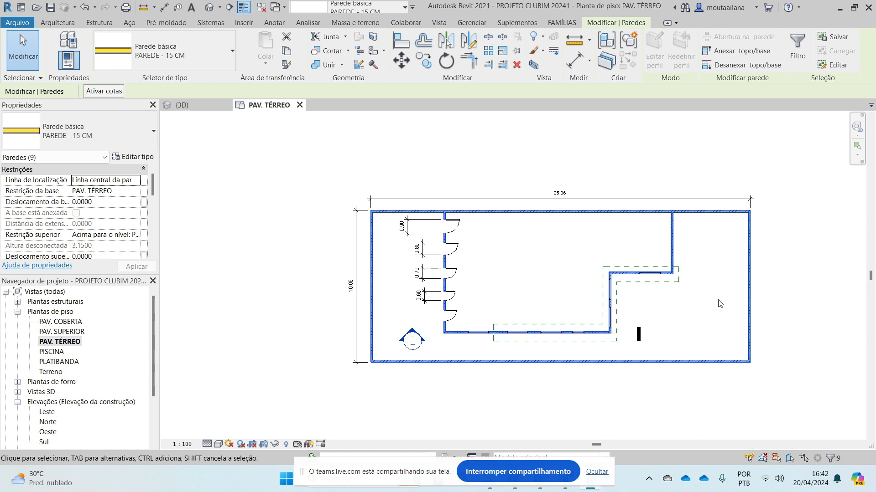
left_click(503, 267)
Step: Select all instances of the linear dimension style visible in the floor plan and delete them
scroll(514, 226, "up", 3)
scroll(323, 343, "down", 1)
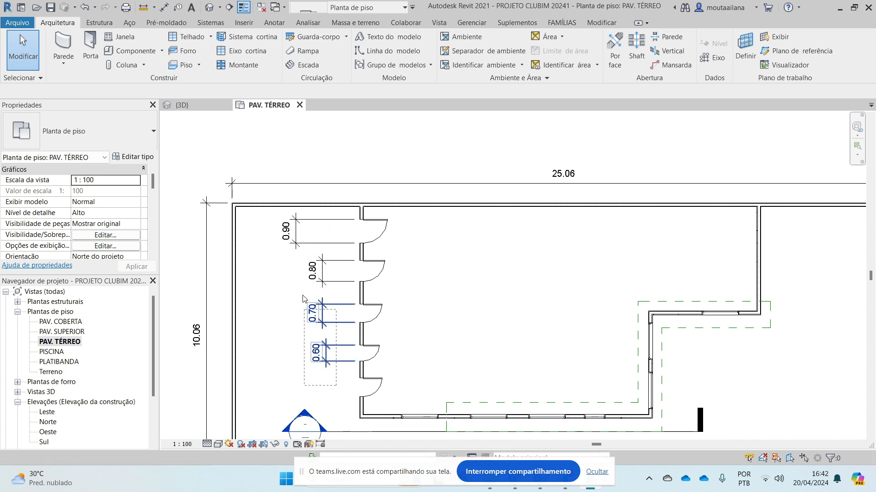
left_click(325, 267)
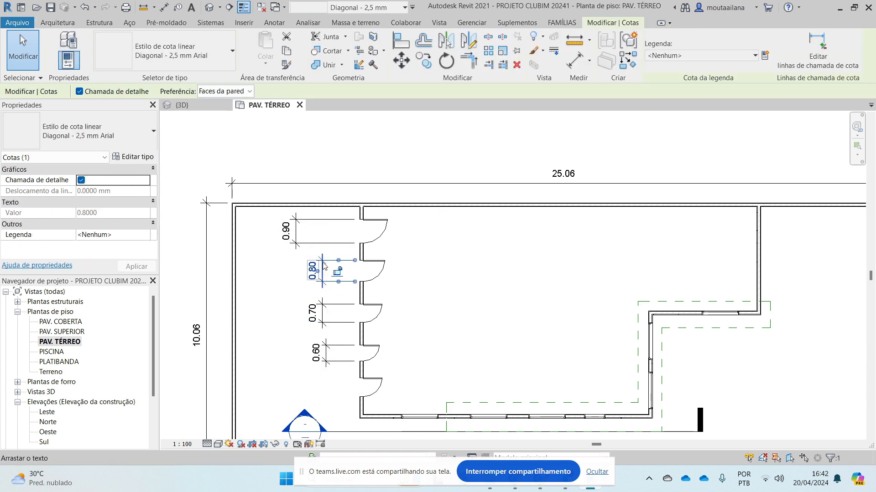
right_click(324, 268)
mouse_move(413, 340)
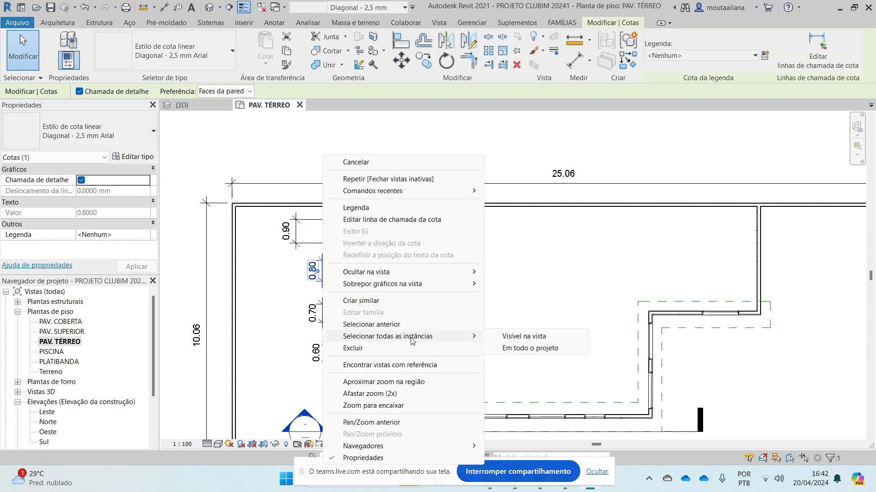
left_click(529, 338)
scroll(251, 217, "down", 2)
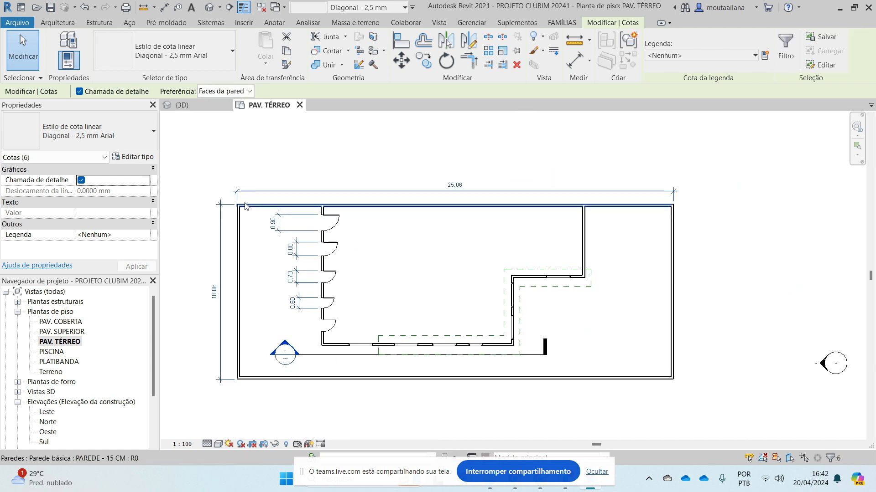
key("Delete")
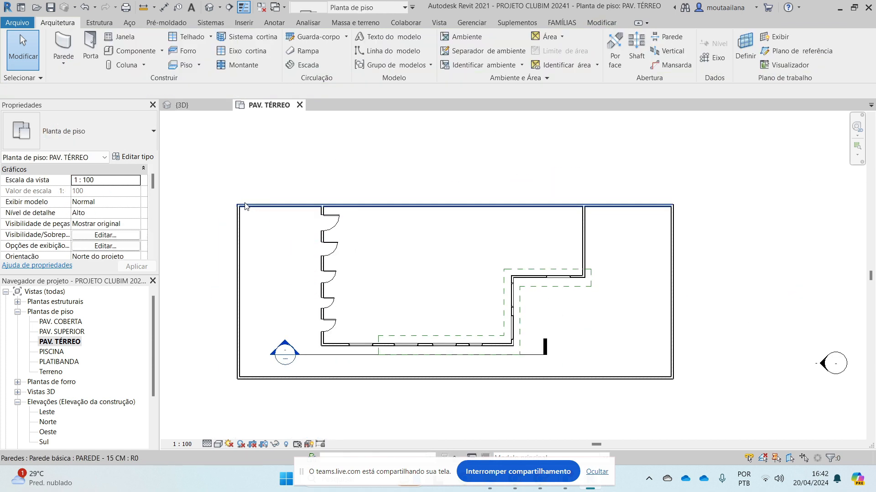
Step: Delete the building section line running below the interior walls
left_click(314, 356)
key("Delete")
left_click(475, 275)
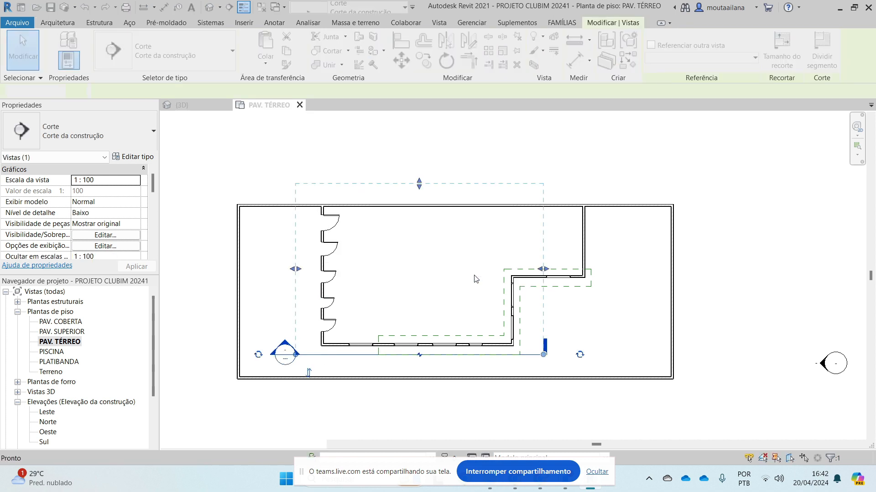
left_click(427, 215)
left_click(231, 190)
Step: Set the floor plan's view scale to 1:50
scroll(230, 190, "up", 4)
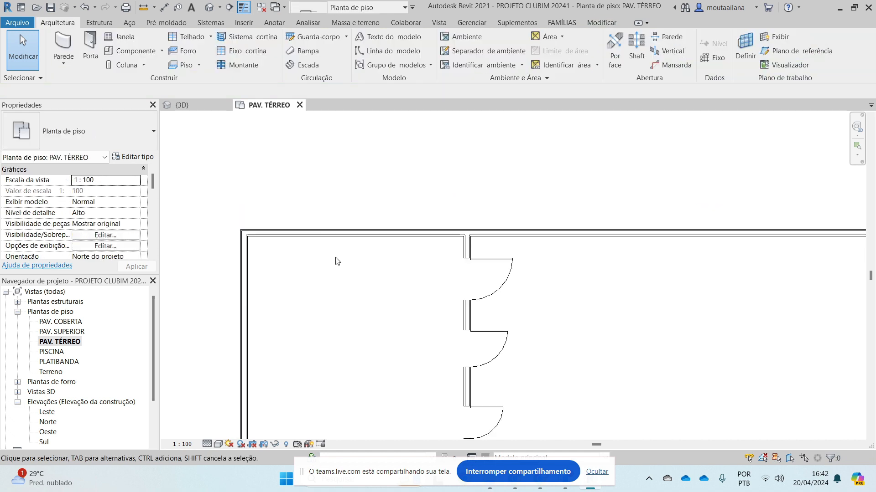
left_click(179, 446)
left_click(190, 361)
Step: Examine the layers and hatching of the upper PAREDE - 15 CM wall up close
middle_click_drag(709, 263, 489, 263)
middle_click_drag(578, 255, 447, 280)
scroll(469, 261, "up", 2)
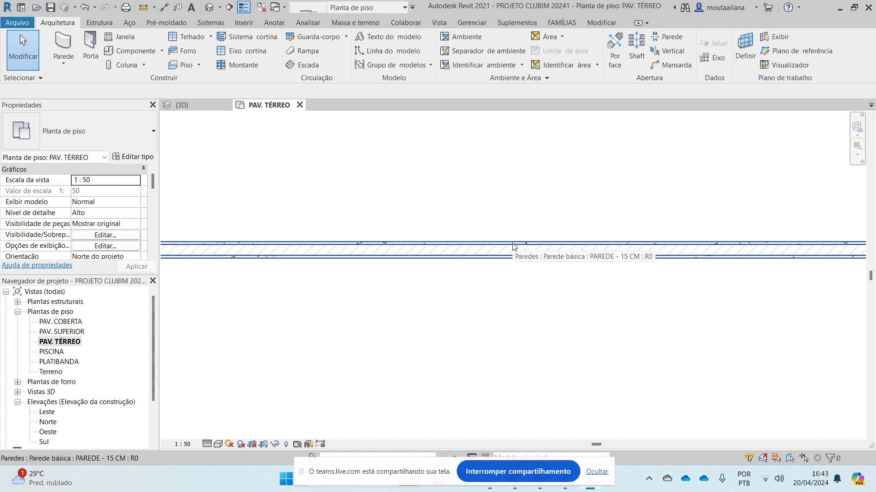
scroll(485, 293, "down", 2)
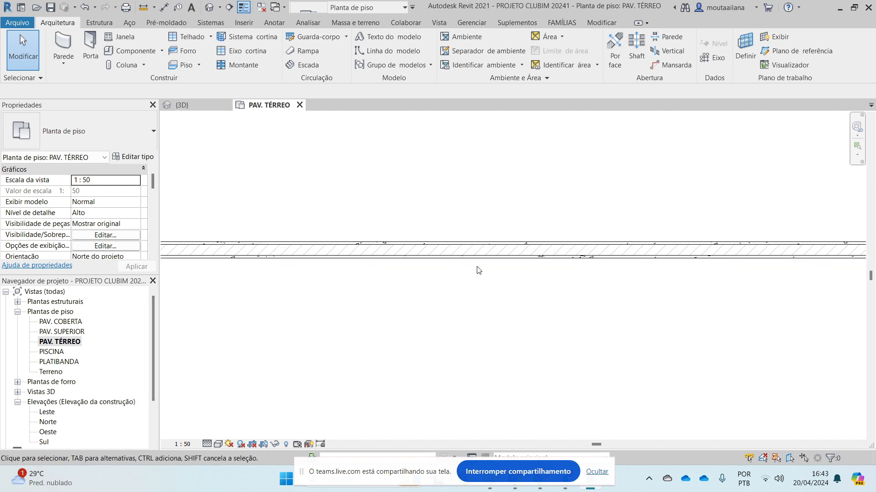
scroll(500, 300, "up", 2)
scroll(459, 223, "up", 3)
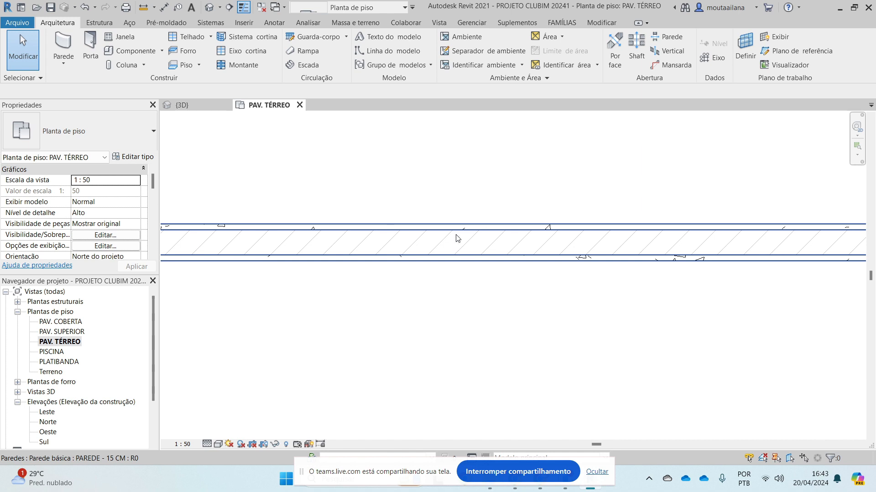
scroll(458, 252, "down", 5)
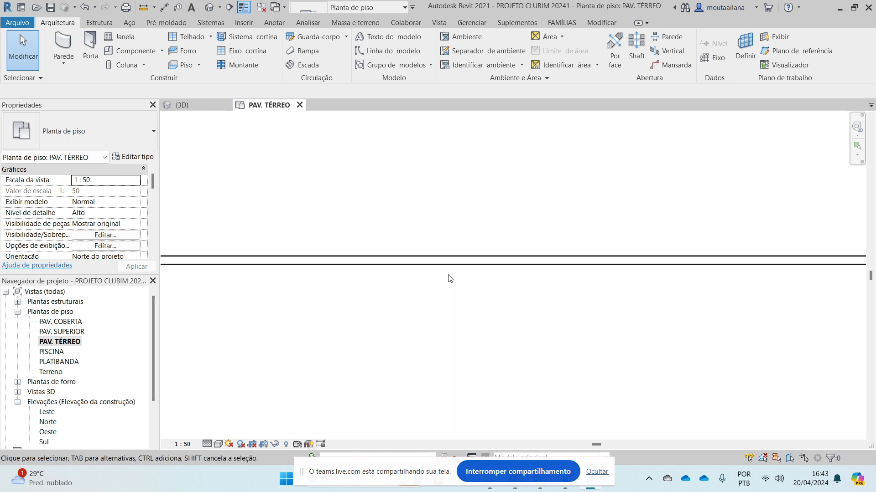
Step: Switch back to the 3D view and look over the house with its changed walls
key("ctrl+Tab")
scroll(628, 427, "up", 2)
scroll(613, 432, "down", 1)
scroll(400, 290, "down", 2)
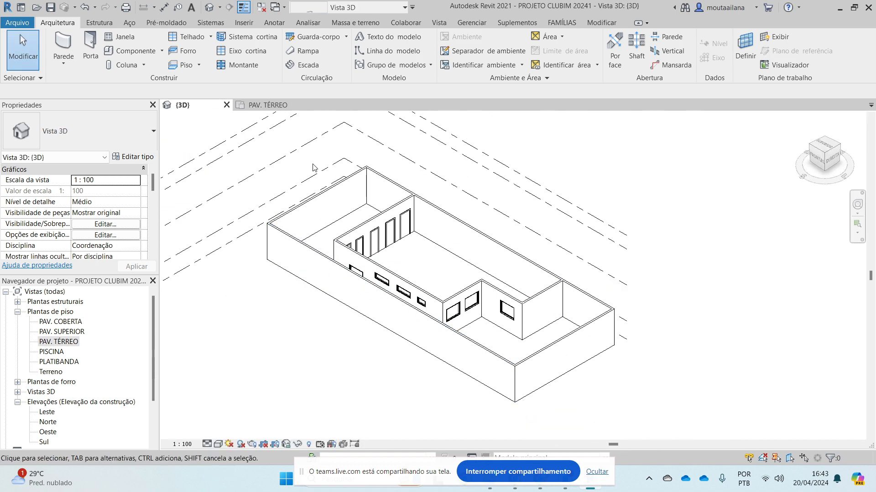
mouse_move(565, 479)
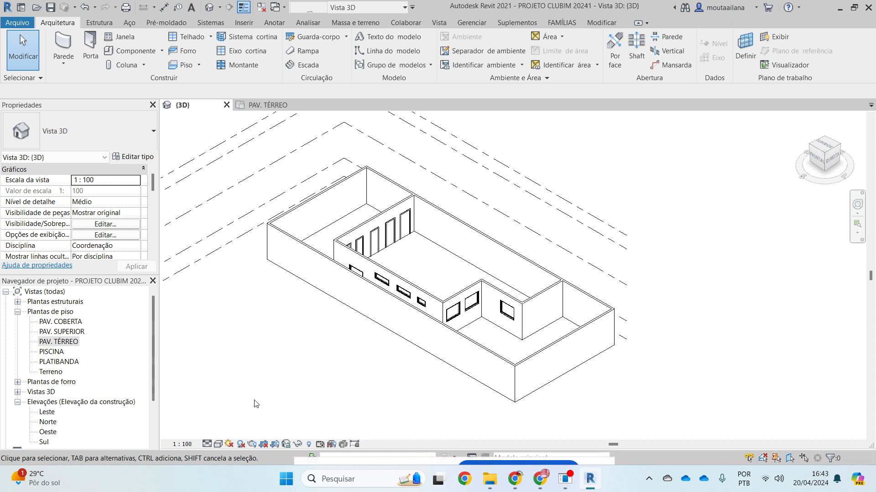
Step: Return to the PAV. TÉRREO floor plan and inspect the plan region around the windows
double_click(67, 342)
scroll(477, 152, "down", 4)
scroll(417, 294, "up", 5)
left_click(429, 318)
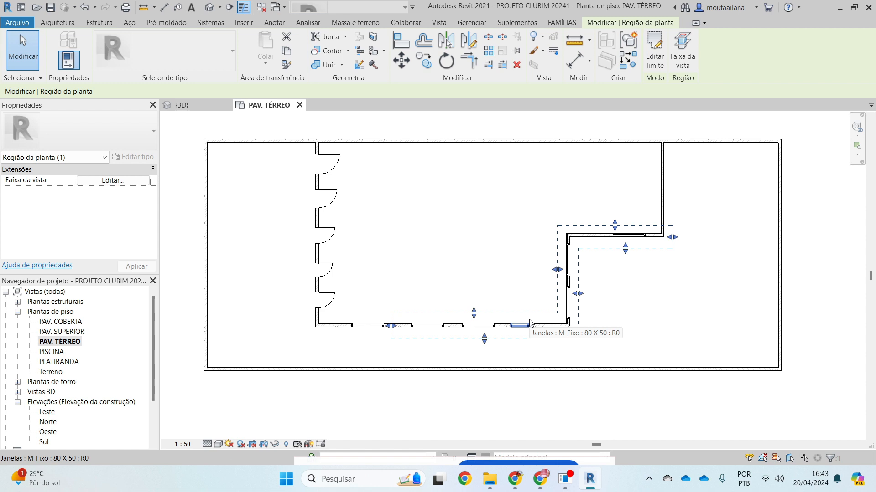
left_click(467, 194)
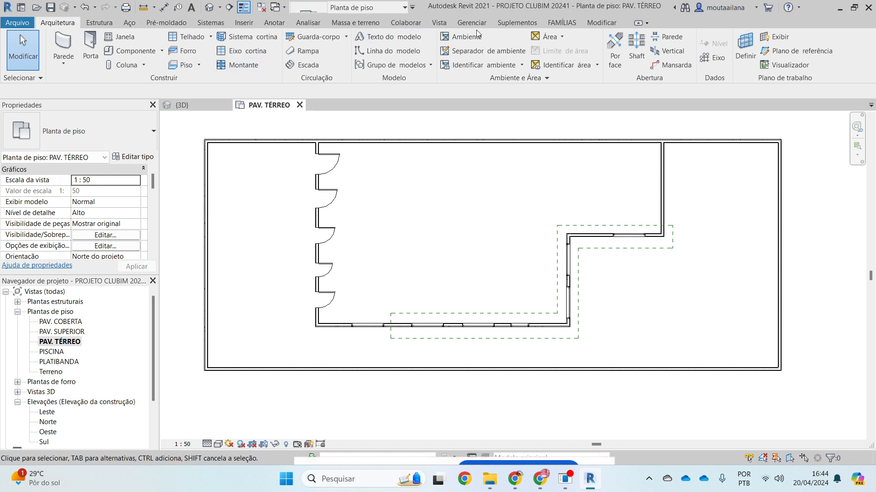
Step: Create a new material takeoff schedule for the Paredes category in the Construção nova phase
left_click(441, 25)
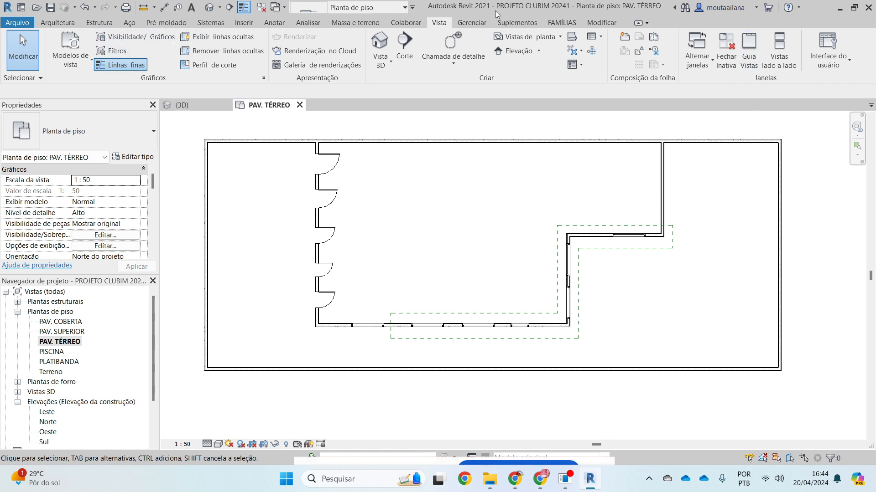
left_click(600, 38)
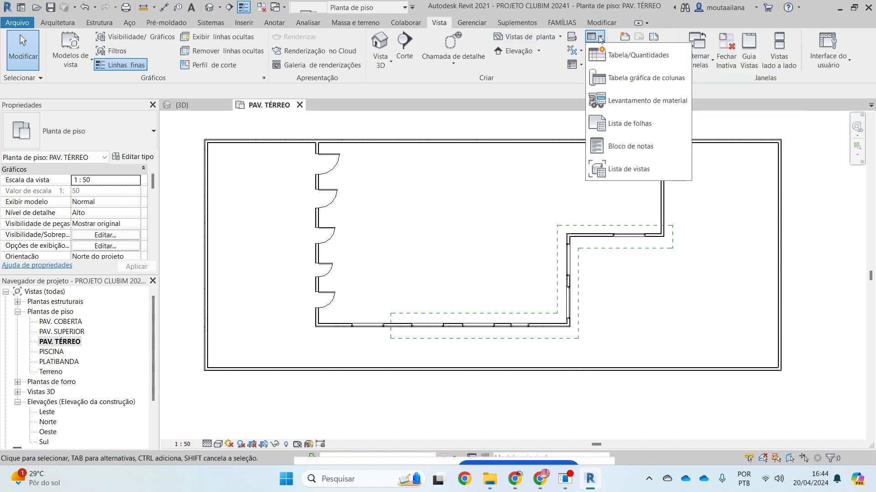
left_click(615, 106)
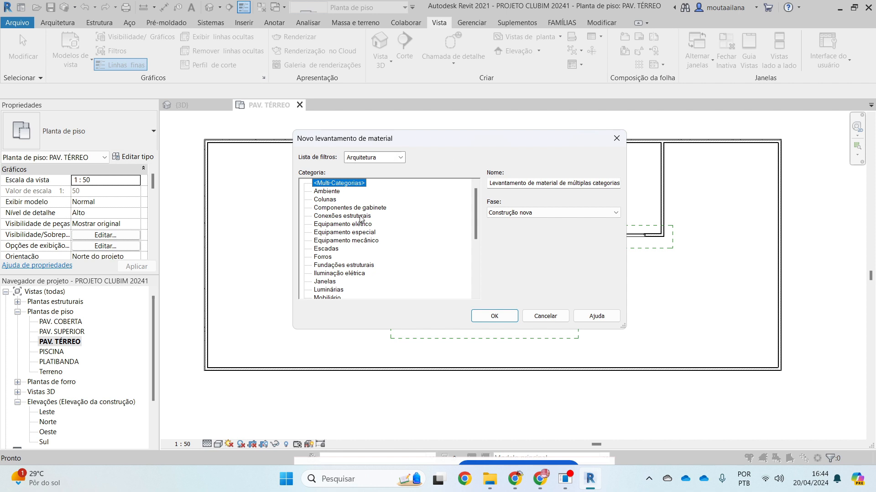
left_click_drag(441, 141, 404, 147)
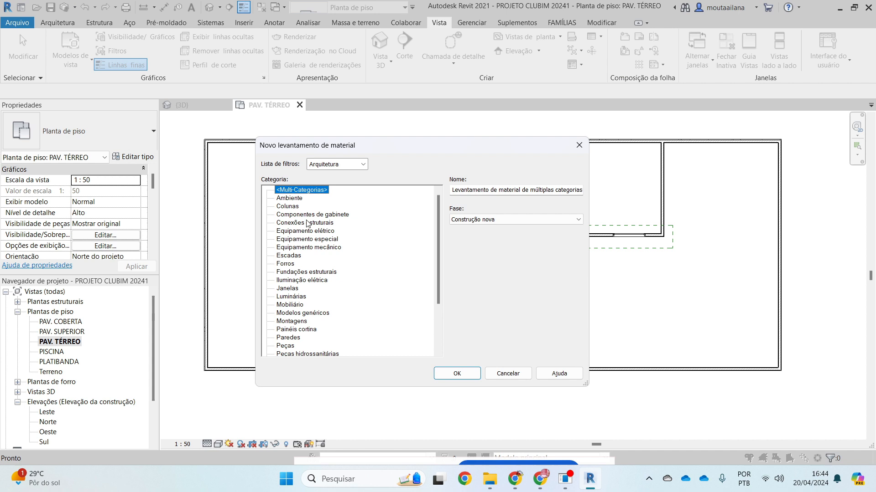
scroll(306, 276, "down", 3)
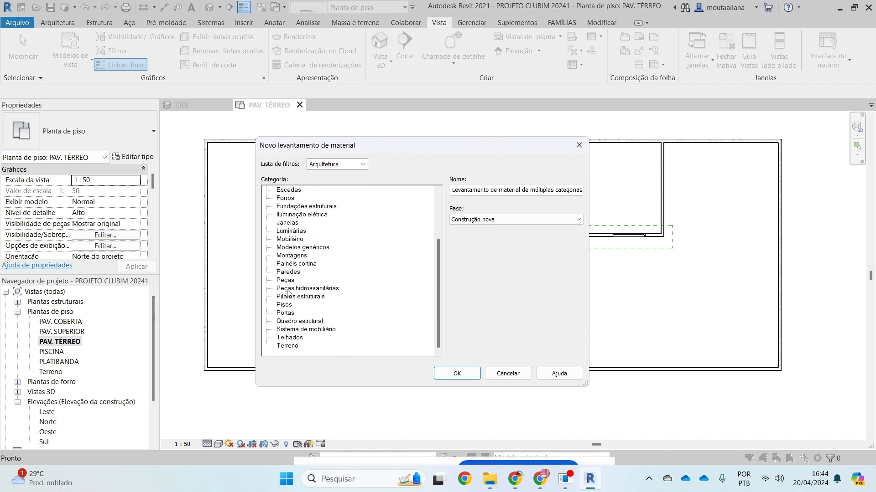
left_click(289, 273)
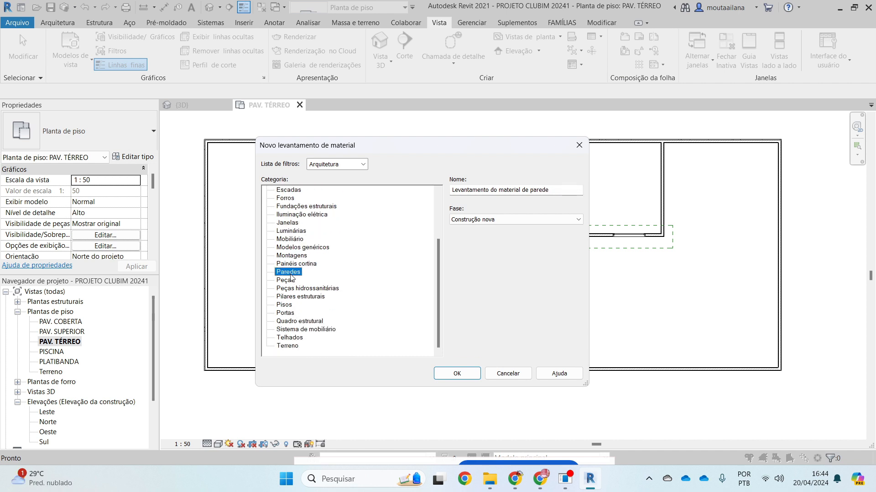
left_click(468, 377)
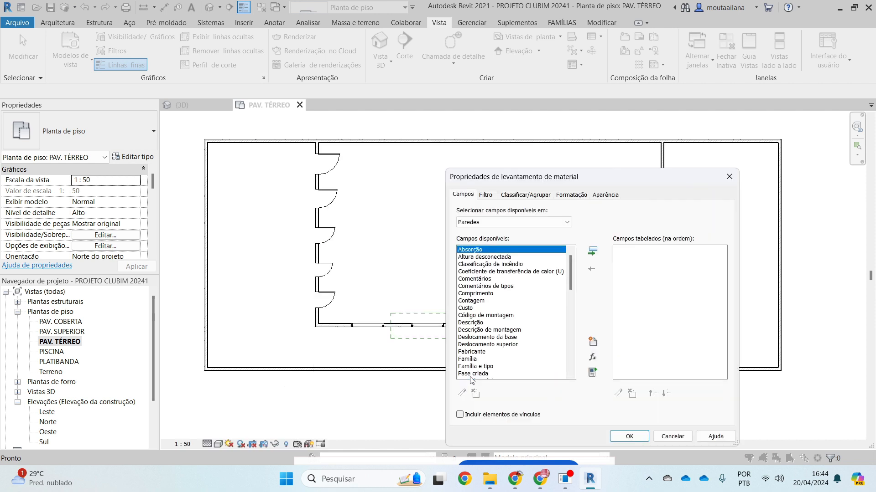
Step: Add the Material: Nome, Material: Área and Material: Volume fields to the wall material takeoff
left_click_drag(543, 178, 464, 141)
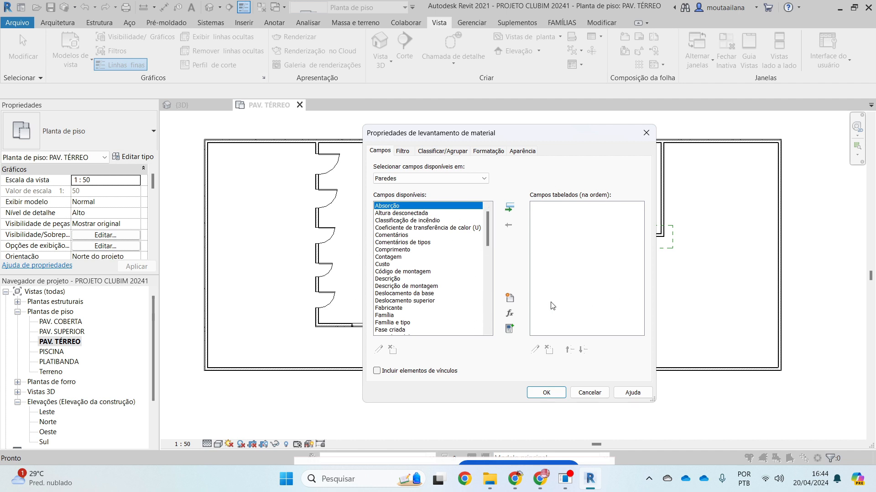
left_click_drag(488, 225, 495, 206)
left_click(427, 280)
scroll(425, 283, "down", 5)
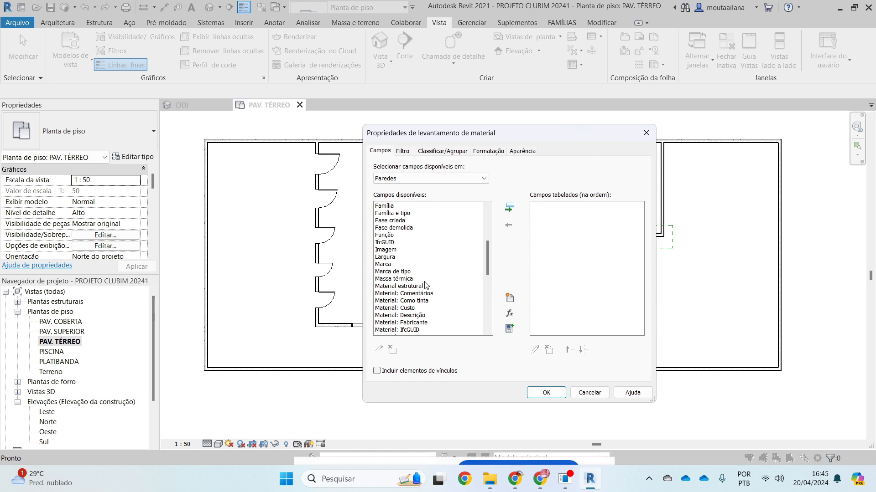
scroll(424, 296, "down", 3)
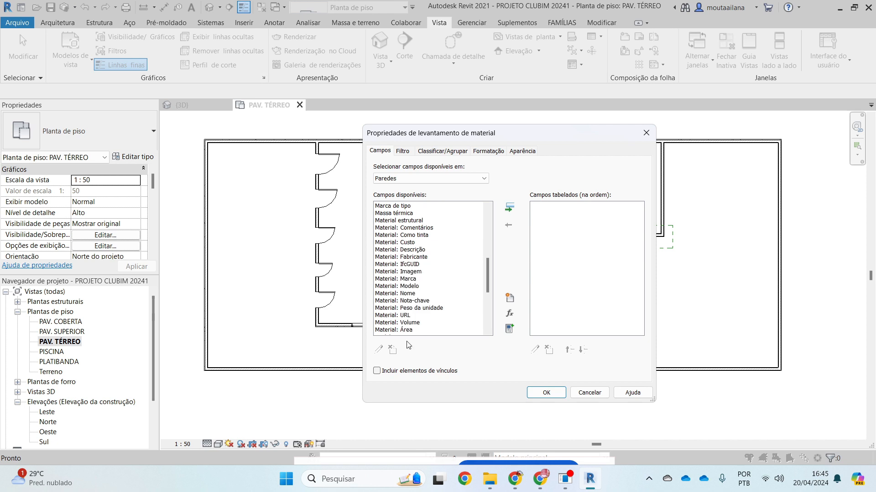
left_click(408, 293)
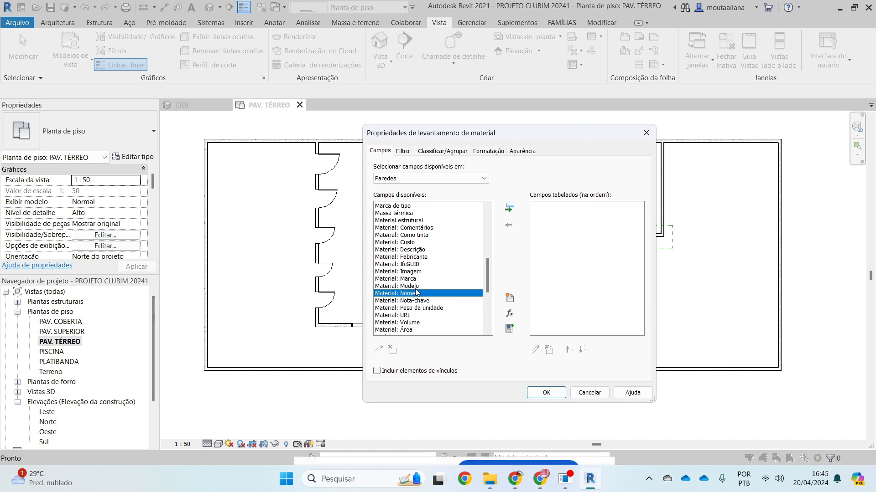
left_click(510, 208)
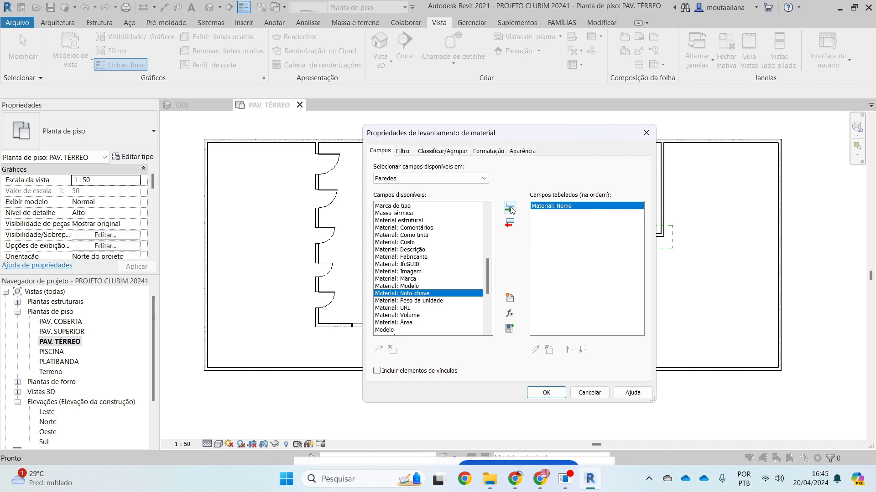
left_click(410, 323)
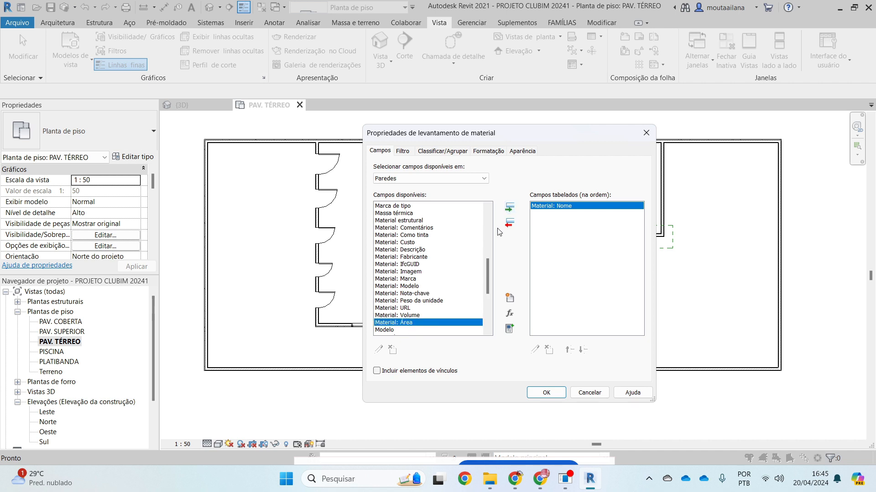
left_click(509, 208)
left_click(413, 316)
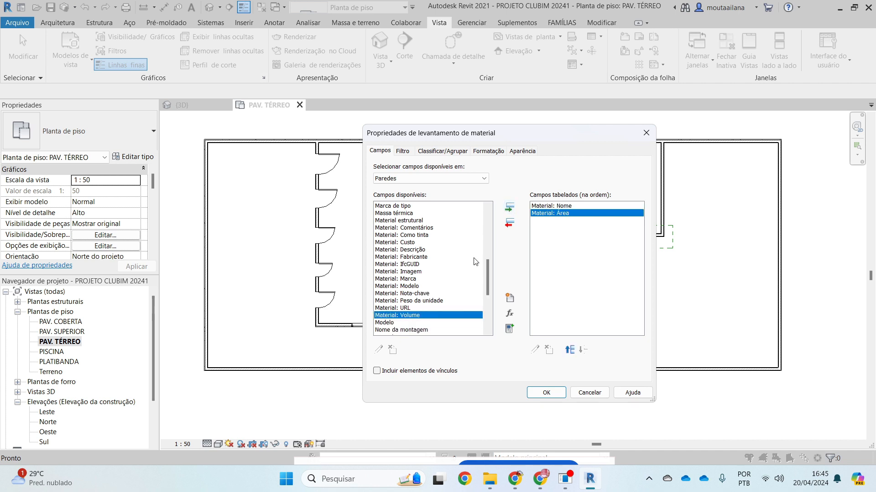
left_click(509, 208)
Step: Add the Tipo and Descrição fields to the wall material takeoff
scroll(403, 269, "down", 3)
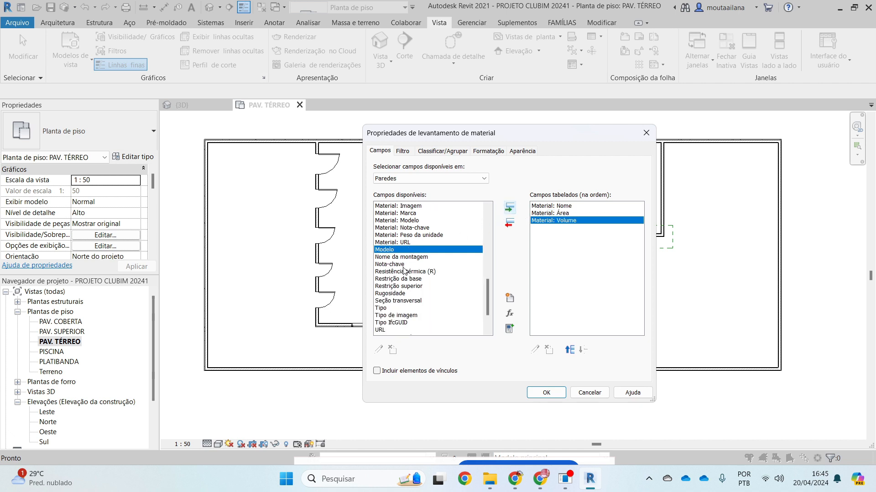
left_click(381, 308)
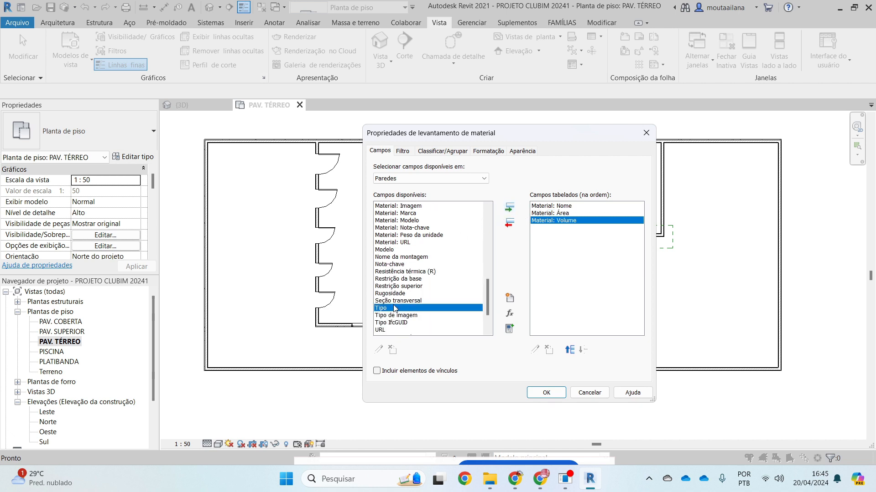
left_click(510, 208)
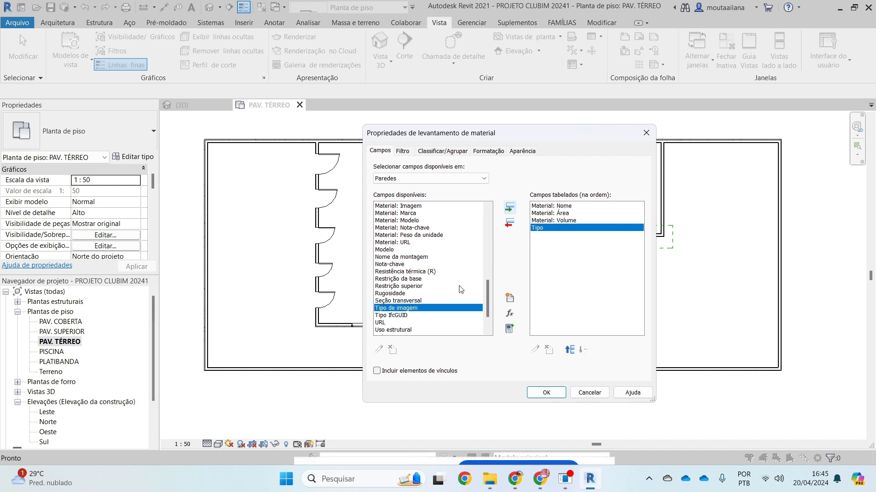
scroll(445, 292, "down", 1)
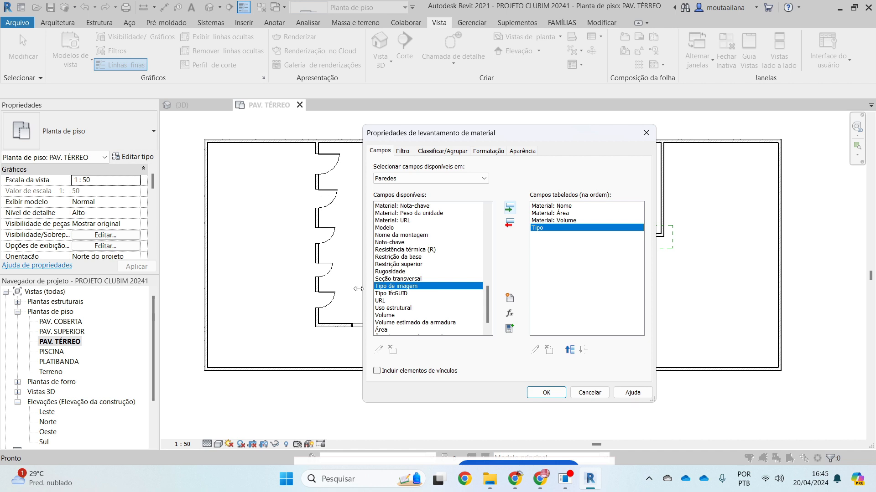
left_click(380, 301)
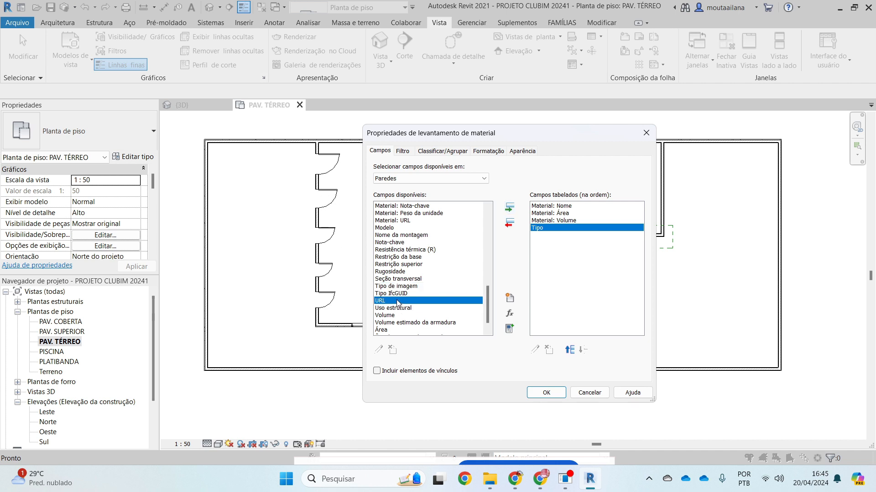
scroll(429, 301, "up", 2)
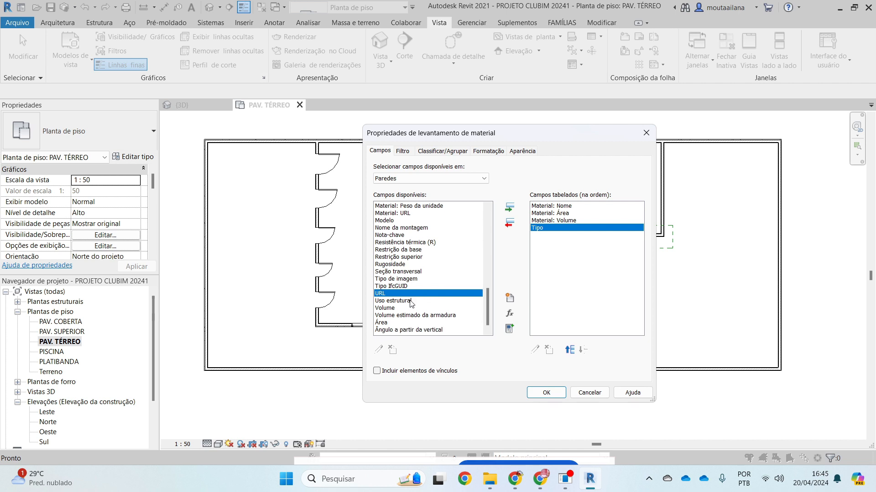
scroll(440, 273, "up", 8)
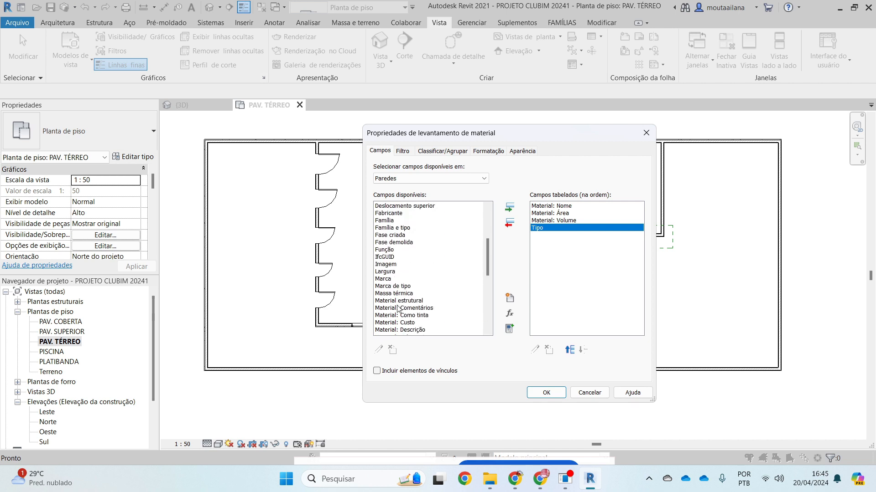
scroll(385, 298, "up", 5)
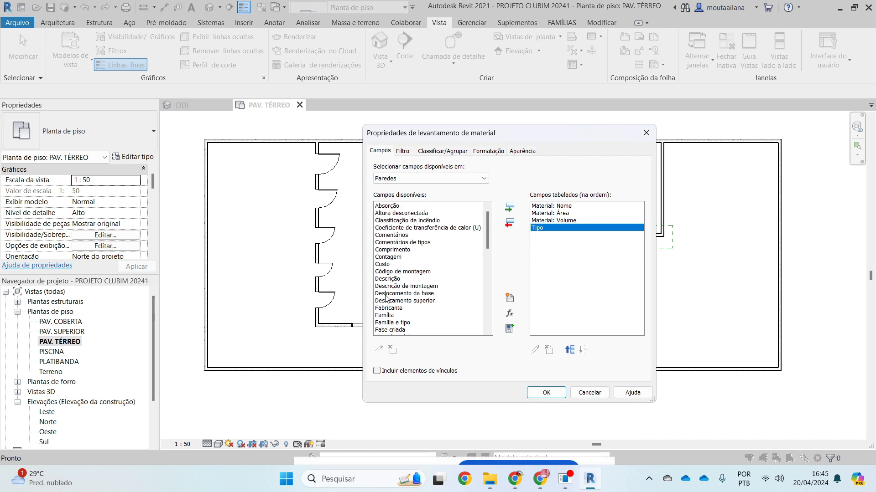
left_click(400, 237)
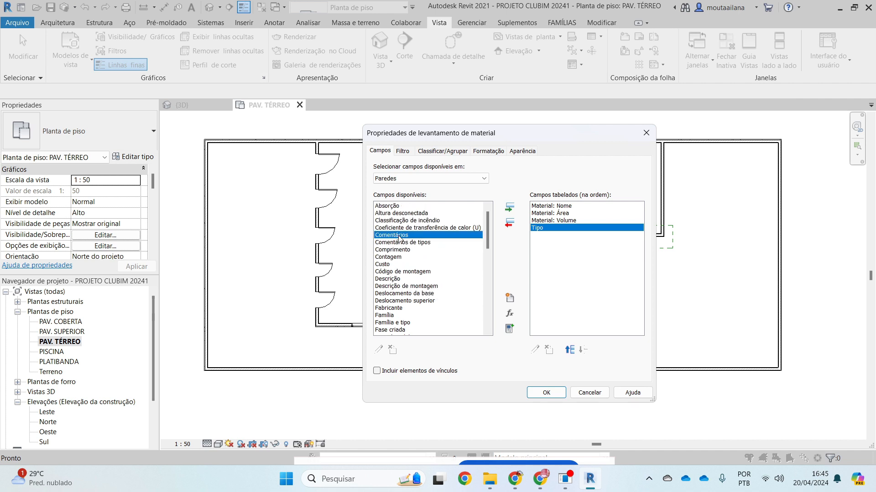
left_click(390, 279)
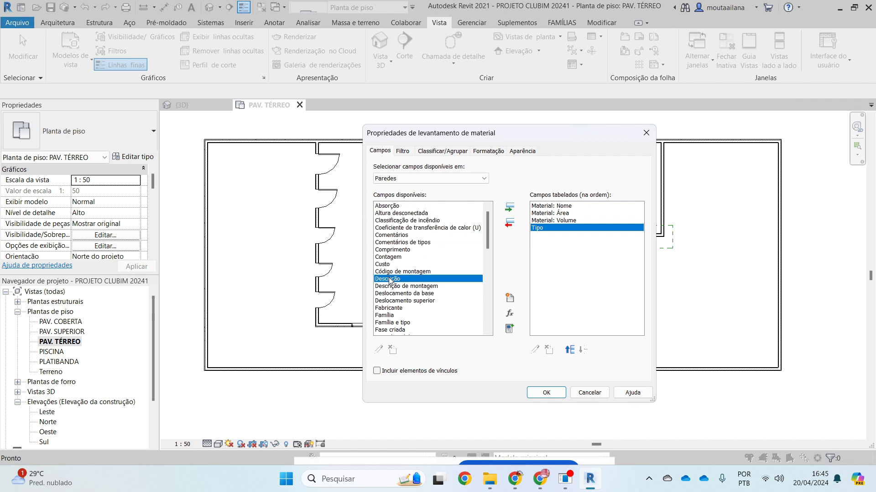
left_click(509, 209)
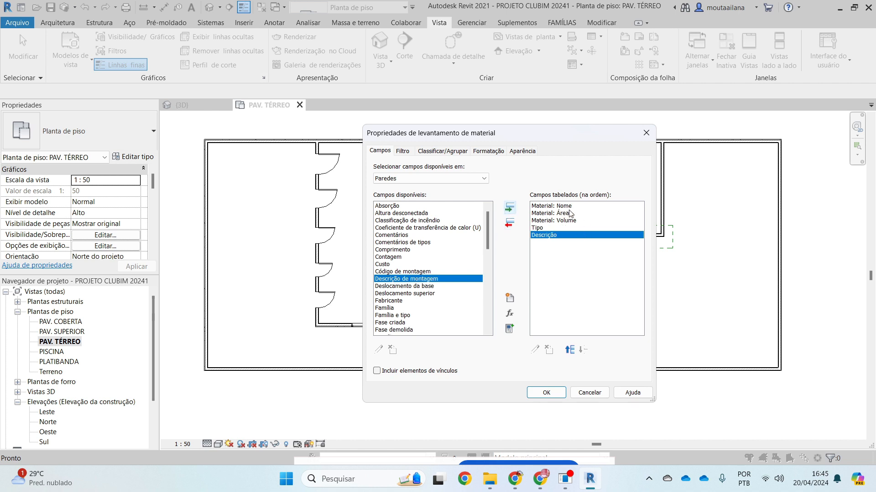
Step: Move the Tipo field to first place in the field order and generate the wall material schedule
left_click(541, 228)
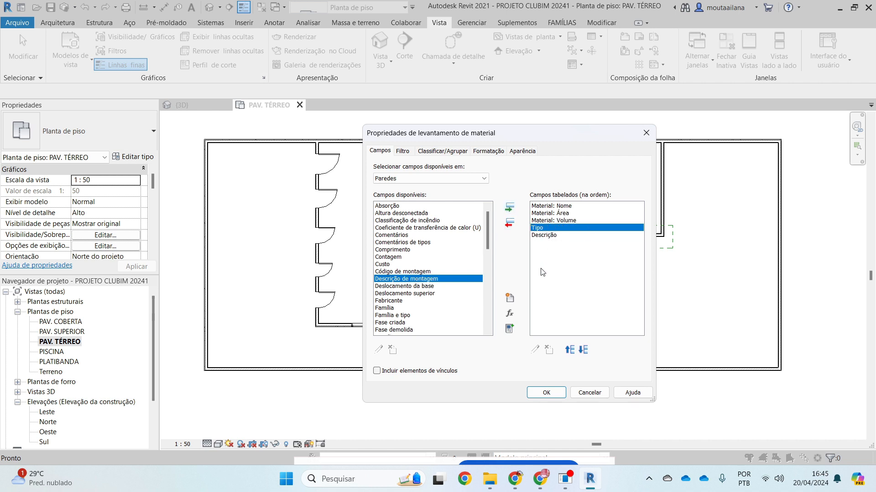
left_click(569, 352)
left_click(569, 352)
left_click(569, 352)
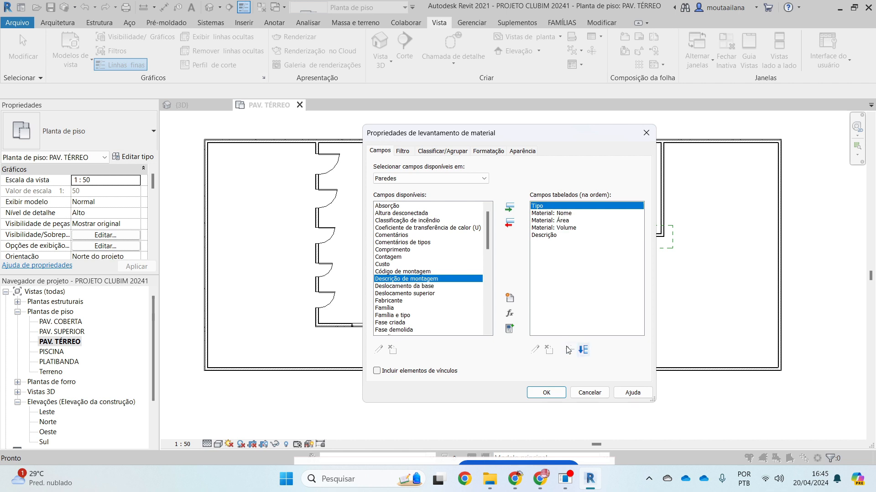
left_click(546, 393)
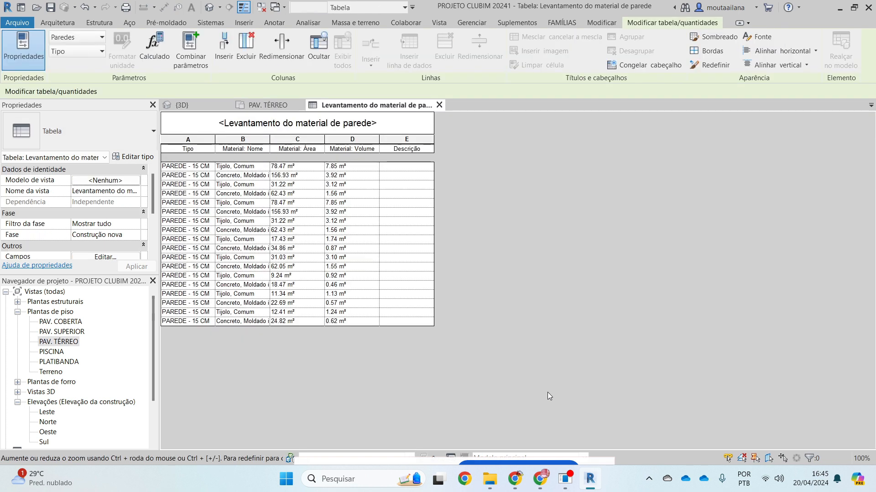
Step: Widen the Tipo and Material: Nome columns so their full text fits
left_click_drag(215, 138, 252, 139)
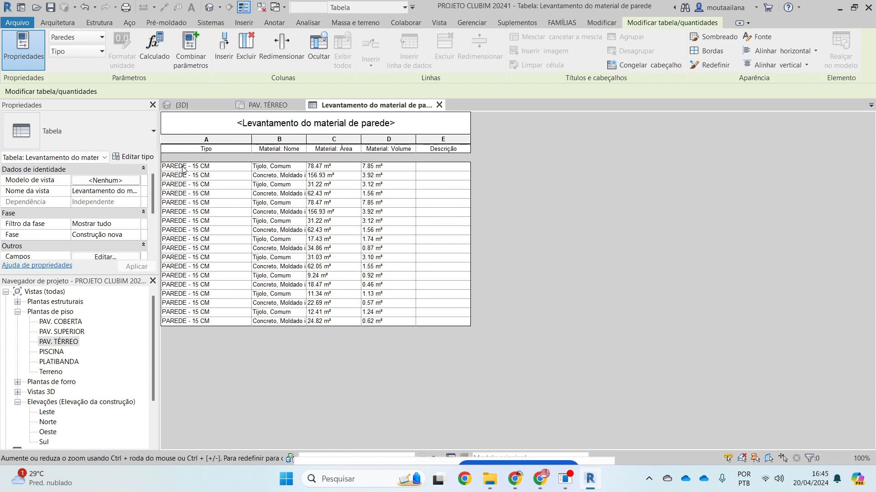
left_click_drag(307, 140, 365, 140)
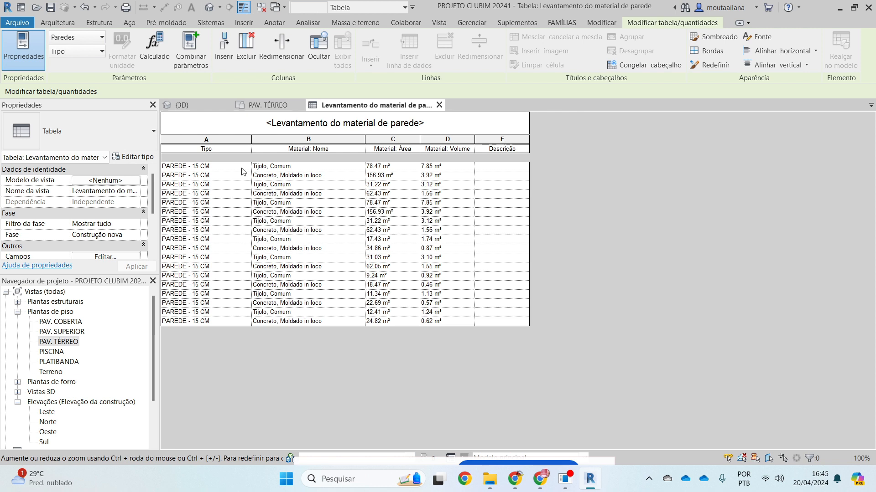
Step: Review the Material: Nome rows of the schedule, comparing the brick and concrete entries with their areas and volumes
left_click(276, 167)
key("Down")
key("Down")
key("Down")
key("Down")
key("Down")
key("Down")
key("Down")
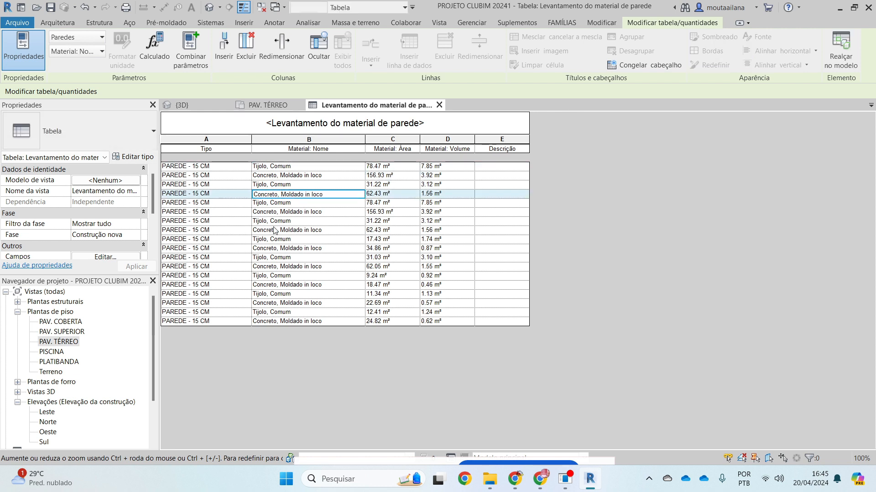
left_click(275, 167)
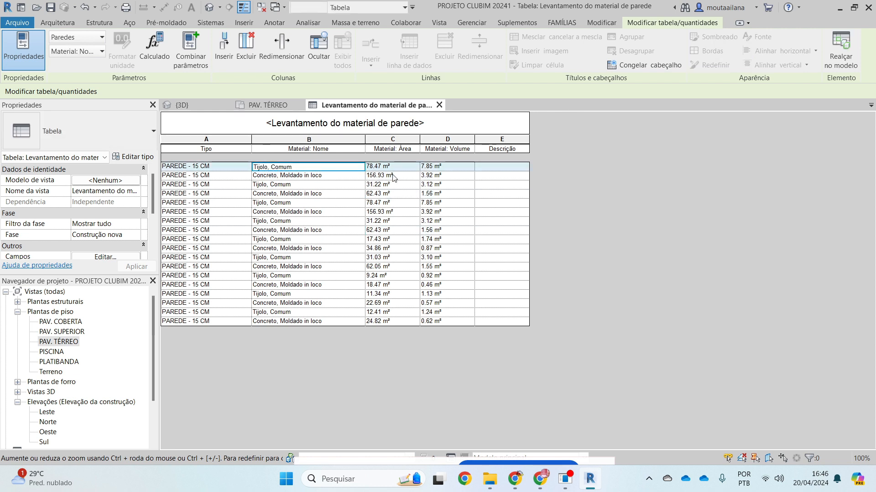
left_click(292, 177)
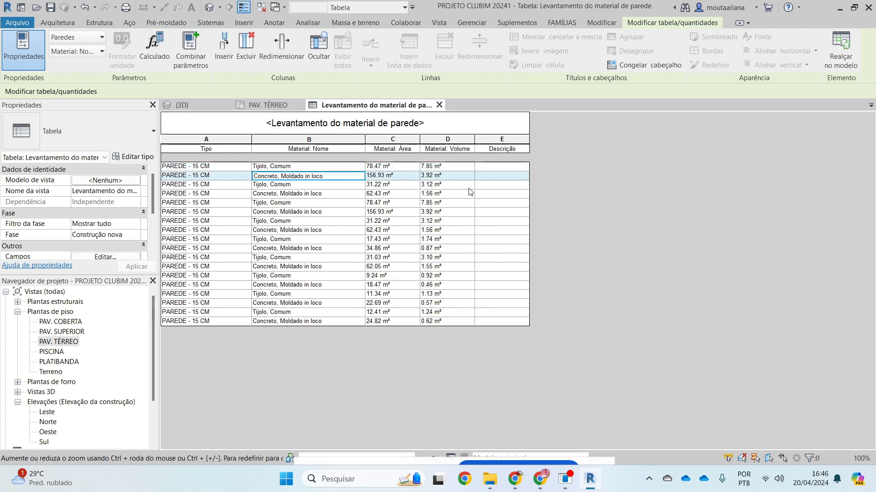
Step: Compare the remaining Tijolo, Comum and Concreto, Moldado in loco rows down to the end of the schedule
left_click(286, 185)
left_click(287, 204)
left_click(290, 241)
left_click_drag(287, 295, 284, 304)
left_click(286, 322)
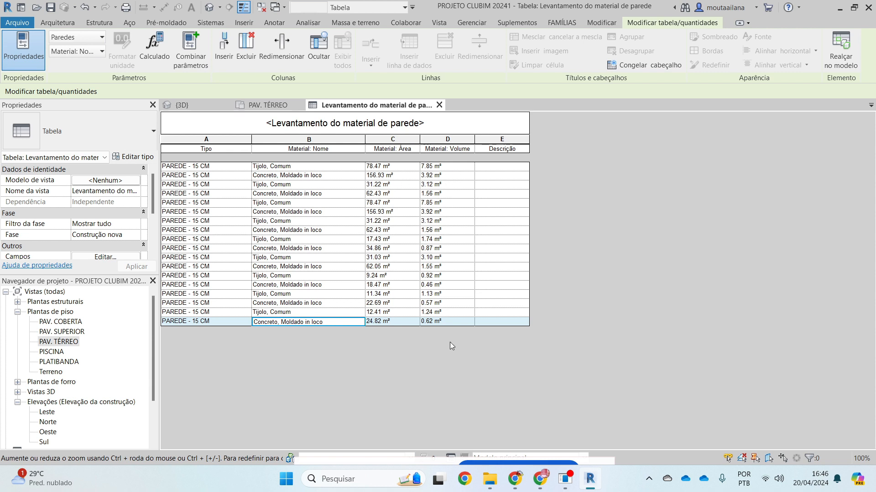
Step: Sort the wall material schedule by Material: Nome in ascending order and enable the Total geral with title, count and totals
scroll(139, 216, "down", 2)
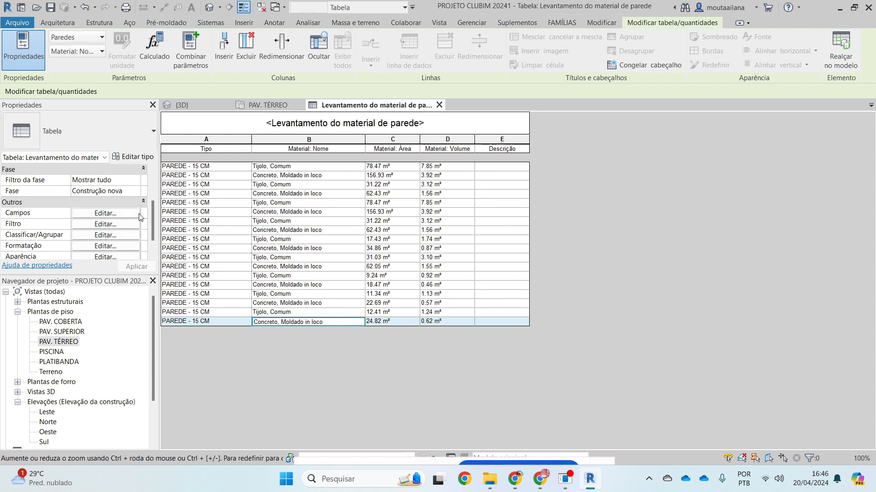
left_click(503, 248)
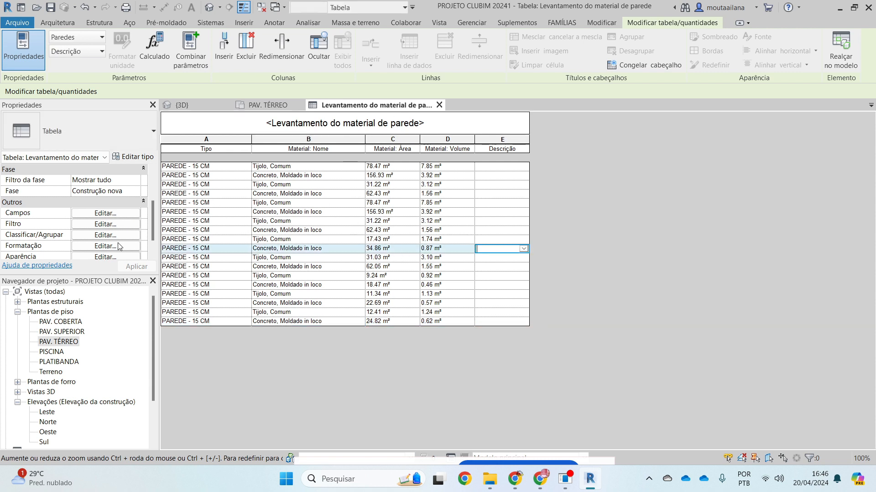
left_click(106, 214)
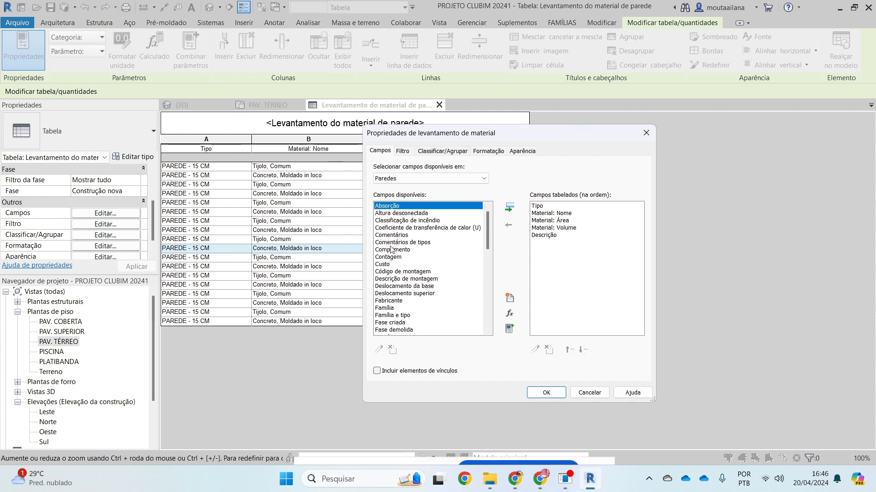
left_click_drag(526, 137, 573, 136)
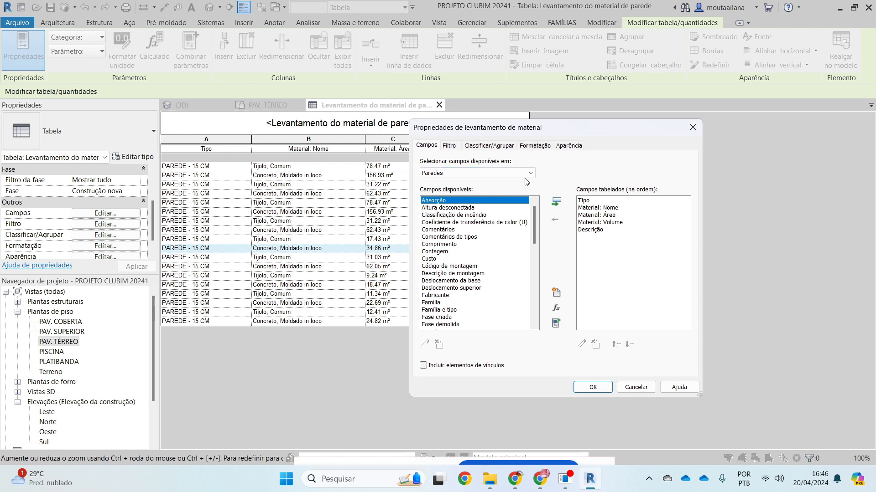
left_click(484, 147)
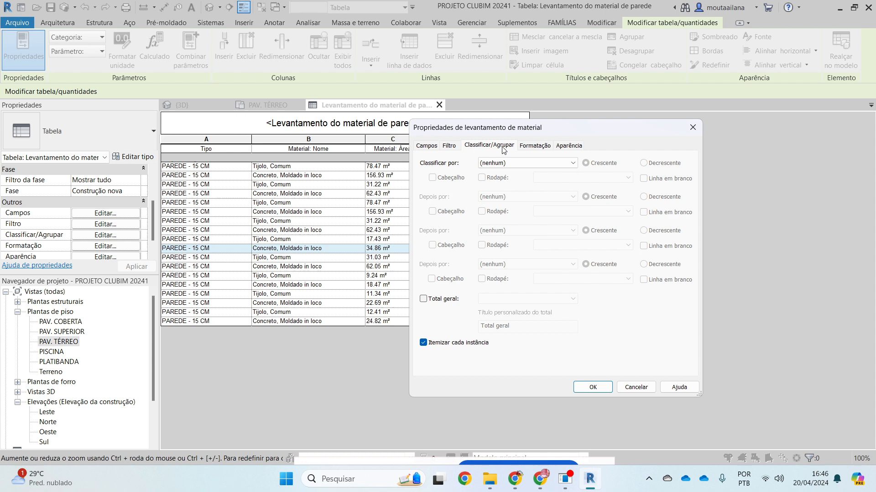
left_click(522, 168)
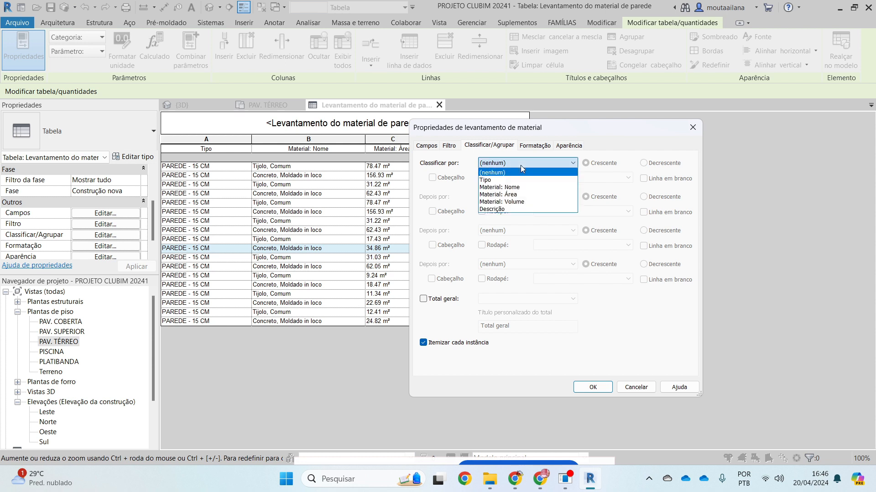
left_click(523, 187)
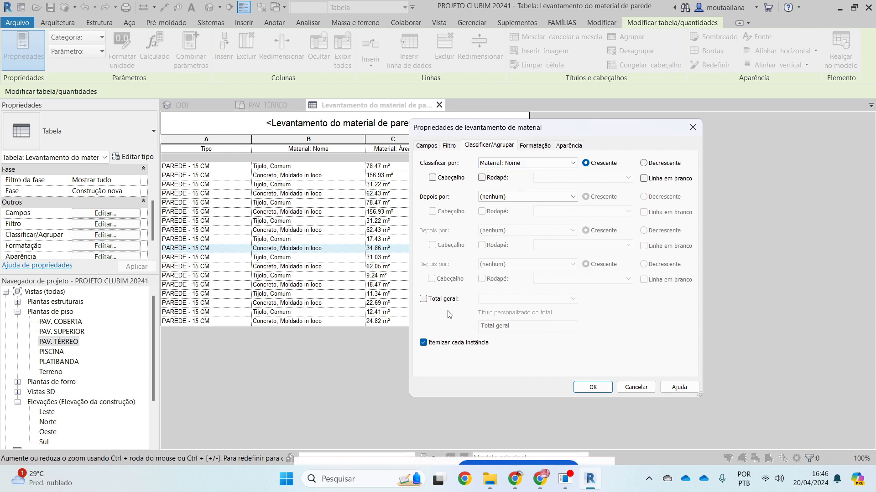
left_click(423, 299)
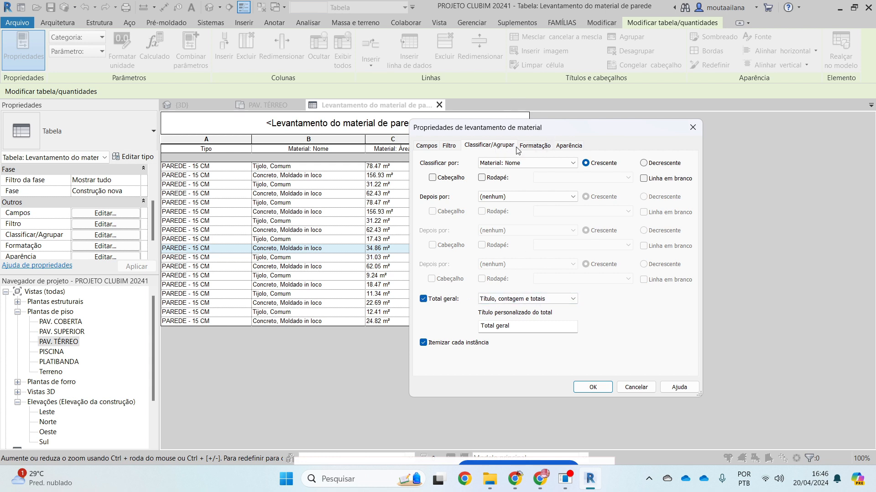
Step: Set the Material: Área and Material: Volume fields to Calcular os totais and apply the schedule properties
left_click(534, 151)
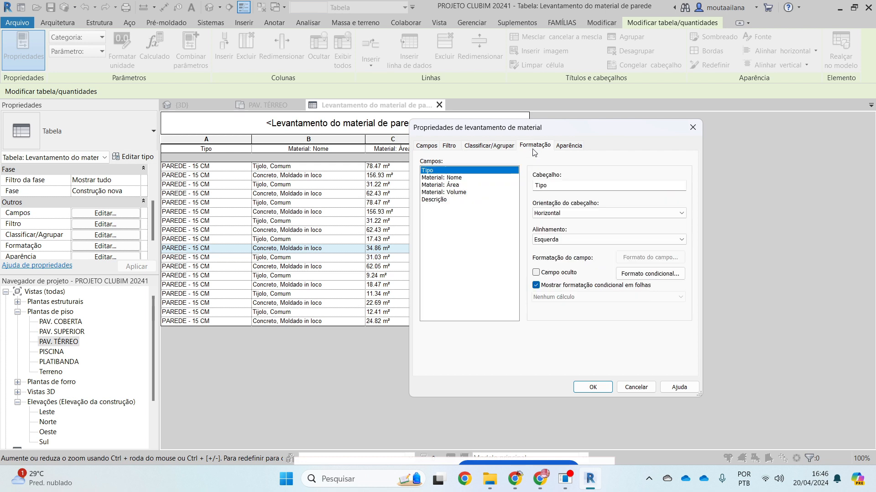
left_click(442, 185)
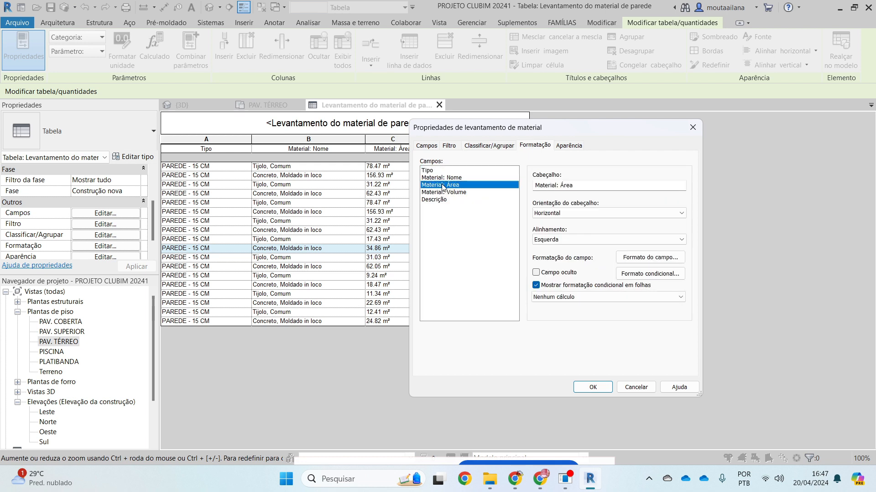
left_click(550, 298)
left_click(552, 314)
left_click(463, 193)
left_click(554, 297)
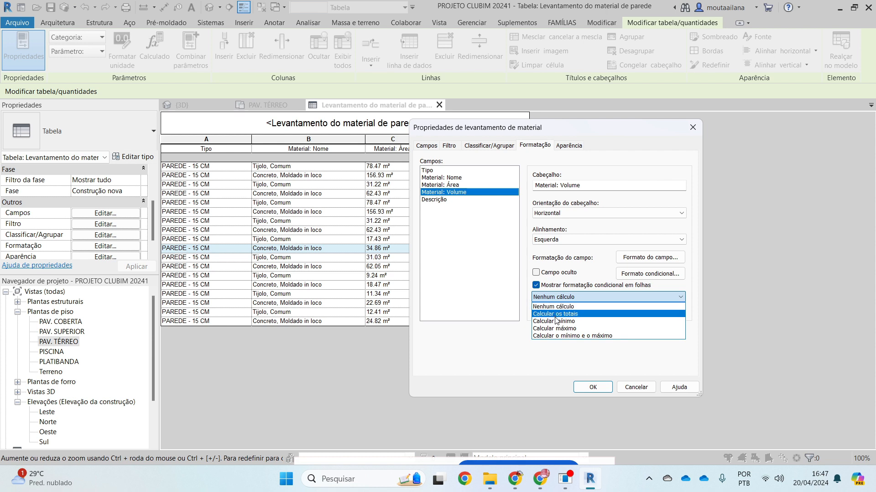
left_click(553, 314)
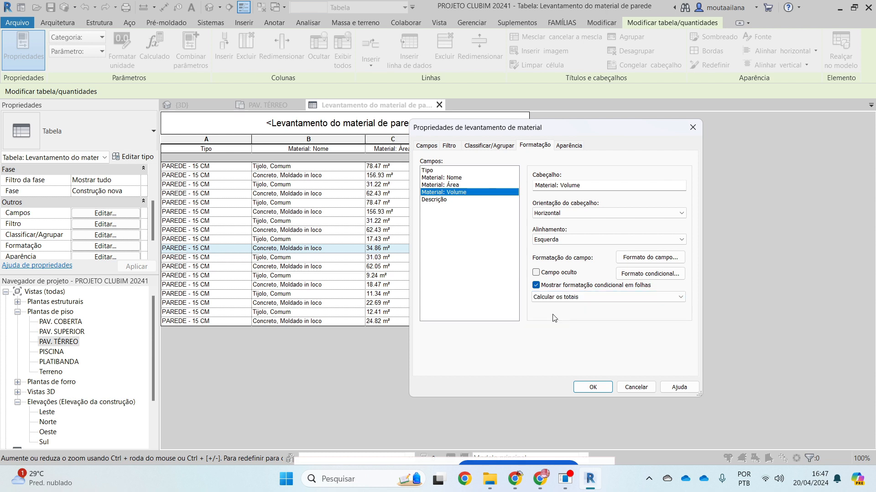
left_click(596, 390)
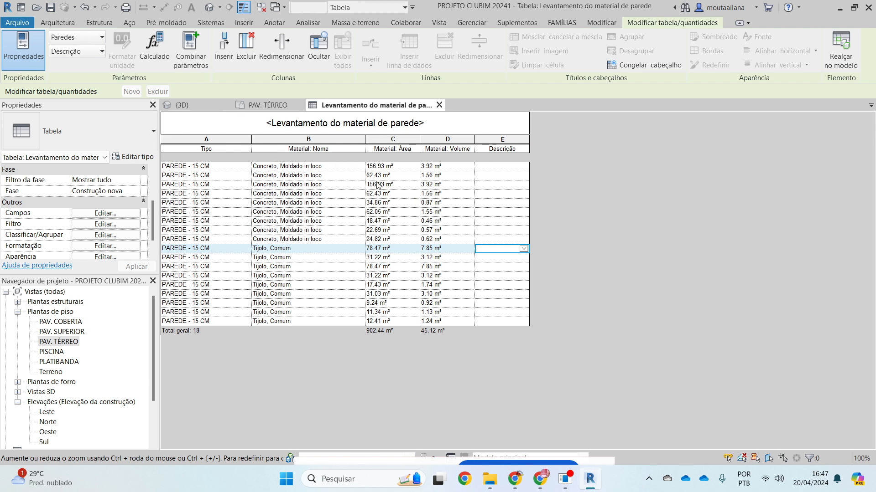
Step: Add a Título e totais footer and a blank line after each Material: Nome group of the schedule
left_click(303, 239)
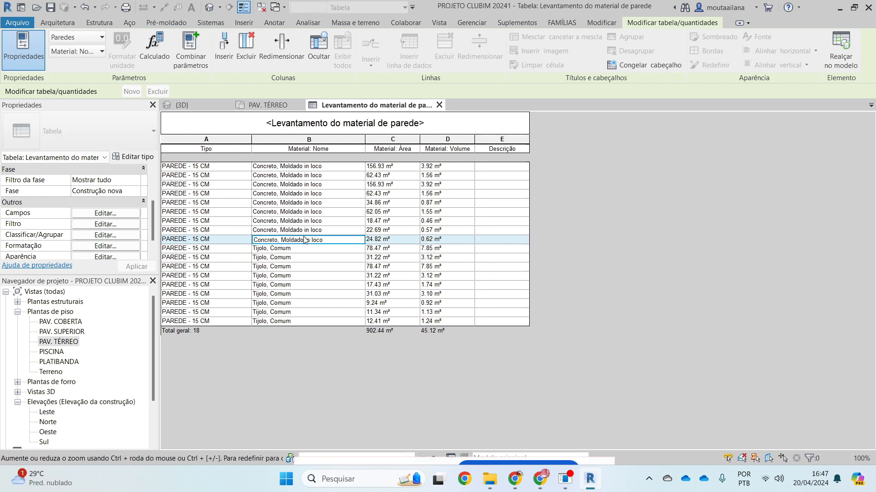
left_click(396, 240)
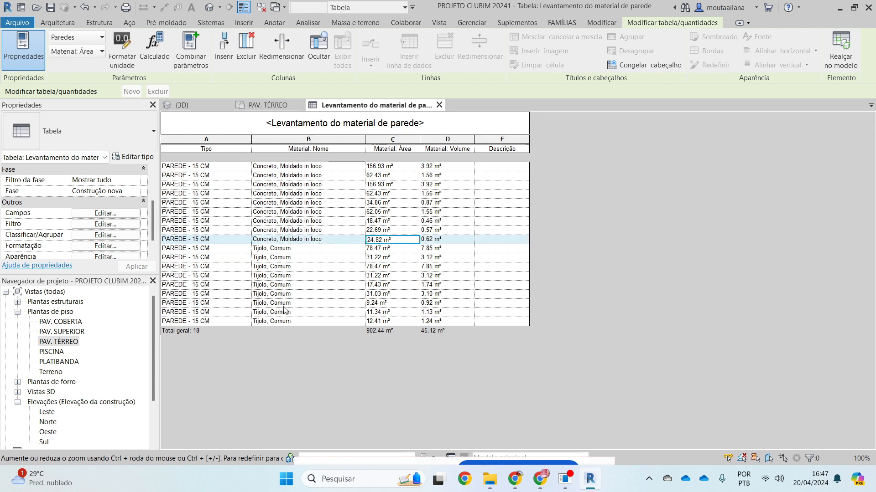
left_click(114, 214)
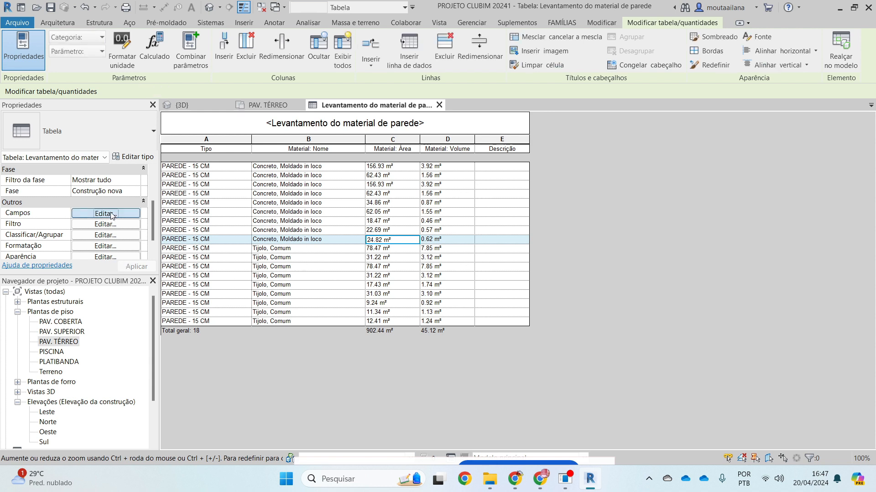
left_click(458, 146)
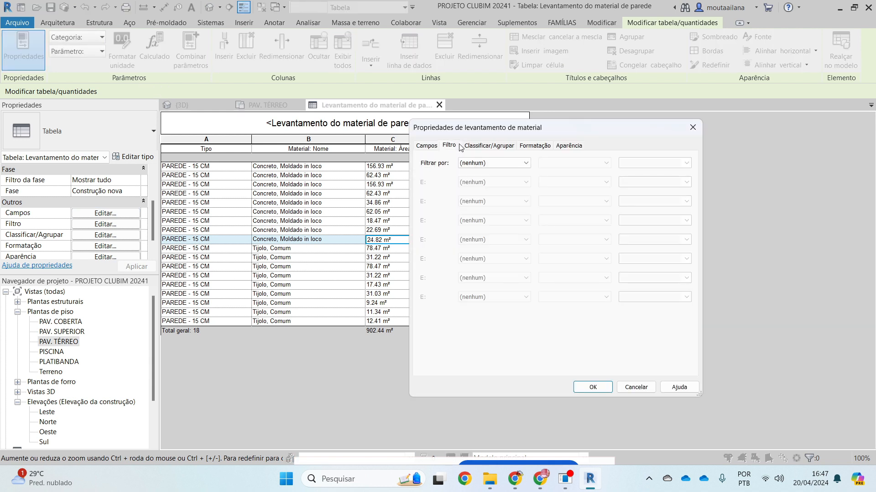
left_click(489, 146)
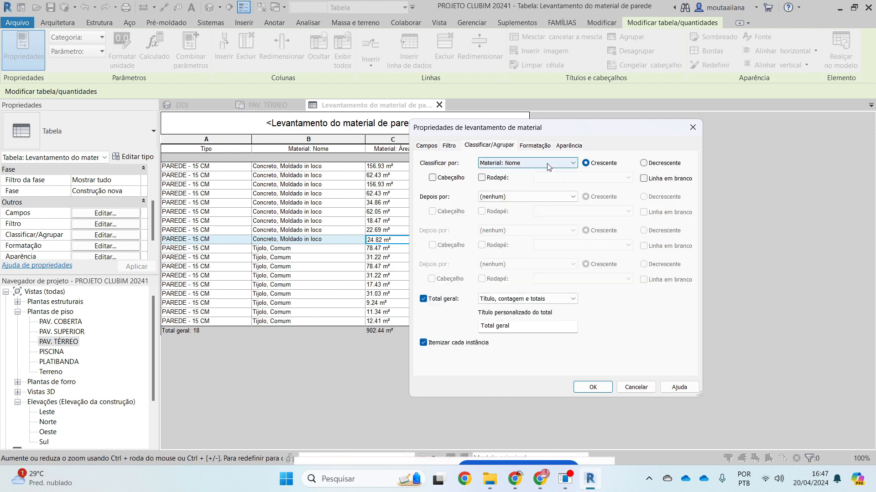
left_click(644, 178)
left_click(498, 179)
left_click(616, 180)
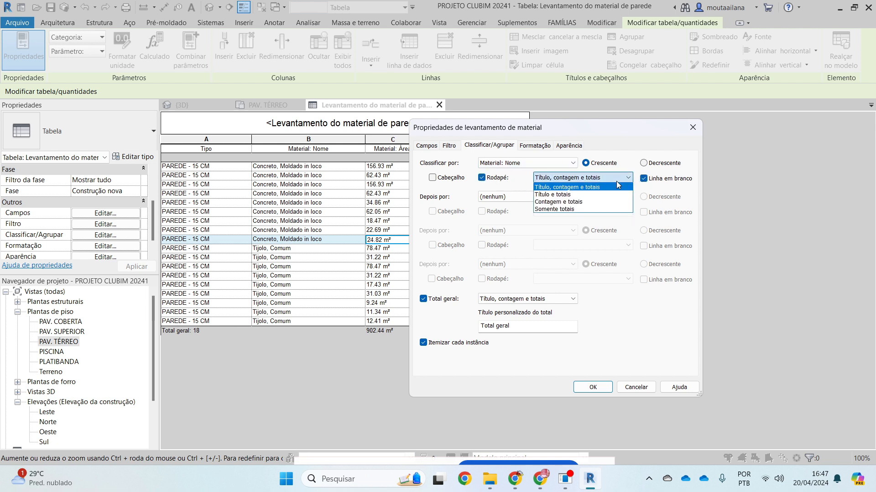
left_click(596, 195)
left_click(593, 387)
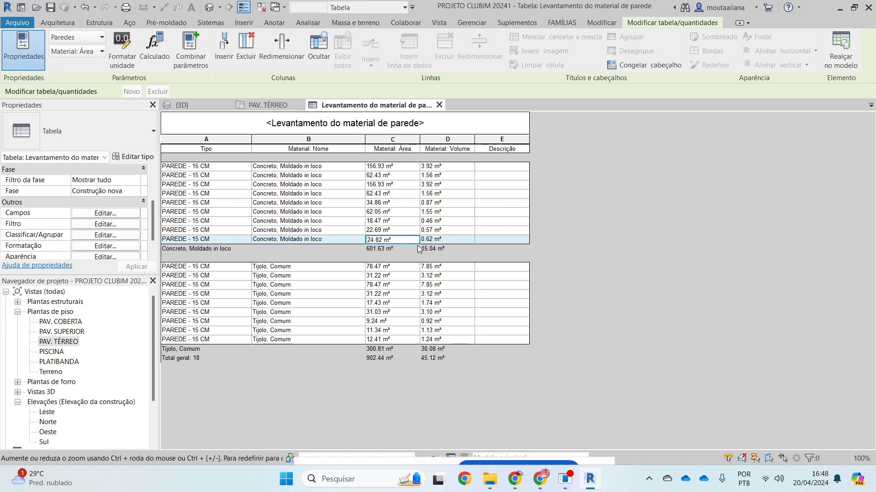
Step: Look at the walls in the PAV. TÉRREO plan and return to the wall schedule to compare its subtotals
left_click(269, 105)
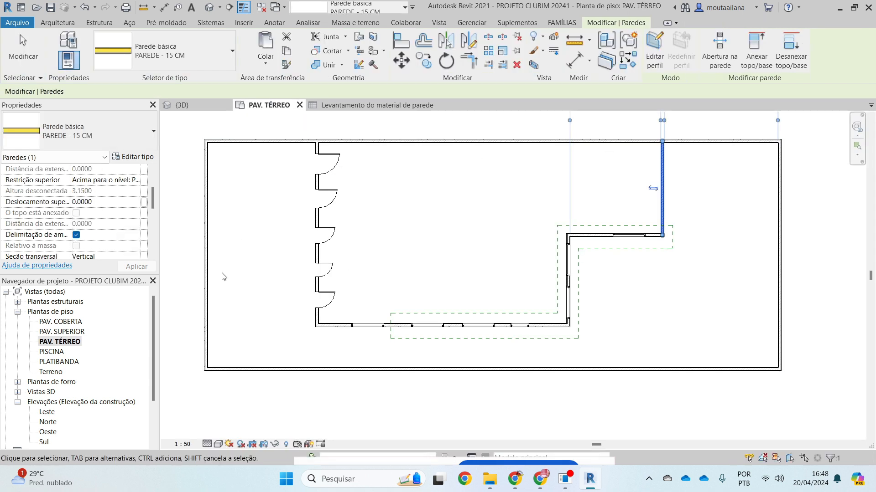
left_click(506, 187)
left_click(364, 106)
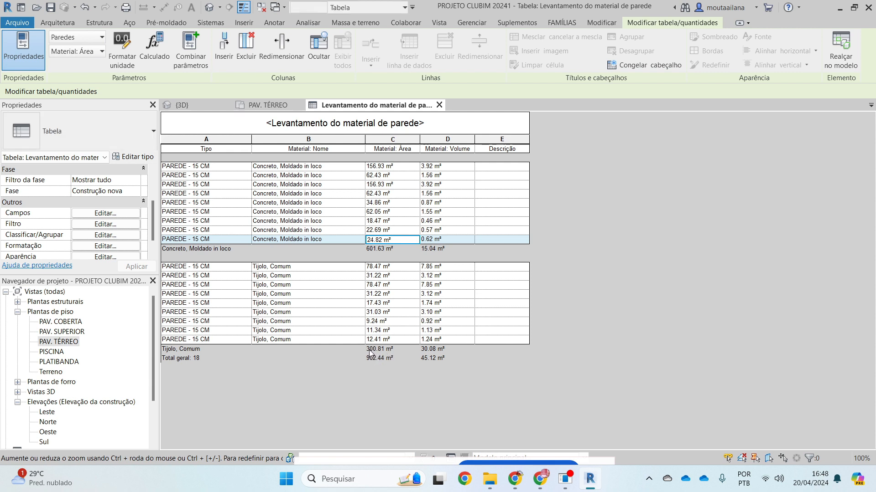
Step: Inspect the walls and the row of single doors in the PAV. TÉRREO floor plan
left_click(274, 106)
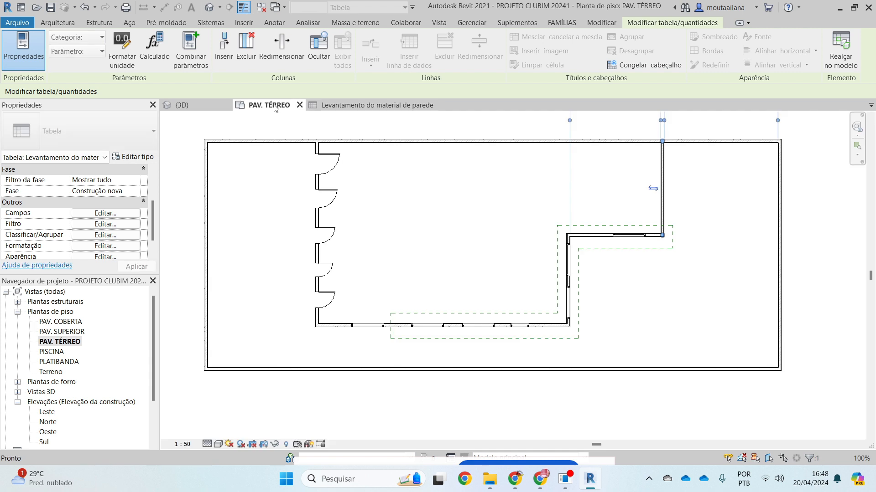
scroll(496, 260, "down", 3)
left_click(640, 338)
left_click_drag(641, 338, 371, 201)
scroll(456, 321, "down", 2)
left_click(555, 299)
scroll(497, 278, "up", 2)
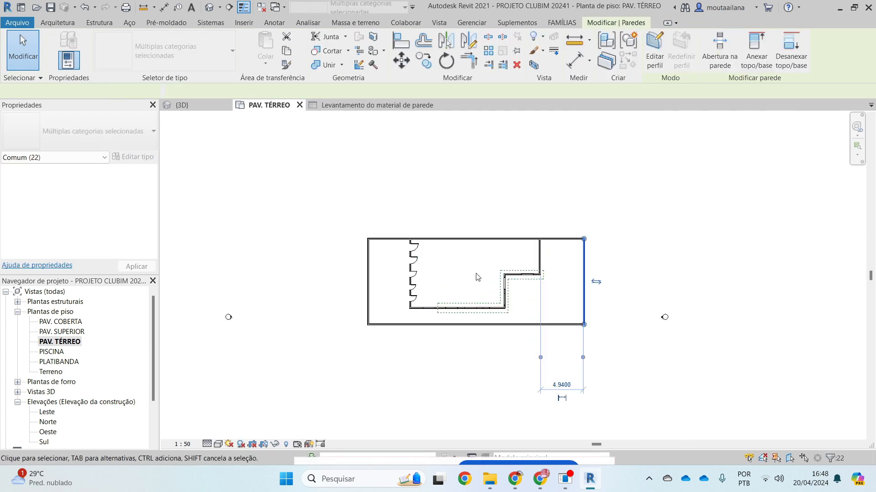
scroll(476, 274, "up", 2)
left_click(371, 229)
left_click(372, 252)
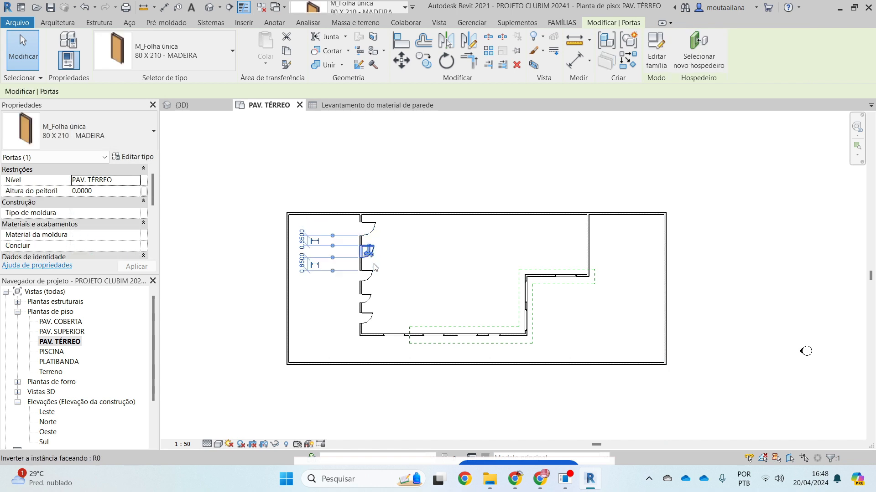
left_click(374, 266)
left_click(371, 276)
left_click(369, 299)
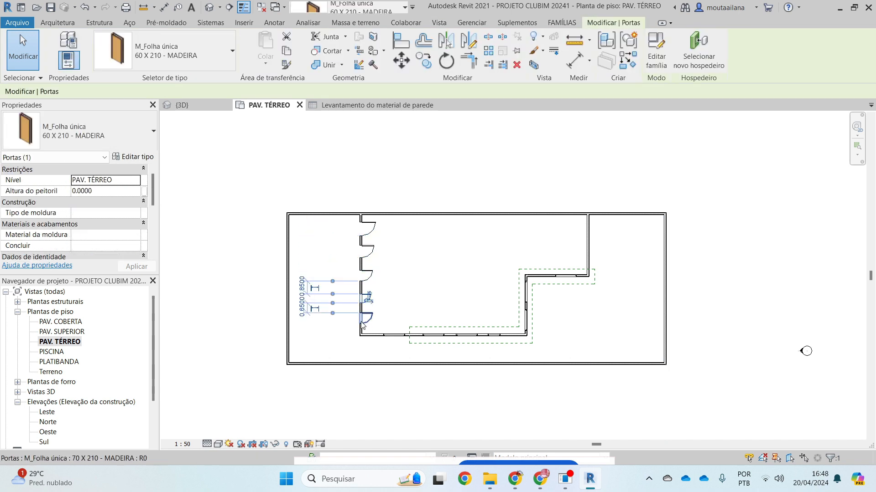
Step: Select all walls and doors drawn in the PAV. TÉRREO floor plan and delete them
left_click(363, 324)
left_click_drag(702, 393, 233, 172)
key("Delete")
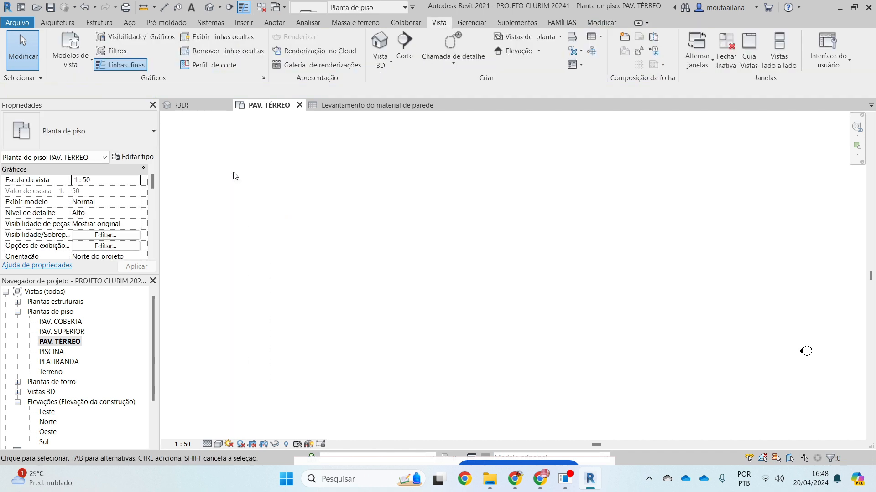
left_click(57, 22)
left_click(90, 46)
left_click(92, 133)
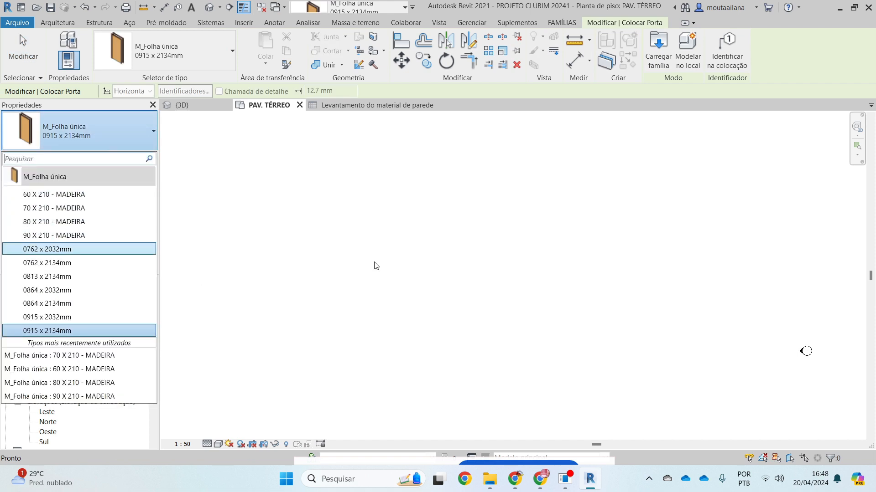
key("Escape")
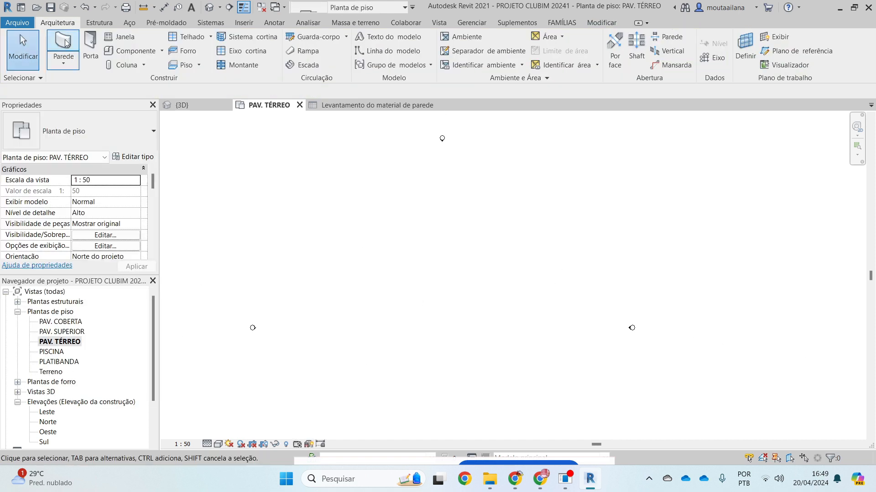
Step: Draw a horizontal PAREDE - 15 CM wall 10 m long in the empty PAV. TÉRREO plan, between the elevation markers
left_click(61, 42)
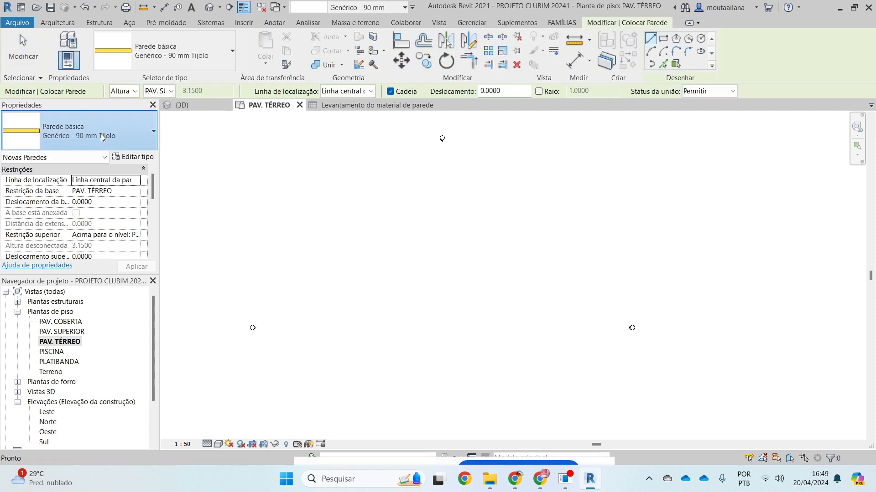
left_click(103, 137)
scroll(104, 310, "down", 3)
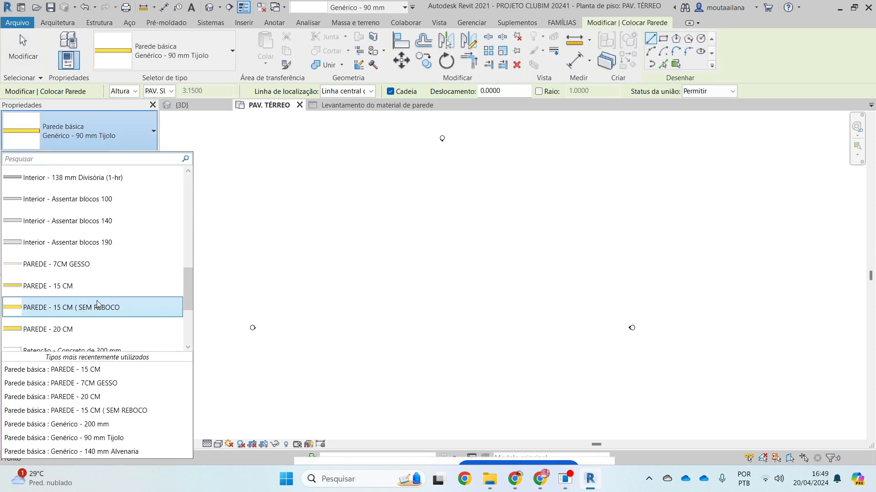
left_click(47, 285)
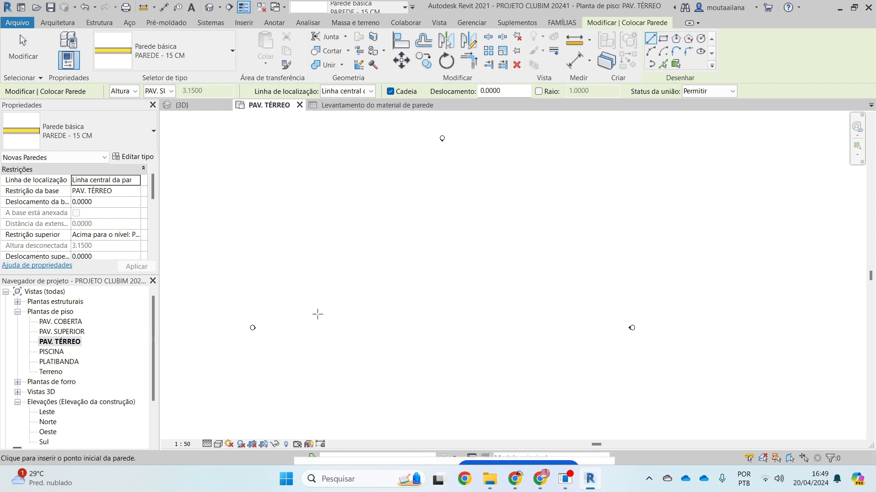
left_click(317, 314)
type("10")
key("Return")
key("Escape")
key("Escape")
scroll(356, 307, "up", 5)
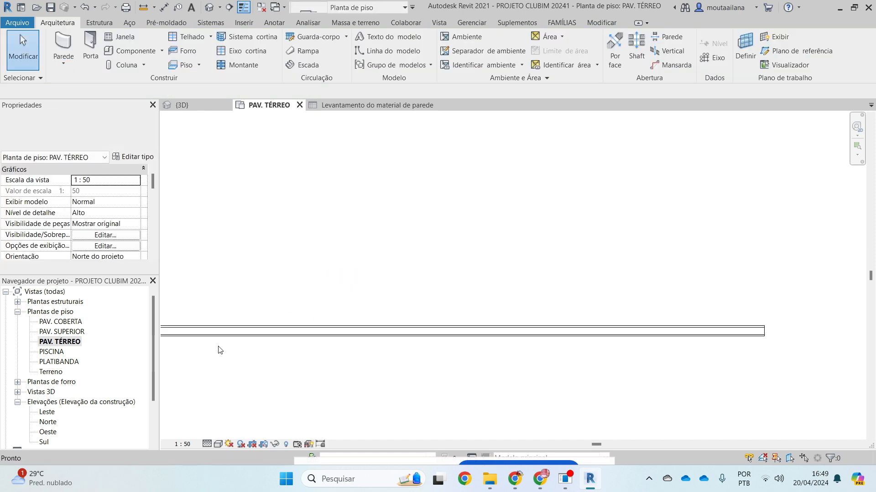
scroll(515, 301, "down", 5)
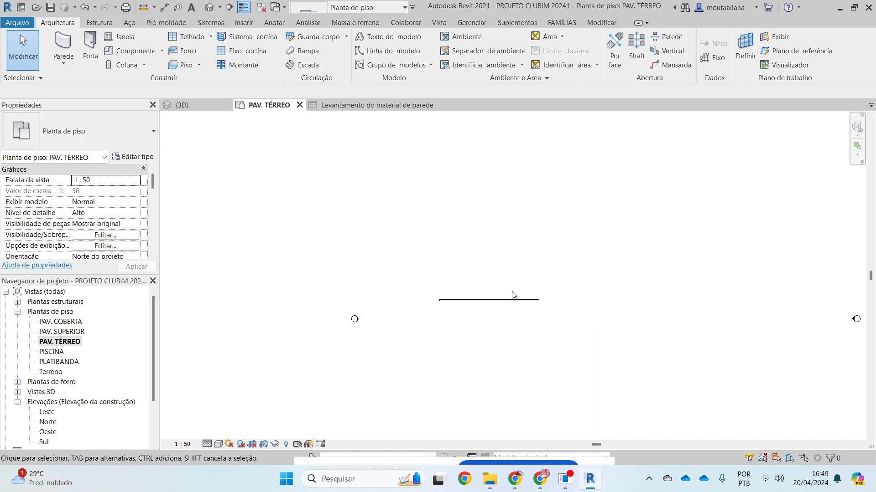
Step: Open the Sul elevation and set the PAV. SUPERIOR level's elevation to 3.00
scroll(365, 322, "down", 2)
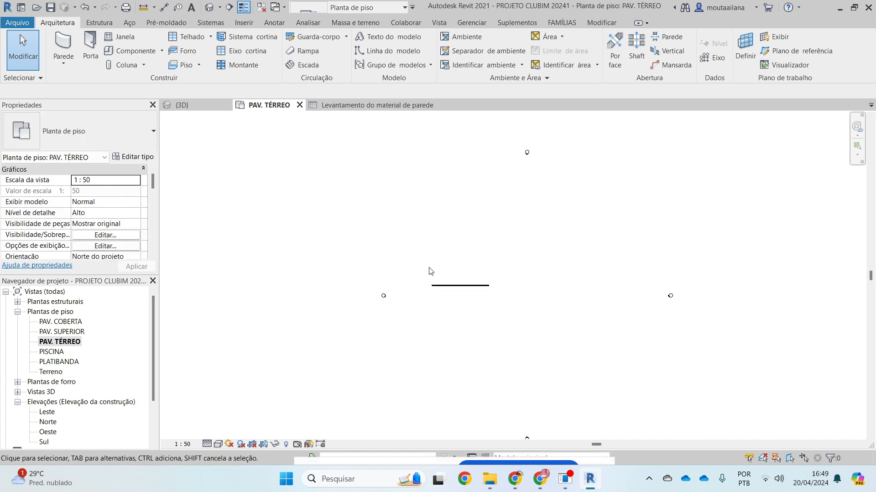
double_click(528, 440)
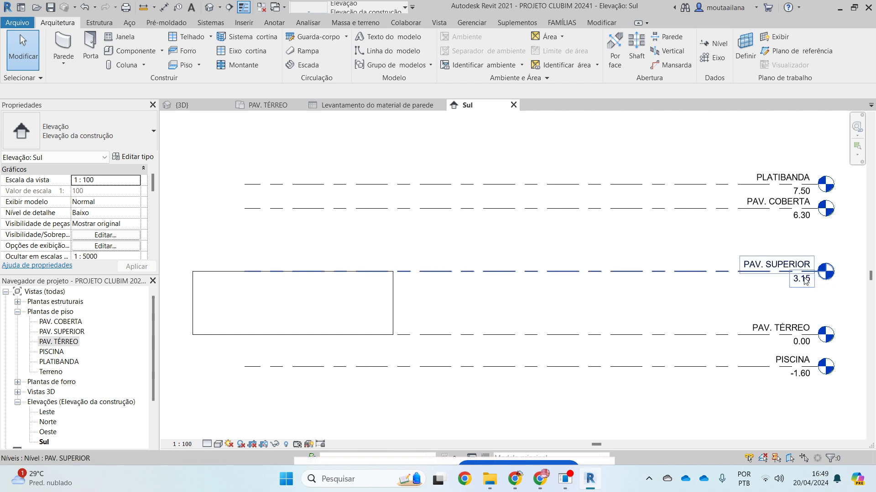
left_click(804, 282)
left_click(802, 279)
type("3")
key("Return")
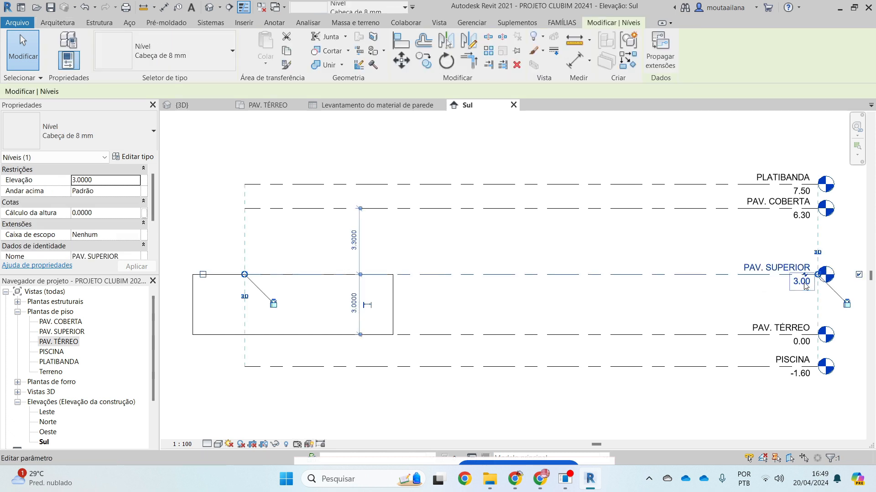
key("Escape")
Step: Move the wall horizontally in the Sul elevation to the middle of the level lines
left_click(292, 296)
left_click_drag(293, 297, 492, 299)
left_click(505, 373)
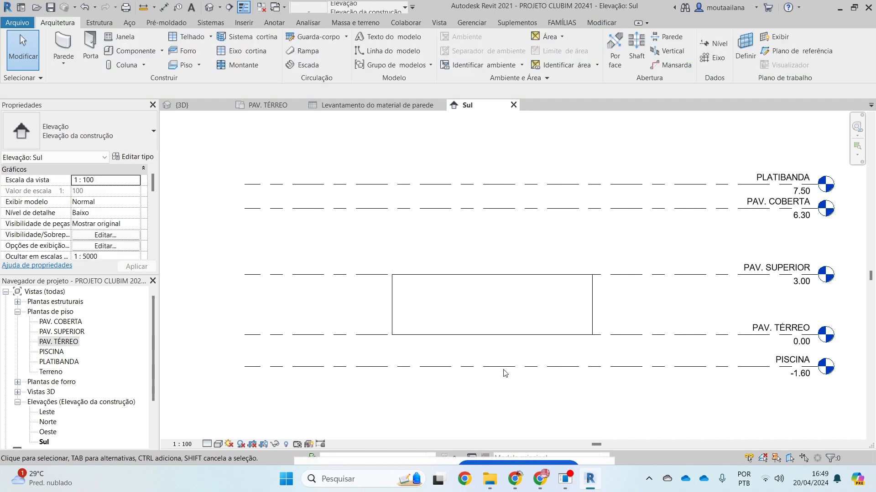
Step: Inspect the wall's length and height in the Sul elevation and compare them with the wall material schedule
left_click(511, 299)
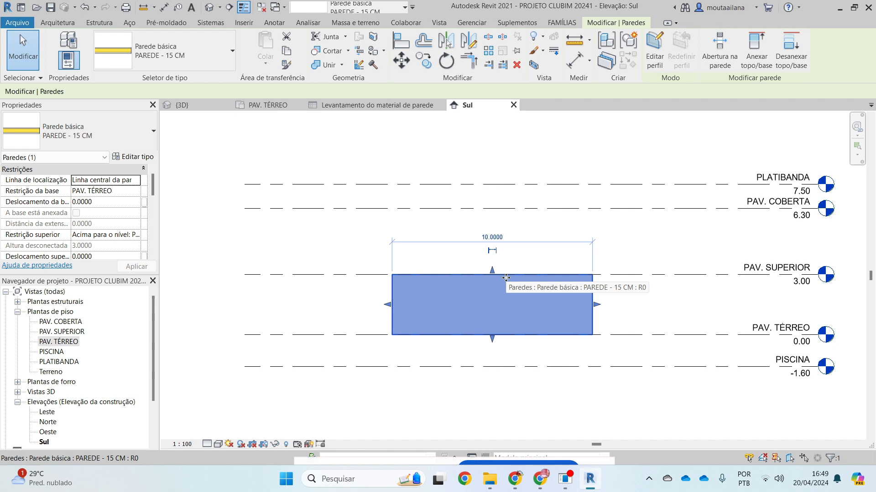
left_click(333, 105)
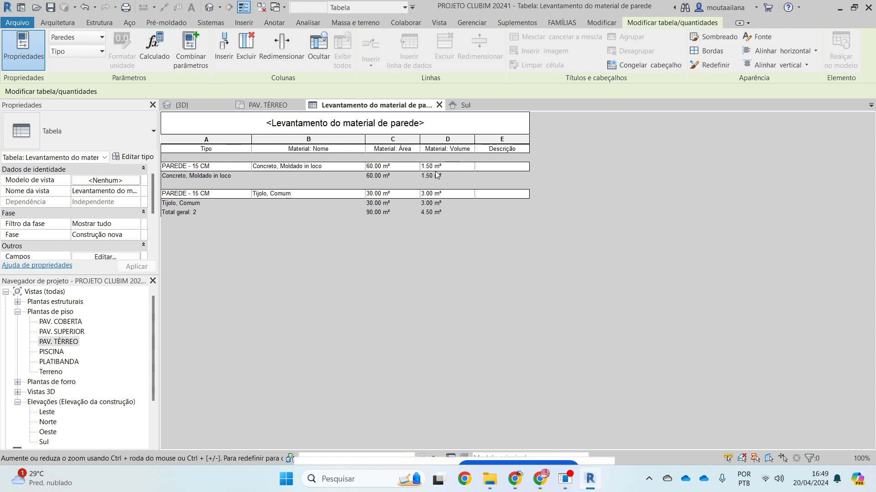
Step: In the PAV. TÉRREO plan, draw seven connected PAREDE - 15 CM walls winding outward from the 10 m wall's right end, and view the schedule
left_click(261, 105)
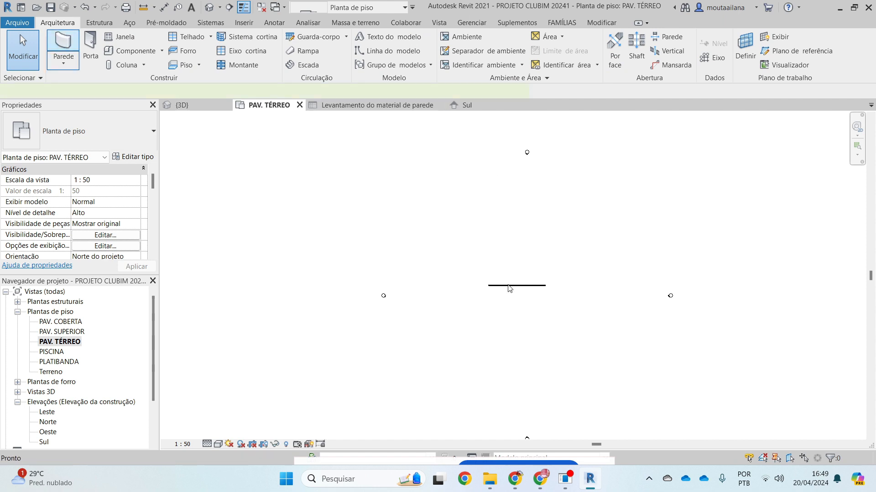
key("w")
key("a")
left_click(546, 286)
left_click(545, 245)
left_click(511, 246)
left_click(511, 206)
left_click(602, 206)
left_click(601, 309)
left_click(460, 307)
left_click(460, 228)
key("Escape")
key("Escape")
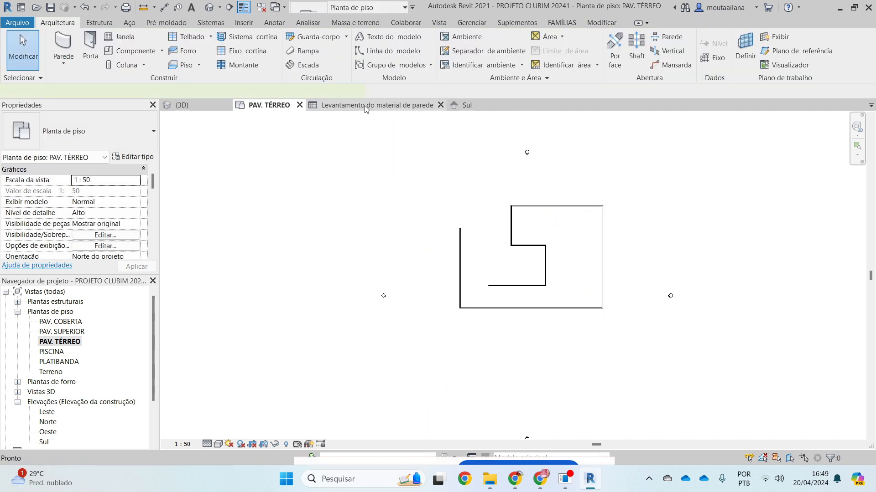
left_click(364, 106)
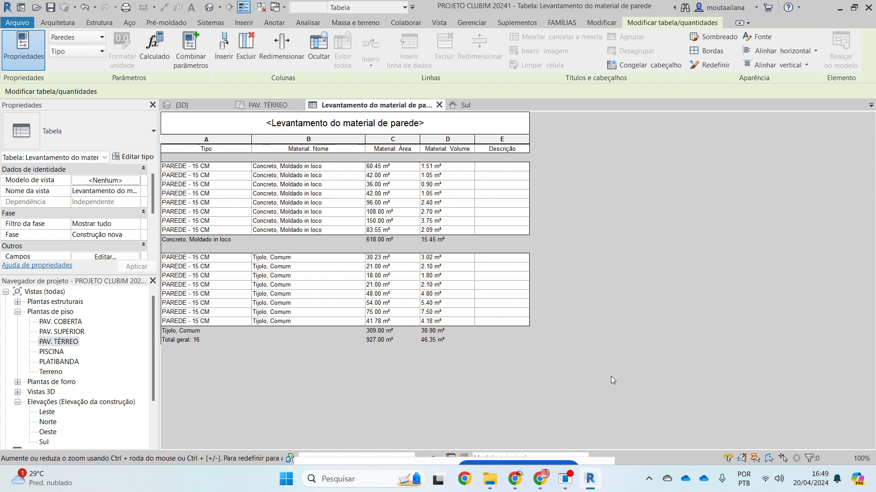
Step: Draw an L-shaped run of PAREDE - 15 CM ( SEM REBOCO walls below and to the right of the existing walls in PAV. TÉRREO
left_click(257, 106)
scroll(547, 297, "up", 2)
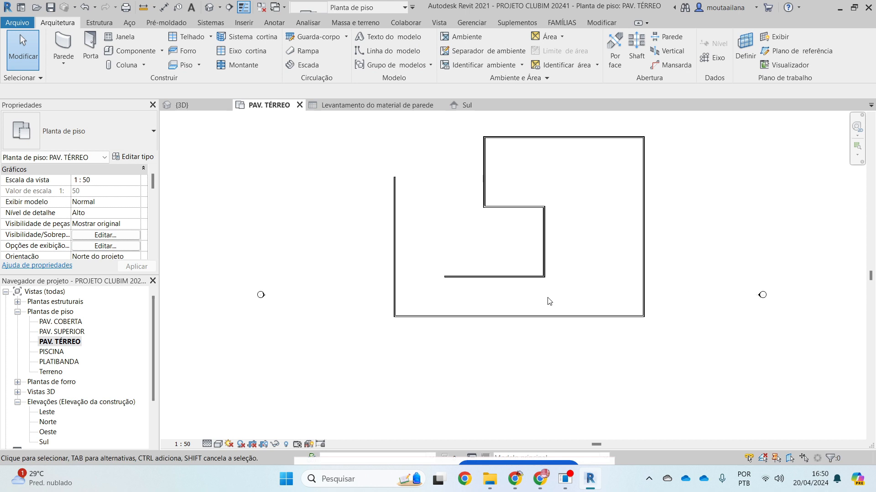
key("w")
key("a")
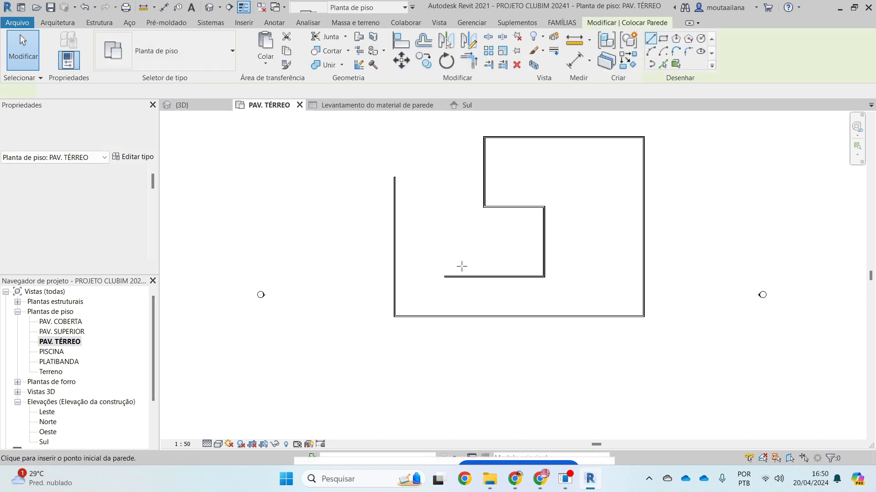
left_click(68, 136)
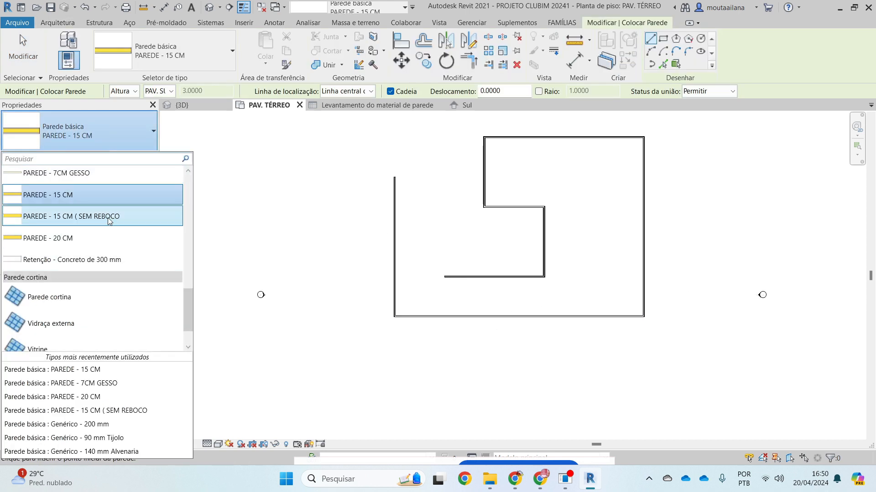
left_click(355, 359)
left_click(691, 359)
left_click(693, 251)
key("Escape")
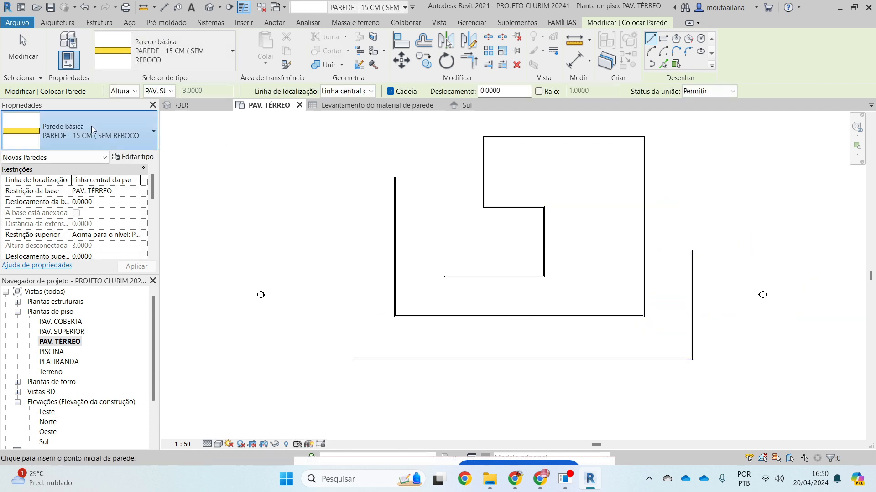
Step: Draw an L-shaped run of PAREDE - 7CM GESSO walls outside the previous L, with a vertical leg about 12 m long
left_click(86, 135)
scroll(88, 190, "up", 2)
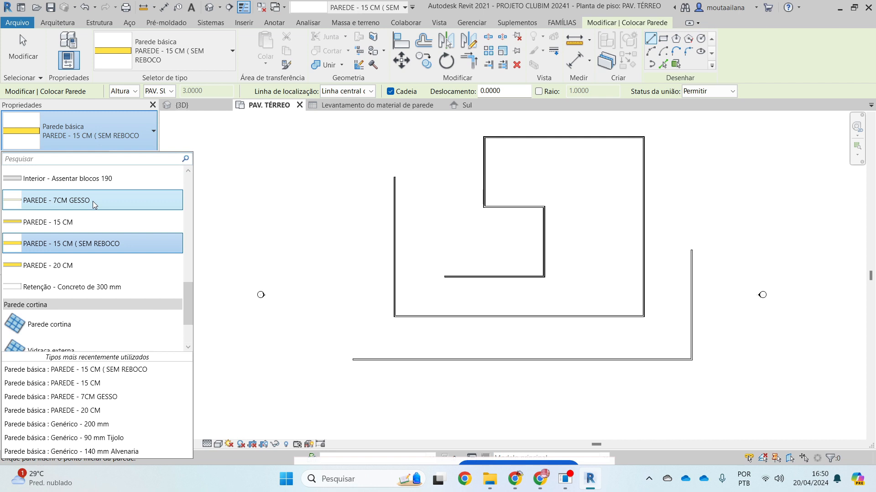
left_click(92, 201)
scroll(472, 224, "down", 2)
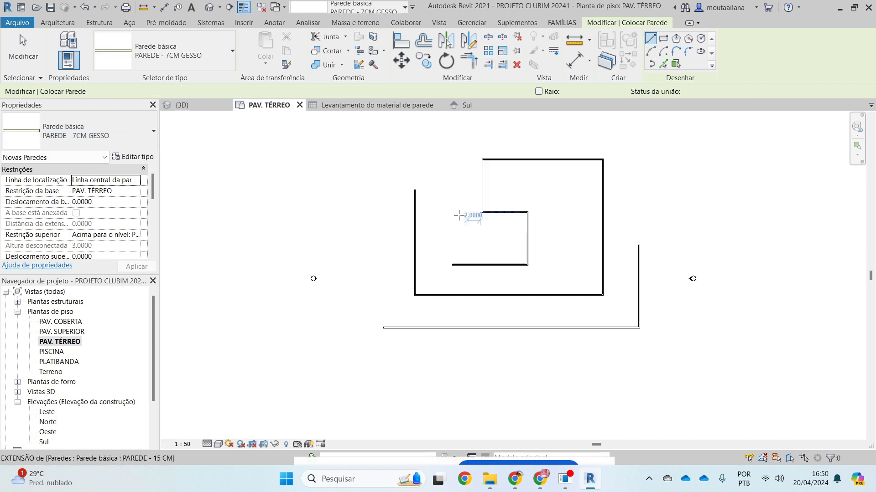
left_click(386, 351)
left_click(642, 351)
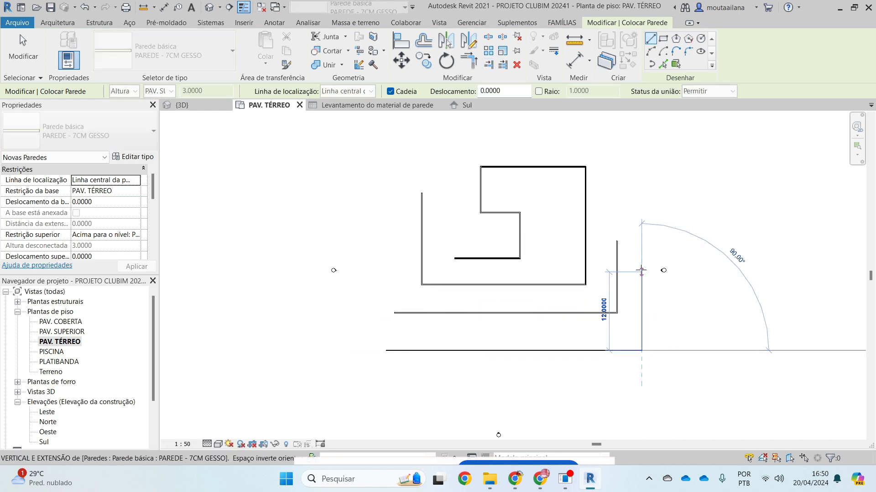
left_click(642, 272)
key("Escape")
key("Escape")
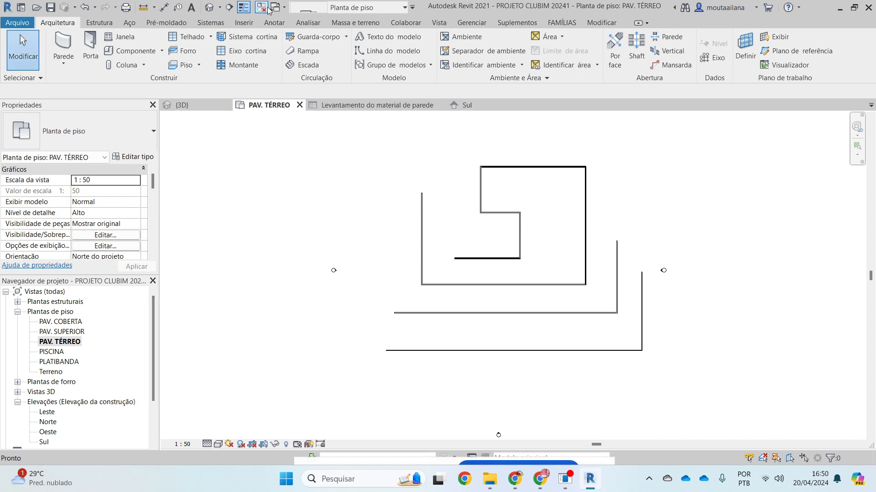
Step: Return to the wall material schedule, close all other open views and examine the subtotals per material
left_click(365, 104)
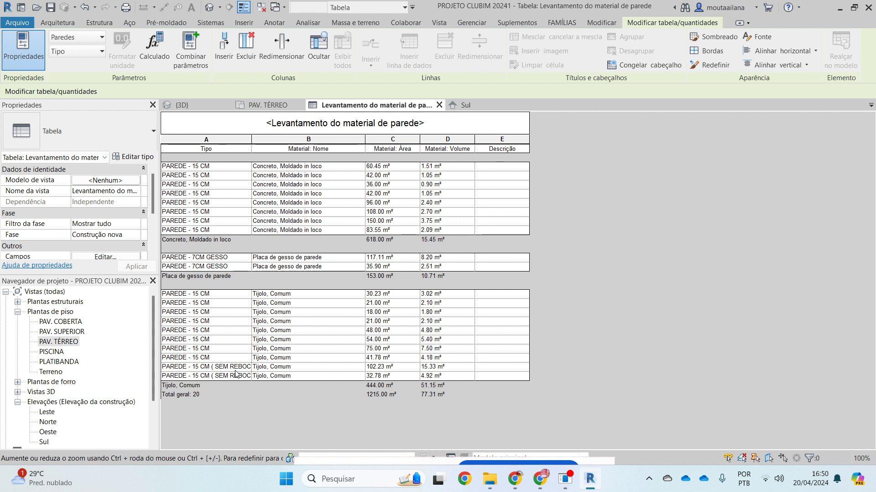
left_click(260, 9)
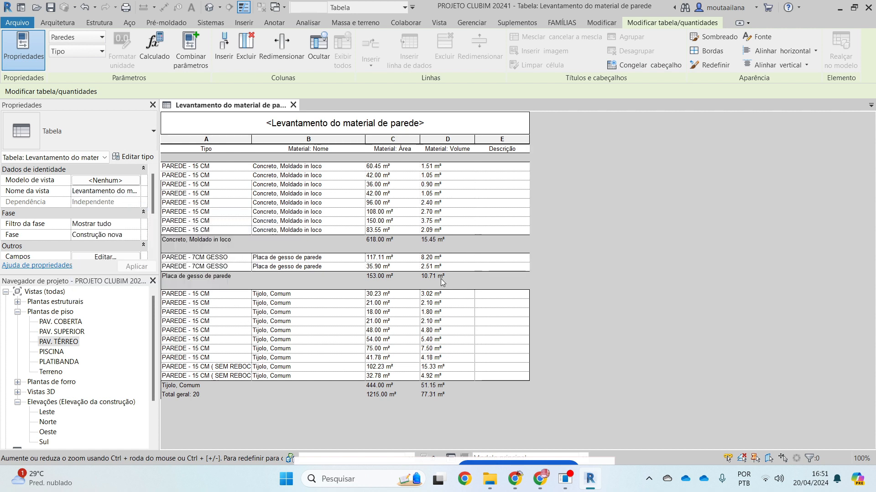
left_click(448, 323)
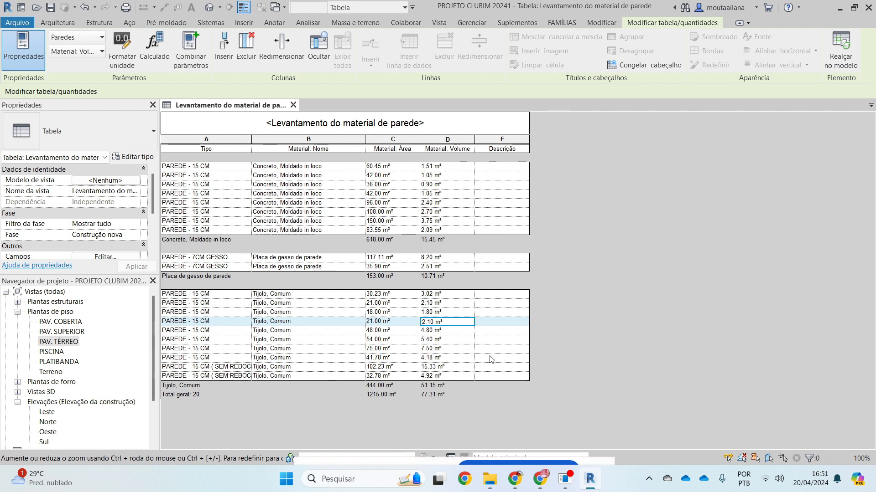
Step: Reopen the PAV. TÉRREO floor plan and delete all walls drawn in it
double_click(81, 343)
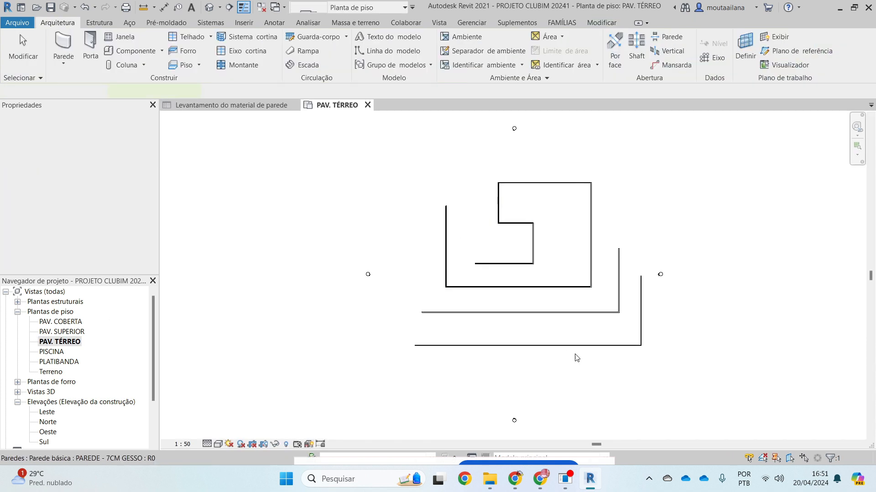
left_click_drag(648, 366, 401, 178)
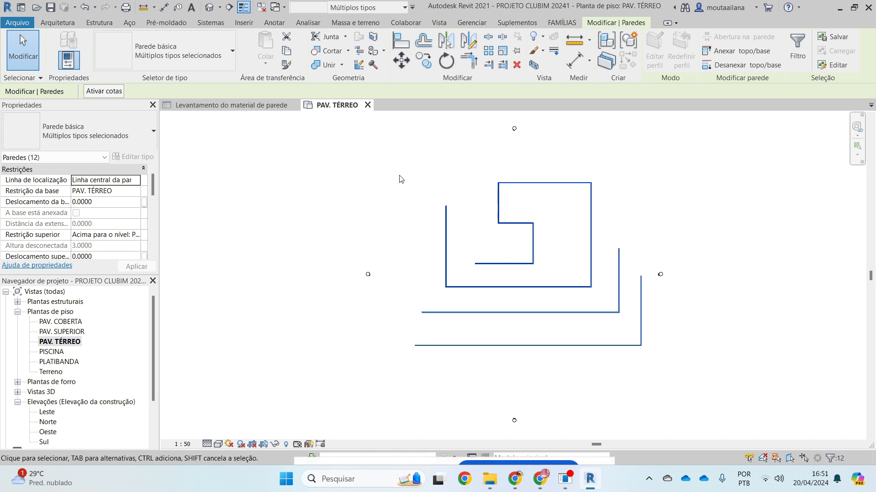
key("Delete")
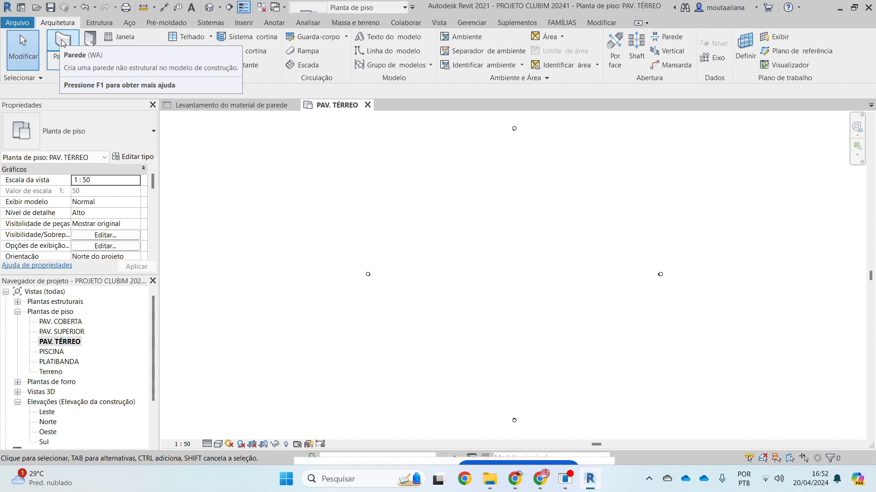
Step: Make PAREDE - 15 CM the wall type for new walls and leave the Wall command
left_click(62, 43)
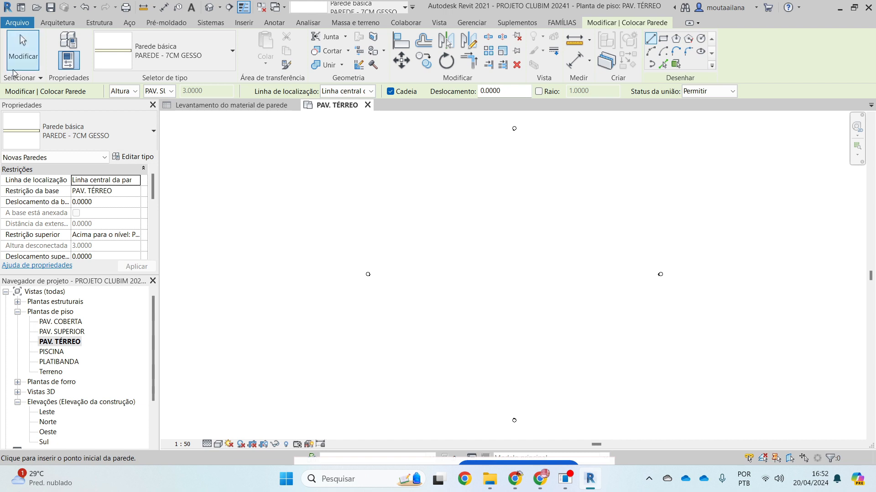
left_click(103, 141)
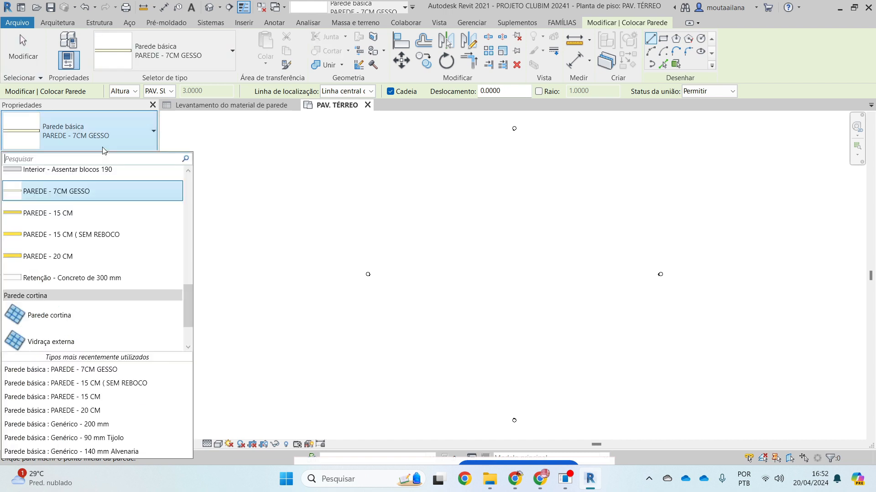
left_click(92, 212)
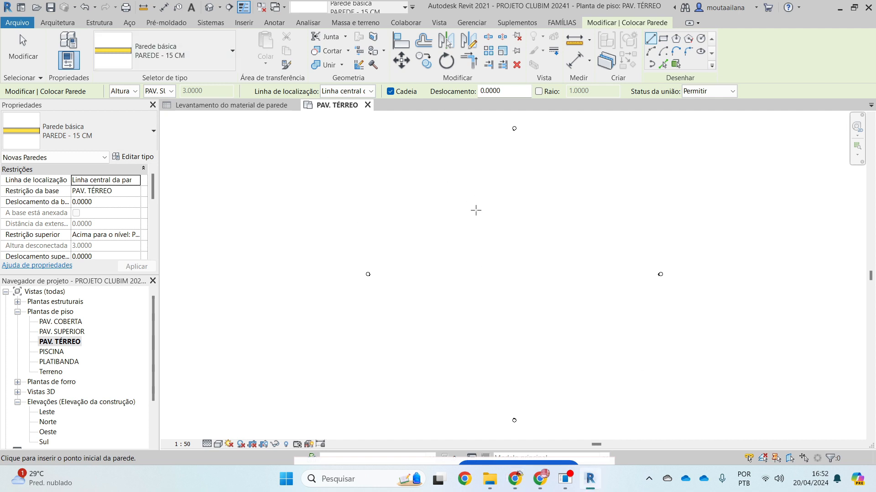
key("Escape")
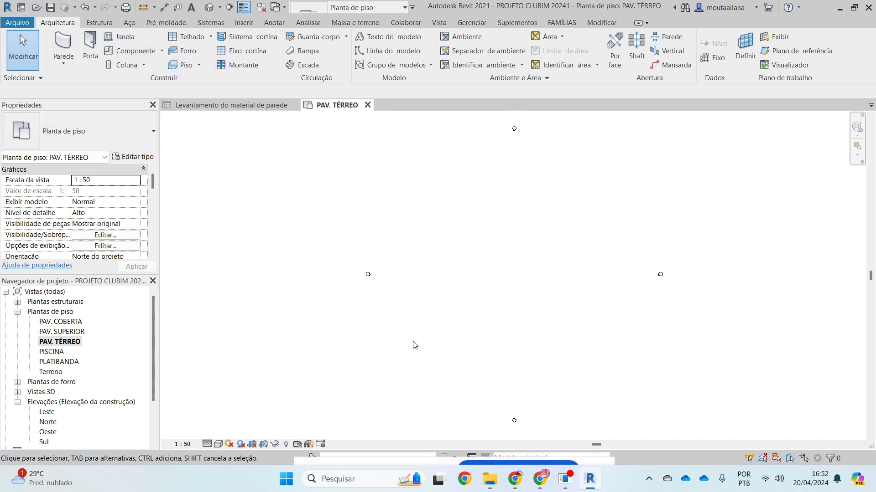
Step: Collapse the elevations group in the project browser and look over the plan's detail level and visual style options
left_click(17, 402)
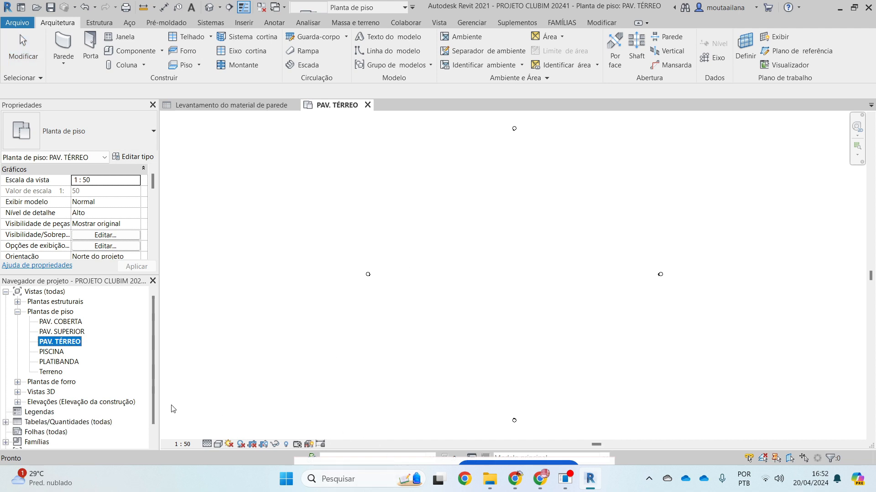
left_click(208, 445)
left_click(207, 445)
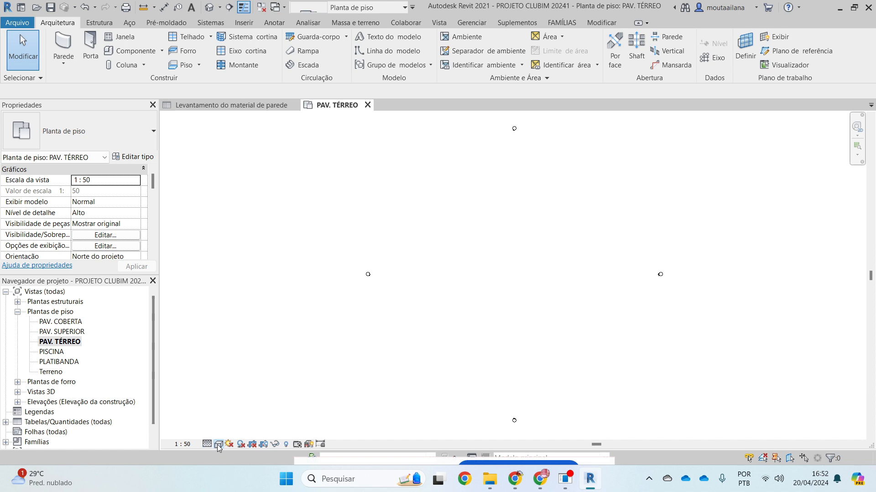
left_click(218, 444)
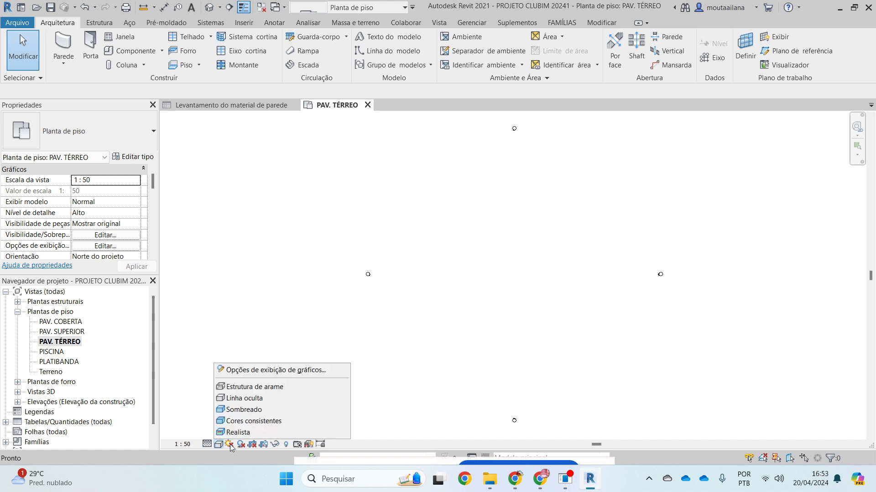
Step: Draw a rectangle of PAREDE - 15 CM walls, about 31 m by 15 m, between the elevation markers in PAV. TÉRREO
left_click(63, 42)
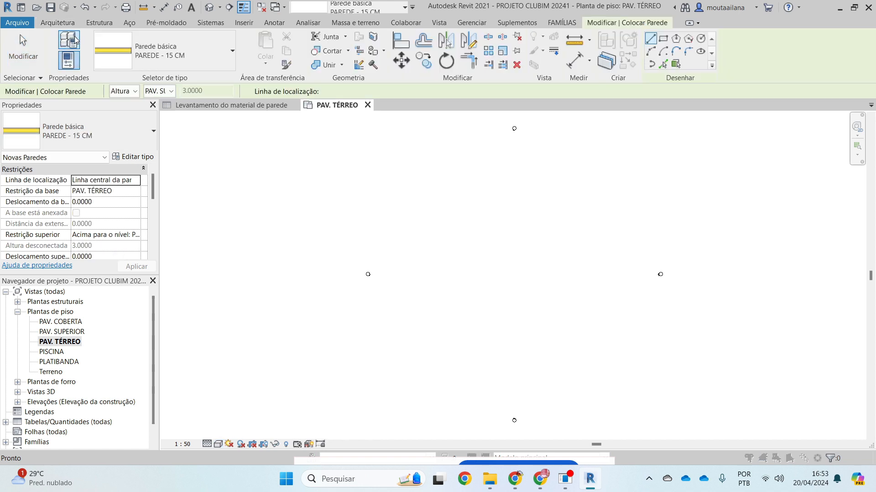
left_click(63, 42)
key("Escape")
left_click(664, 39)
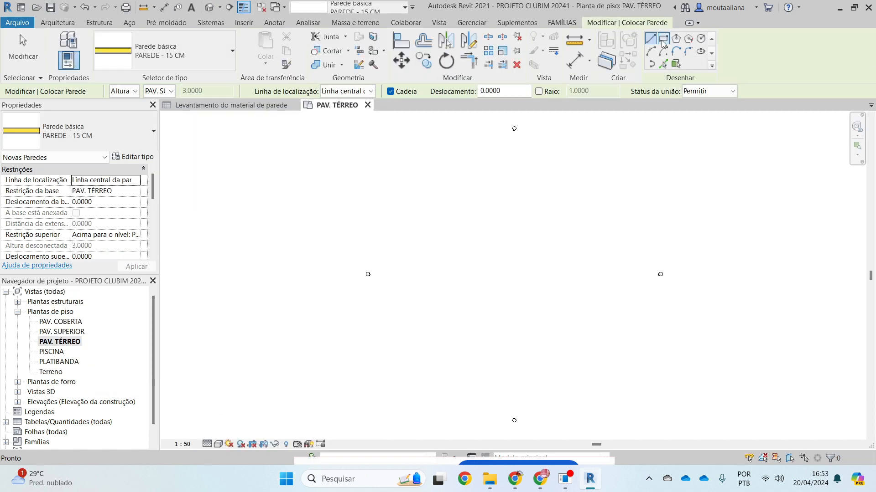
left_click(425, 240)
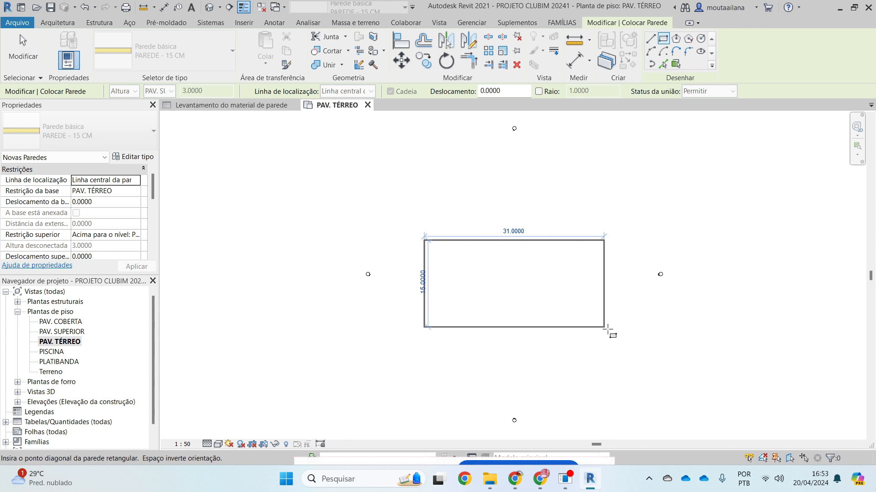
left_click(610, 327)
Step: Draw a stepped chain of five straight PAREDE - 15 CM walls inside the rectangle, starting and ending on its upper wall
left_click(651, 39)
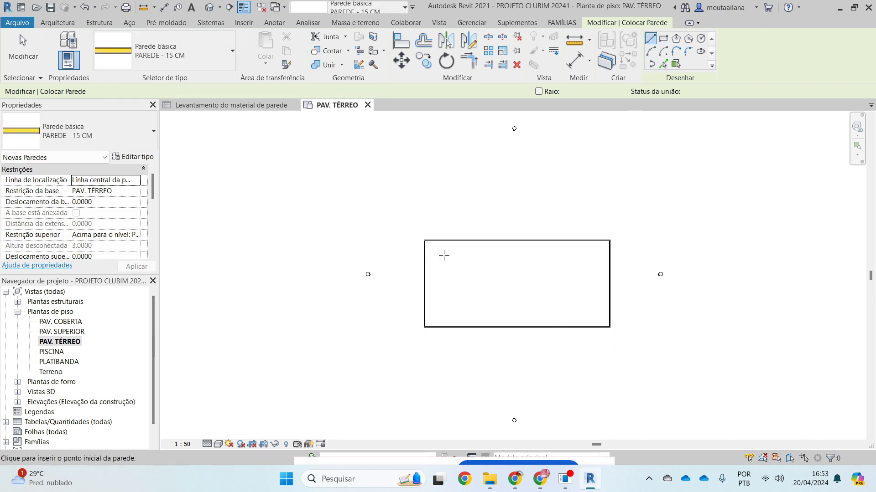
left_click(442, 241)
left_click(441, 299)
left_click(541, 298)
left_click(540, 275)
left_click(582, 275)
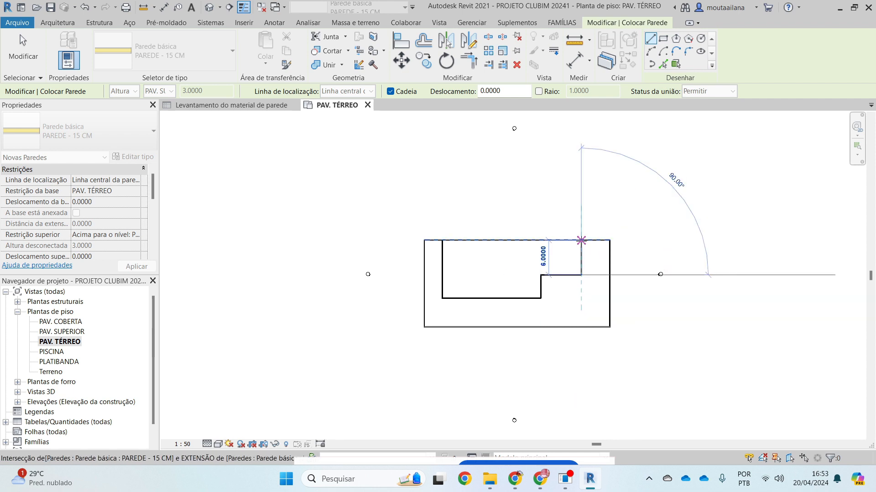
left_click(582, 240)
key("Escape")
key("Escape")
Step: Look over the sun settings of the PAV. TÉRREO plan and close them without changes
left_click(229, 444)
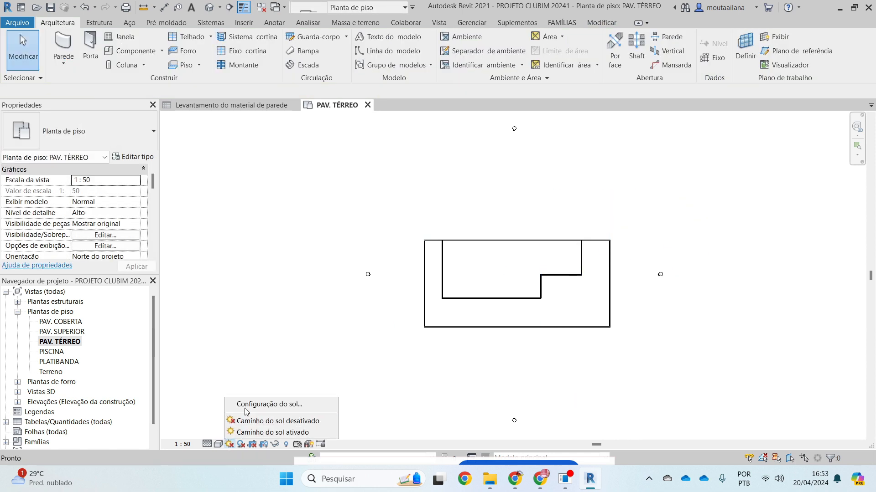
left_click(261, 404)
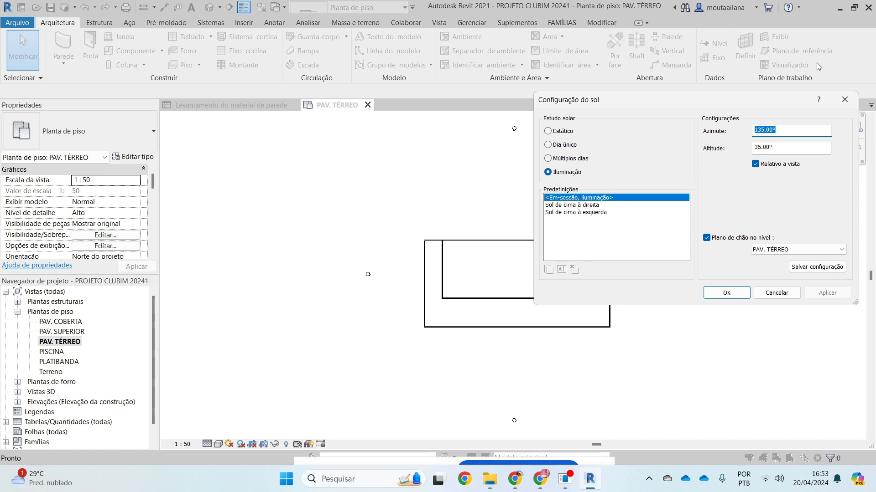
left_click(845, 100)
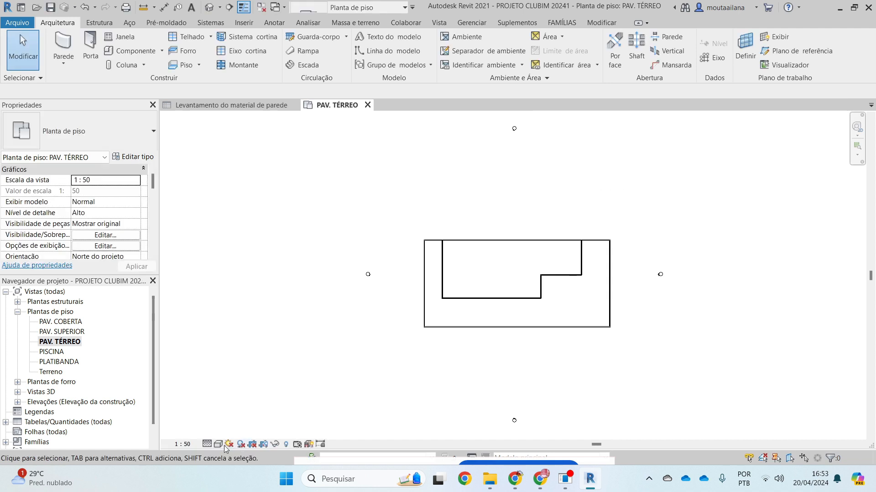
Step: Turn on shadows in the PAV. TÉRREO plan and in the 3D view, and examine the shadows cast by the walls
left_click(239, 445)
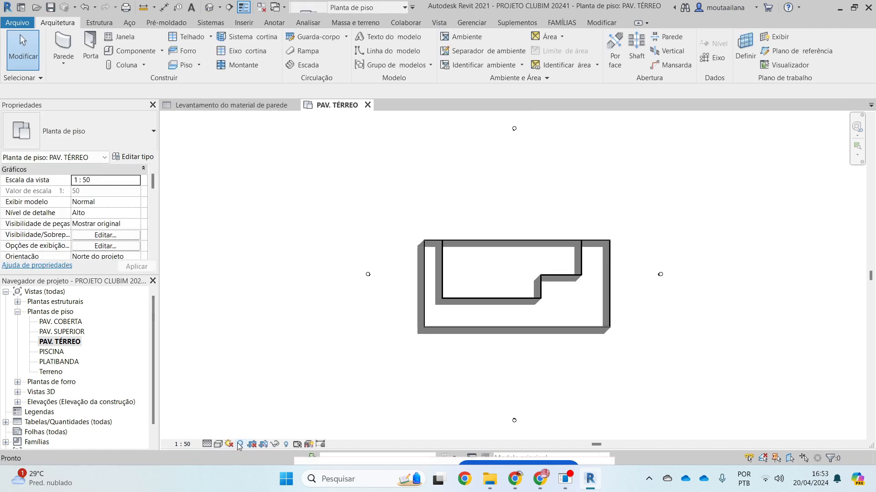
key("3")
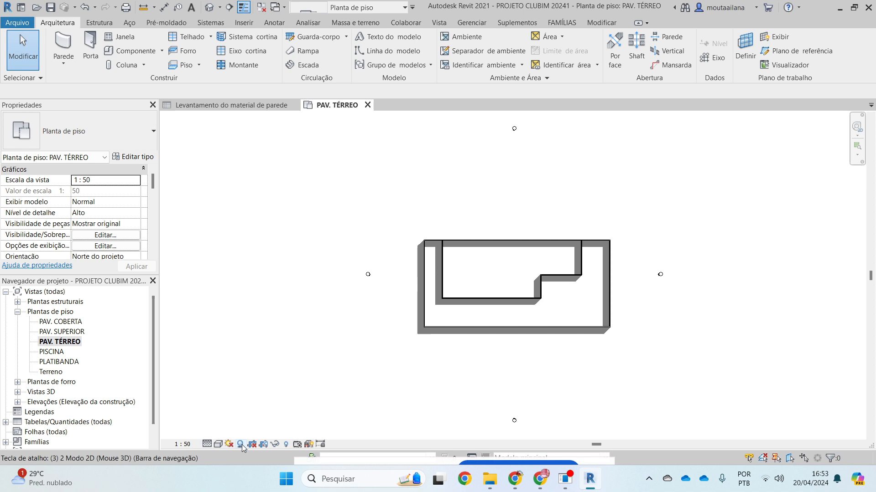
key("d")
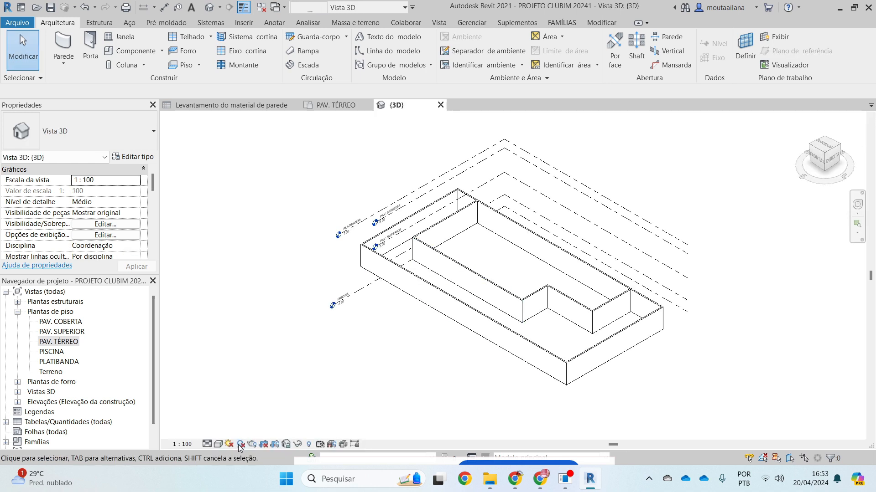
left_click(239, 445)
scroll(623, 237, "up", 5)
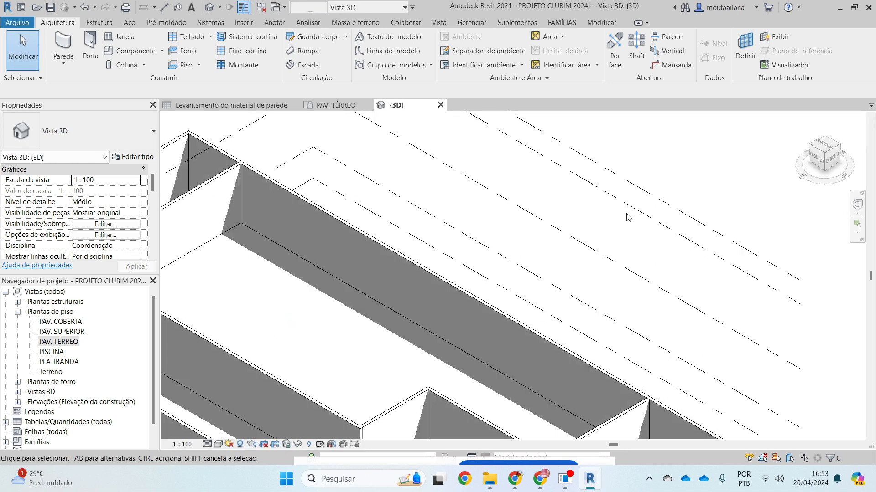
scroll(614, 181, "down", 3)
middle_click_drag(456, 310, 509, 364, "shift")
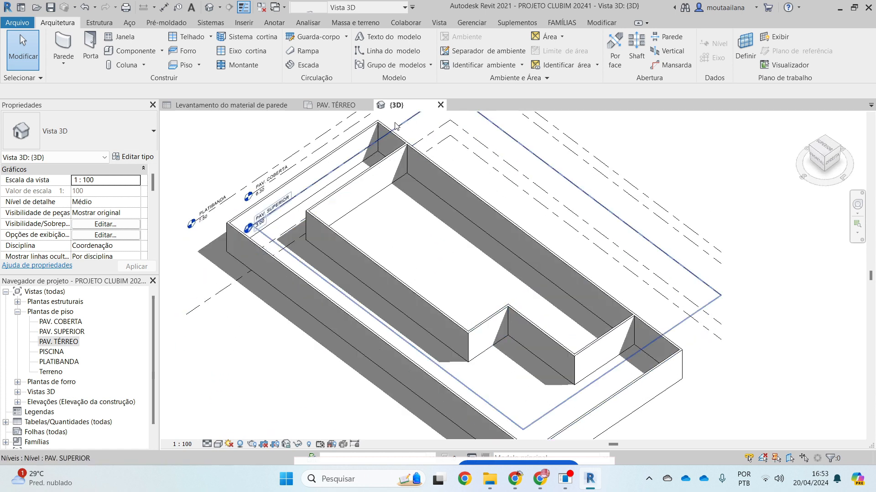
scroll(386, 121, "down", 2)
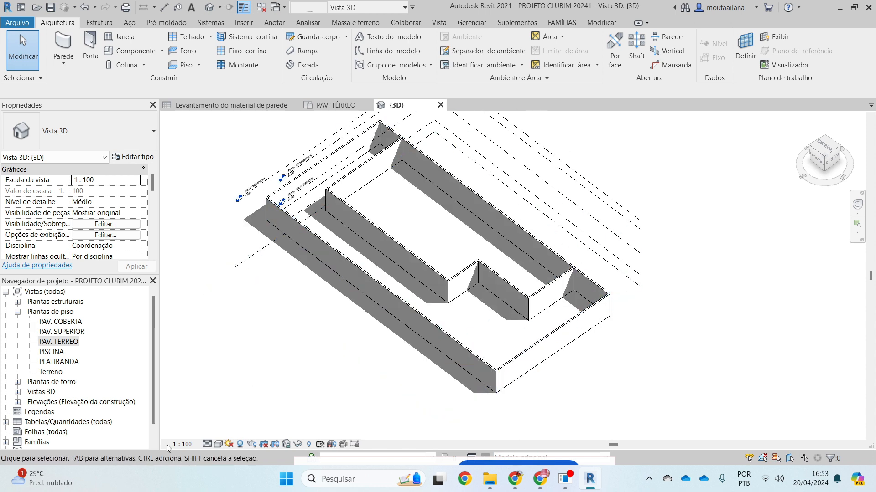
Step: Turn shadows off in the 3D view and in the reopened PAV. TÉRREO plan
left_click(240, 444)
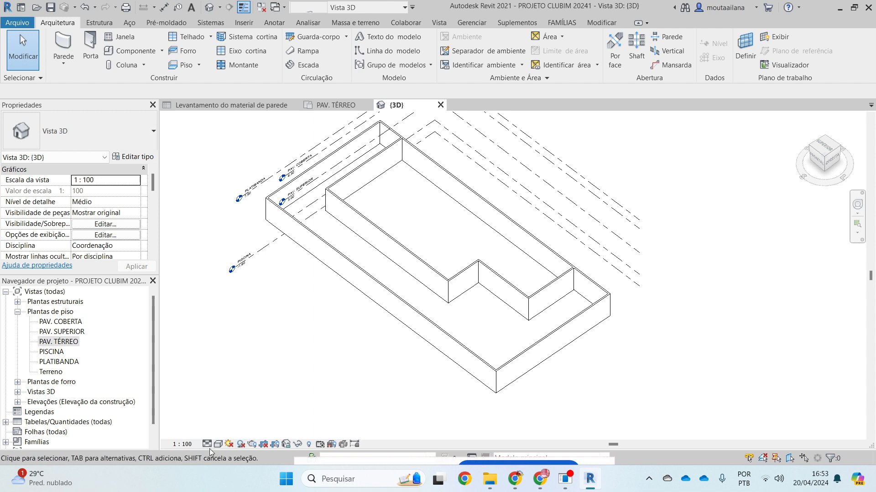
double_click(54, 342)
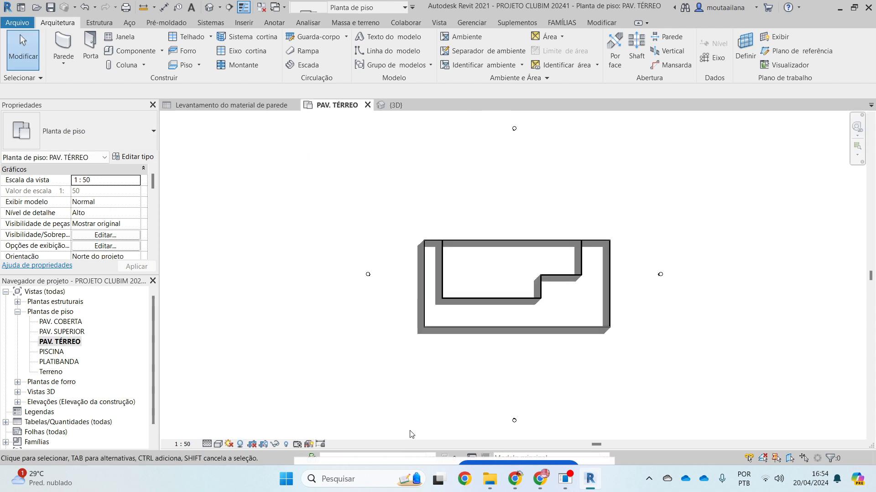
left_click(241, 444)
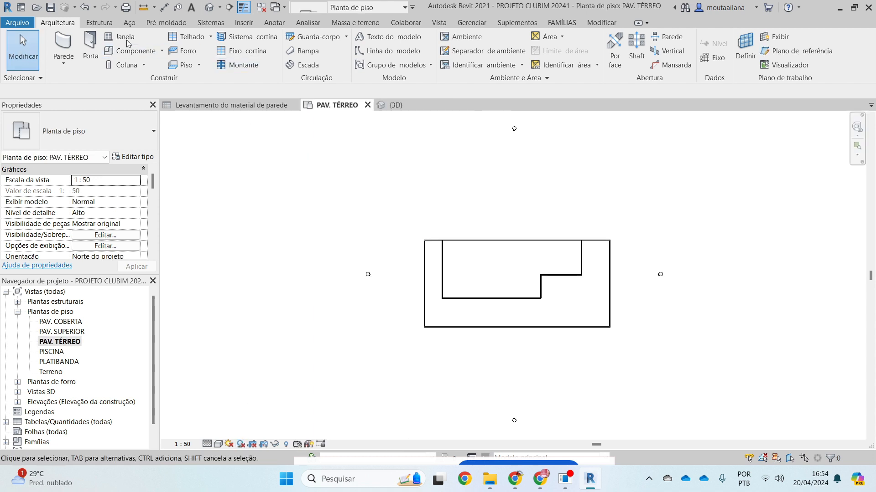
Step: Divide the left part of the inner outline with a full-height vertical wall and a horizontal wall from its middle to the left wall
left_click(67, 42)
scroll(495, 264, "up", 5)
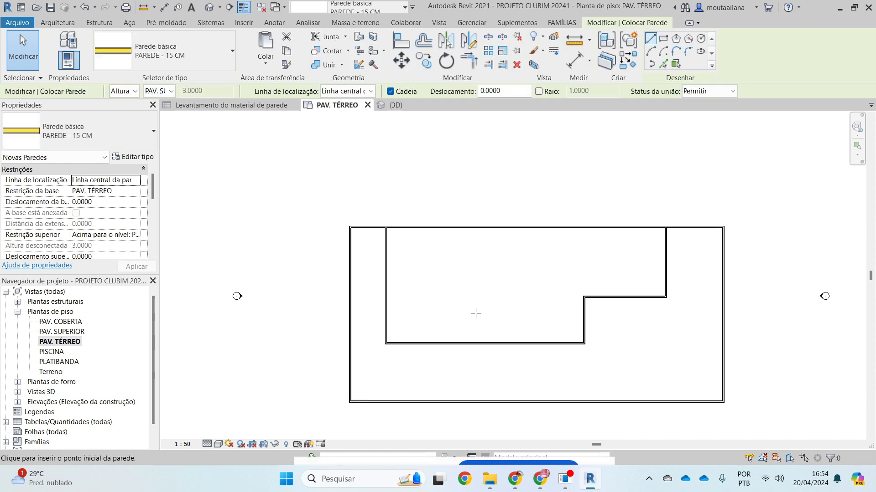
left_click(459, 352)
left_click(458, 199)
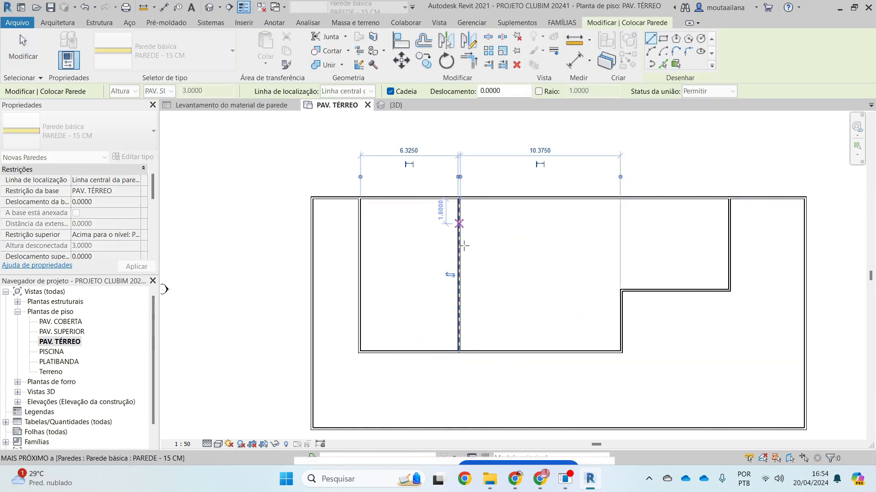
left_click(459, 274)
left_click(361, 275)
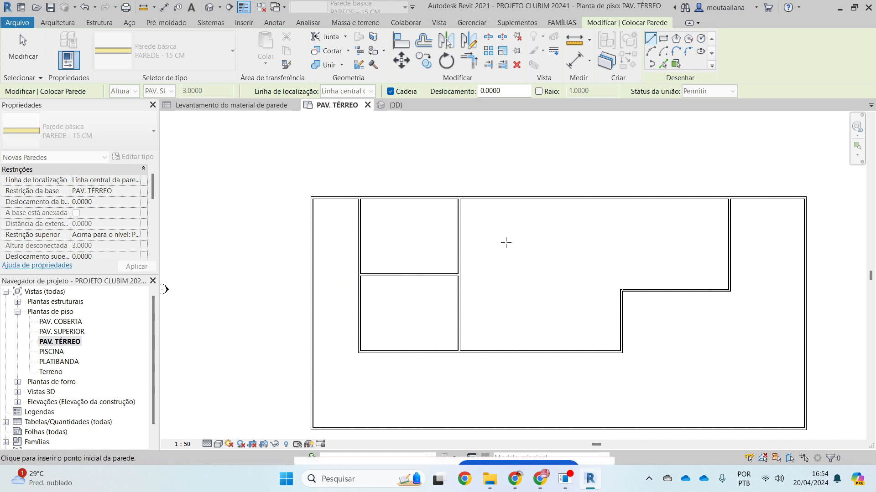
Step: Draw a stepped chain of four interior walls from the new vertical partition across and up to the upper outer wall
left_click(459, 249)
left_click(486, 248)
left_click(486, 277)
left_click(565, 274)
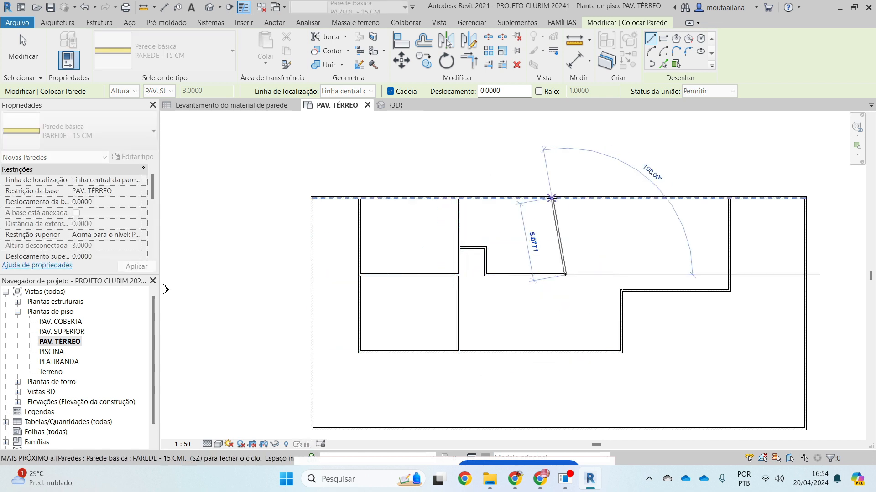
left_click(565, 198)
key("Escape")
key("Escape")
Step: Extend the short vertical wall of the stepped chain up to the upper outer wall
scroll(463, 256, "up", 2)
left_click(497, 256)
left_click_drag(497, 243, 496, 167)
key("Escape")
scroll(496, 168, "down", 2)
scroll(668, 233, "up", 1)
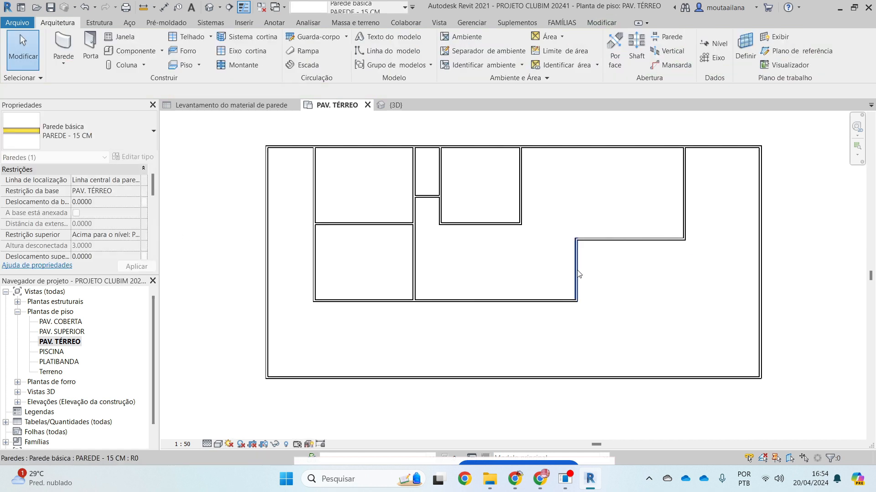
Step: Move the outer rectangle's lower wall upward, closer to the interior walls
mouse_move(577, 270)
left_mouse_down()
mouse_move(590, 268)
mouse_move(580, 270)
left_mouse_up()
mouse_move(503, 224)
left_mouse_down()
mouse_move(494, 203)
mouse_move(498, 224)
mouse_move(552, 190)
mouse_move(488, 224)
left_mouse_up()
left_click_drag(551, 180, 521, 182)
left_click(680, 300)
middle_click_drag(659, 186, 633, 225)
middle_click_drag(462, 288, 455, 268)
left_click_drag(414, 397, 413, 357)
Step: Move the inner outline's right wall, its vertical step wall and the outer right wall to the left, narrowing the layout
scroll(568, 220, "up", 2)
left_click_drag(715, 237, 621, 232)
left_click_drag(559, 322, 505, 315)
left_click(498, 296)
scroll(498, 294, "down", 2)
left_click_drag(662, 264, 644, 264)
left_click(677, 328)
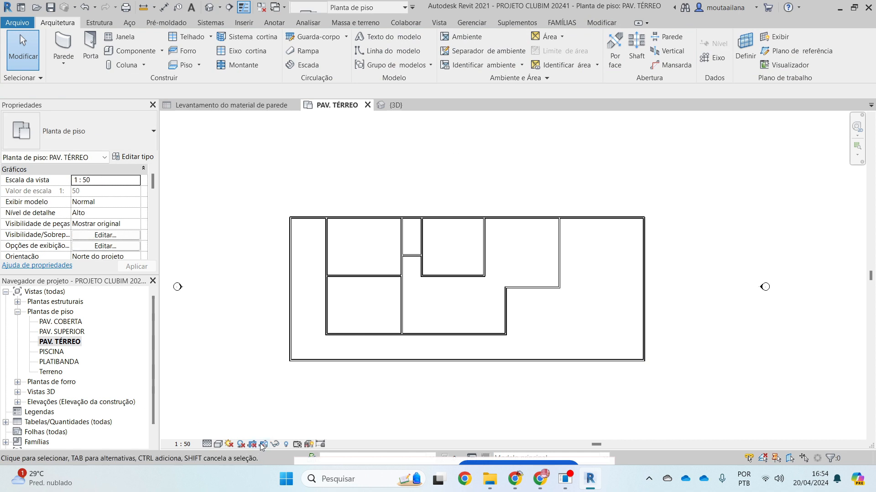
Step: Show the crop region boundary in the PAV. TÉRREO plan
scroll(437, 297, "down", 3)
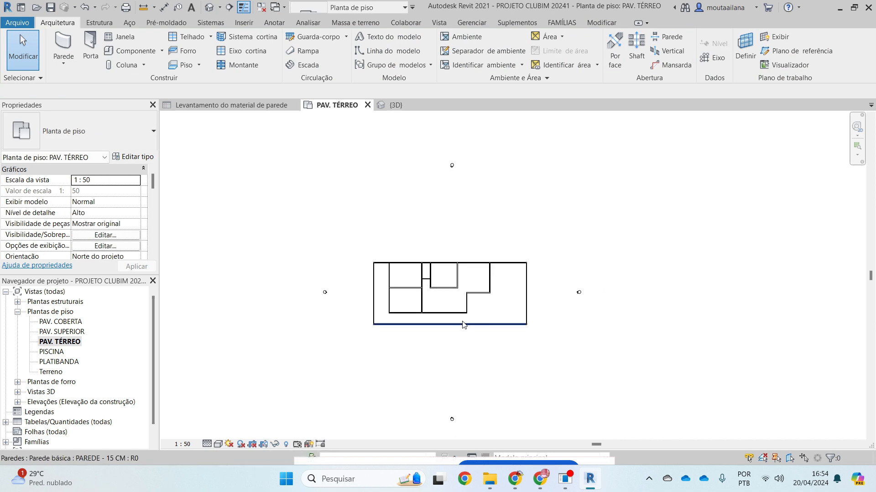
left_click(264, 445)
left_click(265, 445)
left_click(265, 445)
left_click(265, 445)
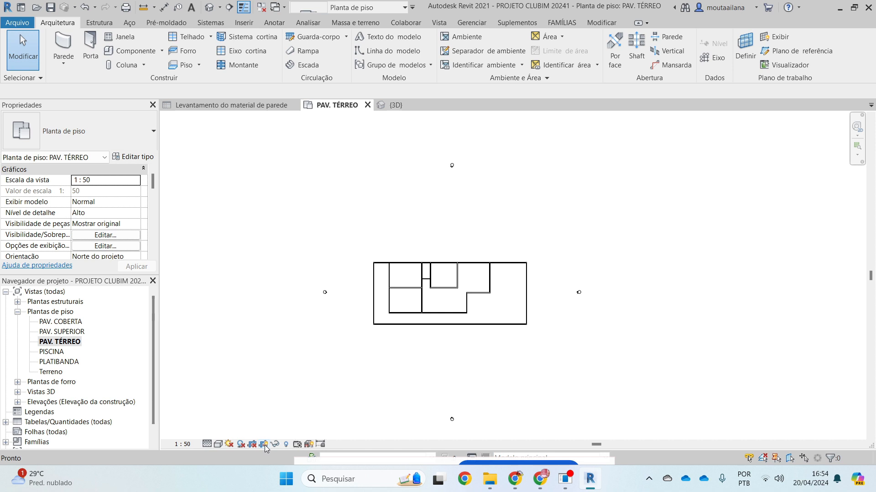
left_click(264, 445)
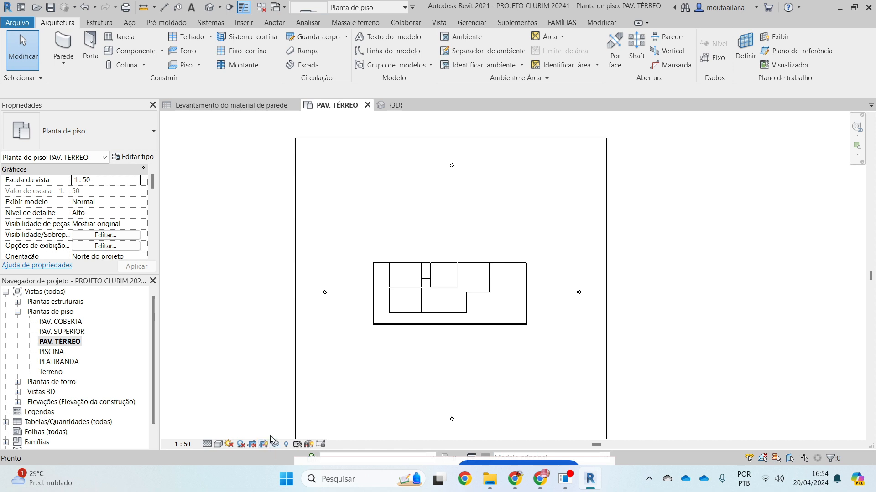
Step: Select the crop region boundary and examine its extents and control grips around the elevation markers
middle_click_drag(405, 287, 411, 189)
scroll(400, 310, "down", 1)
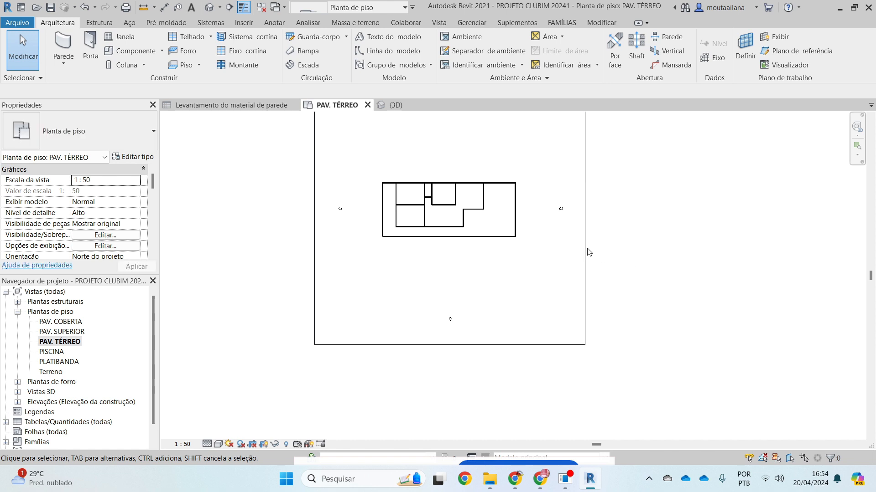
left_click(585, 253)
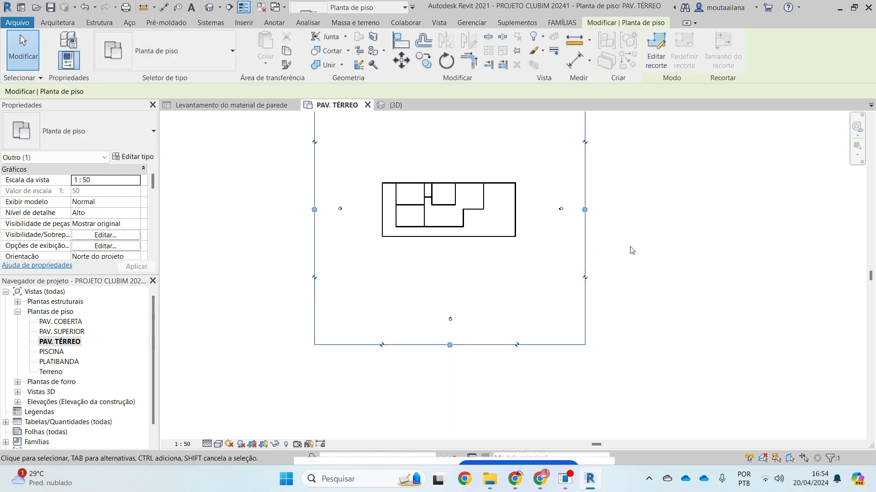
left_click(620, 175)
middle_click_drag(621, 179, 603, 236)
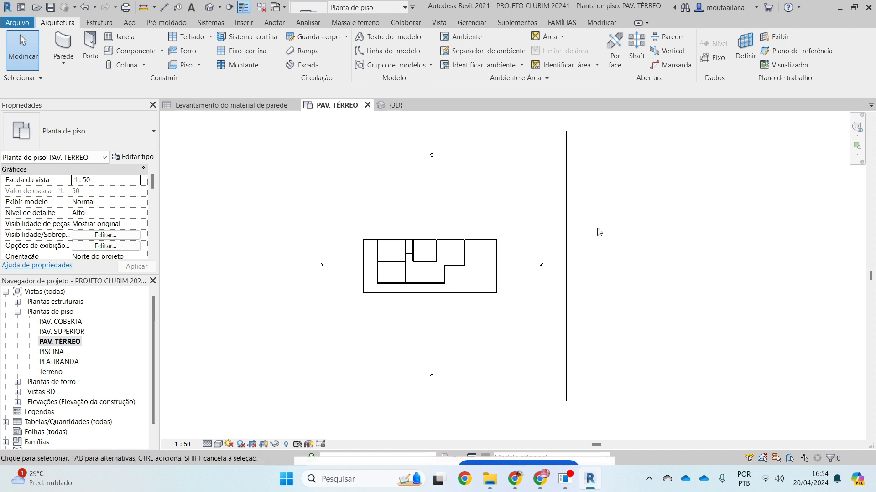
left_click(479, 135)
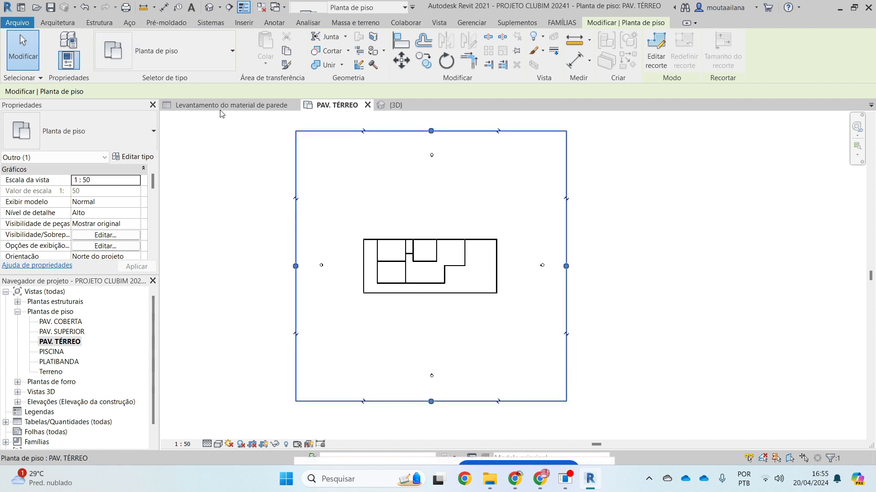
Step: Draw three connected PAREDE - 15 CM walls above the layout, inside the crop region, with a 16 m horizontal middle wall and an 8 m last wall at 70°
left_click(50, 24)
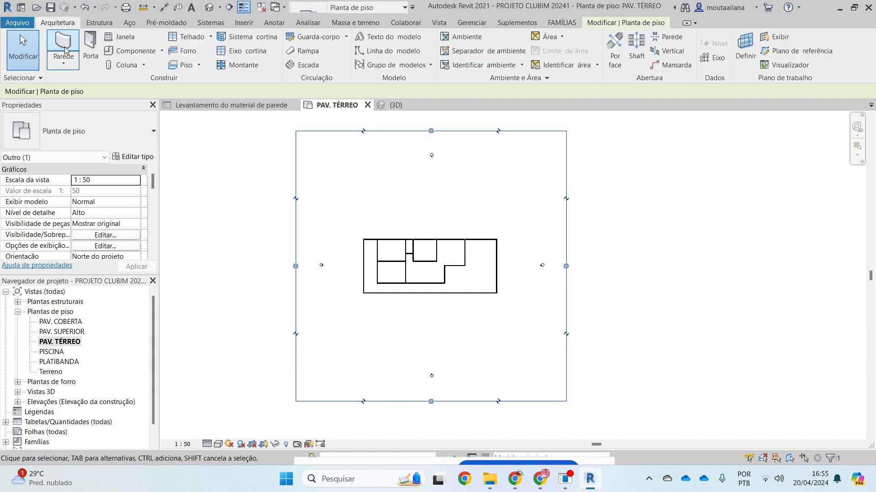
key("w")
key("a")
left_click(456, 155)
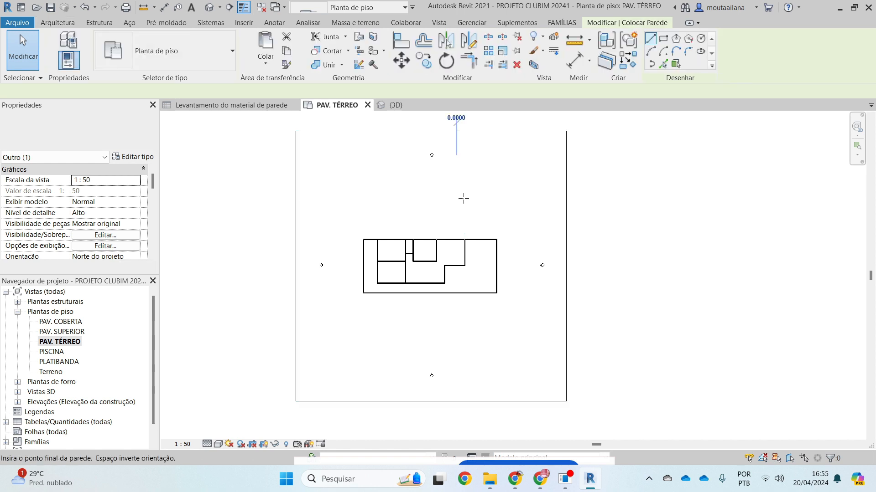
left_click(464, 201)
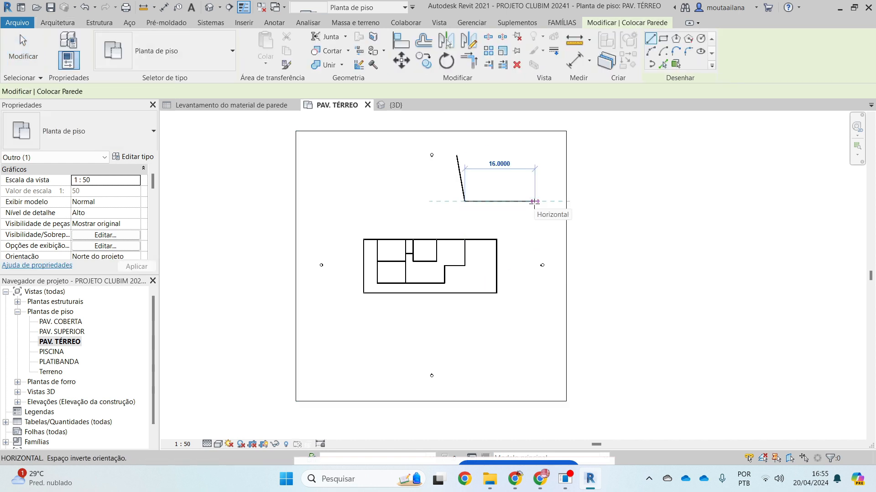
left_click(535, 181)
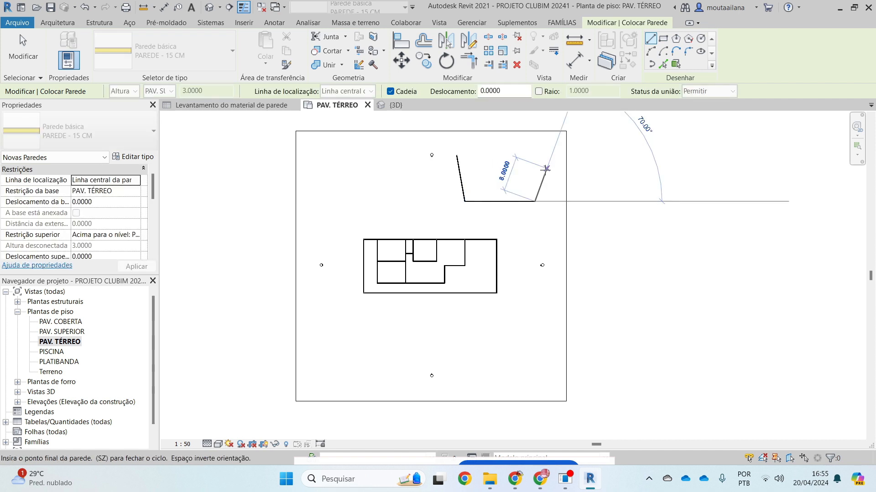
left_click(541, 170)
key("Escape")
key("Escape")
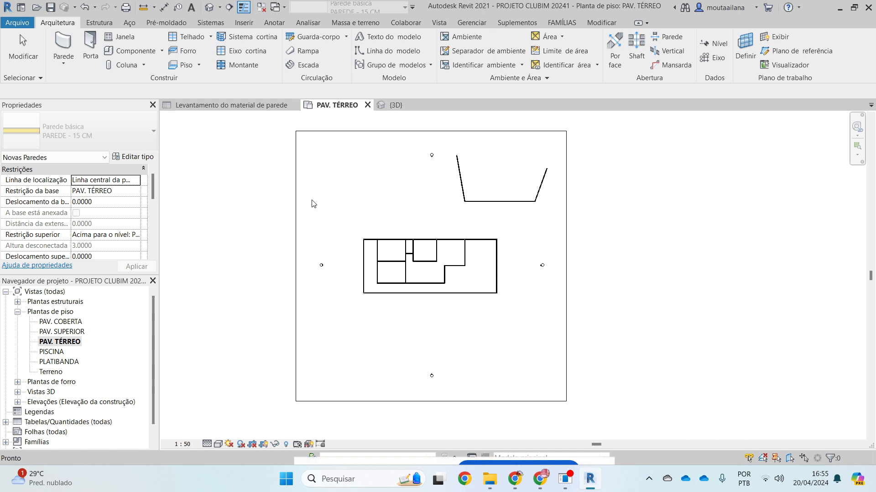
Step: Shrink the crop region by moving its upper edge below the three new walls and its lower edge to just under the layout
left_click(333, 132)
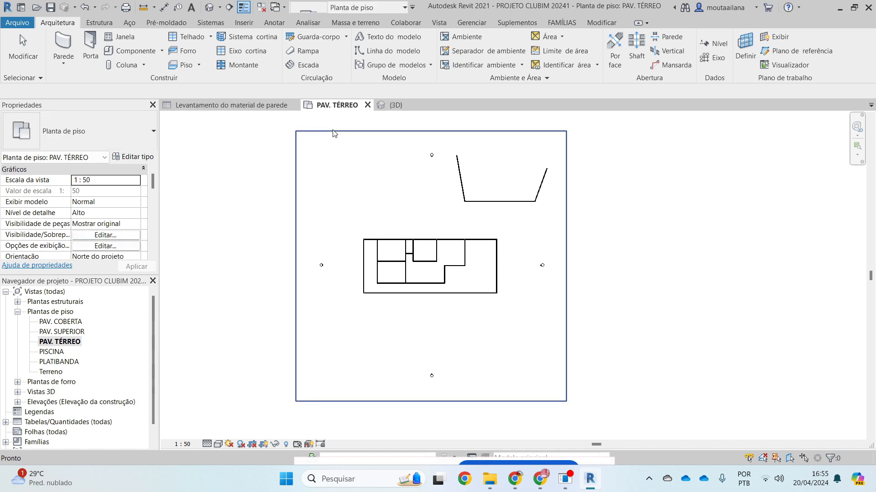
left_click(431, 132)
left_click_drag(433, 134, 418, 224)
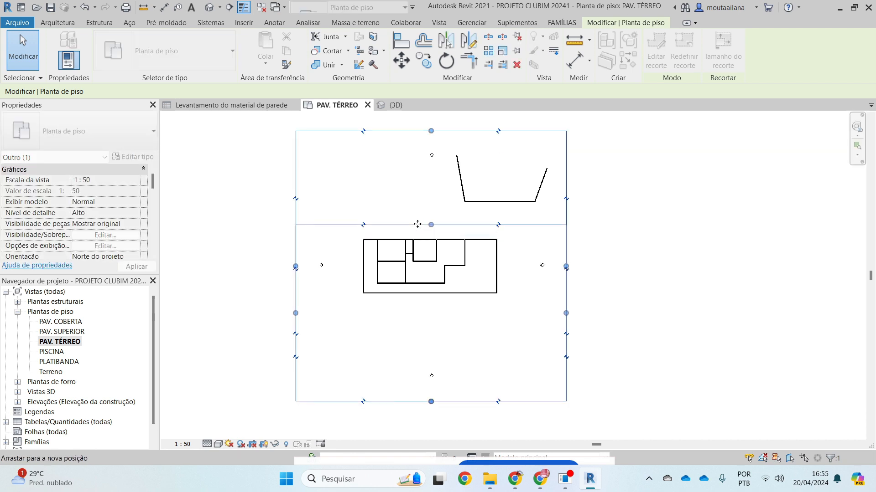
left_click_drag(430, 402, 420, 306)
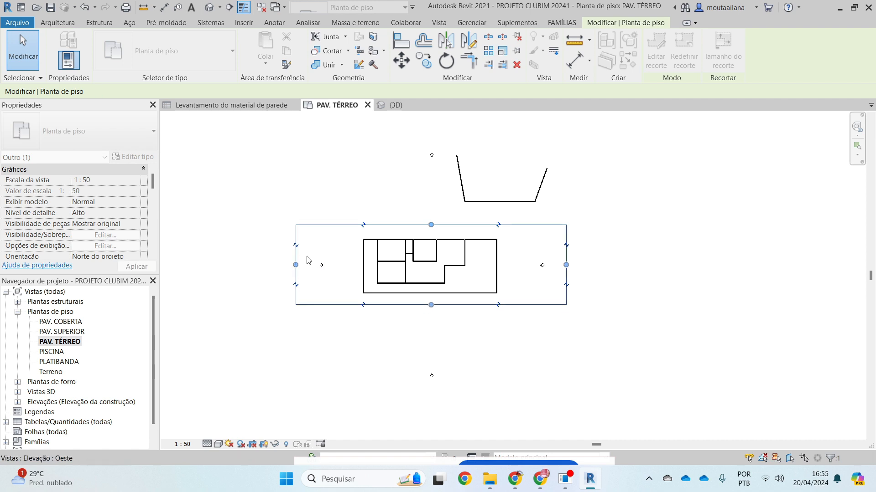
Step: Narrow the crop region by moving its left and right edges to just outside the layout's outer walls
left_click_drag(296, 265, 358, 267)
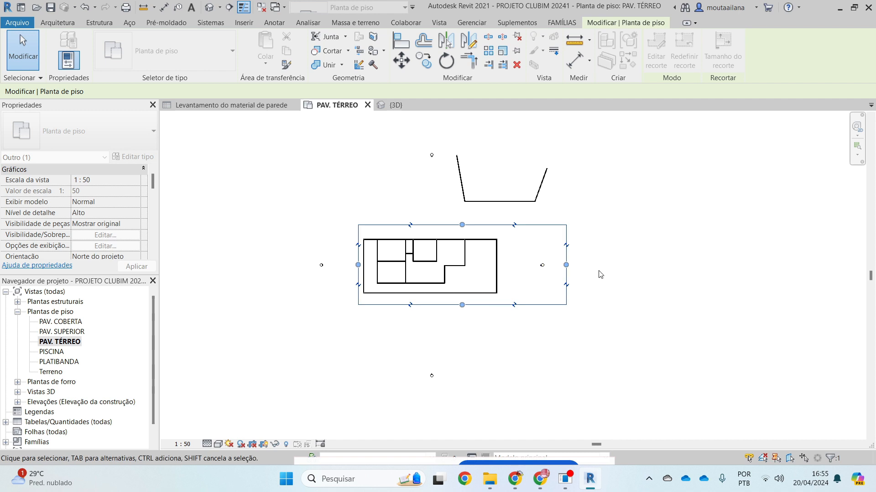
left_click_drag(566, 264, 507, 272)
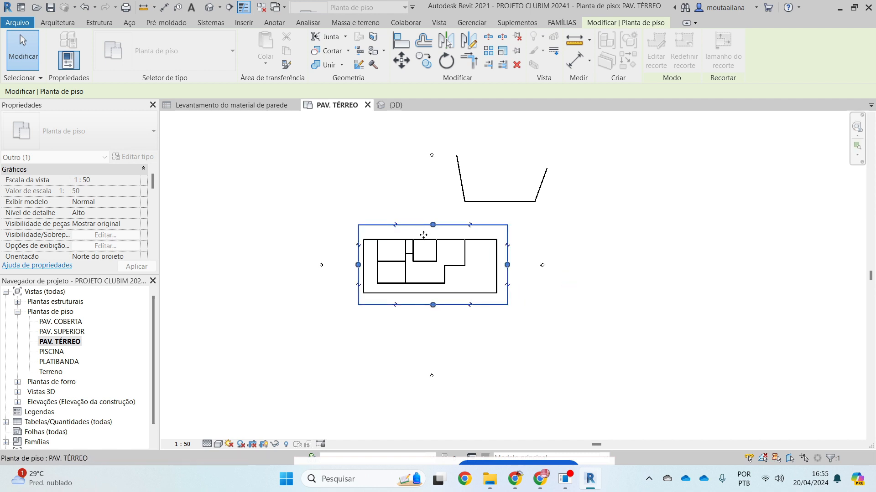
scroll(417, 230, "up", 1)
scroll(445, 228, "up", 1)
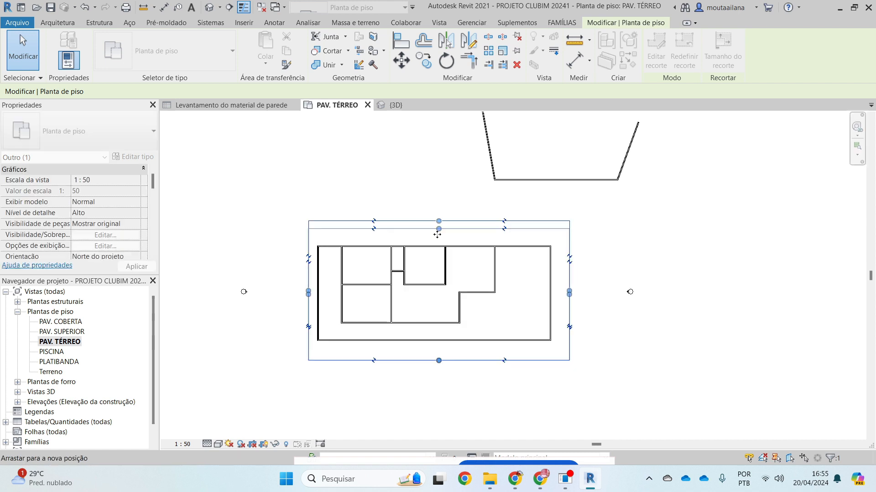
scroll(435, 243, "down", 1)
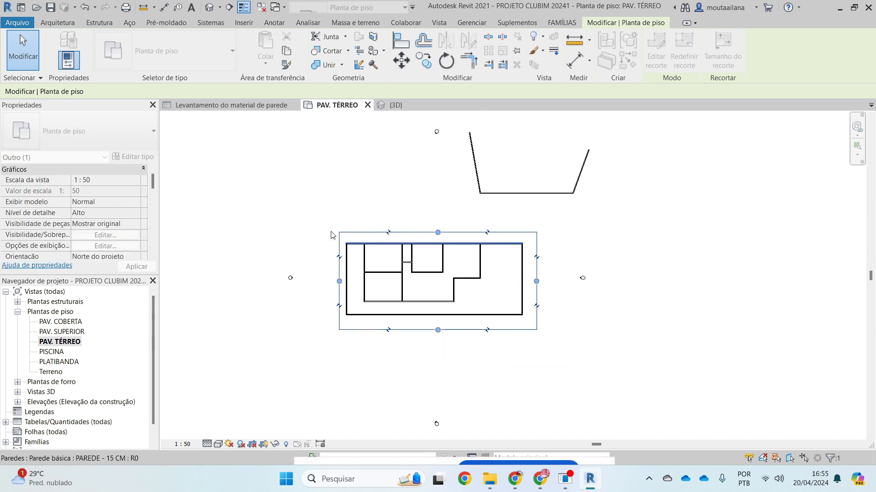
left_click_drag(327, 280, 328, 281)
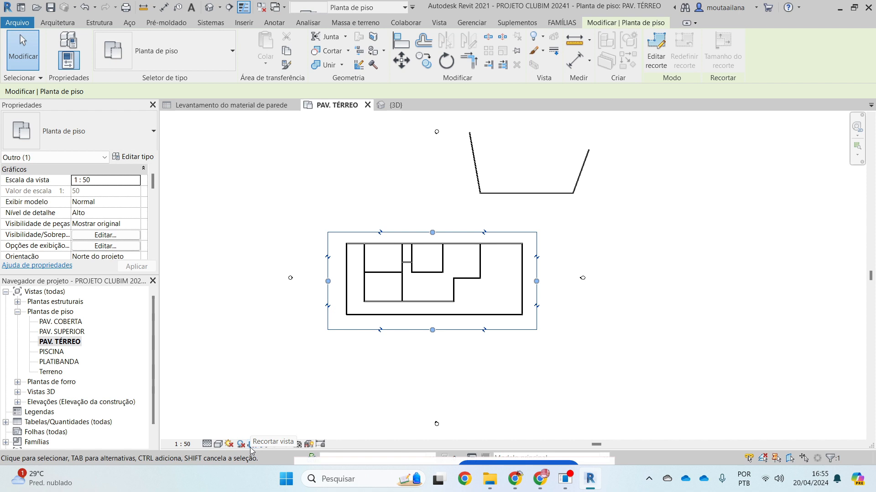
Step: Crop the PAV. TÉRREO view to the crop region so the three walls above the layout are hidden
scroll(260, 411, "down", 1)
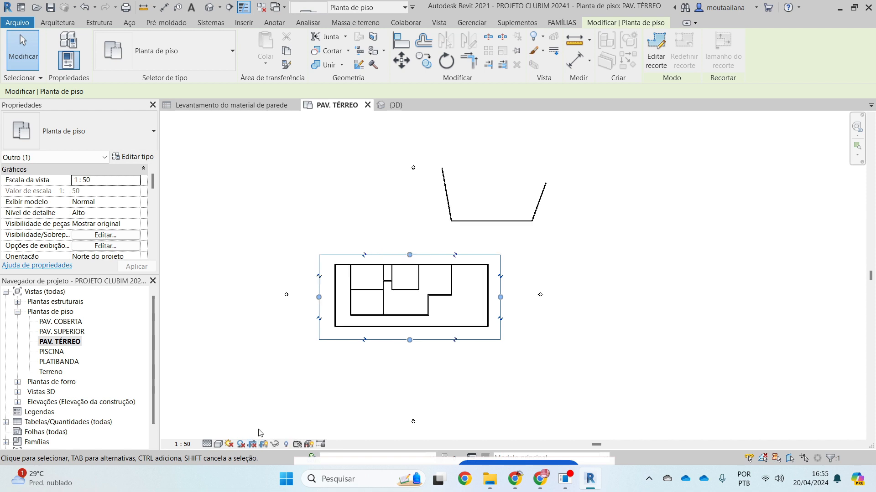
scroll(261, 433, "down", 1)
left_click(254, 444)
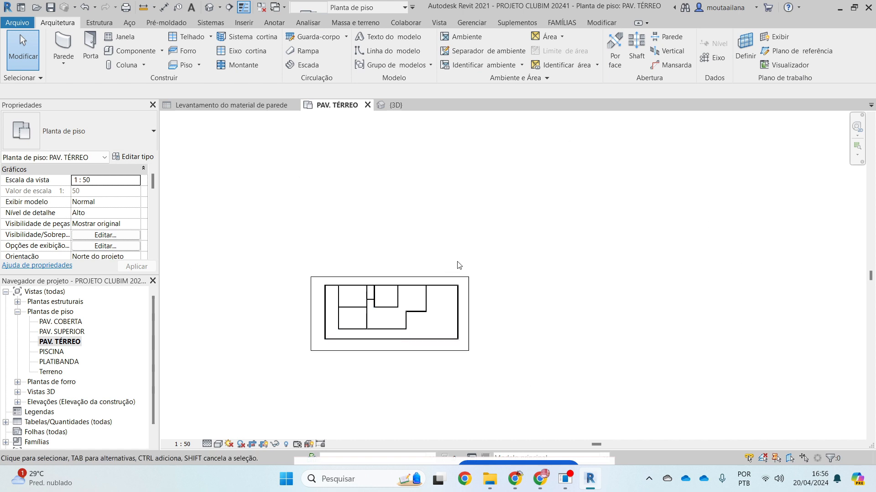
scroll(474, 260, "down", 1)
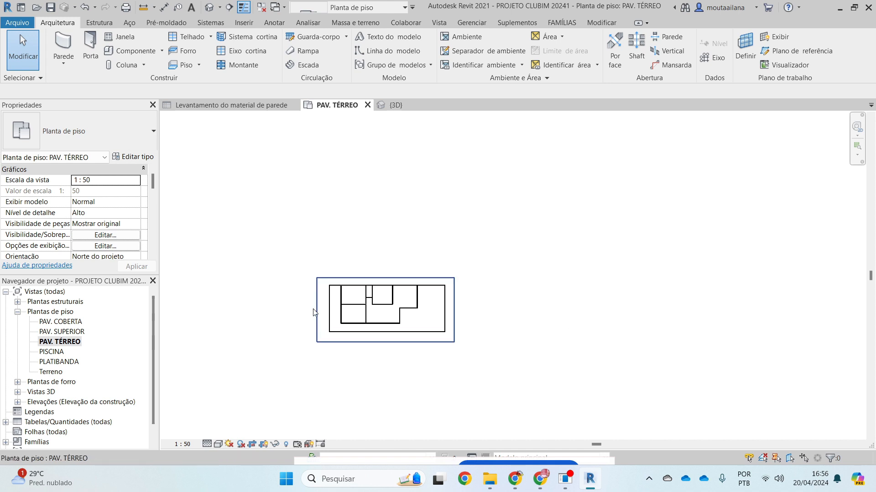
Step: Select the crop region and tighten its right, left and lower edges closer around the layout's outer walls
left_click(319, 287)
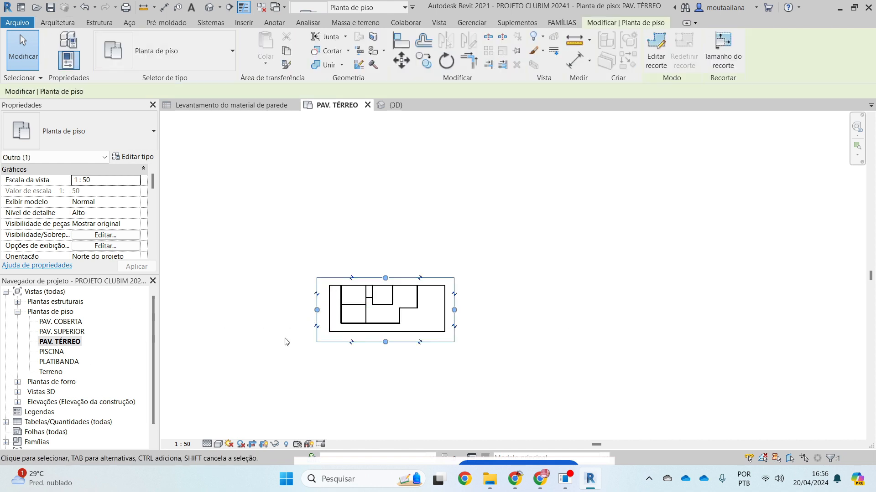
scroll(338, 305, "up", 4)
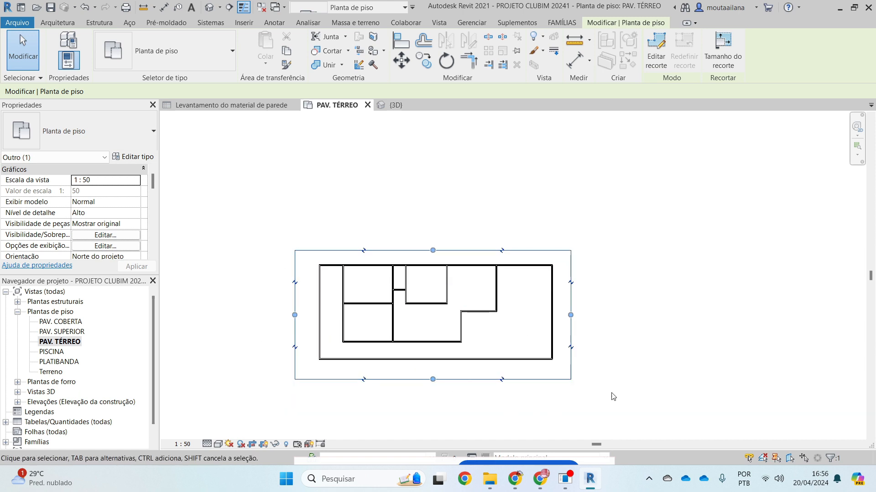
scroll(566, 314, "up", 4)
left_click_drag(572, 316, 555, 315)
scroll(597, 299, "down", 1)
scroll(480, 293, "down", 2)
scroll(228, 303, "up", 2)
left_click_drag(244, 312, 263, 317)
scroll(276, 226, "down", 1)
scroll(425, 363, "up", 1)
left_click_drag(438, 380, 433, 366)
Step: Deselect the crop region and hide its boundary in the PAV. TÉRREO plan
left_click(414, 414)
left_click(264, 445)
scroll(539, 237, "down", 2)
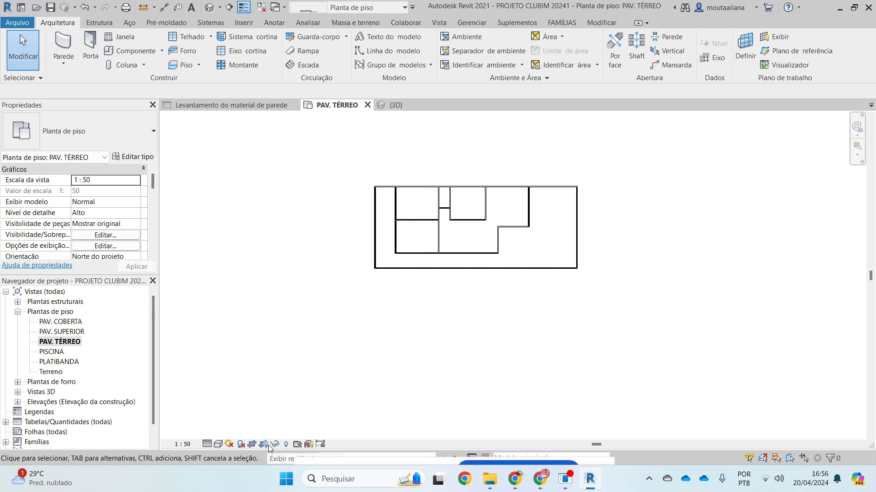
scroll(409, 354, "down", 4)
scroll(536, 316, "up", 3)
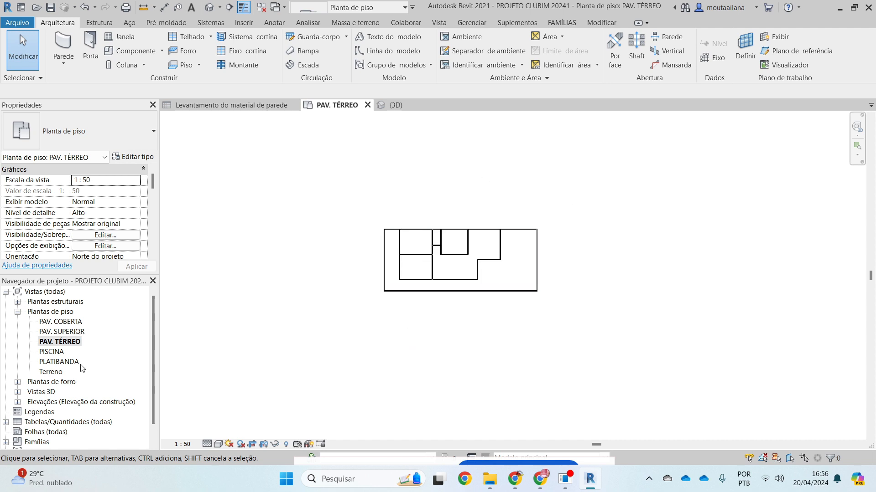
scroll(85, 379, "down", 1)
middle_click_drag(655, 187, 627, 272)
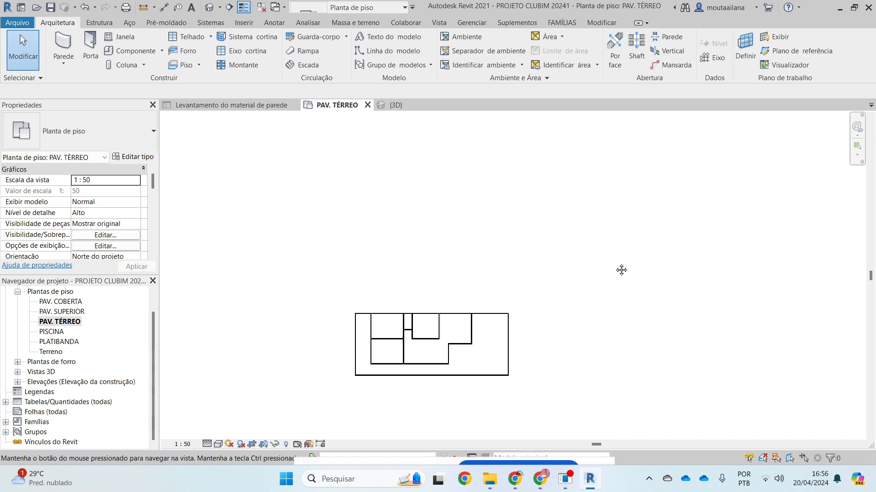
Step: Switch the view crop off and back on, toggling the display of the crop region boundary in between
left_click(252, 446)
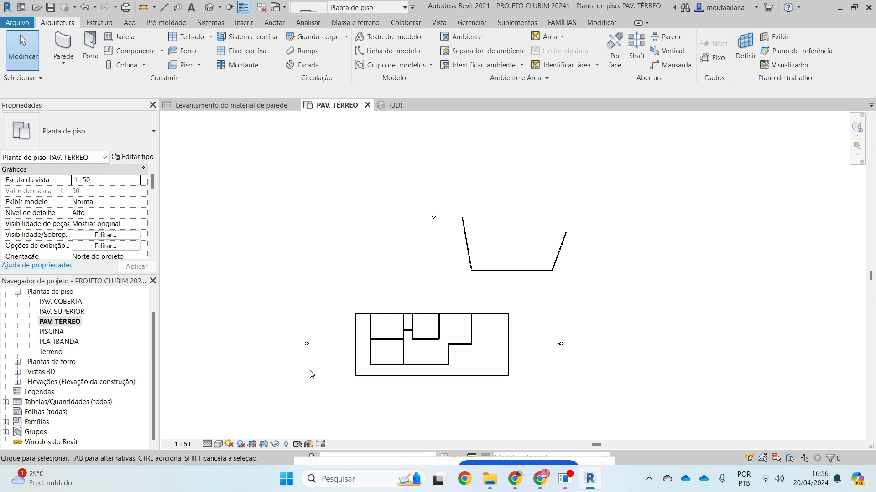
left_click(261, 445)
left_click(261, 445)
left_click(252, 443)
middle_click_drag(634, 342, 683, 259)
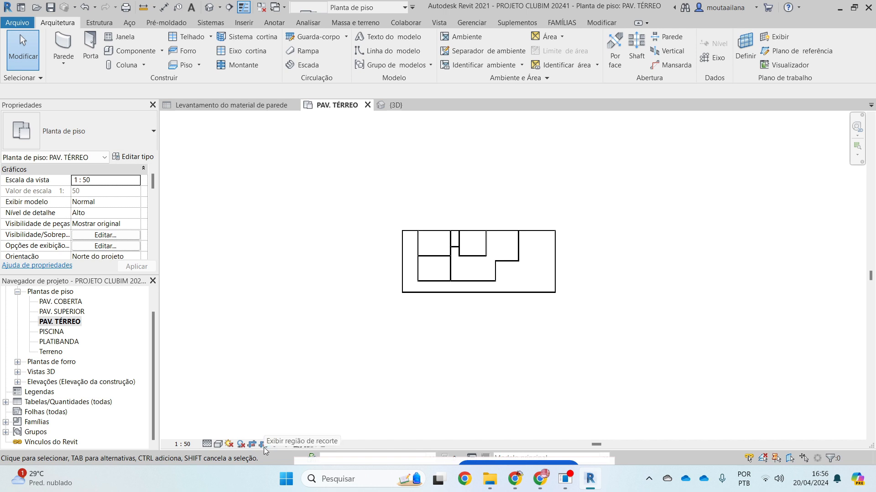
Step: Close all inactive views, keeping only the PAV. TÉRREO plan open
scroll(472, 230, "up", 5)
middle_click_drag(538, 354, 510, 303)
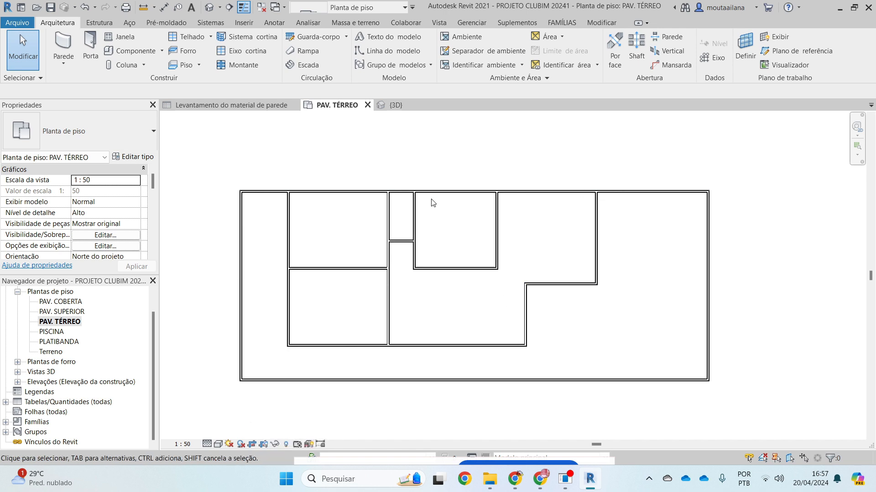
left_click(260, 7)
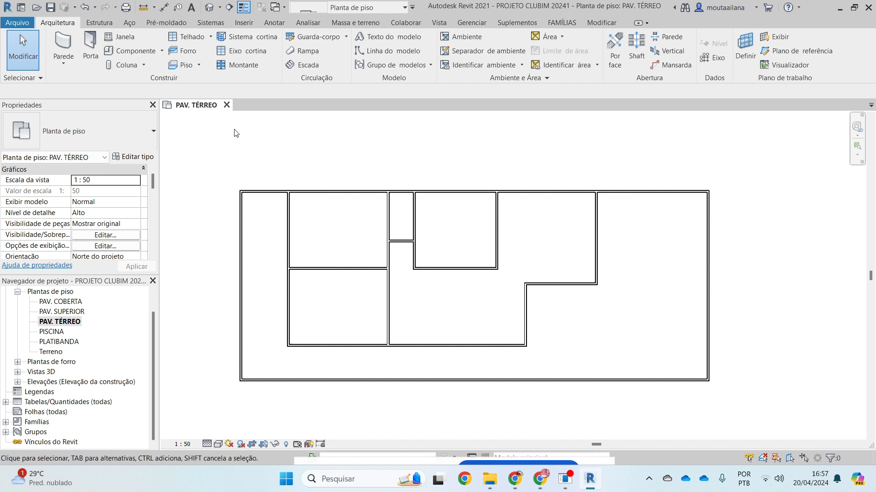
Step: Set the PAV. TÉRREO plan's detail level to Baixo and check how the walls are drawn
scroll(283, 379, "up", 4)
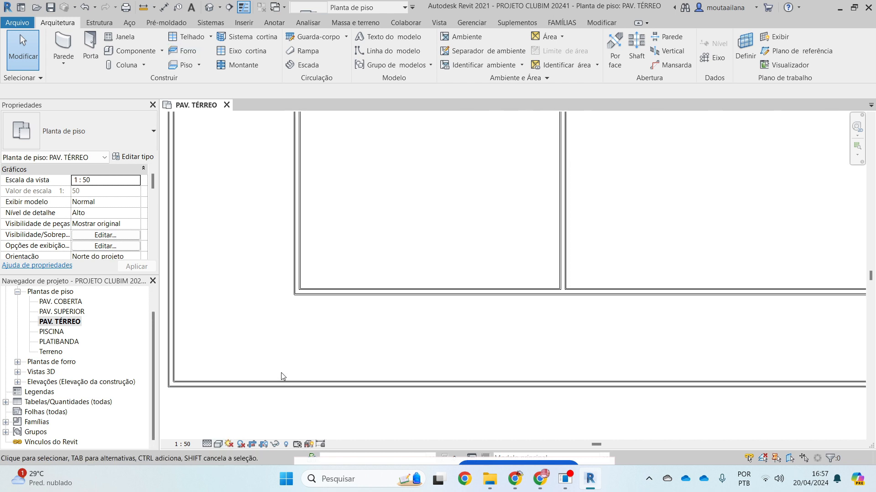
left_click(208, 444)
left_click(223, 410)
scroll(215, 415, "down", 3)
scroll(264, 219, "up", 4)
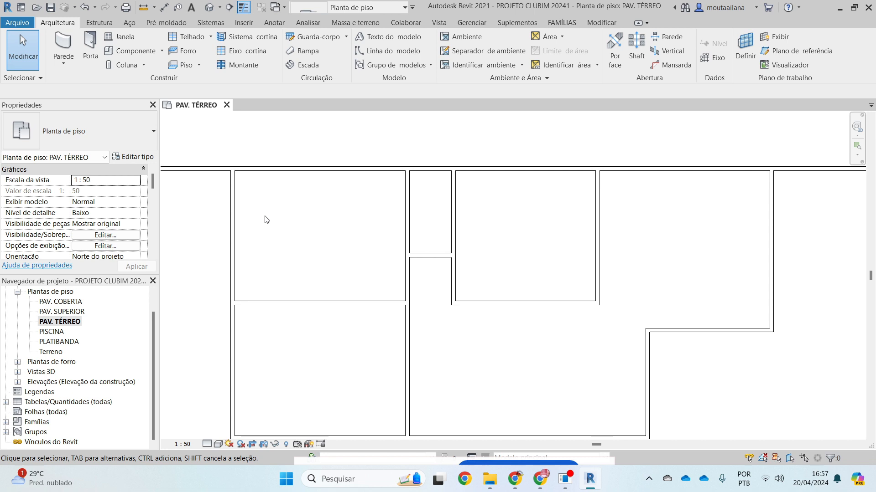
scroll(358, 135, "down", 3)
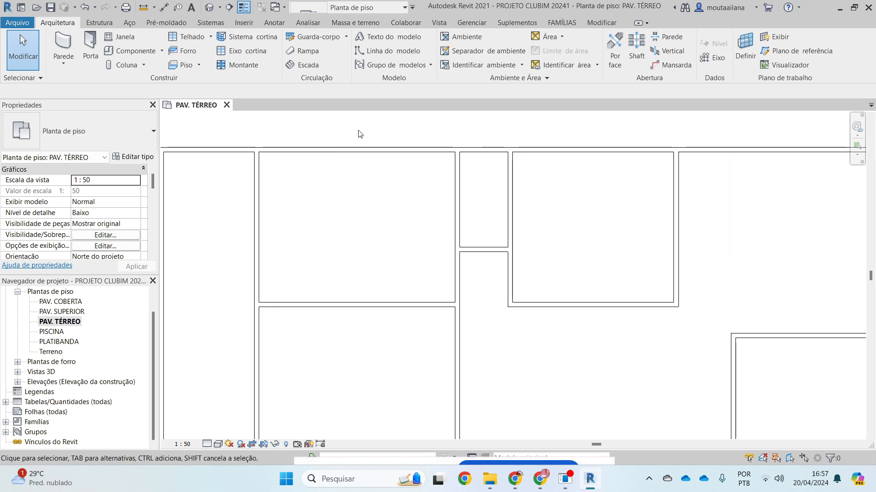
scroll(339, 146, "up", 3)
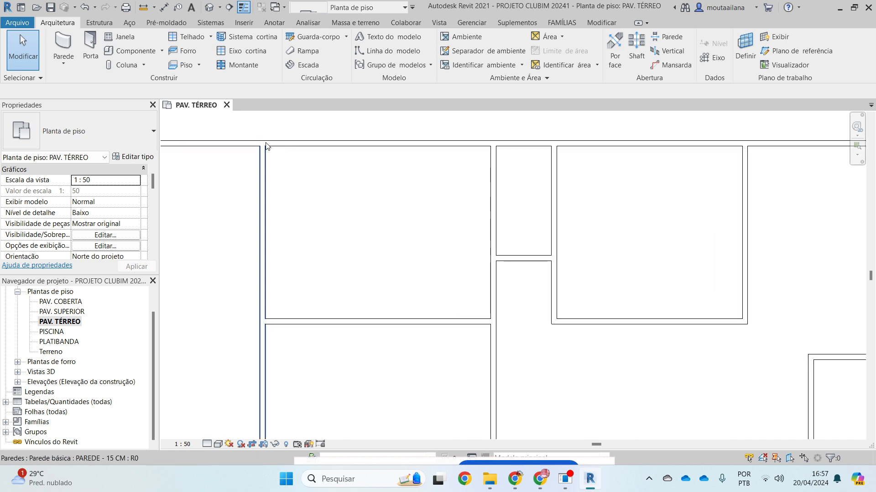
scroll(267, 147, "down", 3)
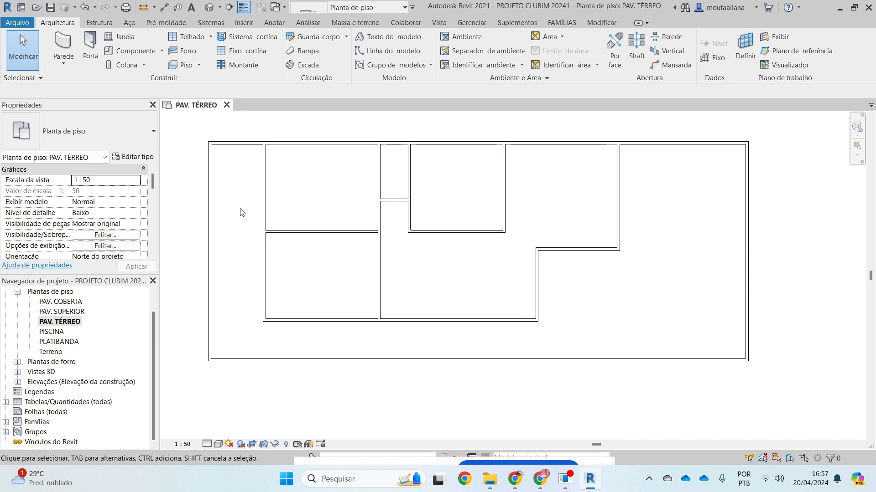
scroll(246, 187, "up", 2)
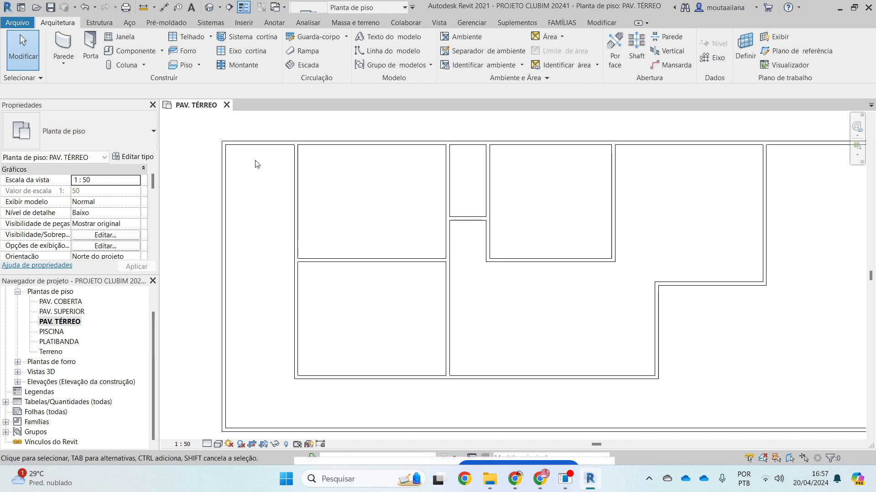
Step: Set the PAREDE - 15 CM wall type's low-resolution scale fill pattern to <Preenchimento sólido>
left_click(383, 145)
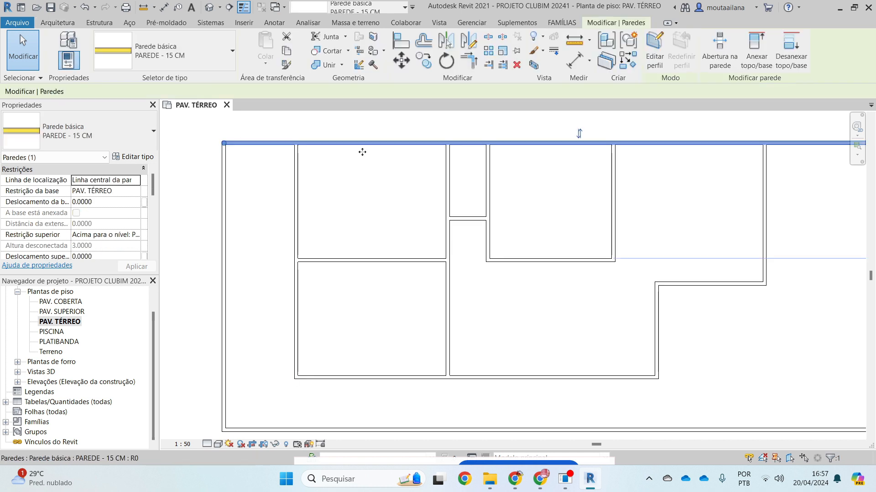
left_click(128, 160)
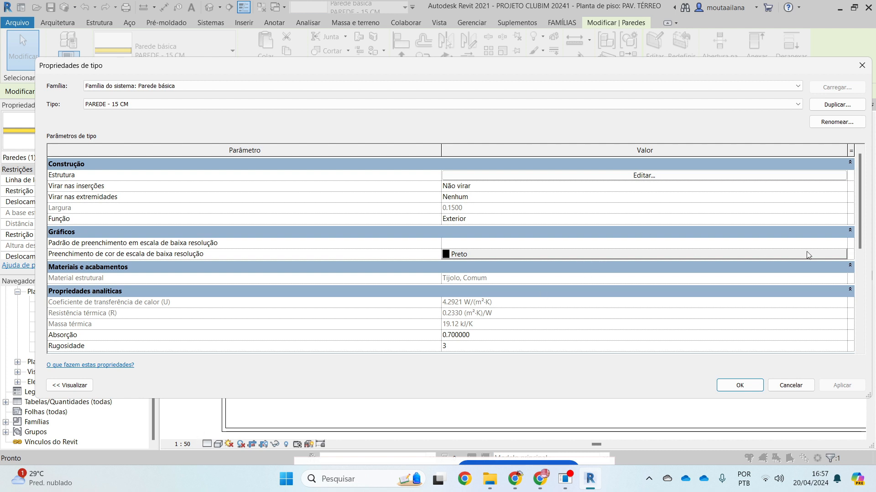
left_click(749, 246)
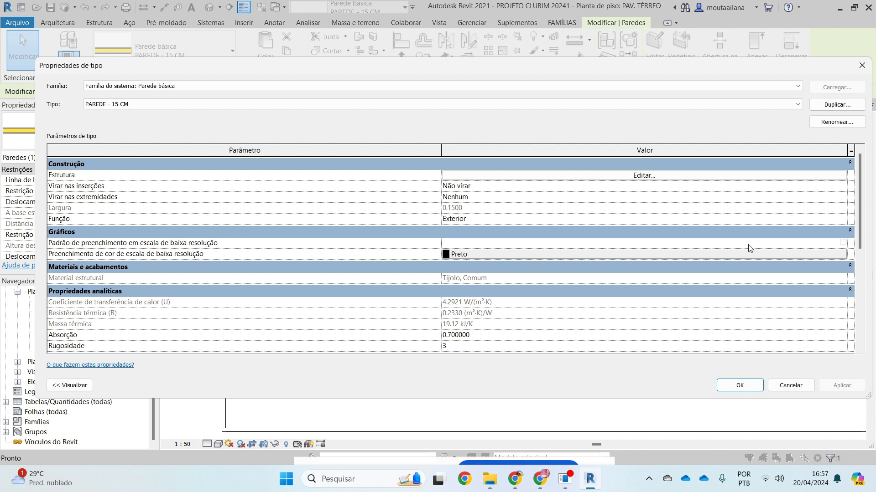
left_click(842, 242)
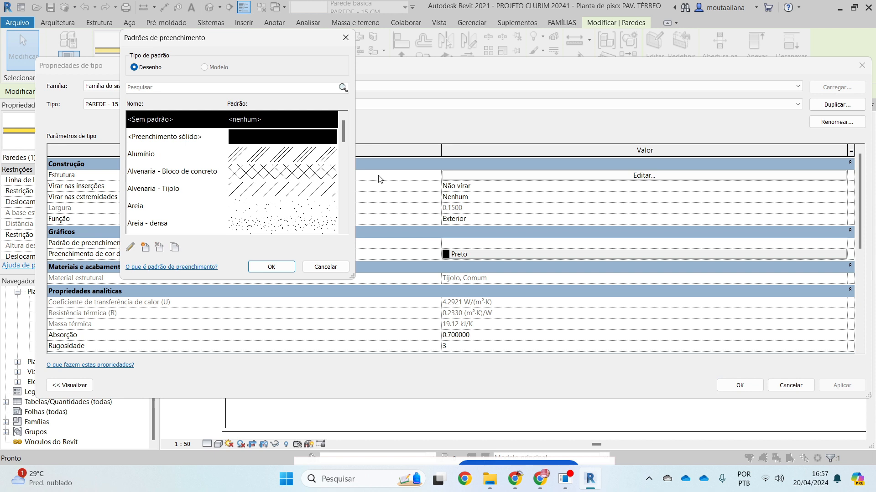
left_click(269, 139)
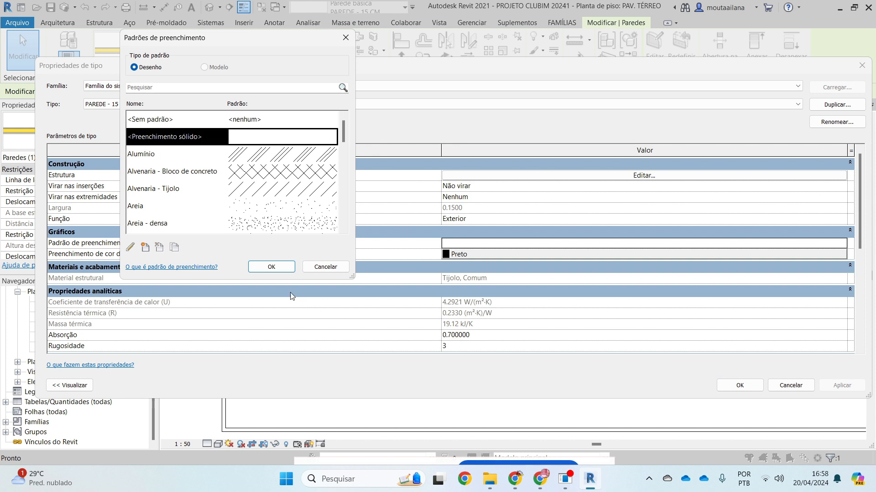
left_click(271, 266)
Step: Set the wall type's low-resolution scale fill colour to RGB 232-234-149 and apply the type properties
left_click(463, 255)
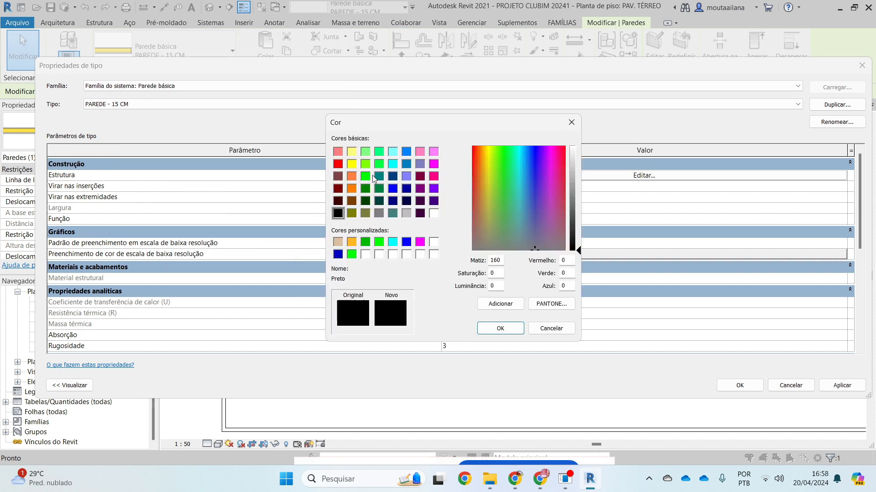
left_click(338, 151)
mouse_move(477, 166)
left_mouse_down()
mouse_move(486, 159)
mouse_move(488, 181)
left_mouse_up()
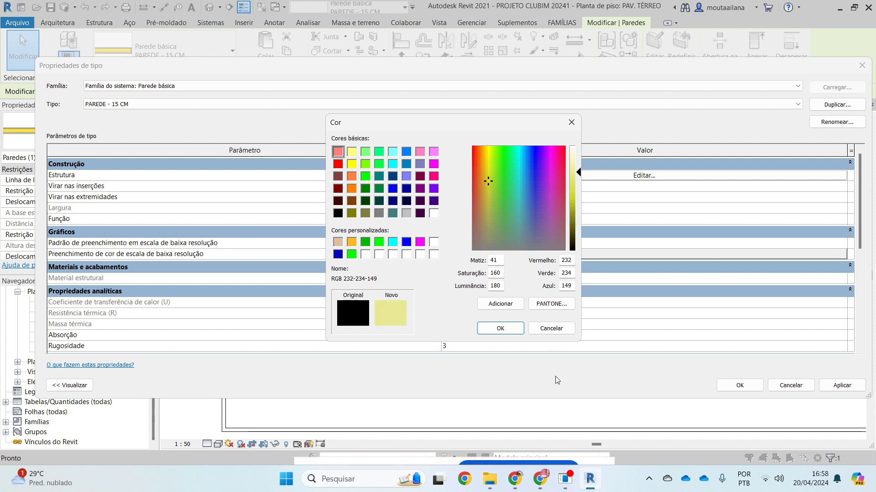
left_click(500, 328)
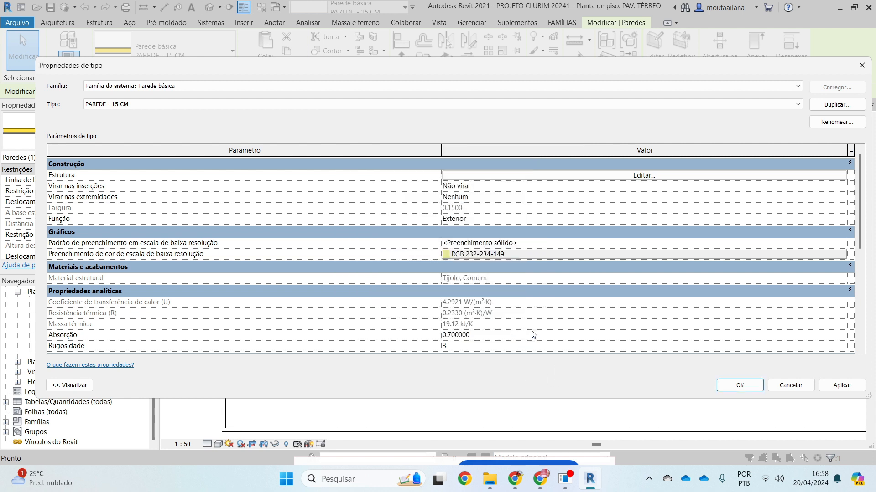
left_click(842, 386)
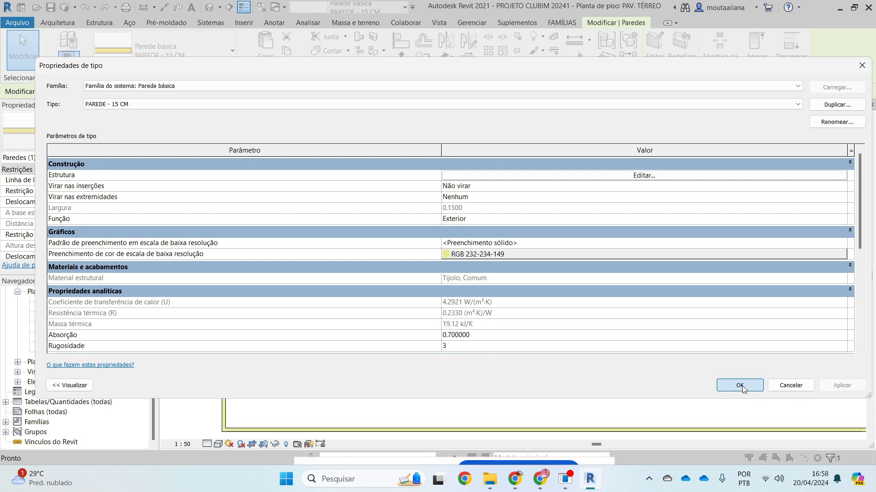
left_click(741, 386)
left_click(317, 246)
scroll(317, 246, "down", 1)
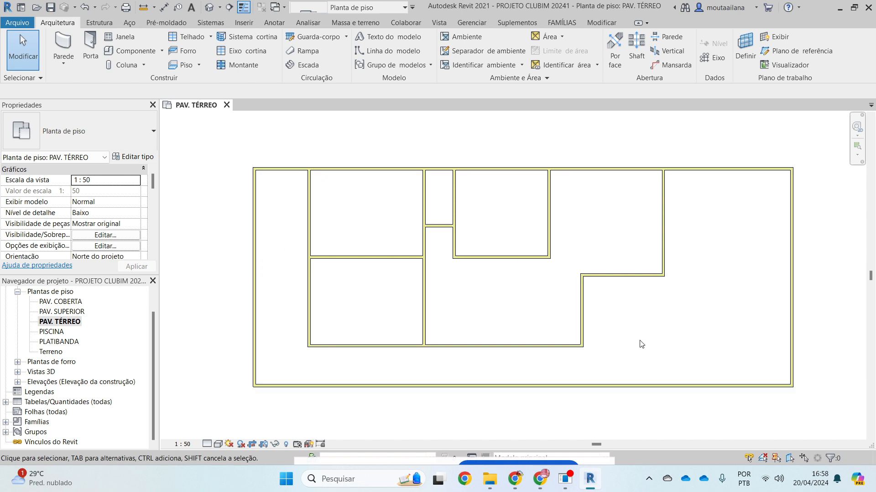
Step: Place three 80 X 210 - MADEIRA doors opening off the narrow central hallway, two in its left wall and one in its right wall, about 0.1–0.2 m from corners
left_click(86, 42)
left_click(71, 136)
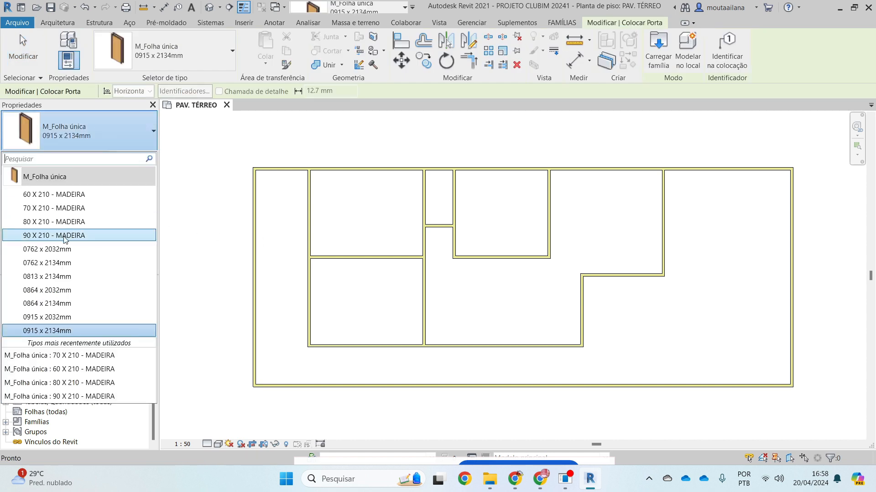
left_click(54, 221)
scroll(407, 297, "up", 2)
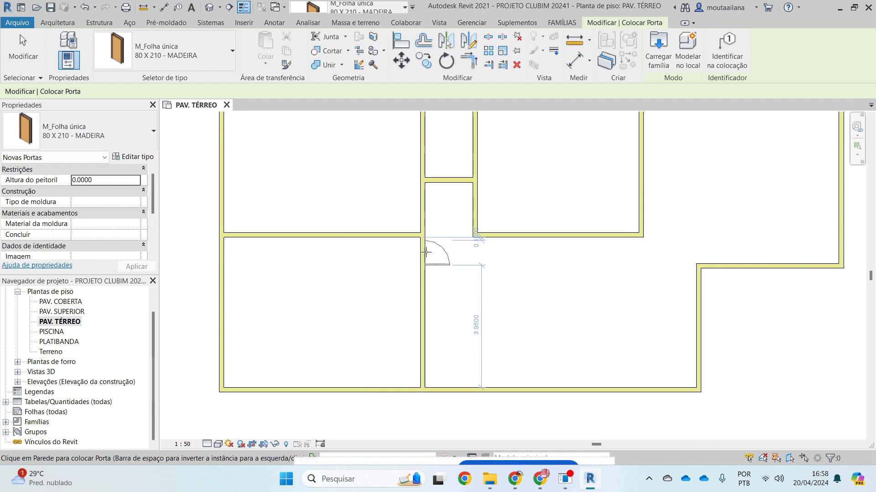
left_click(420, 256)
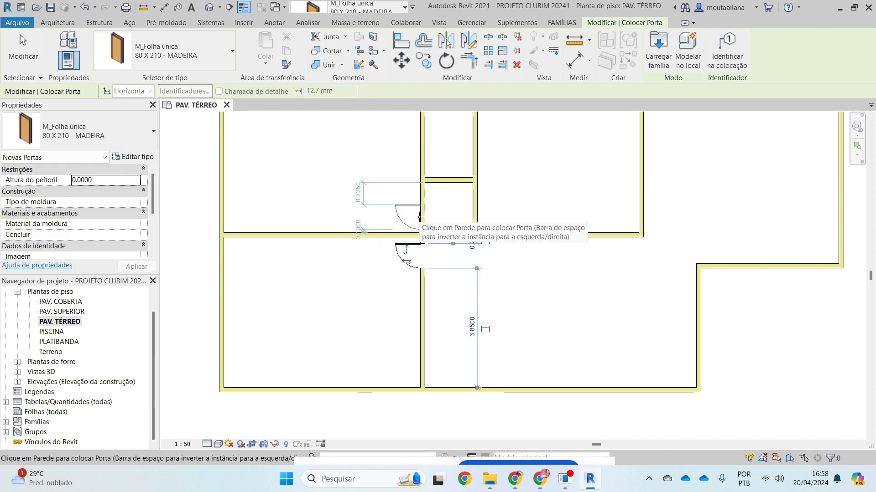
scroll(420, 217, "up", 3)
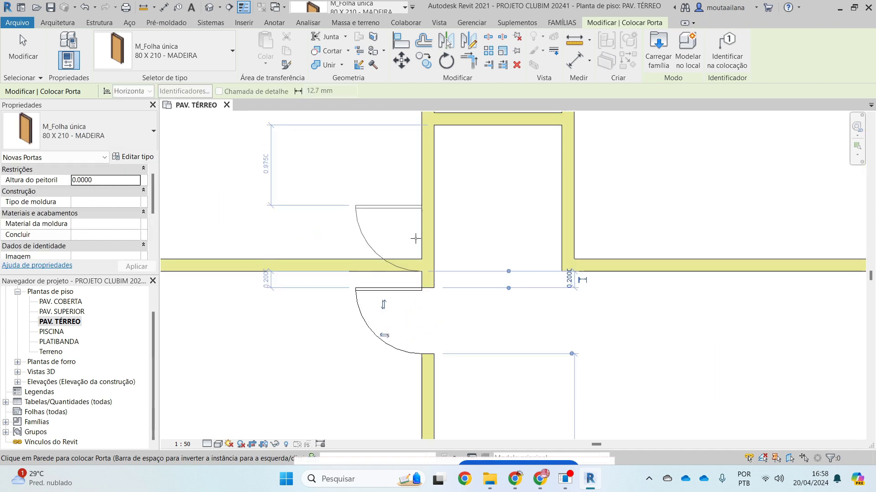
key("space")
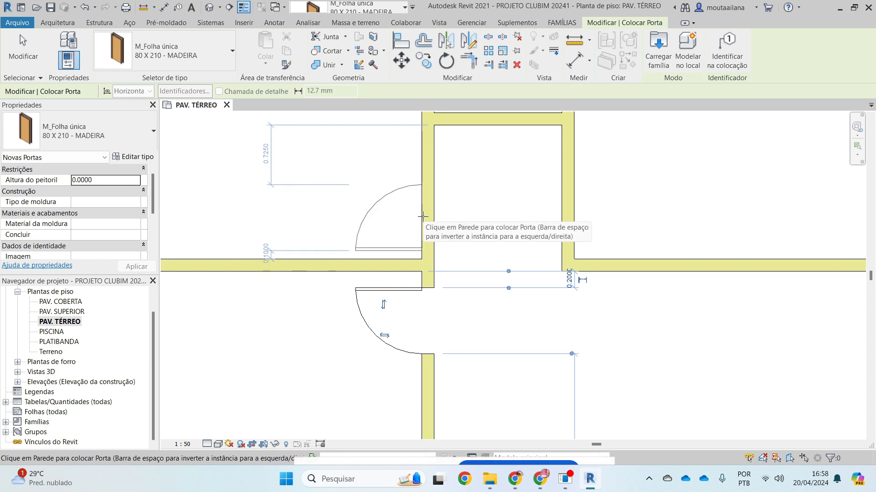
left_click(422, 216)
scroll(399, 244, "down", 1)
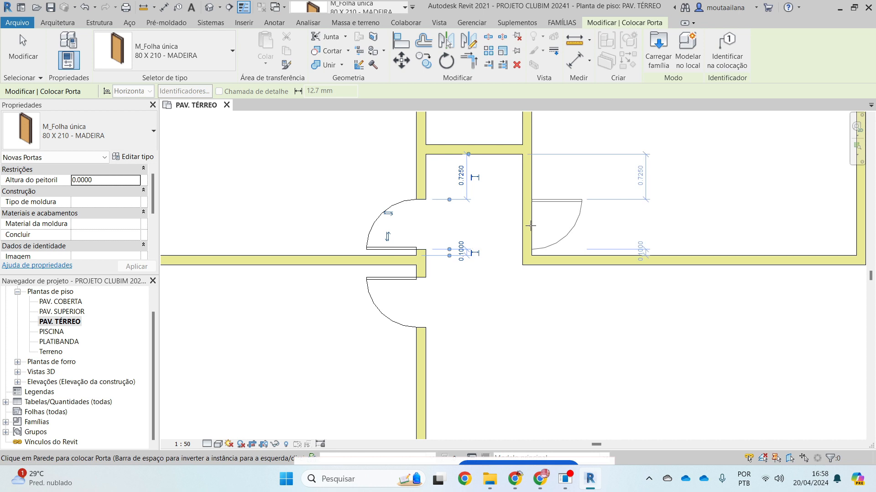
left_click(532, 223)
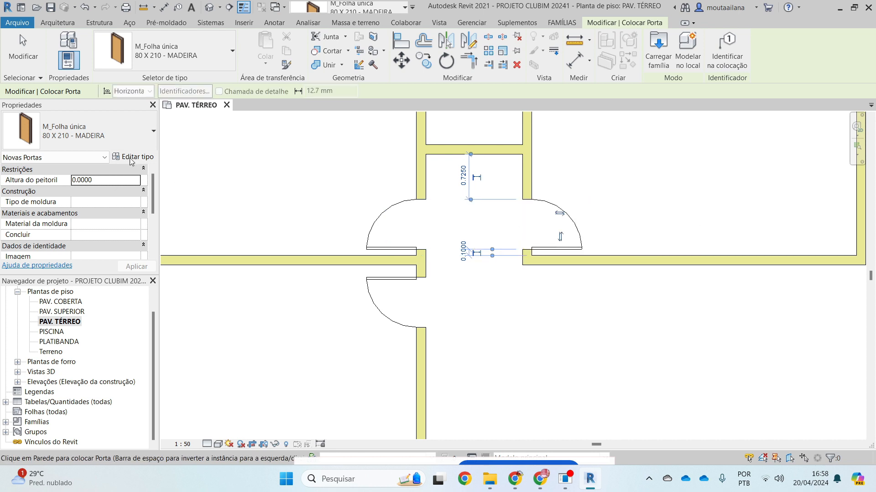
Step: Place a 70 X 210 - MADEIRA door in the short wall closing the hallway, about 0.1 m from its right corner
left_click(131, 133)
left_click(85, 208)
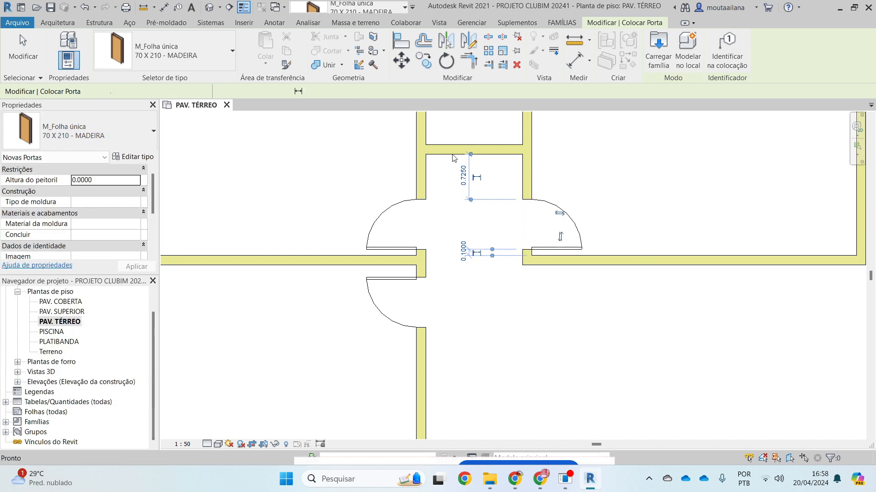
left_click(491, 146)
scroll(456, 218, "down", 4)
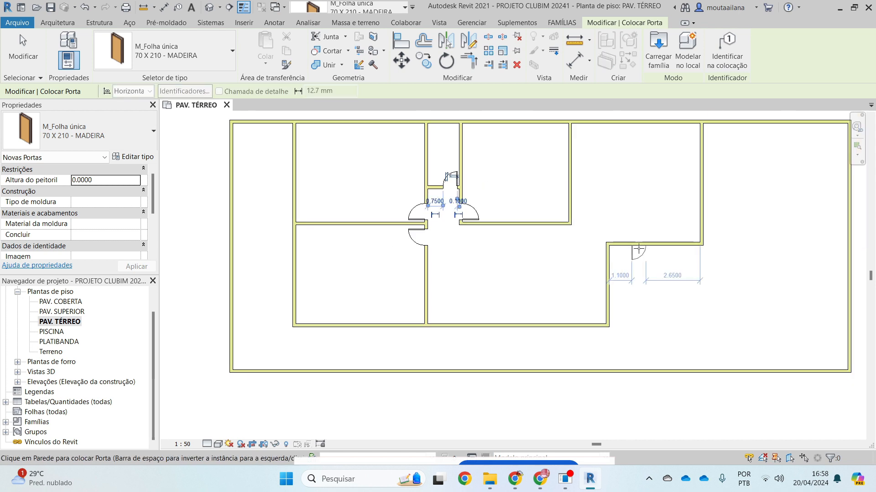
Step: Place a 90 X 210 - MADEIRA entrance door in the house's right exterior wall, about 0.2 m from its lower corner
left_click(136, 146)
left_click(59, 176)
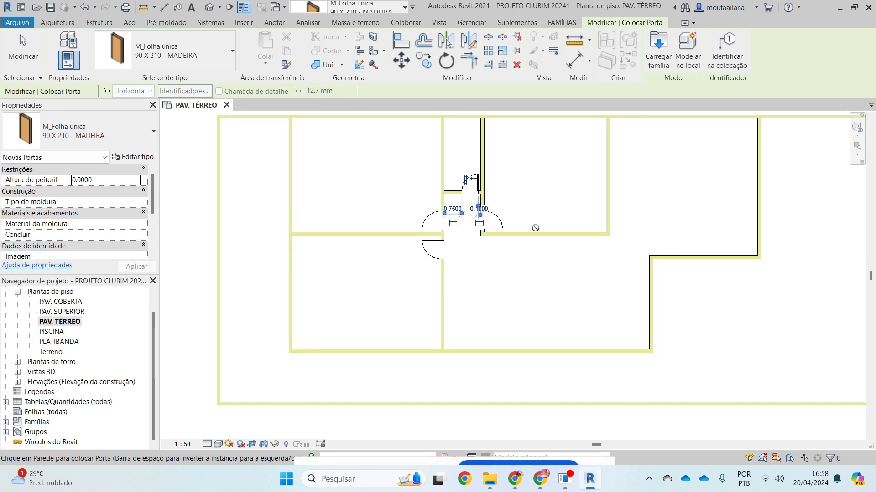
left_click(751, 241)
scroll(432, 262, "down", 2)
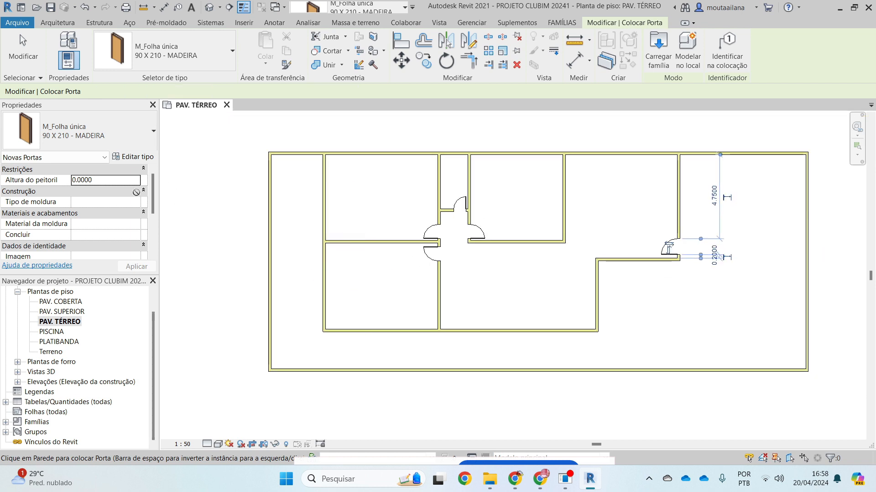
left_click(104, 142)
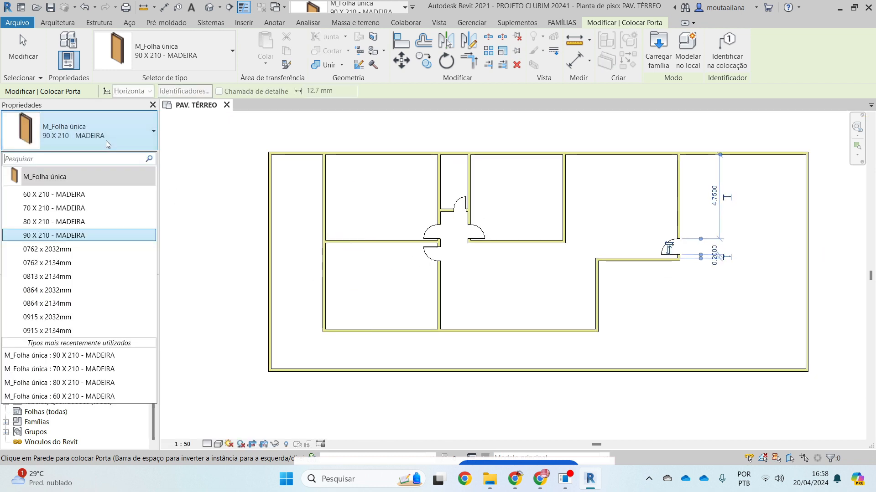
Step: Place five M_Fixo 140 X 110 windows: two in the house's left exterior wall and one each in the upper, lower and right exterior walls
left_click(60, 18)
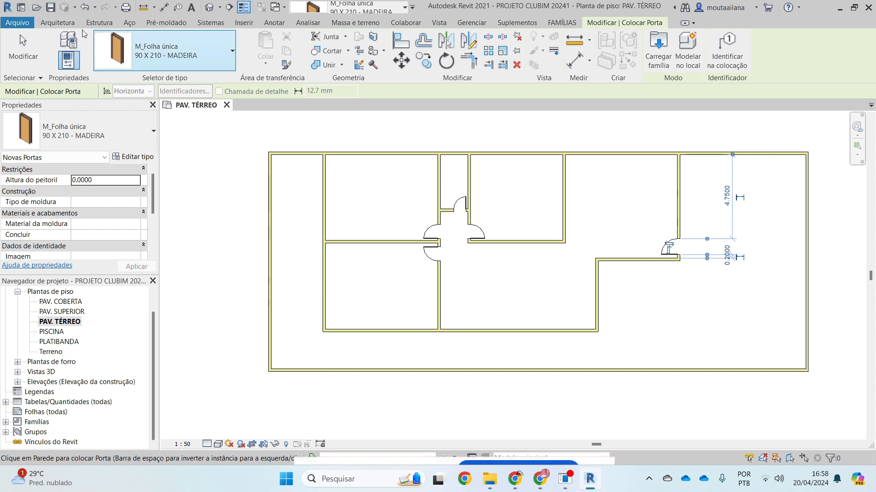
left_click(60, 23)
left_click(119, 41)
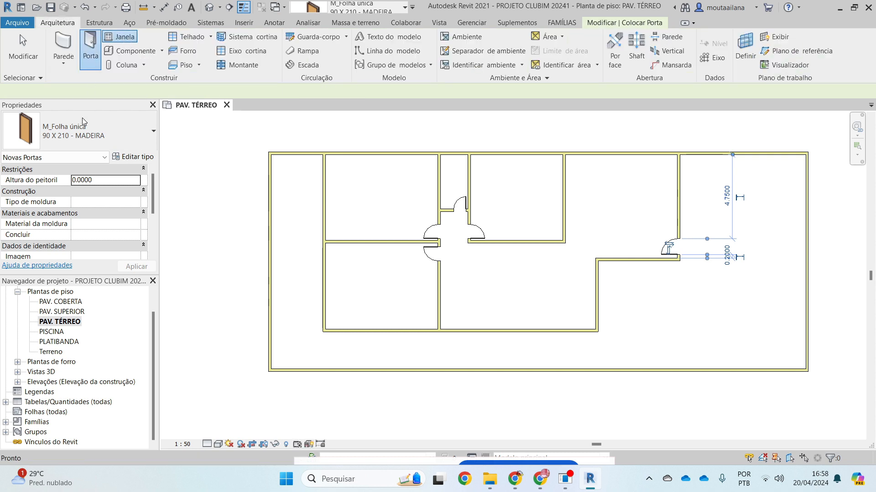
left_click(73, 141)
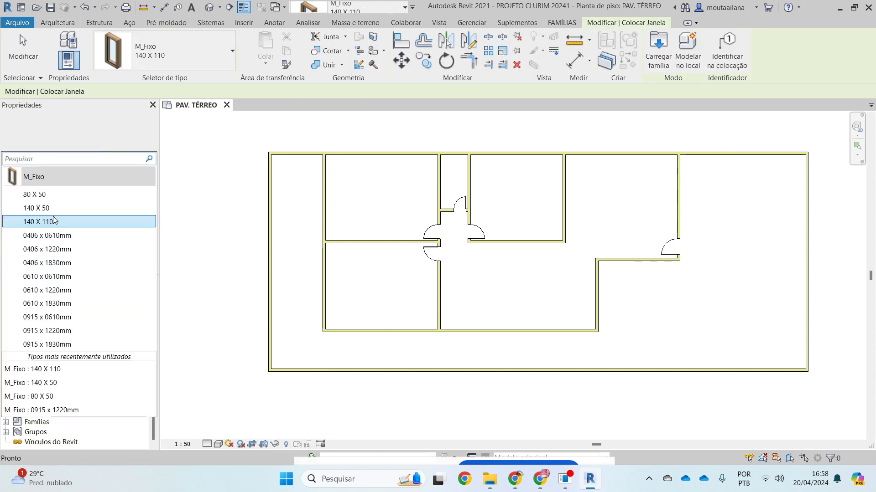
left_click(53, 222)
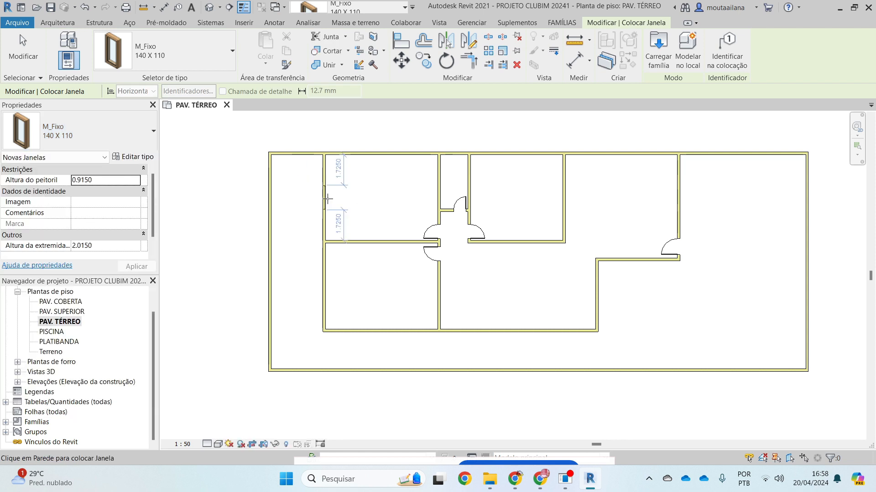
left_click(327, 198)
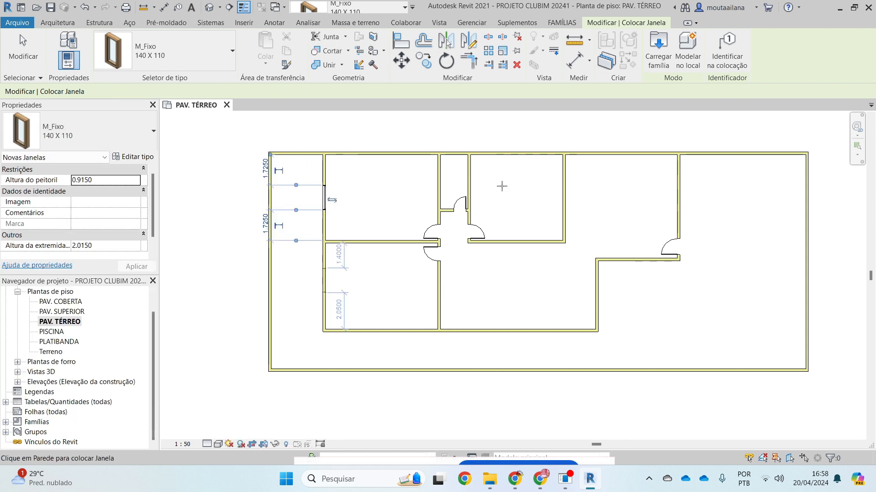
left_click(493, 225)
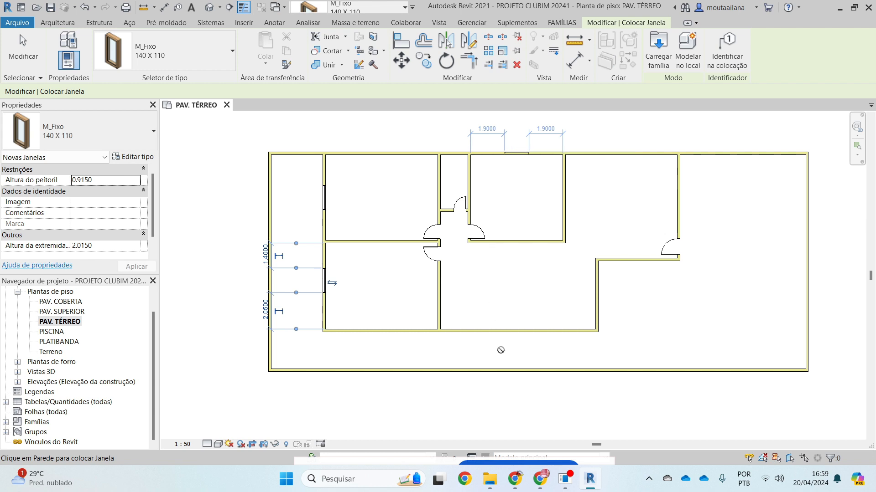
left_click(685, 191)
key("Escape")
key("Escape")
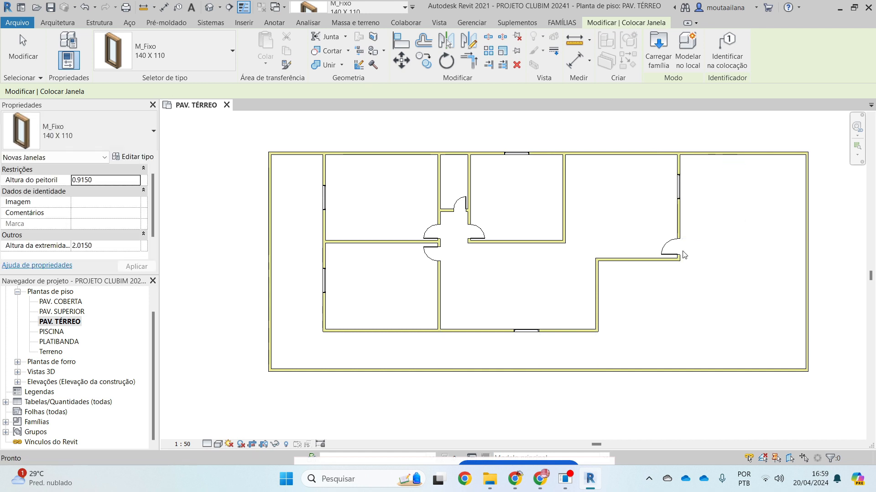
scroll(432, 140, "up", 2)
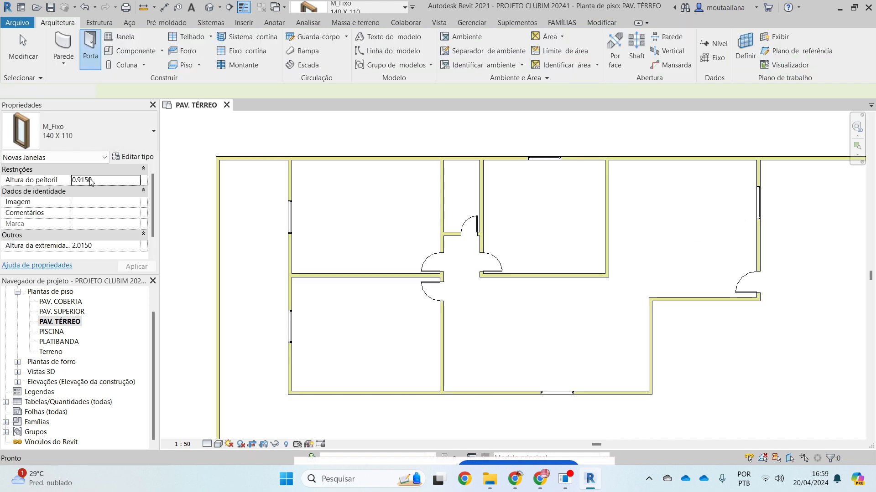
key("Escape")
Step: Move the house's lower exterior wall inward and bring the lower lot boundary wall to about 0.9 m from it
scroll(303, 286, "down", 2)
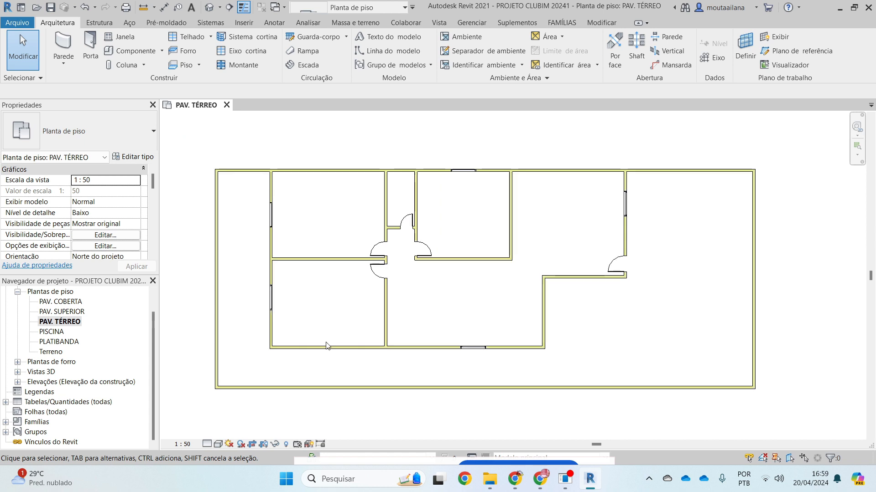
left_click(335, 349)
left_click_drag(329, 330, 333, 327)
left_click(318, 377)
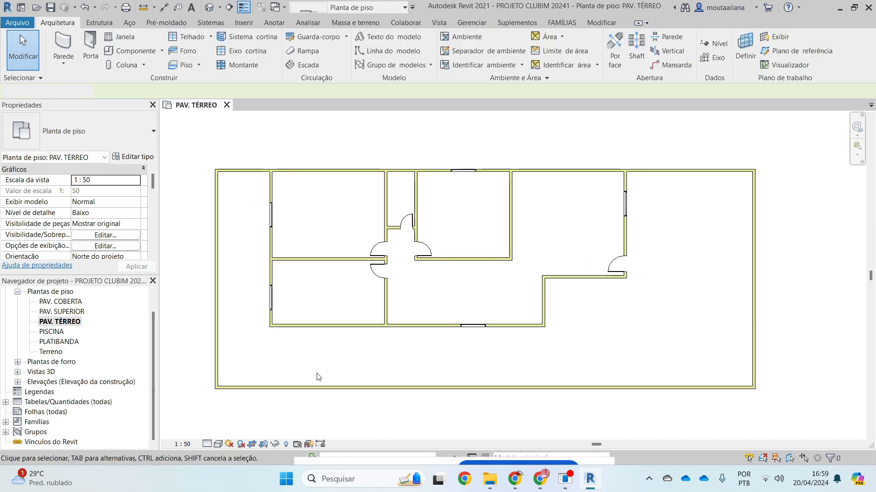
left_click_drag(332, 388, 337, 347)
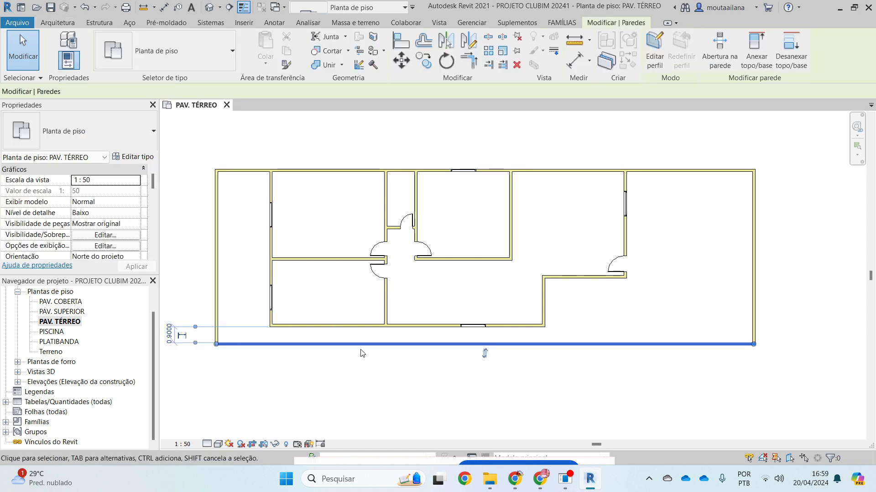
Step: Set the distance between the lower lot boundary wall and the house's lower exterior wall to 1.5 m
scroll(361, 254, "up", 3)
left_click(329, 266)
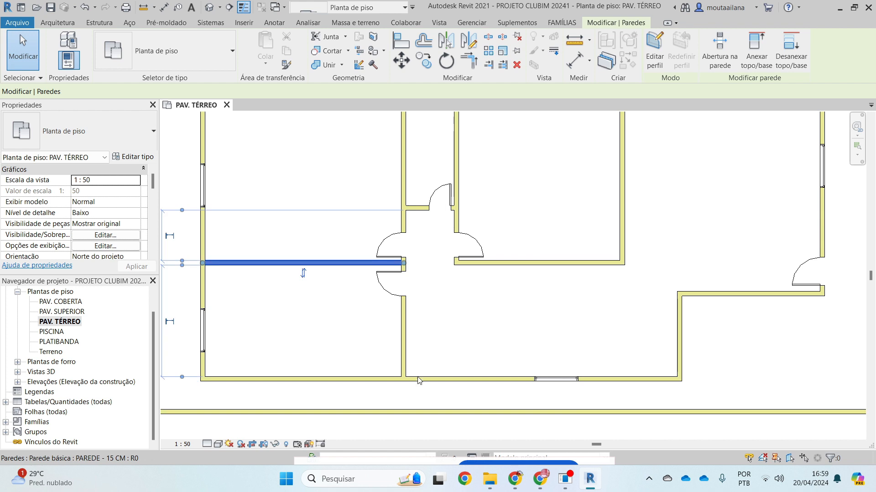
left_click(379, 411)
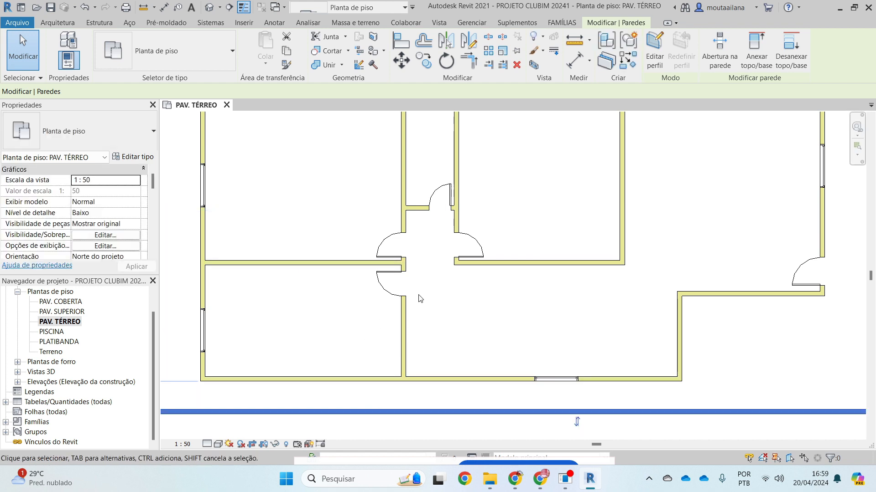
scroll(274, 347, "down", 3)
scroll(192, 358, "up", 2)
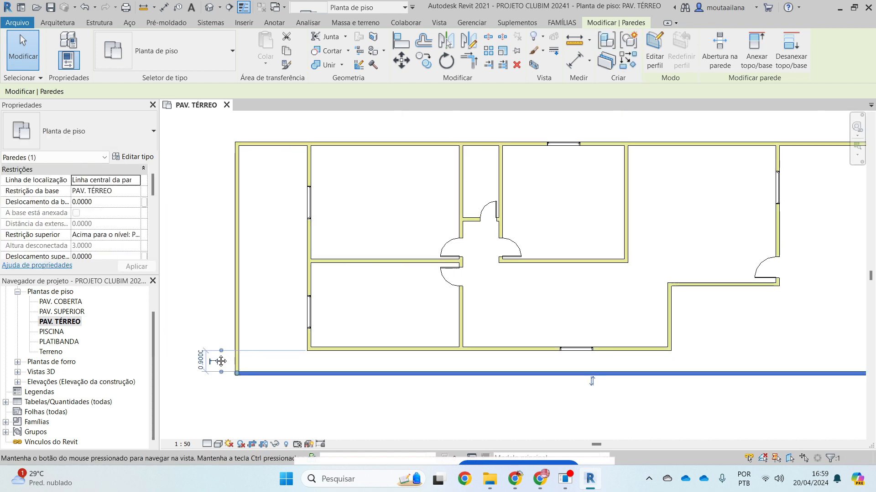
left_click(199, 360)
type("1.5")
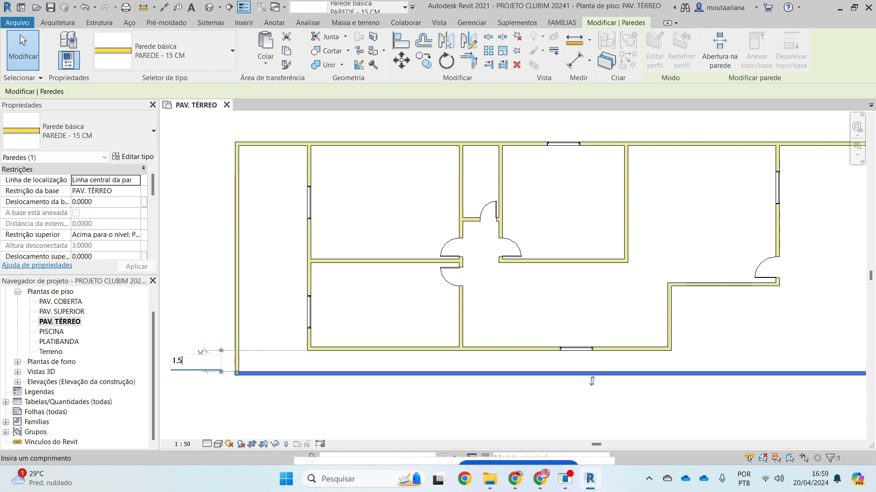
key("Return")
key("Escape")
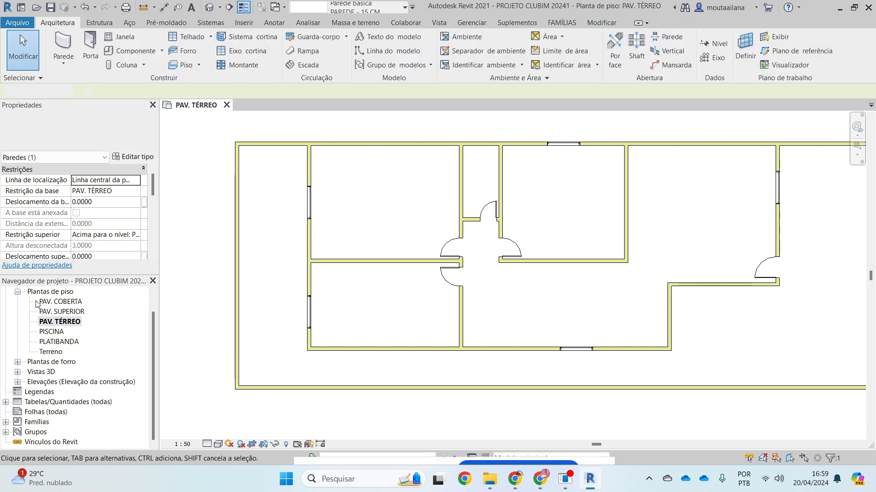
Step: Apply the Linha oculta visual style to the plan view and switch it to Sombreado for comparison
left_click(218, 445)
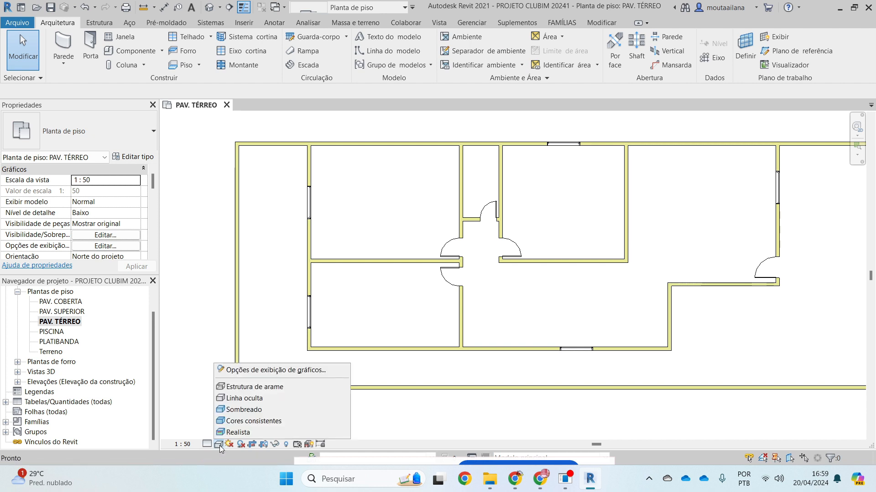
left_click(220, 445)
left_click(218, 444)
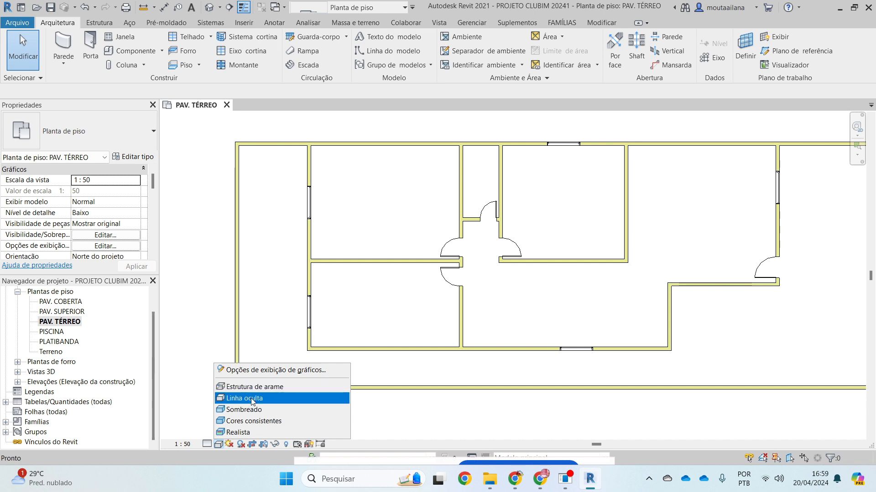
left_click(252, 399)
left_click(218, 445)
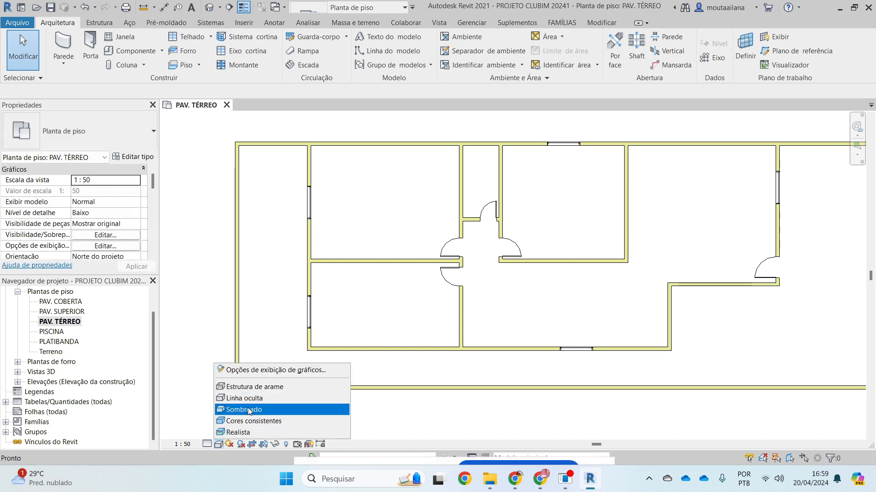
left_click(249, 412)
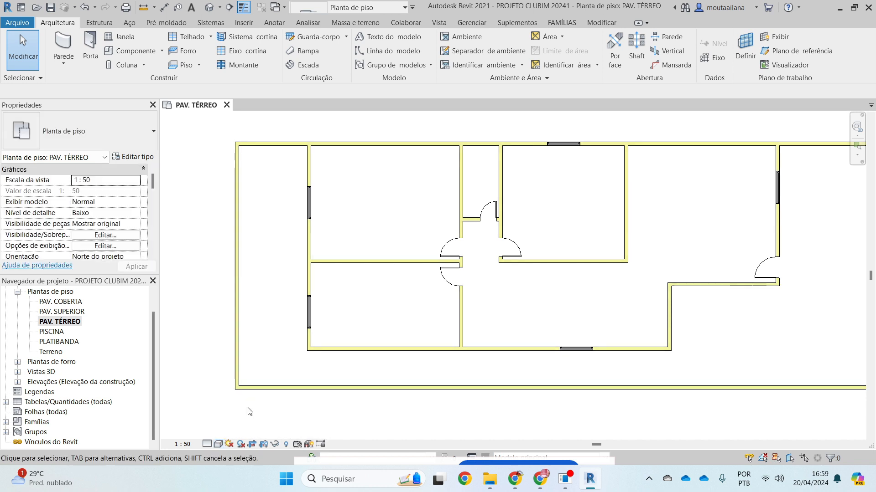
Step: In the plan's graphic display options, keep the Sombreado style and enable anti-aliased line smoothing, cast shadows and ambient shadows
left_click(219, 445)
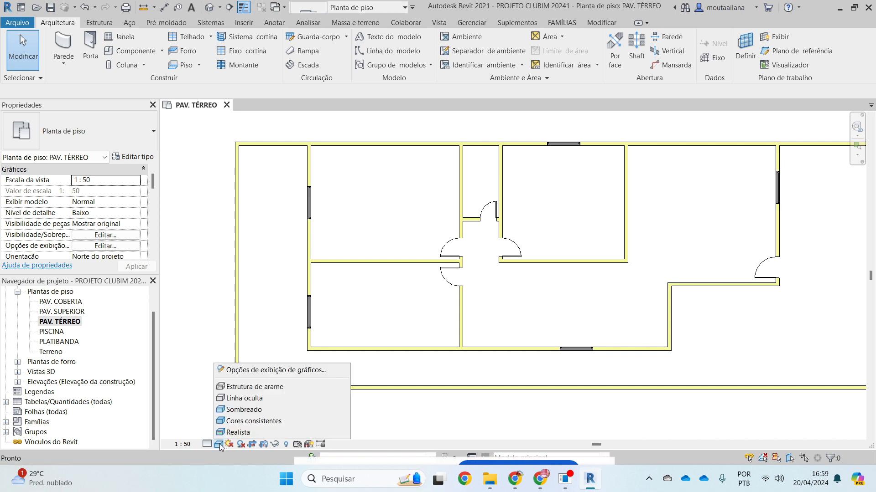
left_click(251, 371)
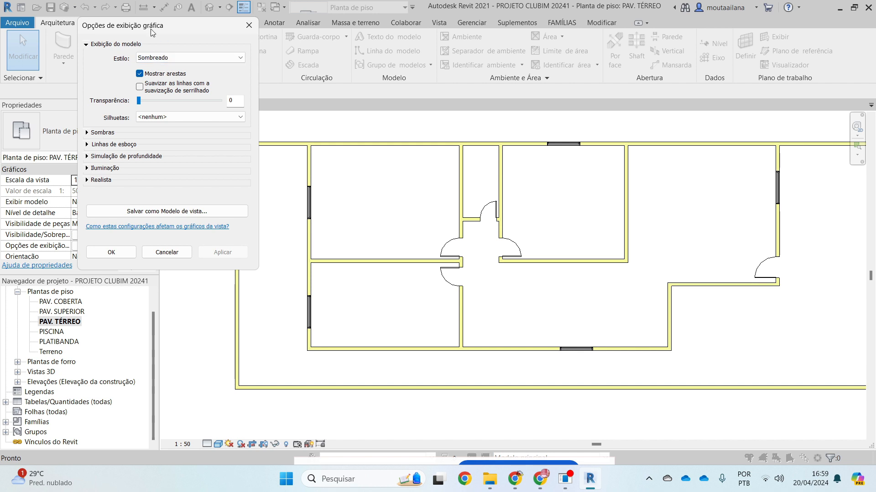
left_click_drag(179, 26, 150, 102)
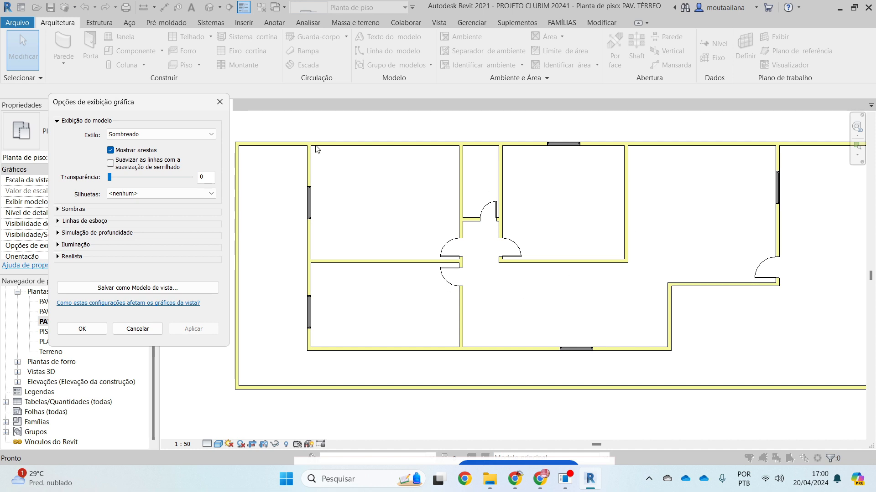
left_click(121, 135)
left_click(122, 136)
left_click(110, 163)
left_click(58, 210)
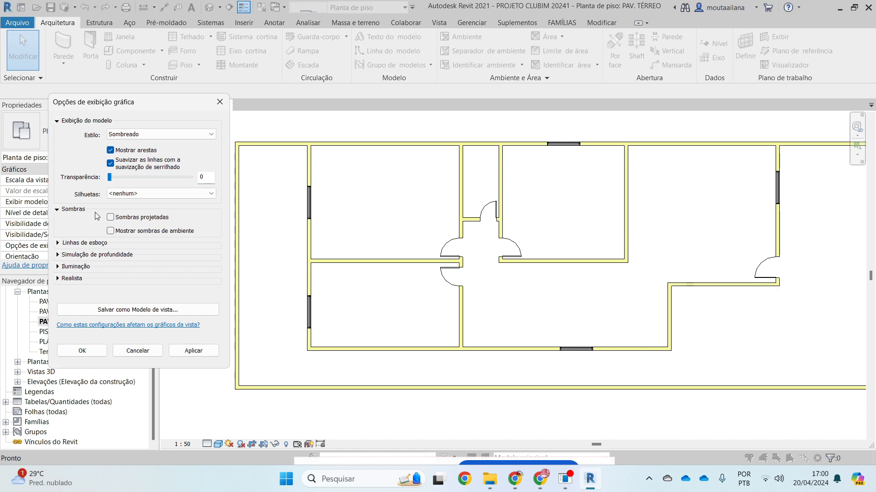
left_click(111, 218)
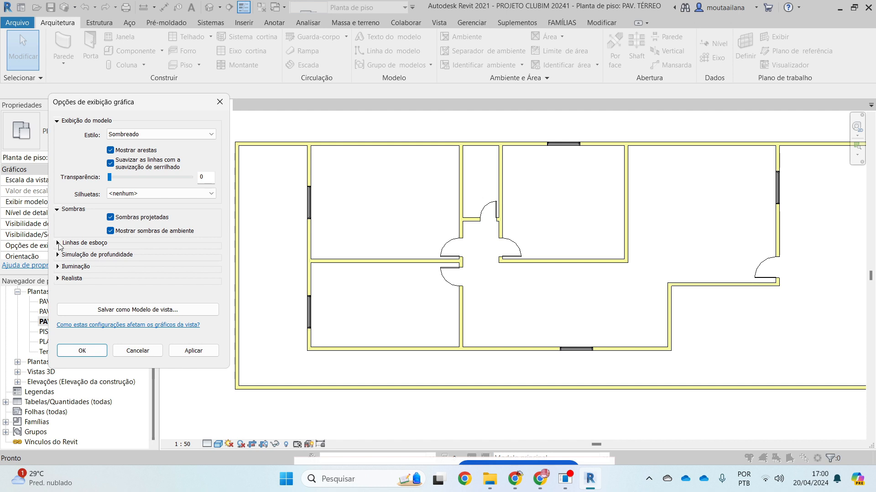
Step: Enable sketch lines and apply Tremulação 1 and Extensão 2, and increase them to Tremulação 2 and Extensão 4
left_click(58, 243)
left_click(112, 257)
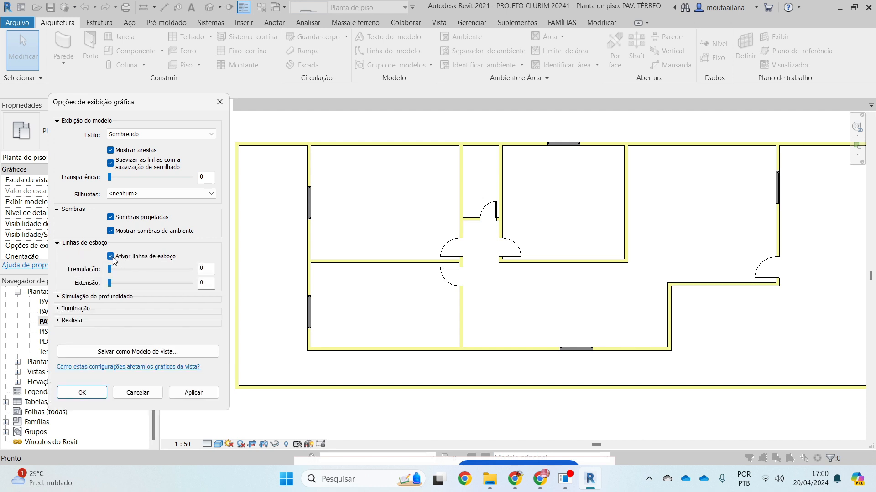
left_click_drag(109, 270, 126, 283)
left_click(193, 393)
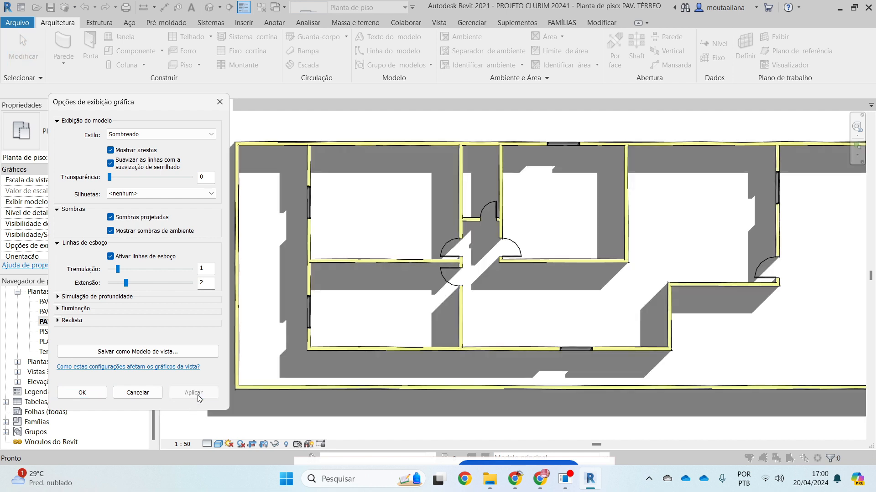
left_click_drag(118, 269, 143, 283)
left_click(194, 394)
Step: Turn off the cast shadows and accept the graphic display options
left_click(110, 217)
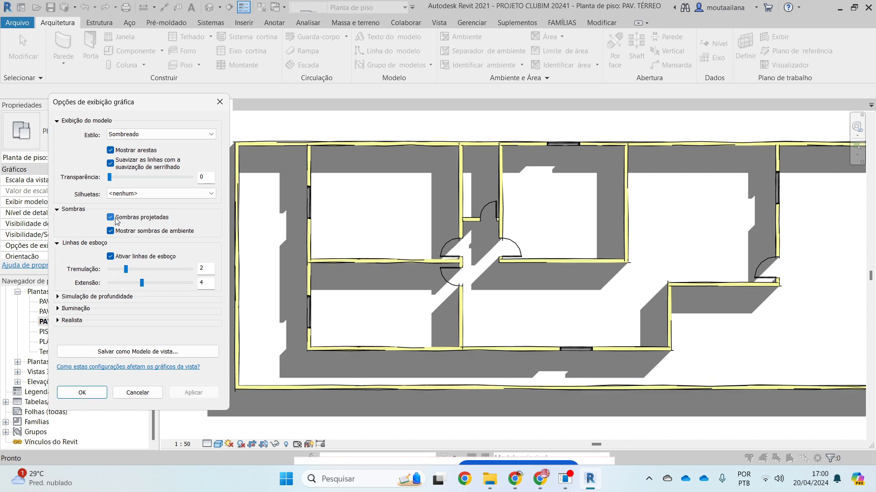
left_click(191, 395)
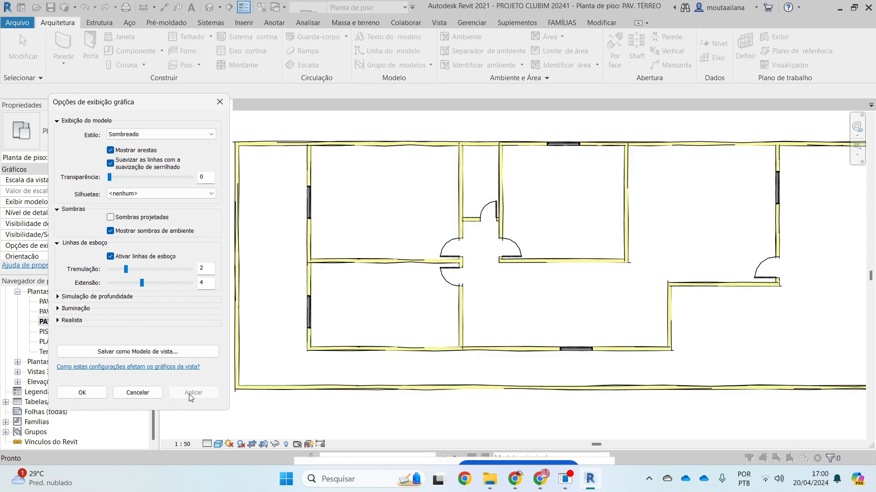
left_click(83, 393)
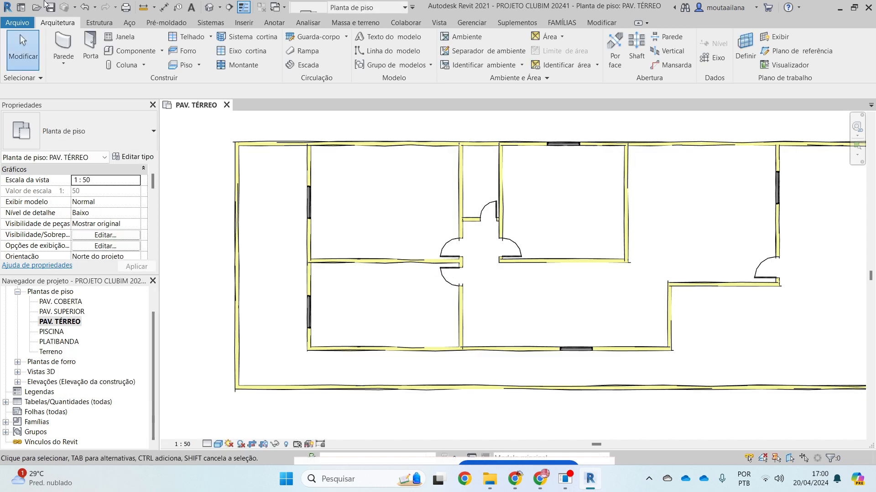
Step: Examine how the sketch lines look on the walls, windows and doors of the plan
scroll(551, 203, "down", 2)
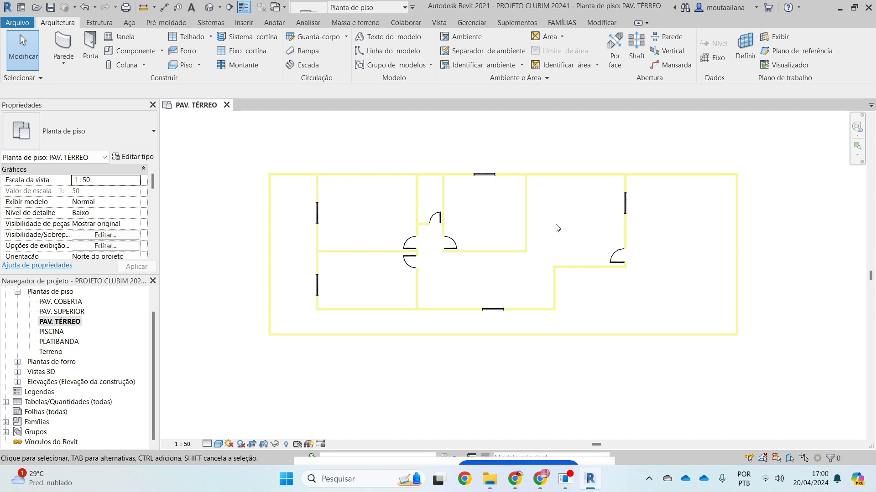
scroll(433, 160, "up", 5)
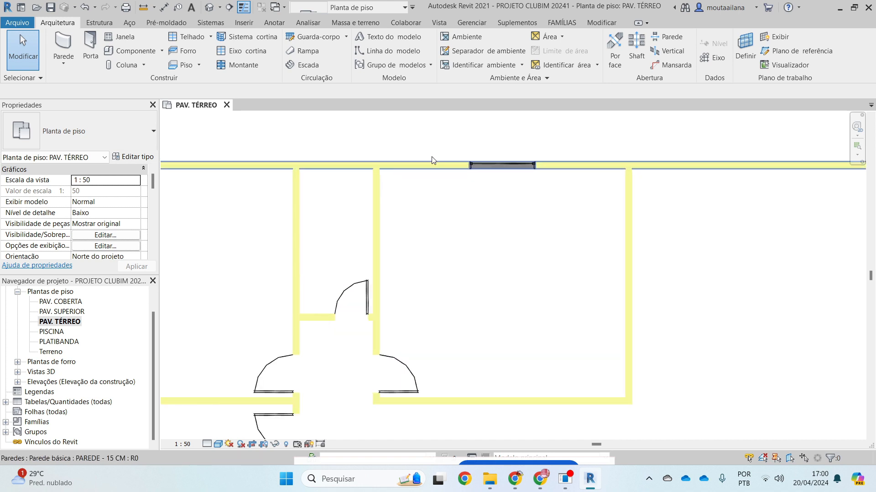
scroll(392, 170, "down", 3)
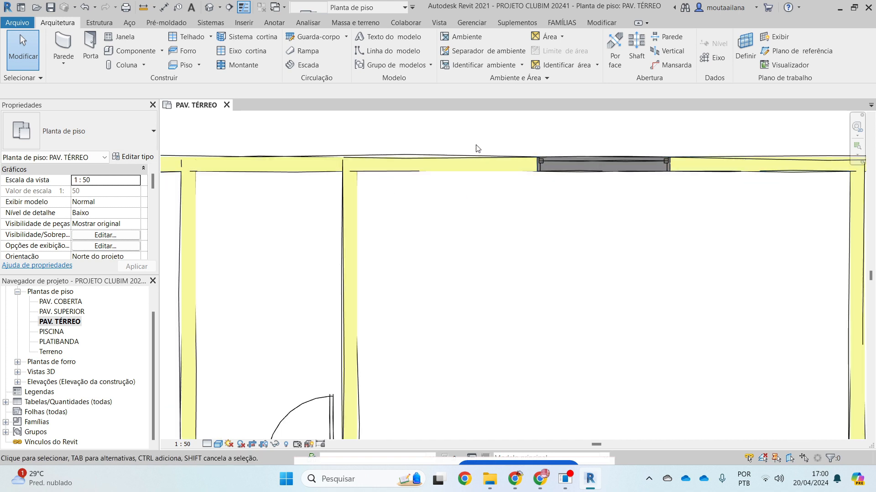
scroll(599, 144, "up", 1)
middle_click_drag(542, 379, 592, 204)
scroll(469, 185, "up", 2)
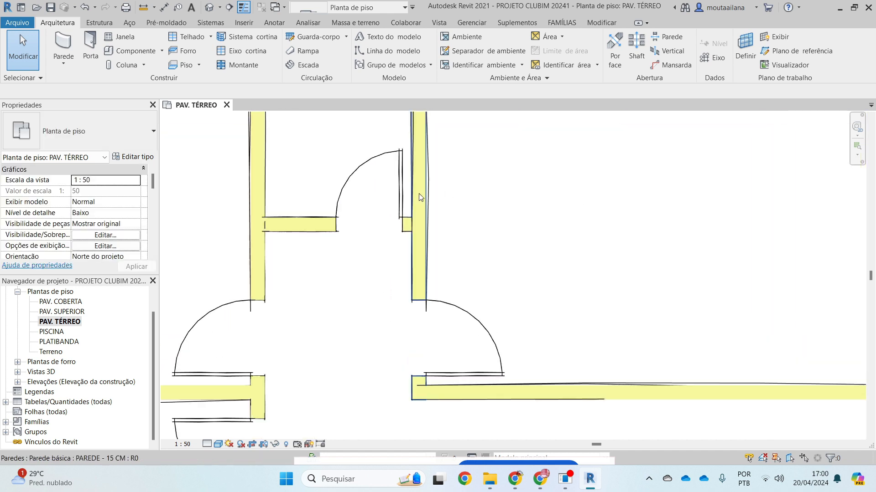
scroll(402, 214, "down", 3)
scroll(544, 343, "down", 1)
scroll(544, 343, "down", 1)
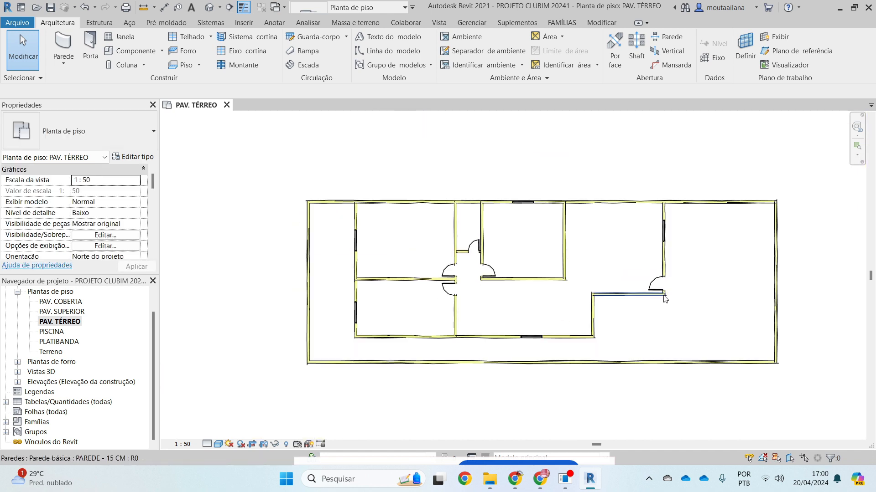
Step: Set the plan's detail level to Alto and check the layers of the wall beside the lower window
left_click(207, 444)
left_click(218, 432)
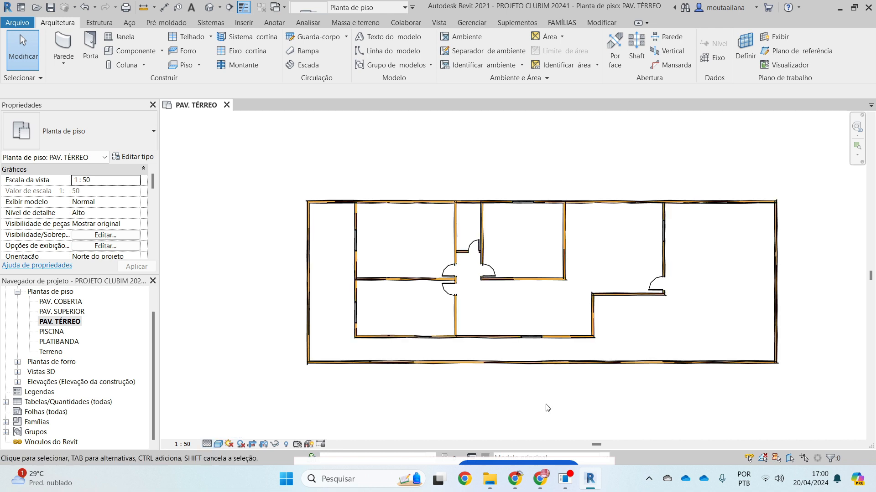
scroll(547, 403, "up", 3)
scroll(624, 219, "up", 3)
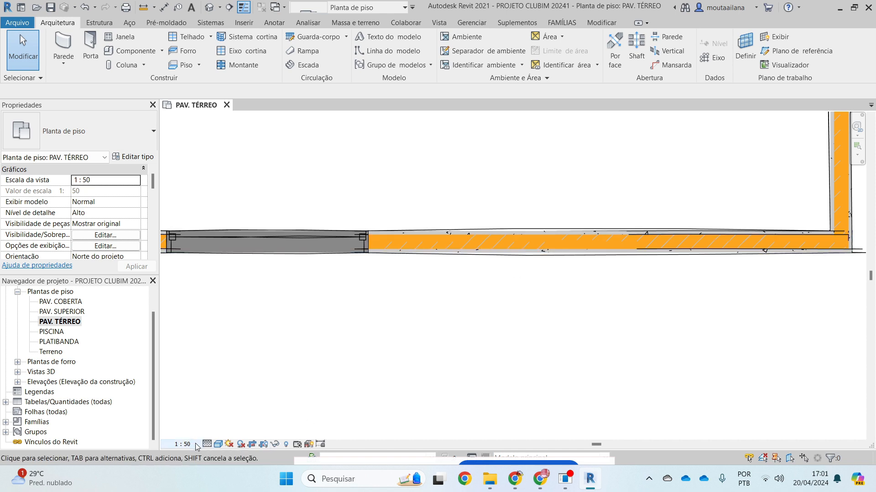
Step: Set the plan's detail level to Baixo and its visual style to Linha oculta
left_click(207, 444)
left_click(225, 414)
left_click(218, 444)
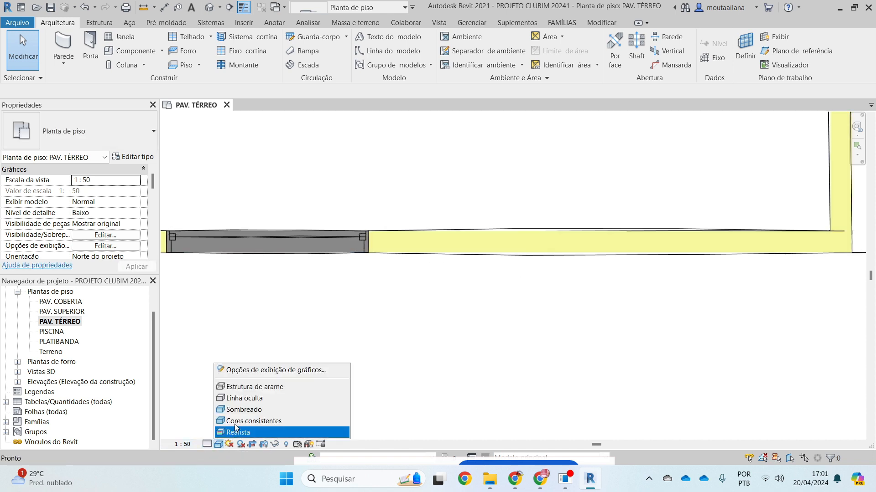
left_click(235, 400)
scroll(464, 371, "down", 5)
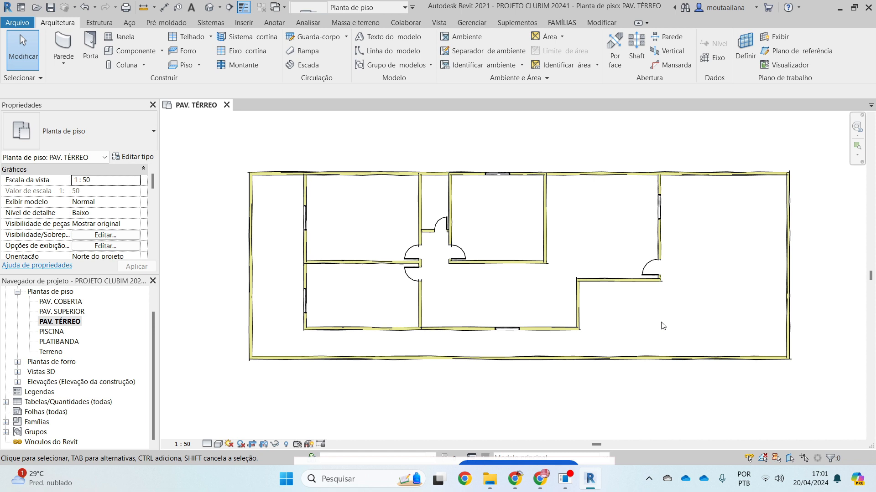
Step: Place an aligned dimension between the lower and upper walls of the house's upper-left room, near its left wall
left_click(164, 8)
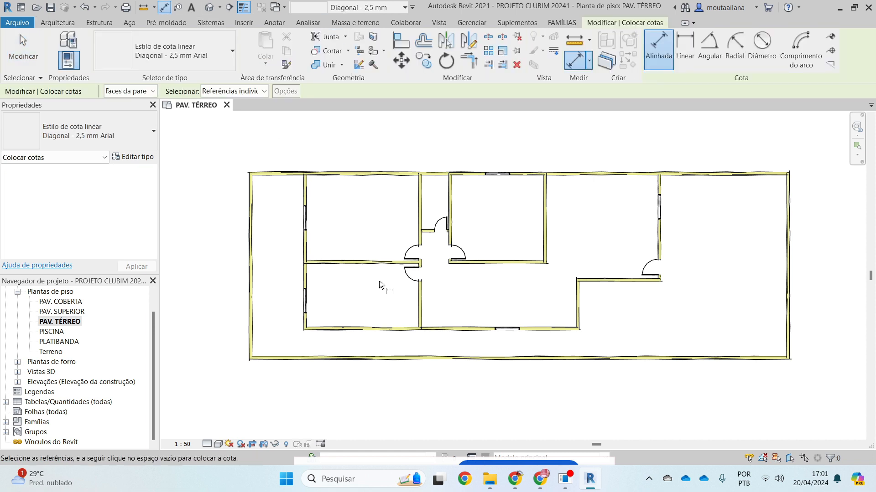
left_click(371, 261)
left_click(370, 177)
scroll(360, 182, "up", 2)
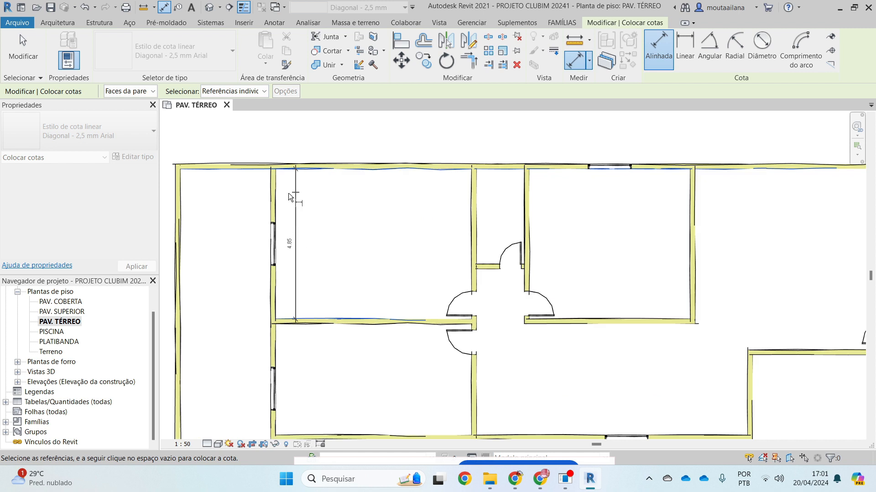
left_click(295, 195)
key("Escape")
key("Escape")
scroll(459, 254, "down", 2)
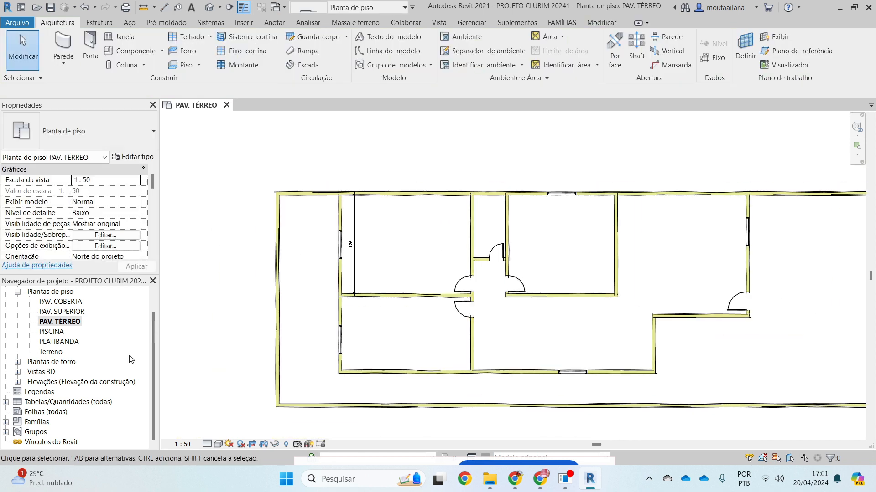
Step: Duplicate the PAV. TÉRREO floor plan view using the plain Duplicar option, without detailing
scroll(550, 316, "down", 3)
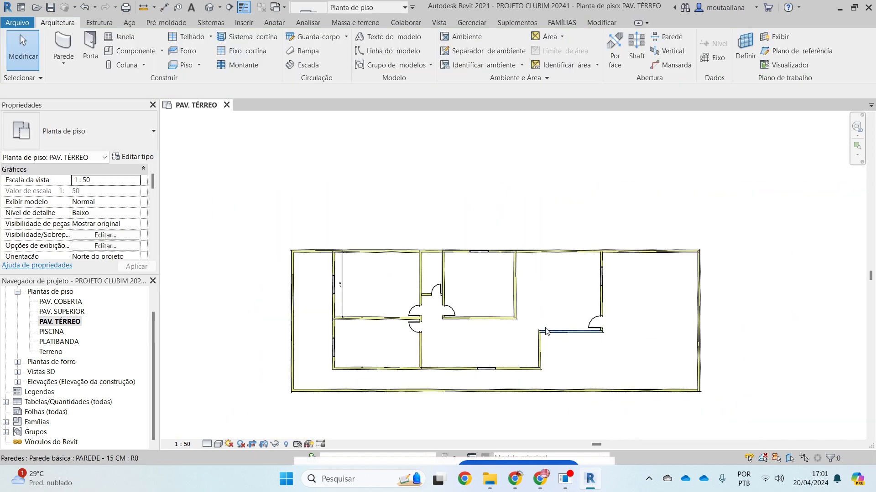
scroll(250, 338, "up", 1)
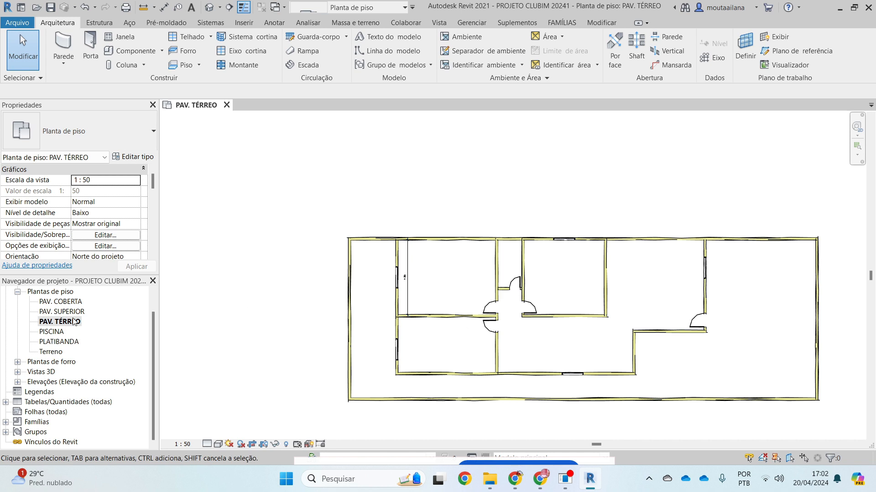
scroll(254, 225, "down", 2)
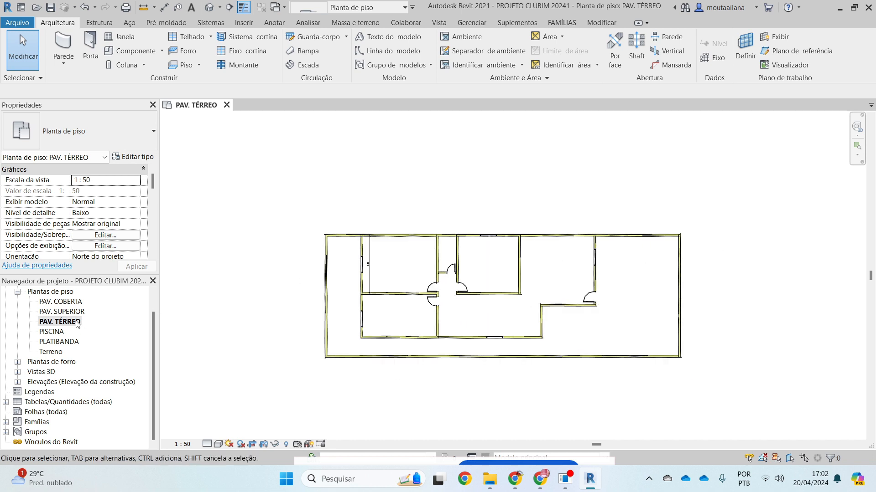
right_click(77, 323)
mouse_move(182, 158)
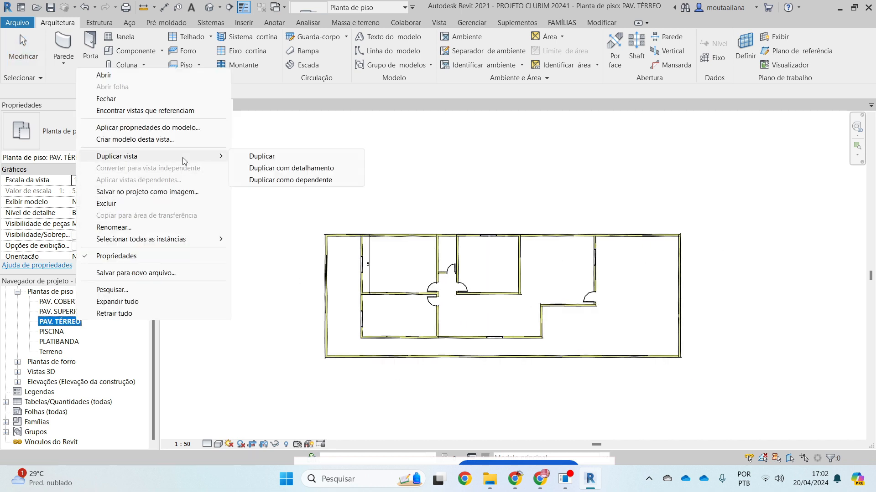
left_click(276, 160)
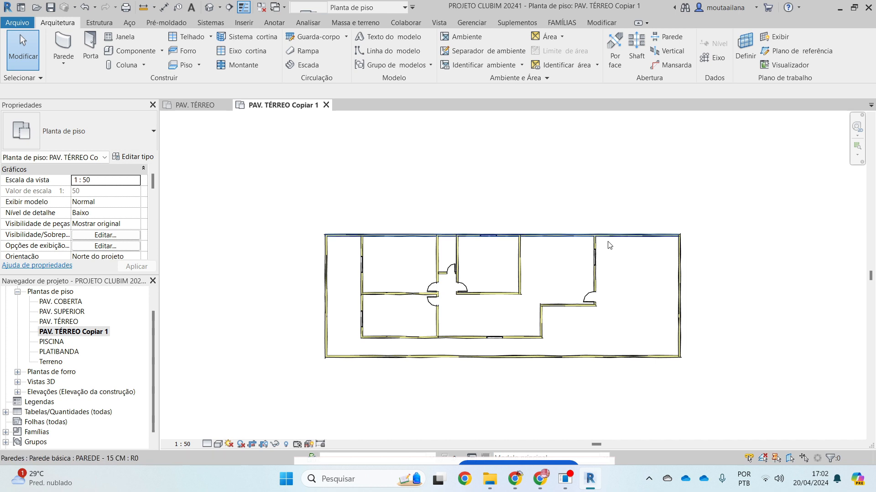
Step: In the duplicated view's graphic display options, turn off line smoothing, ambient shadows and sketch lines
scroll(342, 267, "up", 5)
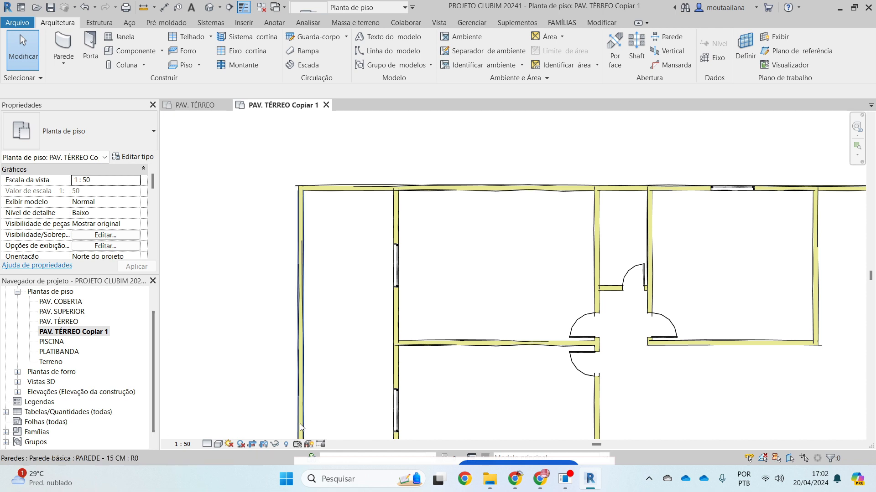
left_click(217, 444)
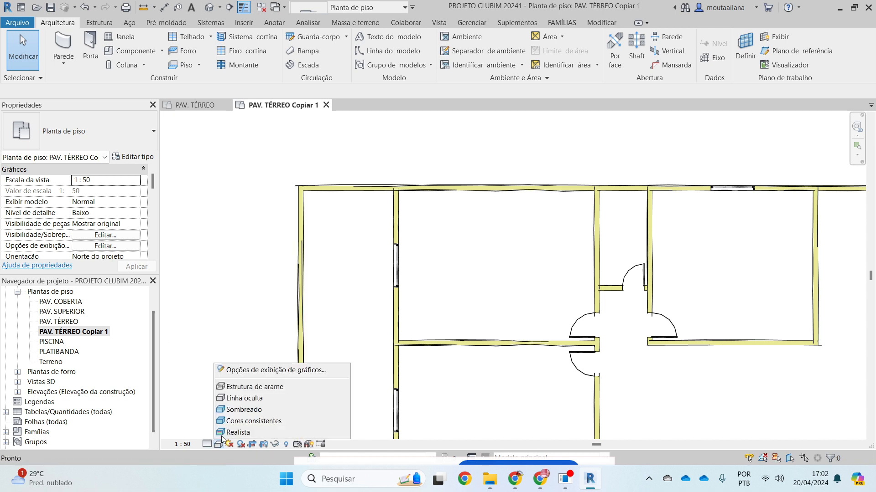
left_click(256, 370)
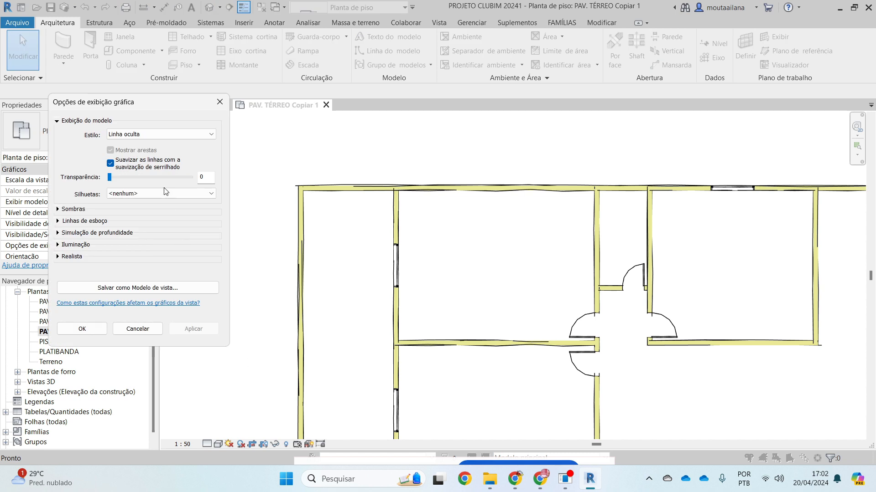
left_click(110, 163)
left_click(59, 209)
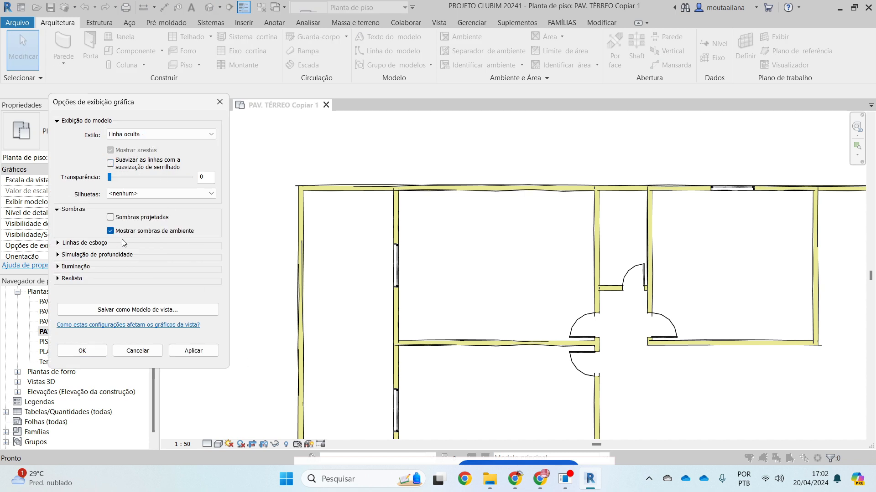
left_click(58, 243)
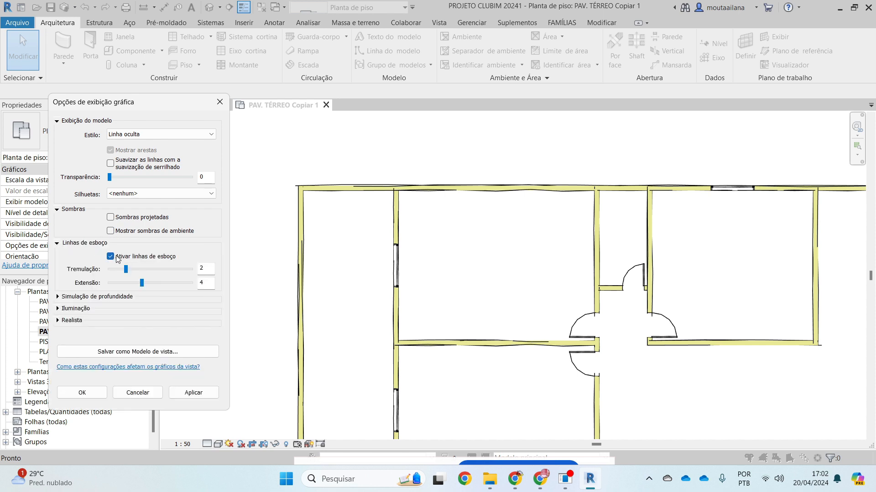
left_click(110, 256)
left_click(215, 398)
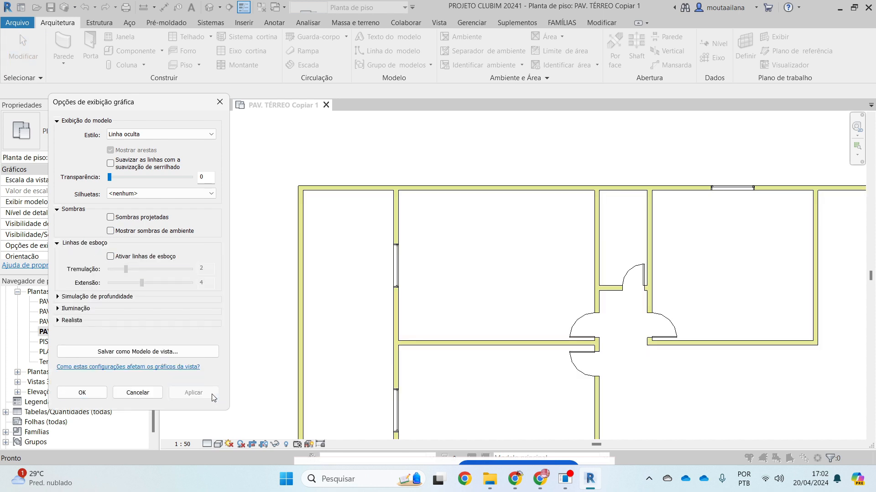
left_click(82, 393)
Step: Apply the Linha oculta visual style to the duplicated view and set its detail level to Alto
left_click(218, 445)
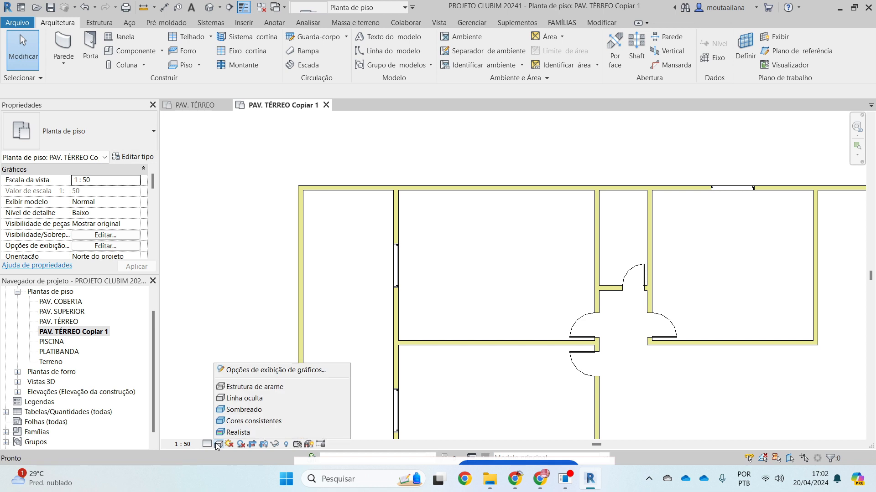
left_click(240, 400)
left_click(207, 444)
left_click(215, 436)
scroll(297, 155, "down", 3)
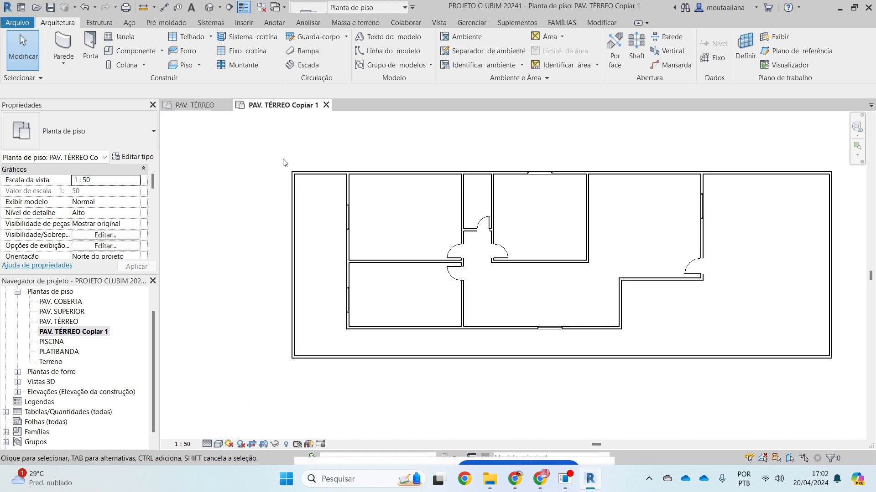
Step: Rename the duplicated floor plan view as PAV. TÉRREO - ARQ
left_click(68, 322)
left_click(74, 336)
left_click(59, 323)
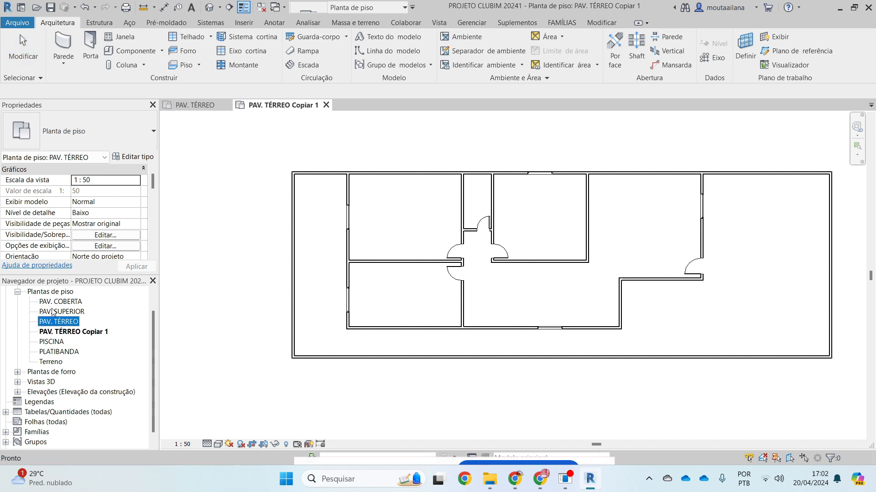
left_click(64, 333)
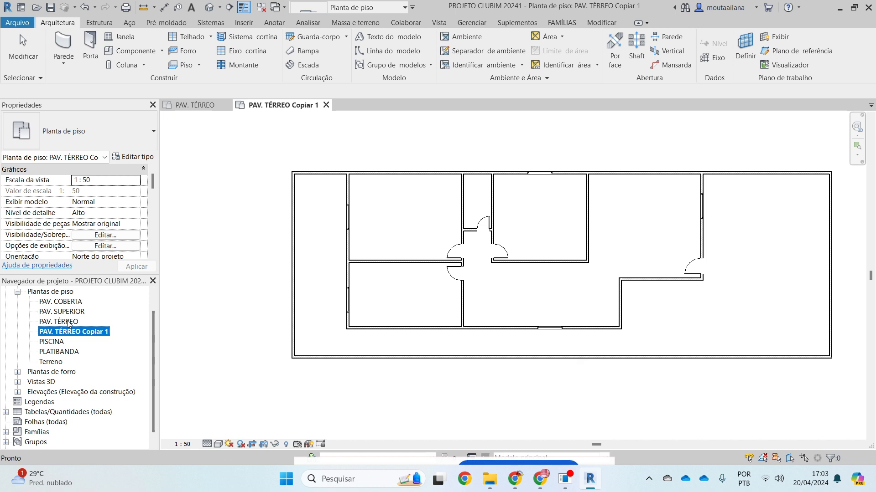
right_click(102, 335)
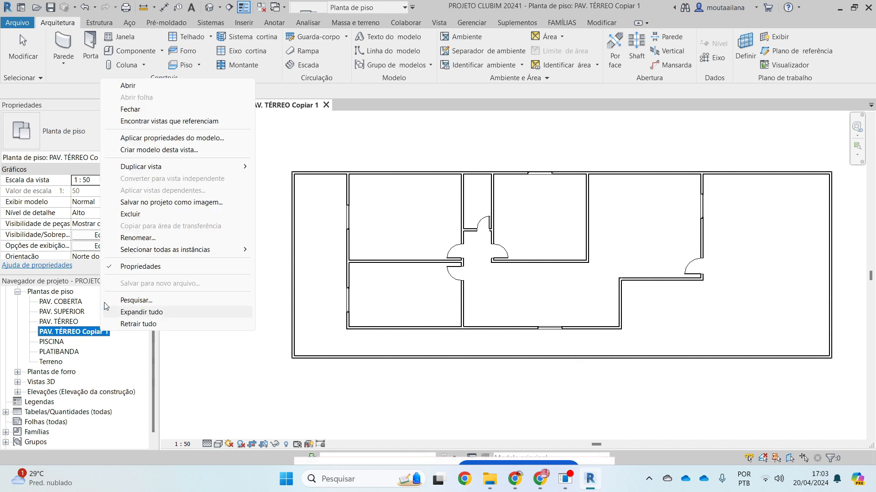
left_click(148, 238)
left_click_drag(82, 332, 161, 348)
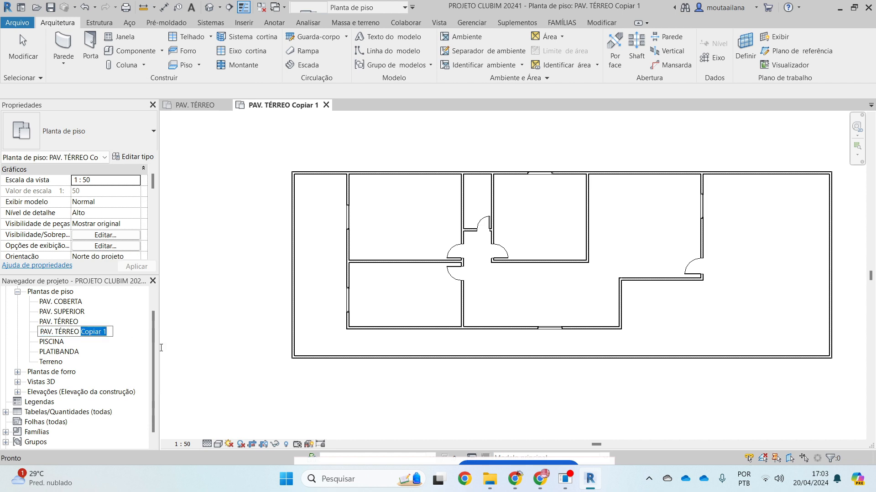
type("- ARQ")
key("Return")
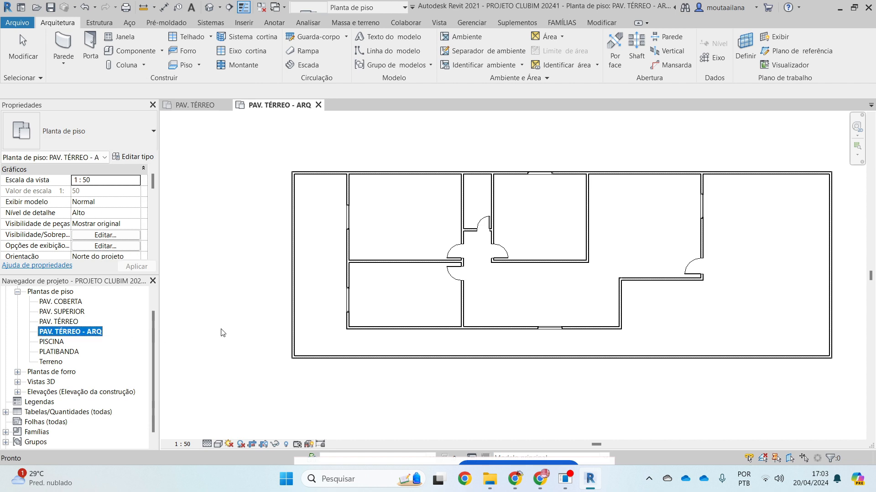
Step: Open the original PAV. TÉRREO view and rename it as PAV. TÉRREO - LAYOUT
double_click(60, 321)
right_click(60, 321)
left_click(91, 283)
left_click(82, 320)
type("-")
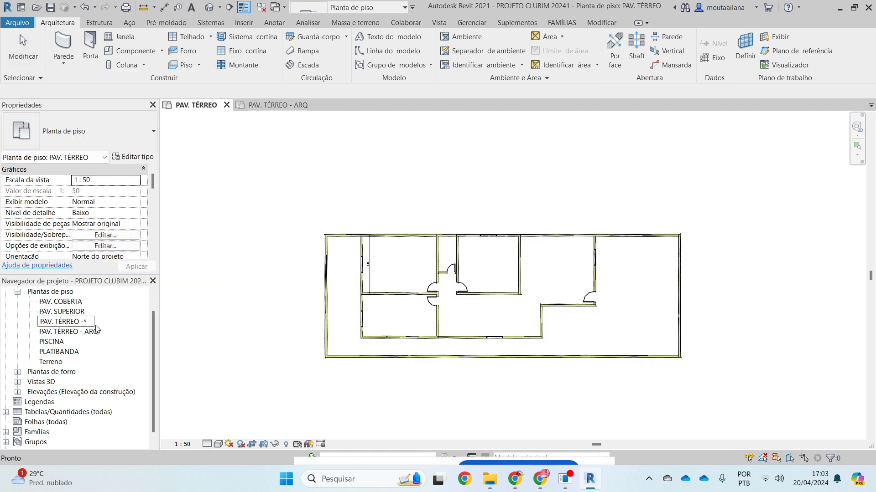
type(" LAYOUT")
key("Return")
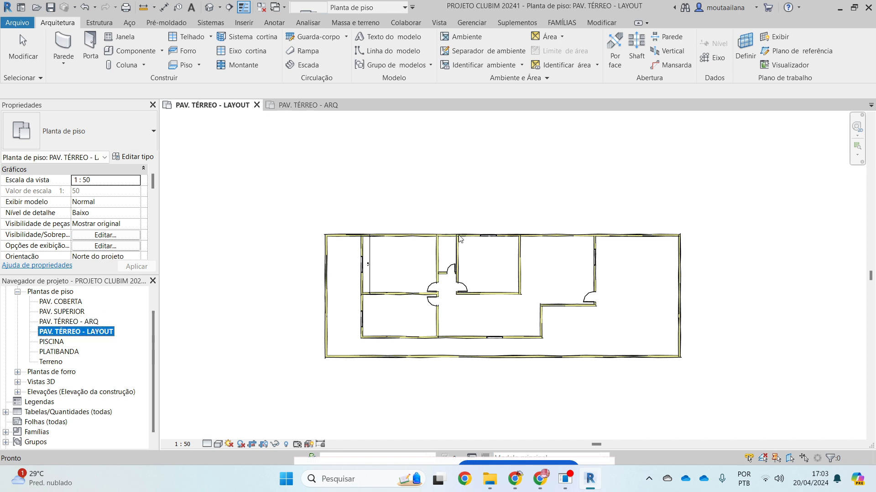
Step: Open the PAV. TÉRREO - ARQ floor plan and duplicate the view
left_click(73, 322)
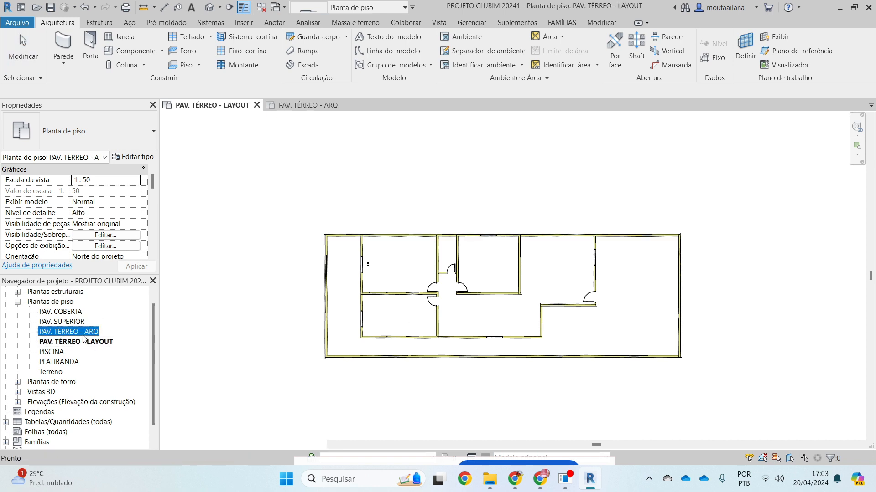
double_click(83, 334)
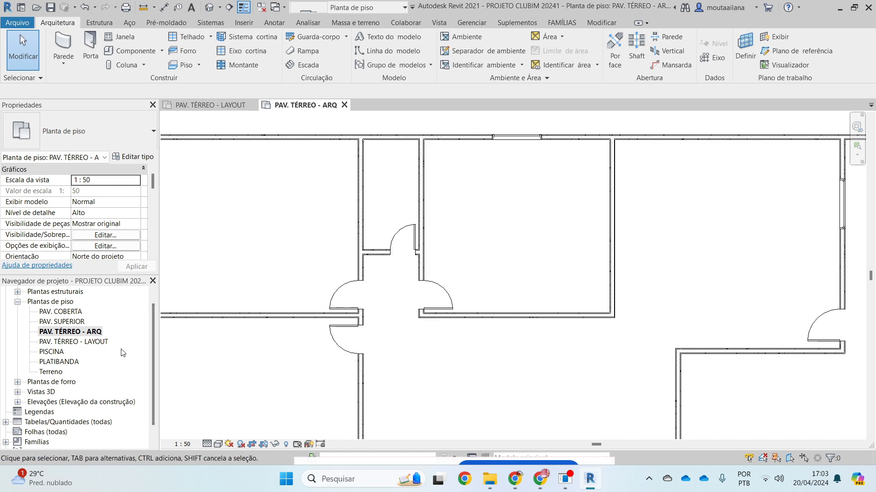
right_click(89, 334)
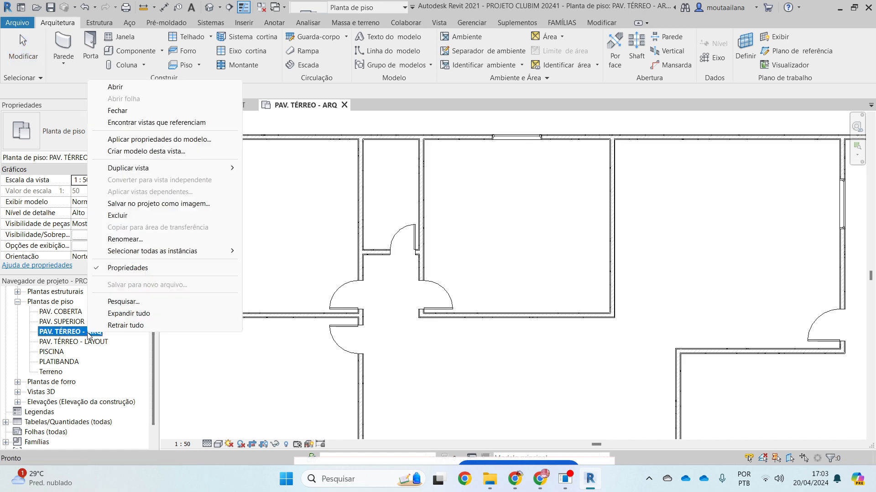
mouse_move(182, 169)
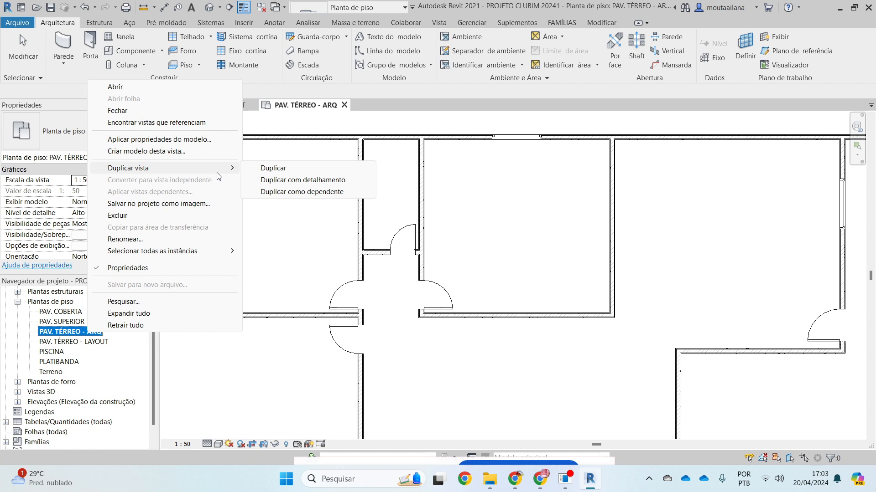
left_click(292, 177)
Step: Rename the new copy of the ARQ view as PAV. TÉRREO - ELE
right_click(88, 342)
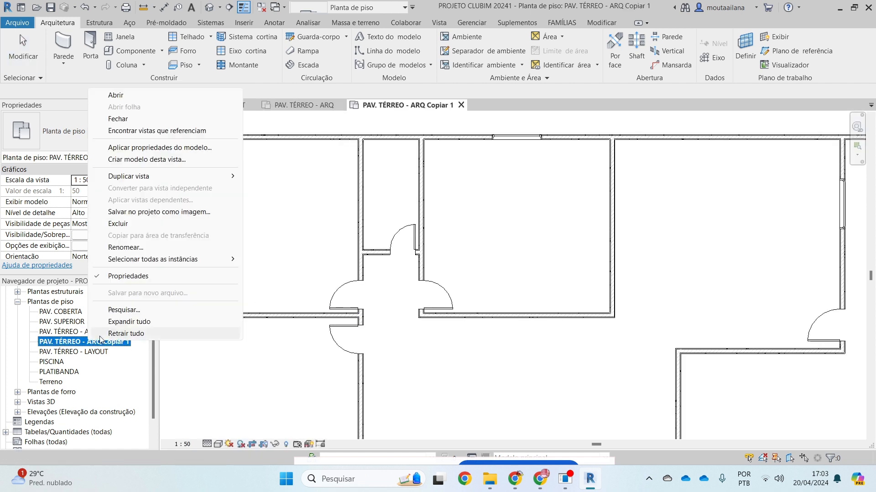
left_click(137, 246)
key("End")
key("ctrl+shift+Left")
key("ctrl+shift+Left")
key("ctrl+shift+Left")
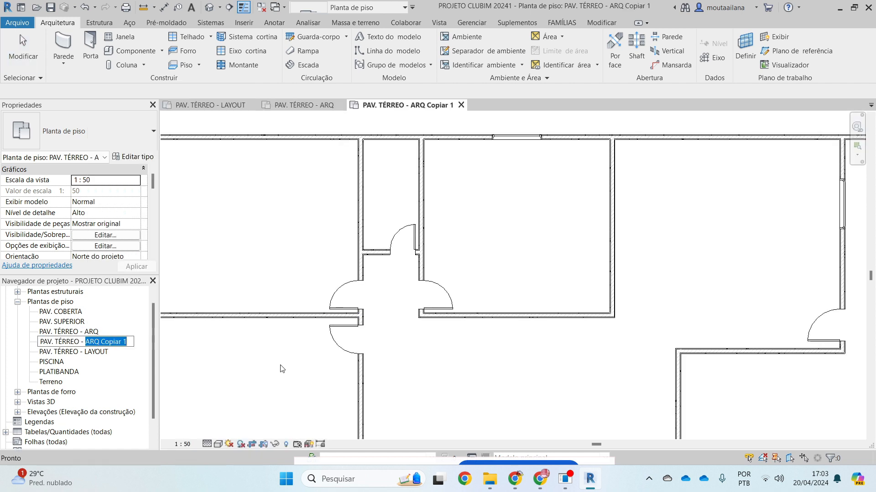
type("ELE")
key("Return")
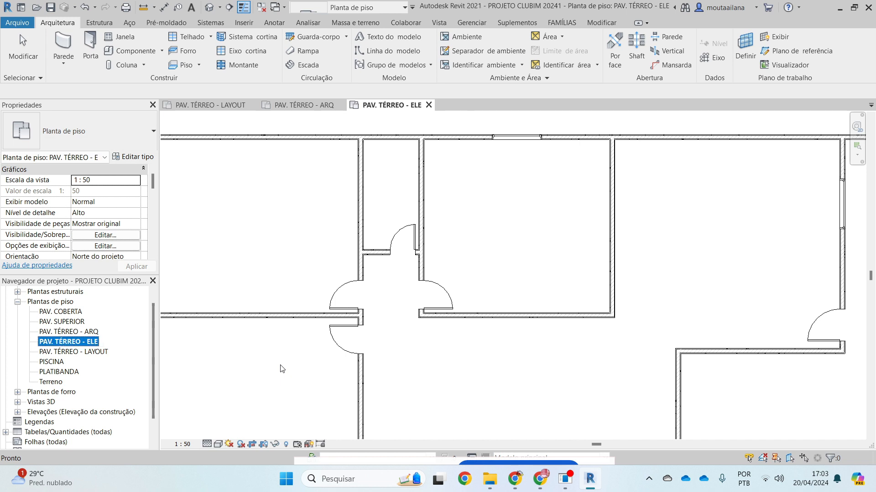
Step: Duplicate the PAV. TÉRREO - ELE view with the plain Duplicar option and rename the copy as PAV. TÉRREO - ESQUADRIAS
right_click(88, 343)
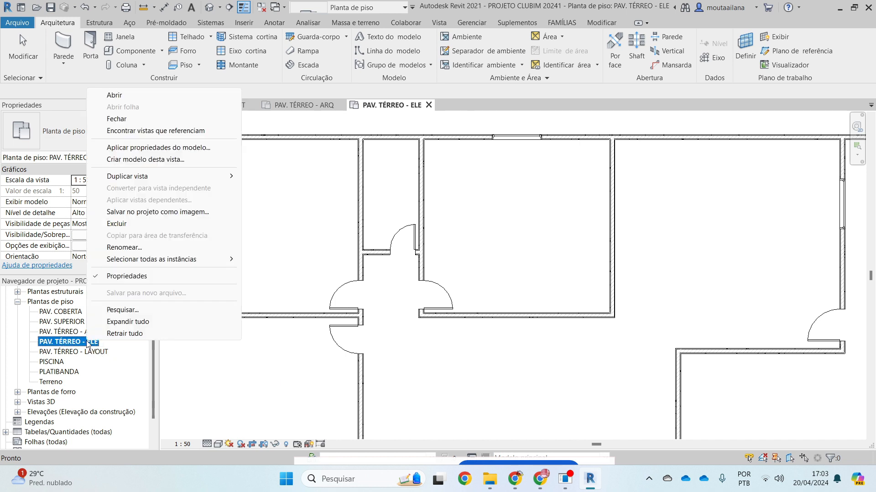
mouse_move(181, 180)
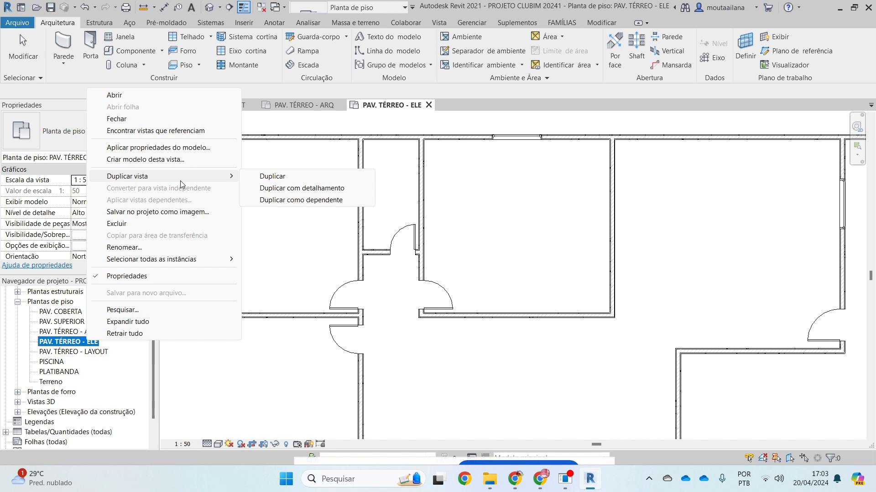
left_click(276, 180)
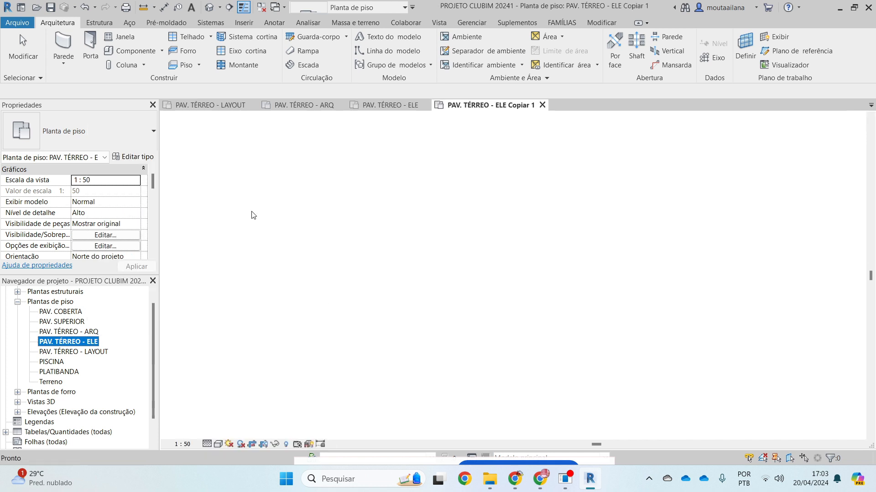
right_click(99, 351)
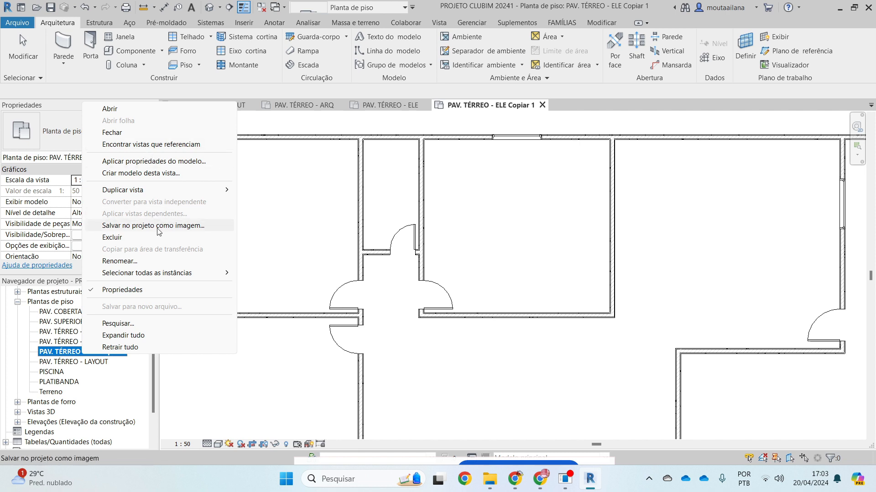
left_click(165, 261)
left_click_drag(86, 352, 216, 360)
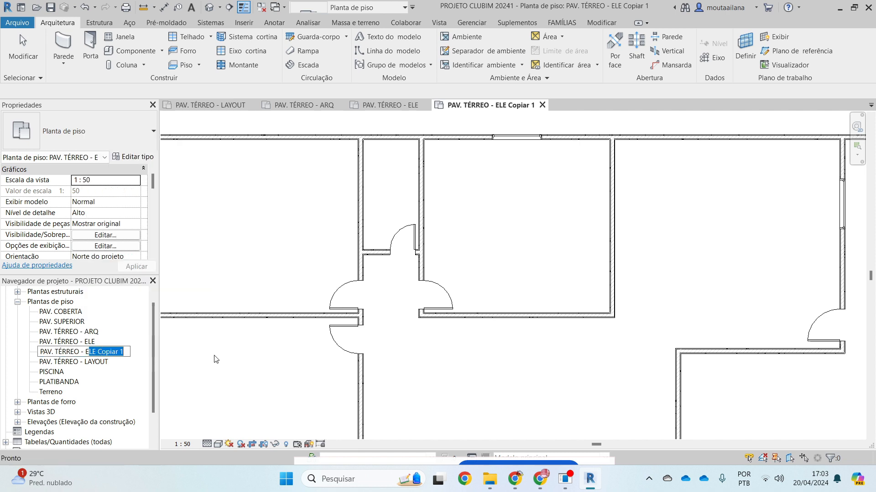
type("SQUADRIAS")
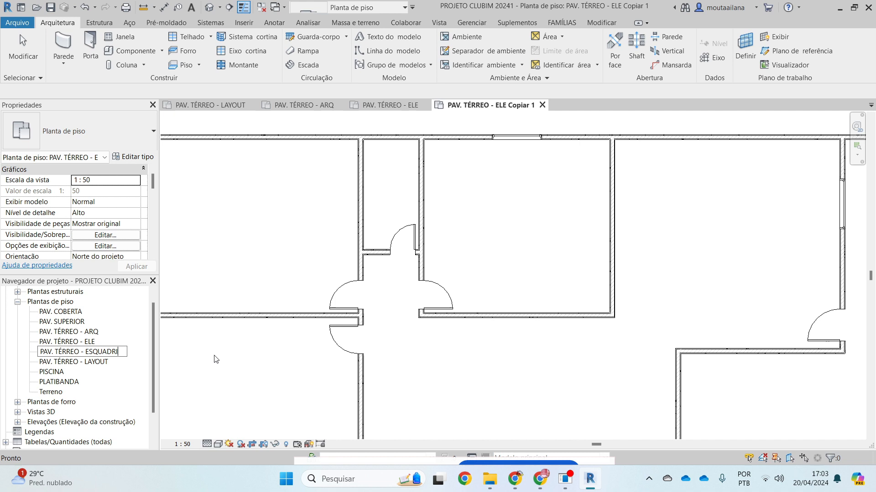
key("Return")
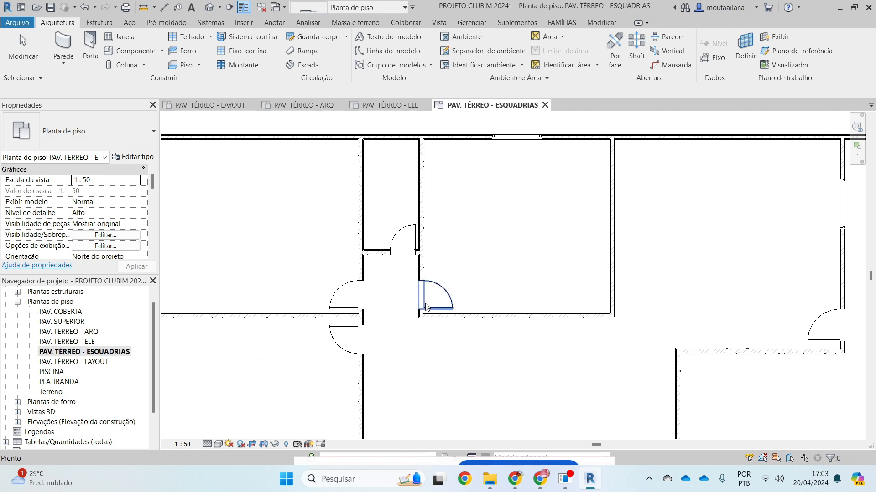
Step: In the ESQUADRIAS view, move the upper middle room's right wall to about 2.7 m from the exterior wall on its right
scroll(386, 342, "down", 1)
left_click(64, 342)
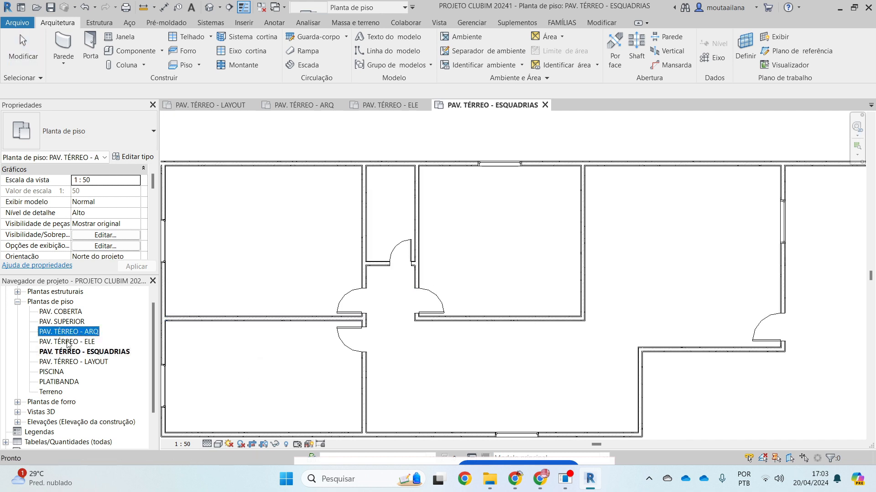
left_click(72, 353)
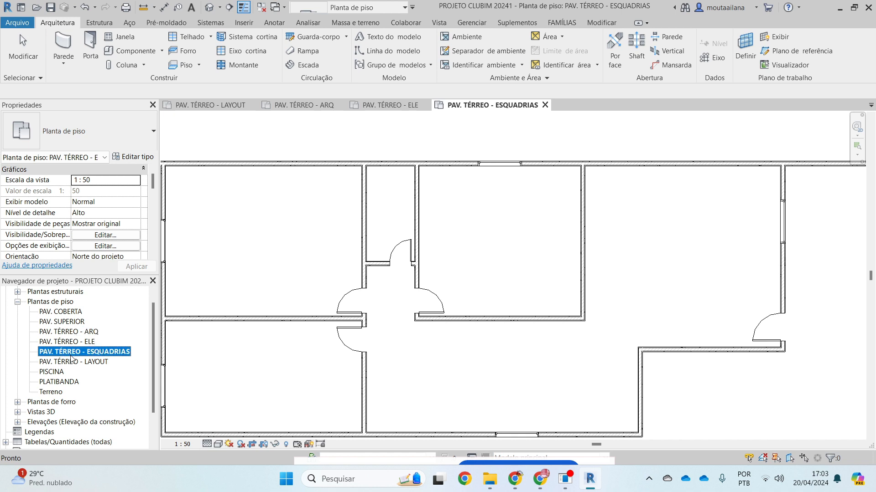
left_click(73, 333)
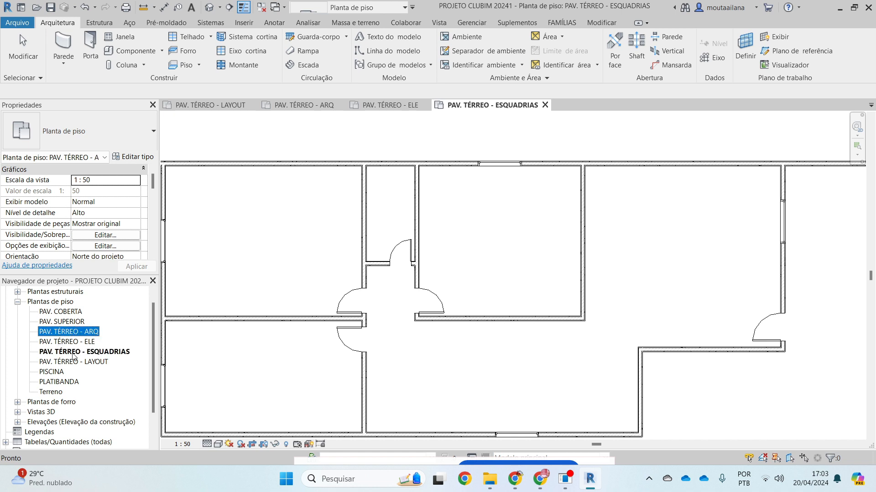
left_click(541, 282)
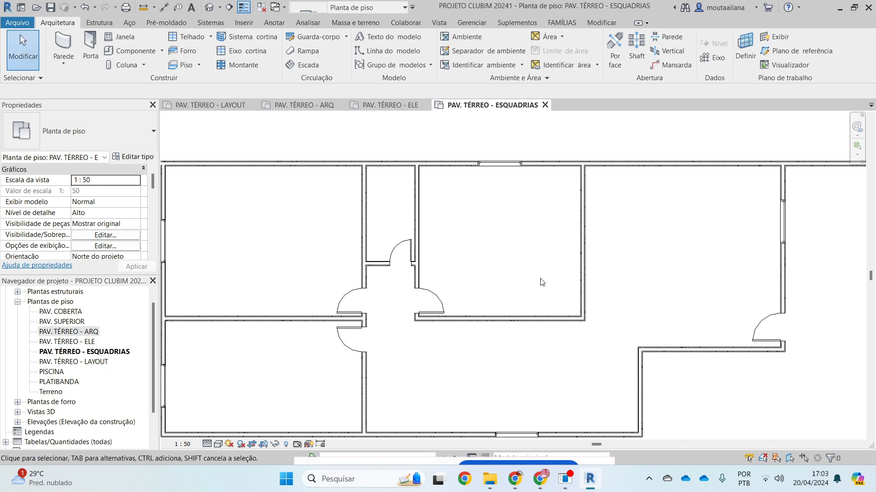
left_click(587, 282)
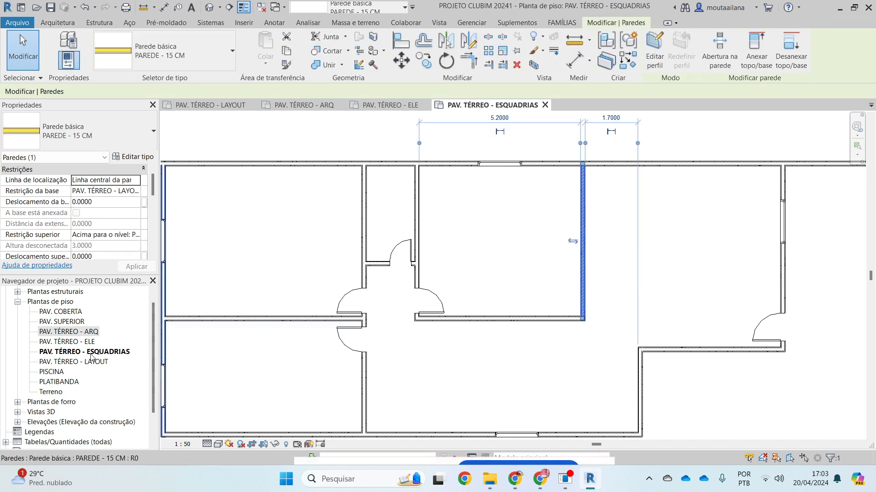
left_click_drag(584, 183, 696, 197)
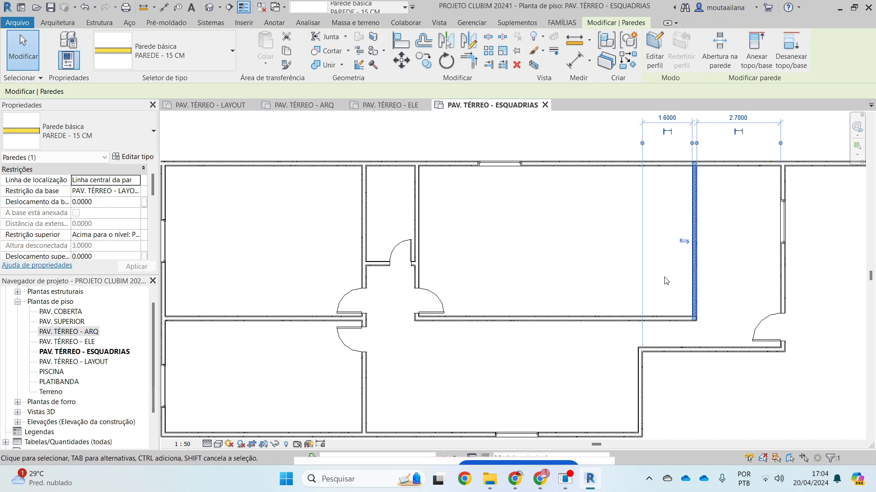
Step: Check the moved wall in the PAV. TÉRREO - ARQ and PAV. TÉRREO - LAYOUT views, ending in ARQ
double_click(68, 331)
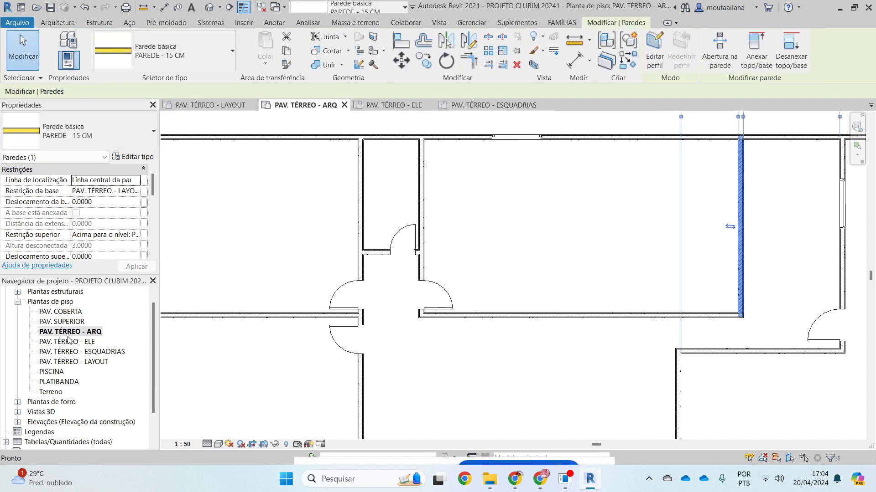
double_click(79, 362)
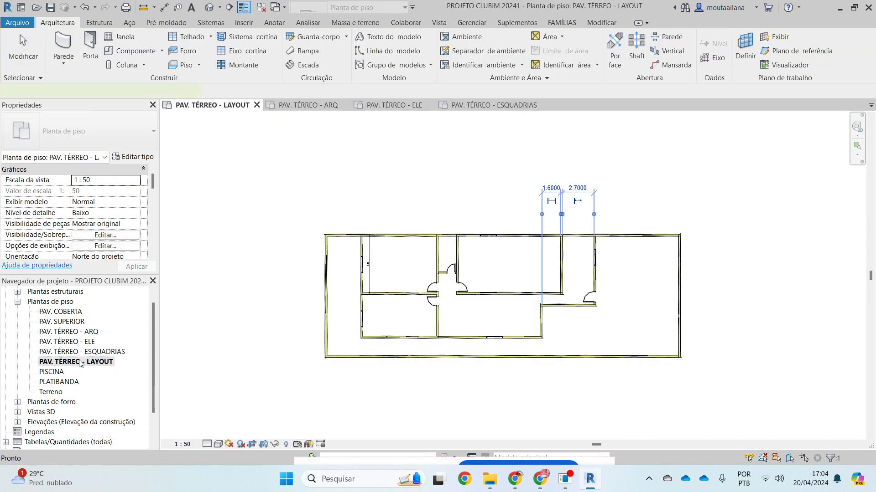
left_click(69, 332)
double_click(69, 332)
Step: Move the upper middle room's right wall back left, leaving the room about 5.3 m wide
left_click_drag(740, 221, 604, 197)
scroll(603, 198, "down", 3)
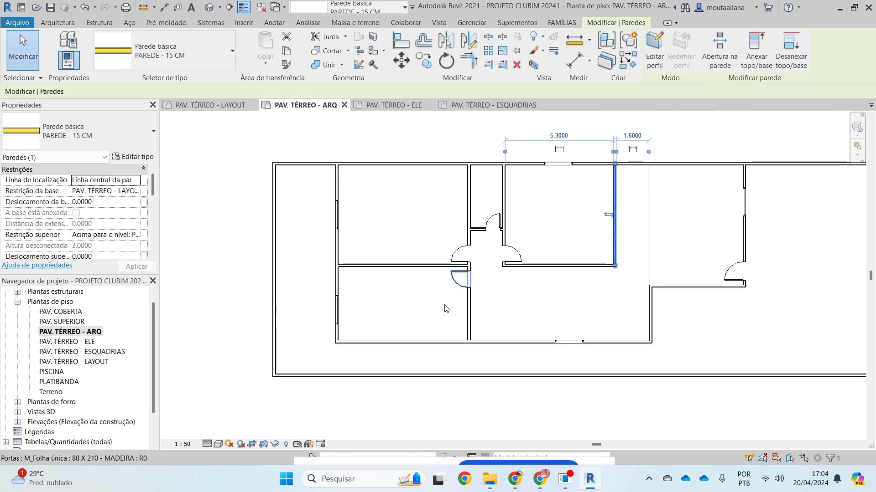
key("Escape")
middle_click_drag(616, 300, 587, 293)
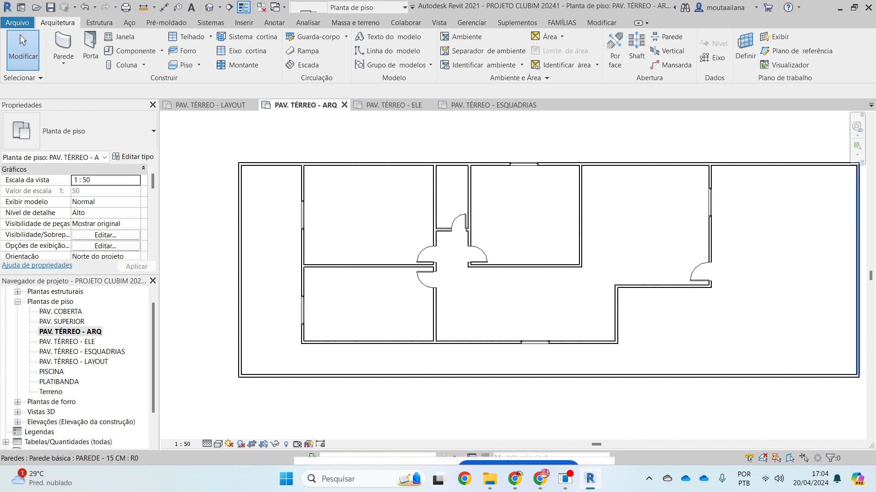
middle_click_drag(647, 194, 600, 199)
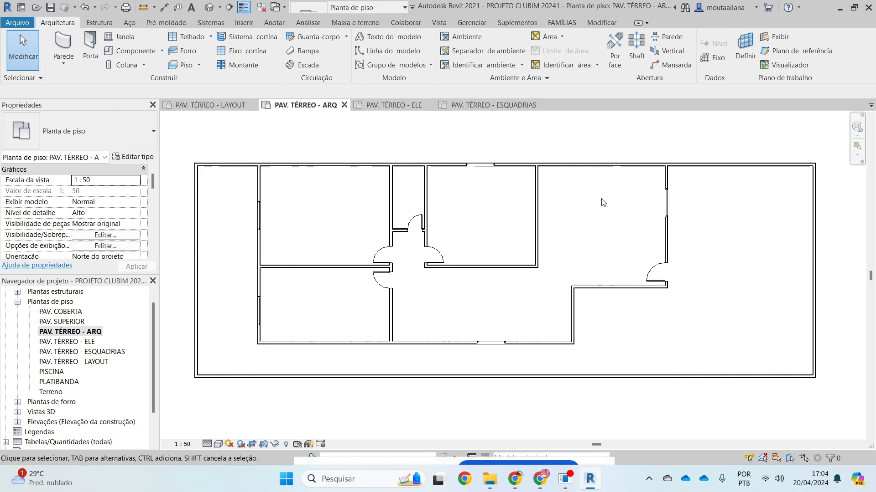
Step: In the PAV. TÉRREO - ELE view, move the upper-left room's window up along the left wall, near the upper corner
double_click(67, 345)
scroll(401, 196, "down", 3)
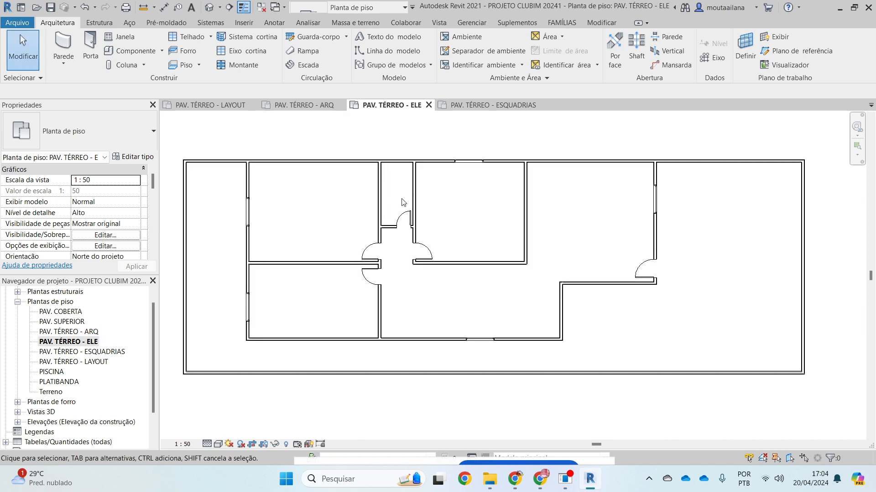
scroll(402, 253, "up", 1)
scroll(417, 239, "up", 1)
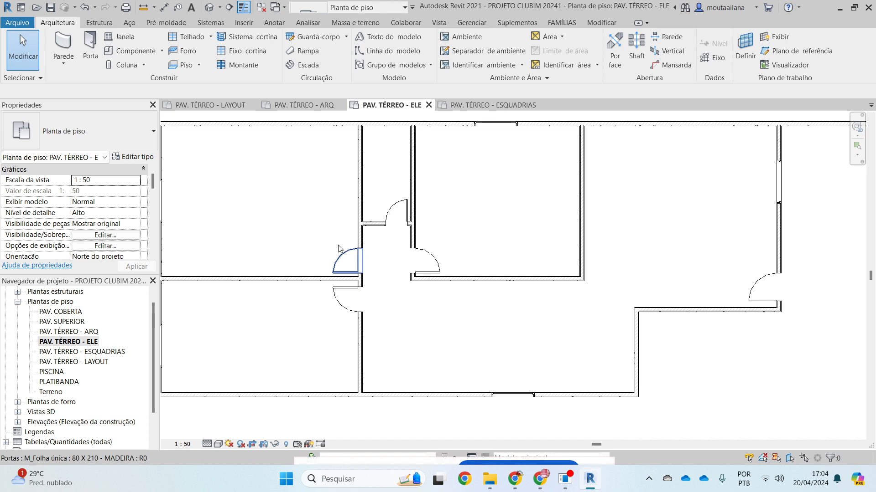
middle_click_drag(278, 263, 327, 267)
scroll(503, 352, "down", 2)
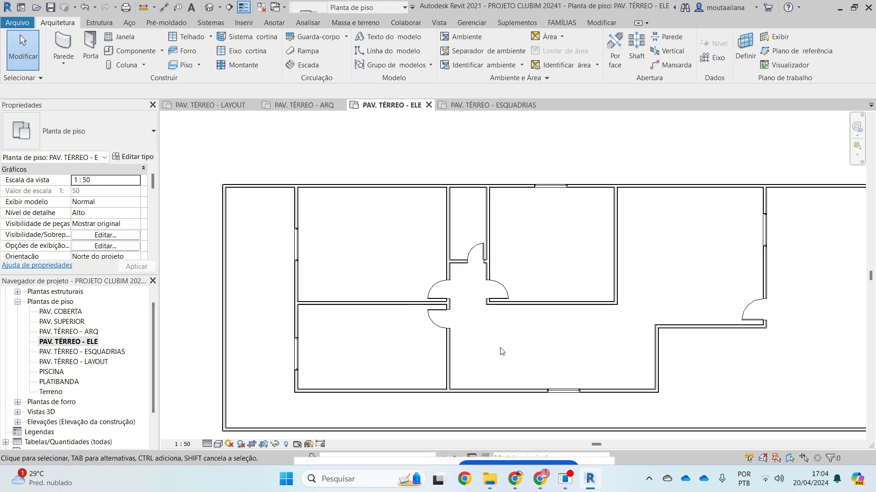
middle_click_drag(594, 329, 555, 302)
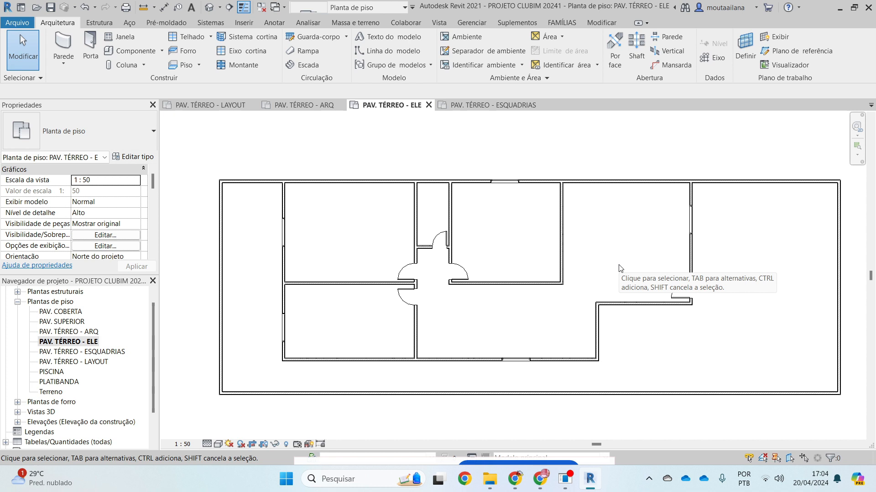
left_click(282, 232)
left_click_drag(278, 226, 278, 200)
left_click(319, 139)
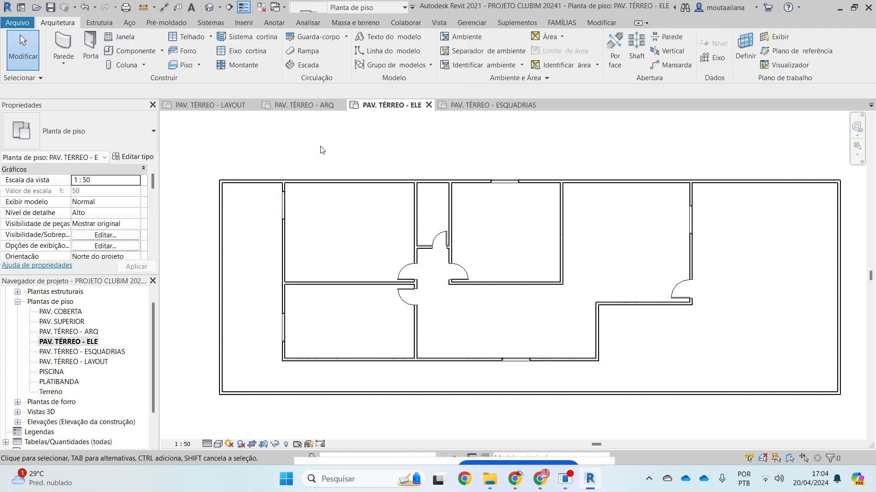
Step: Open the PAV. TÉRREO - ESQUADRIAS view and check the position of the upper-left room's window
left_click(93, 359)
double_click(93, 353)
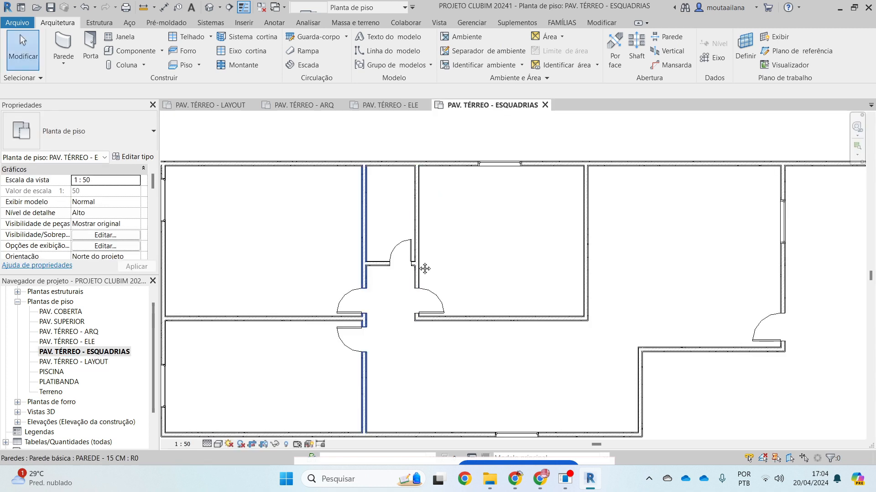
middle_click_drag(341, 243, 405, 260)
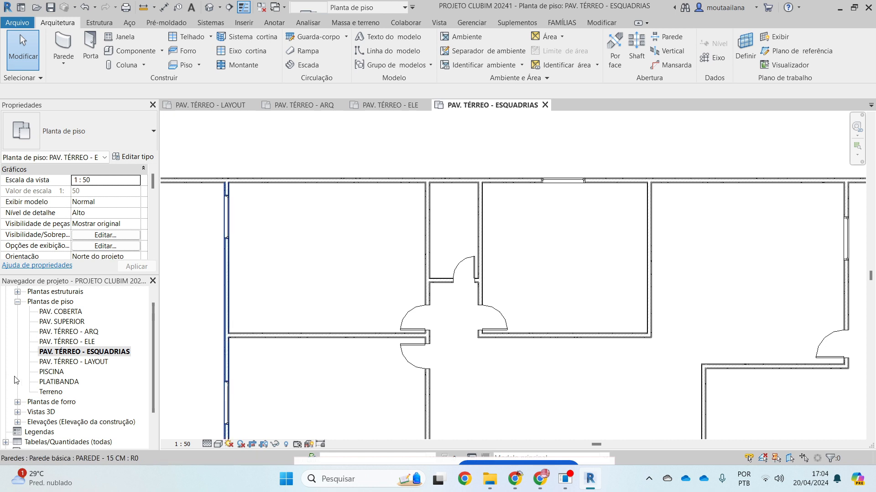
left_click(67, 334)
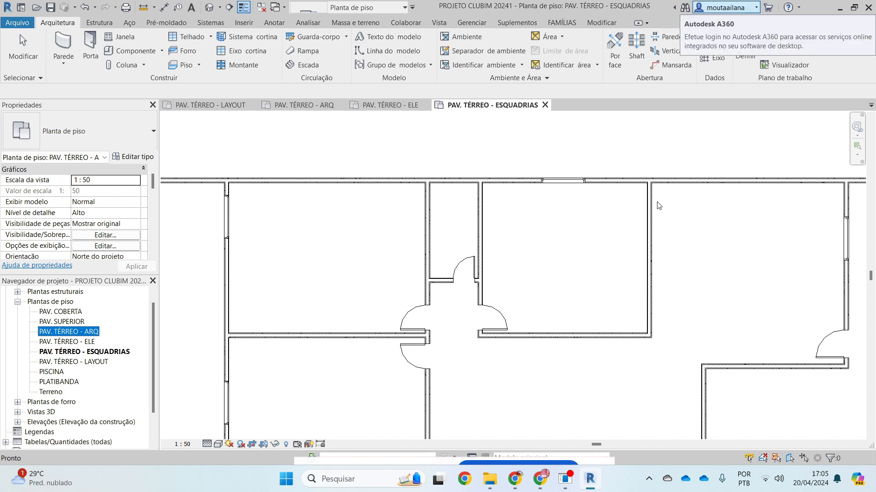
left_click(556, 256)
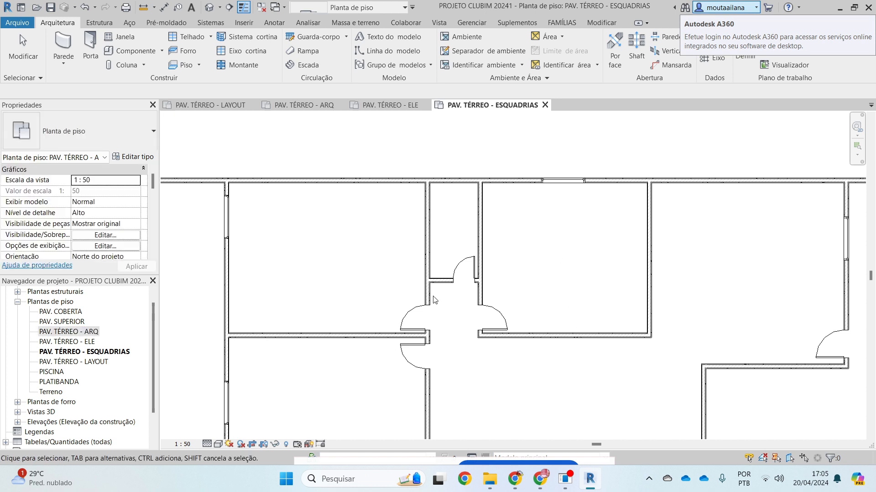
left_click(80, 351)
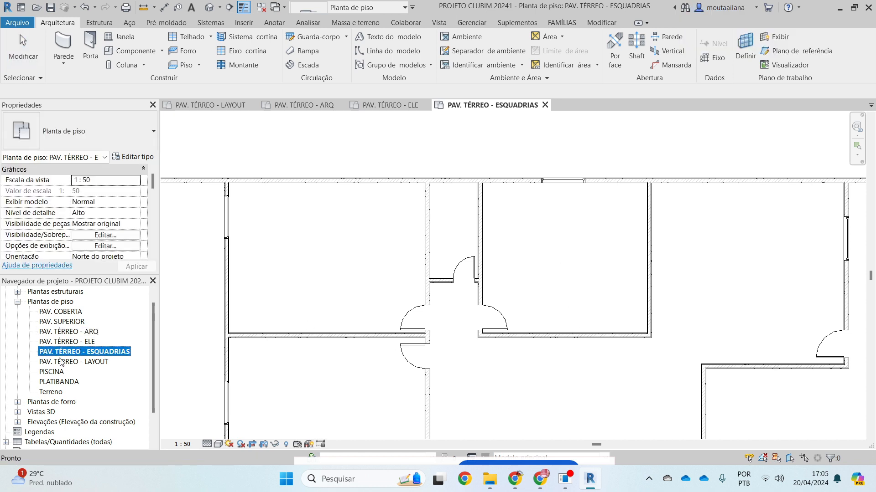
left_click(63, 362)
left_click(67, 332)
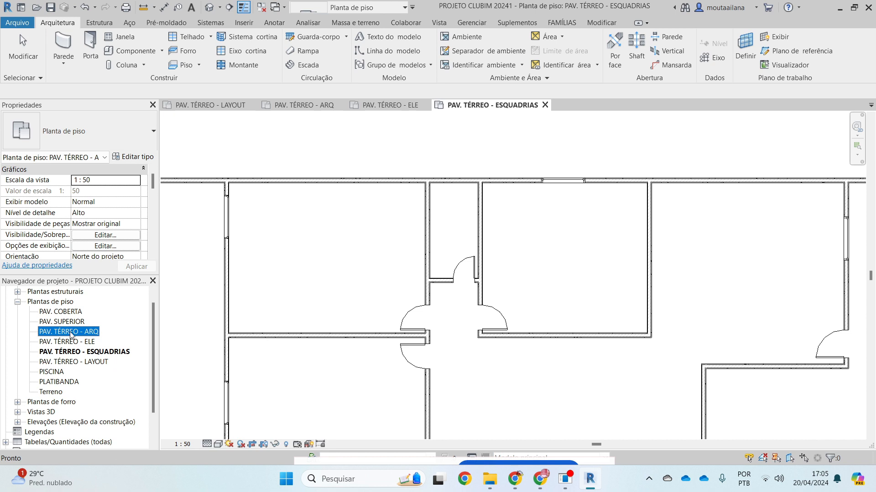
left_click(73, 361)
left_click(73, 331)
left_click(67, 361)
left_click(75, 331)
Step: Rename the floor plan view PAV. TÉRREO - ARQ as ARQ - PAV. TÉRREO, putting the discipline prefix first
right_click(70, 332)
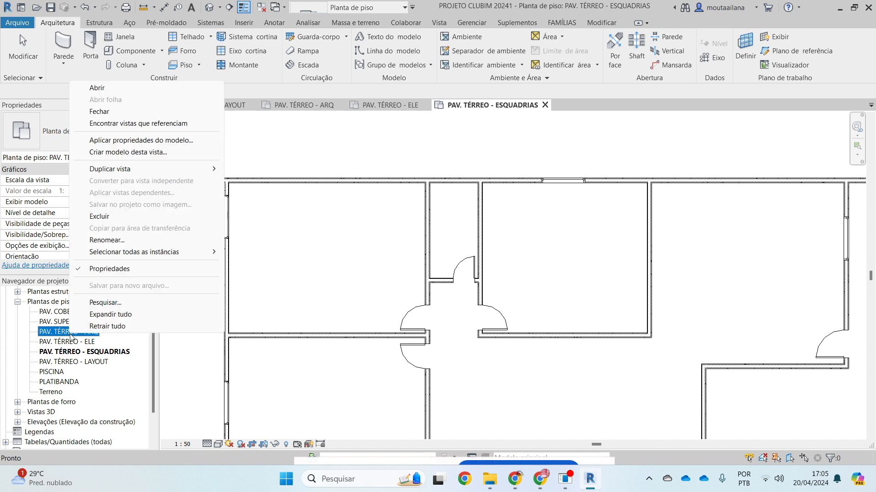
left_click(107, 240)
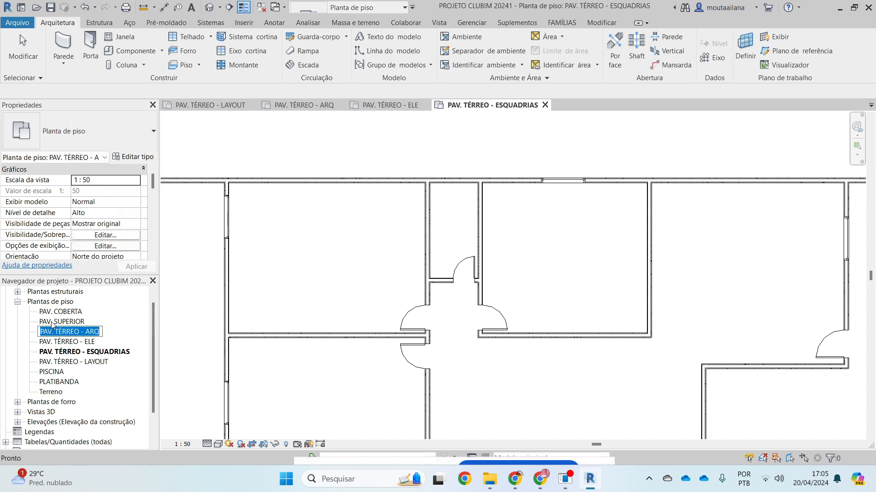
left_click(41, 332)
type("ARQ -")
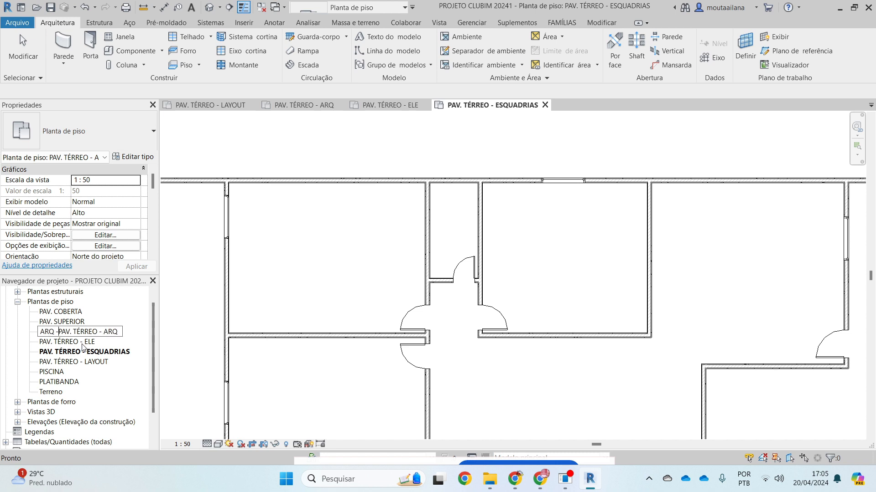
left_click_drag(98, 333, 121, 332)
key("Delete")
left_click_drag(61, 333, 1, 324)
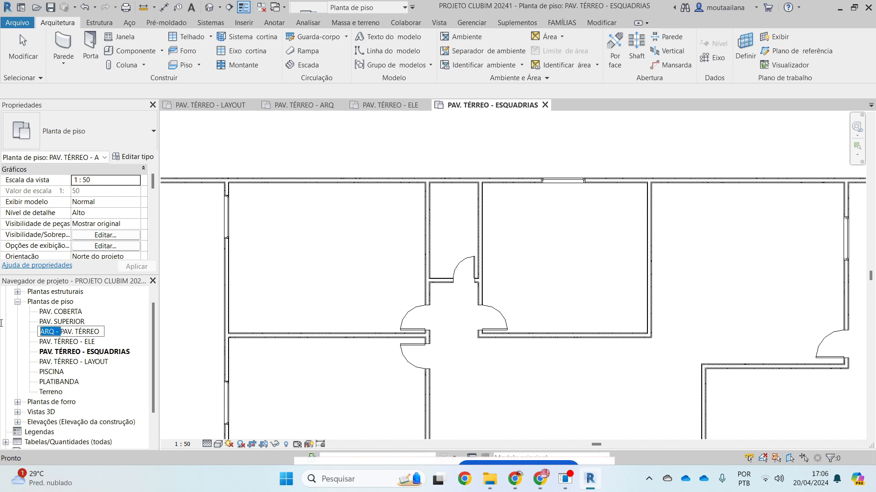
left_click(74, 345)
Step: Rename the floor plan view PAV. SUPERIOR as ARQ - PAV. SUPERIOR
left_click(59, 332)
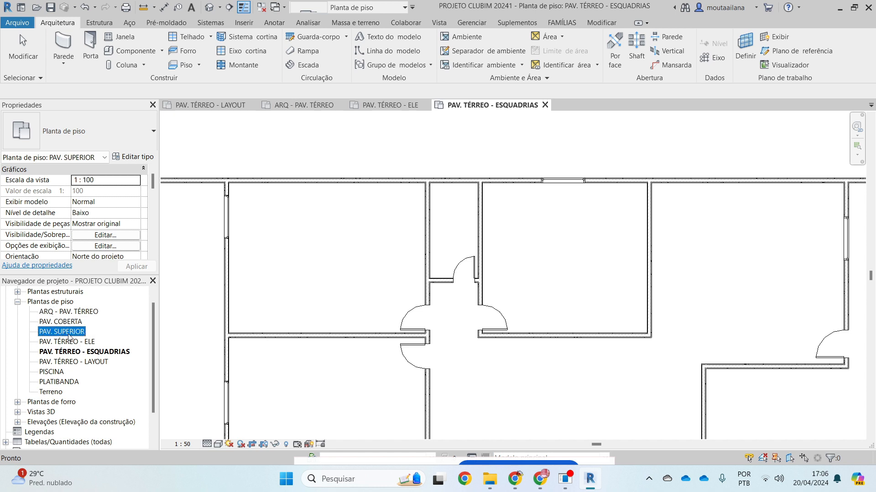
right_click(68, 333)
left_click(112, 241)
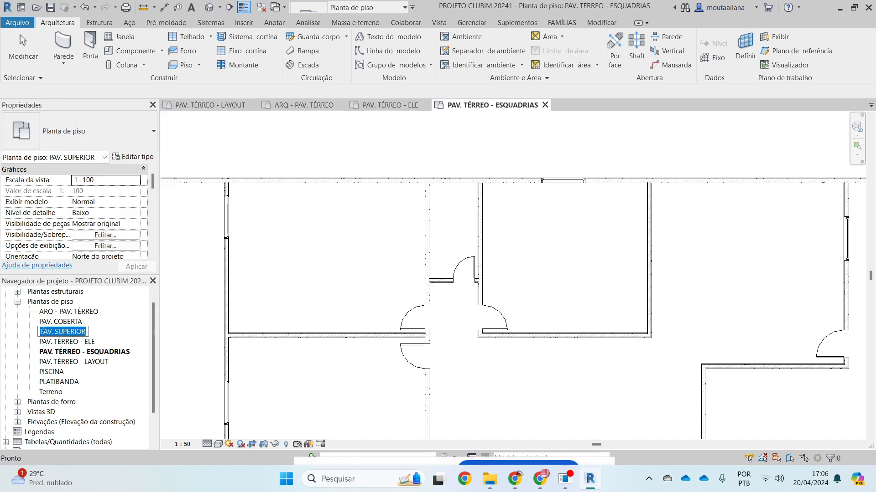
left_click(41, 332)
type("ARQ -")
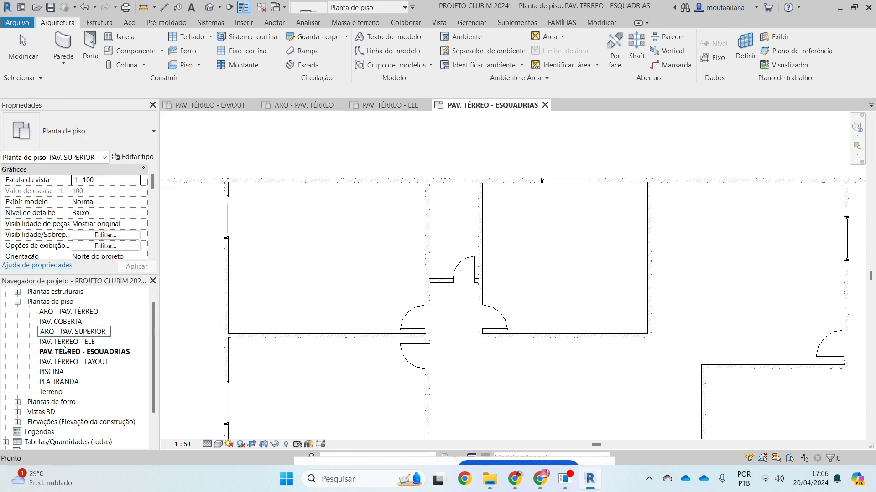
key("Return")
Step: Rename the floor plan view PAV. TÉRREO - ELE as ELE - PAV. TÉRREO
left_click(52, 354)
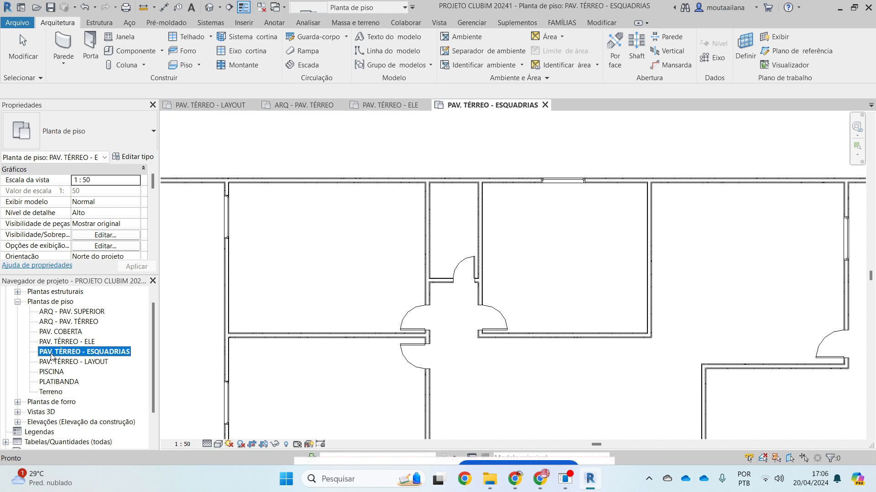
right_click(53, 343)
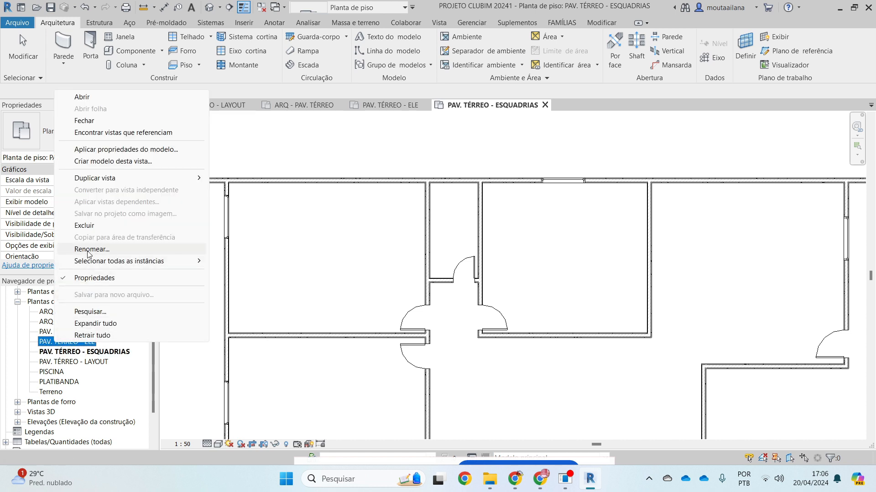
left_click(89, 250)
left_click(40, 342)
type("ELE ")
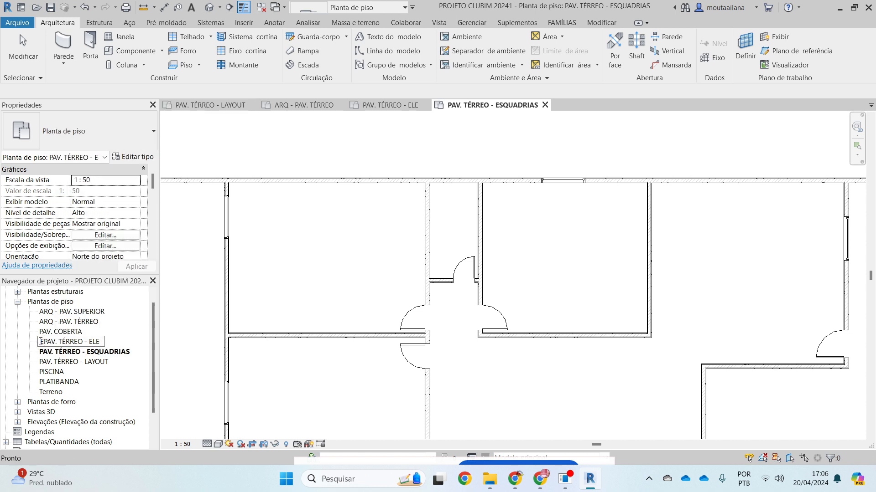
type("-")
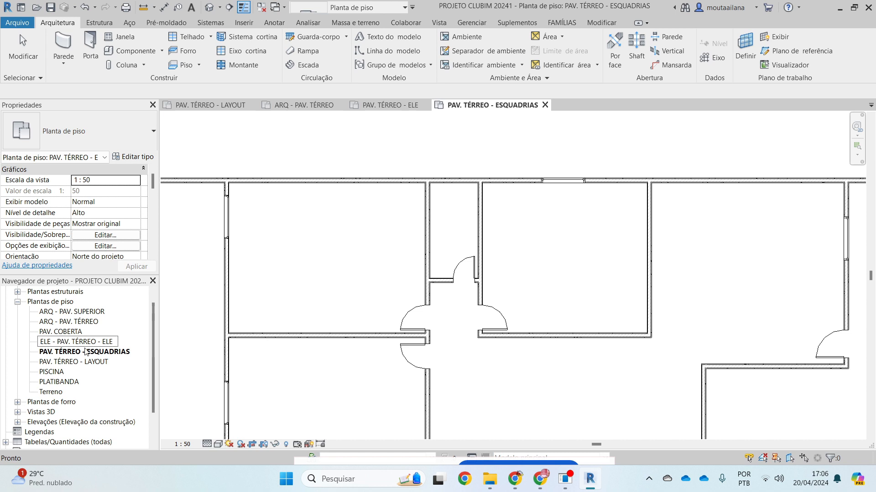
left_click_drag(96, 342, 114, 343)
key("BackSpace")
left_click(104, 355)
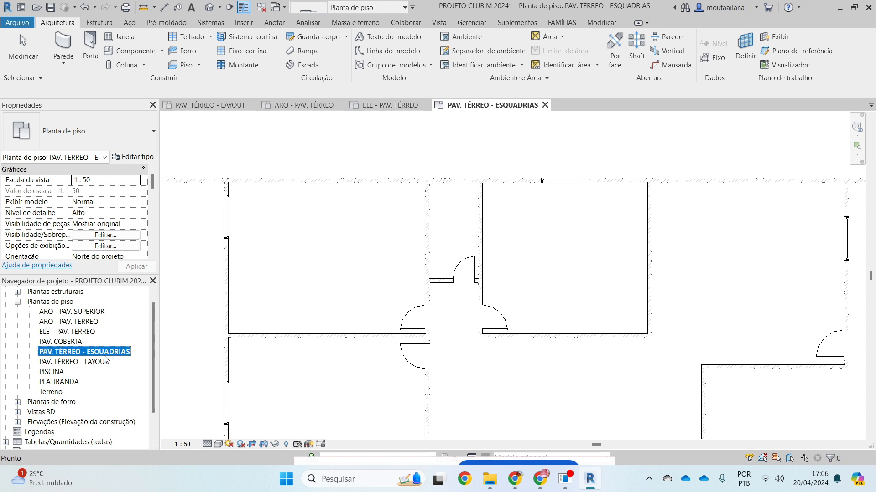
Step: Open the ARQ - PAV. SUPERIOR floor plan and duplicate the view without detailing
left_click(89, 314)
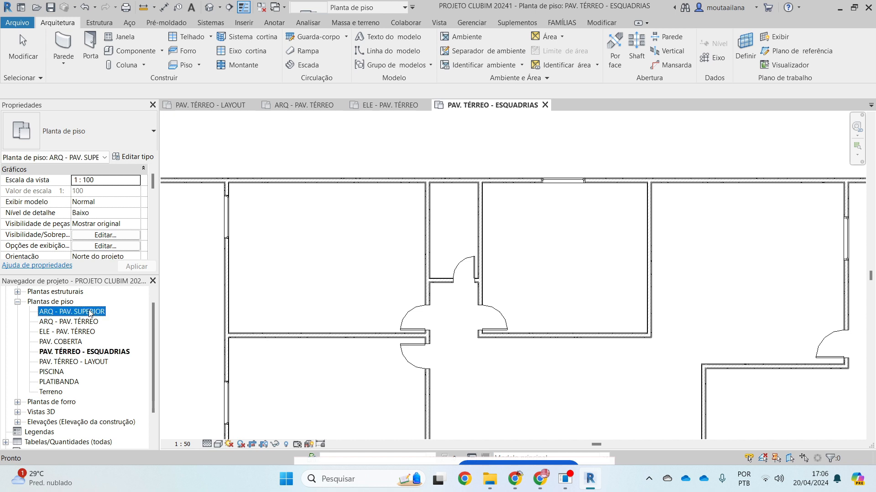
double_click(91, 312)
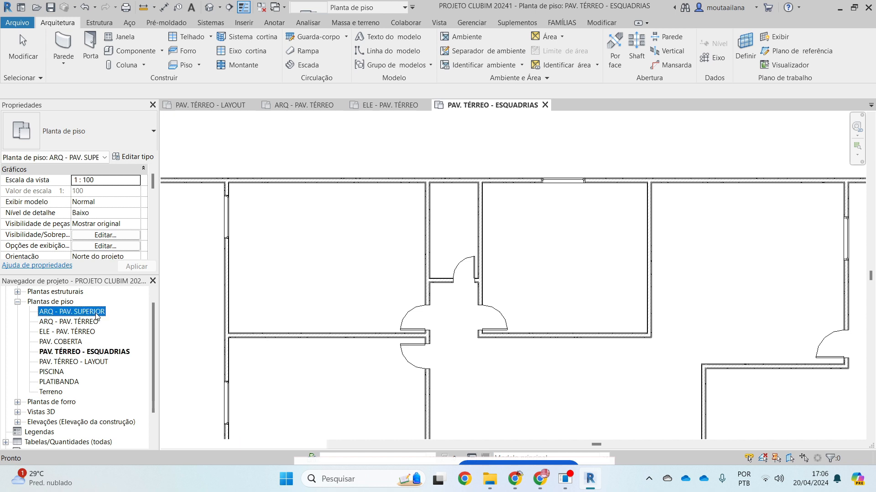
right_click(97, 314)
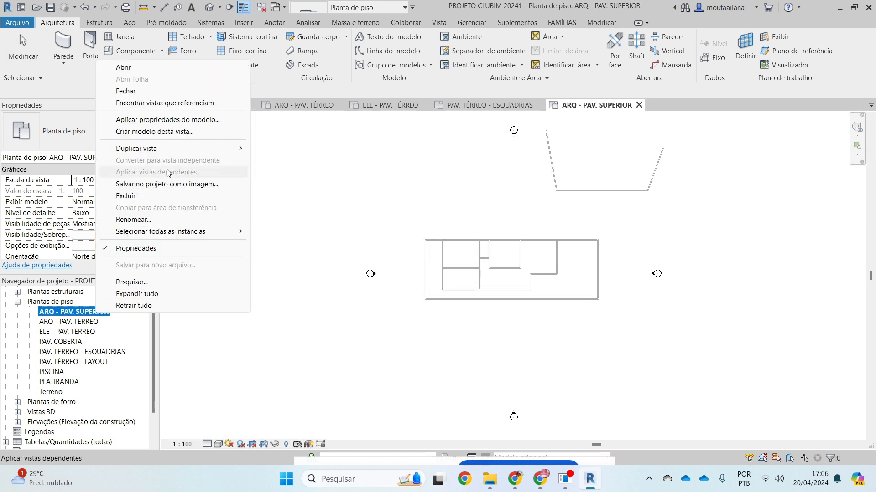
mouse_move(168, 147)
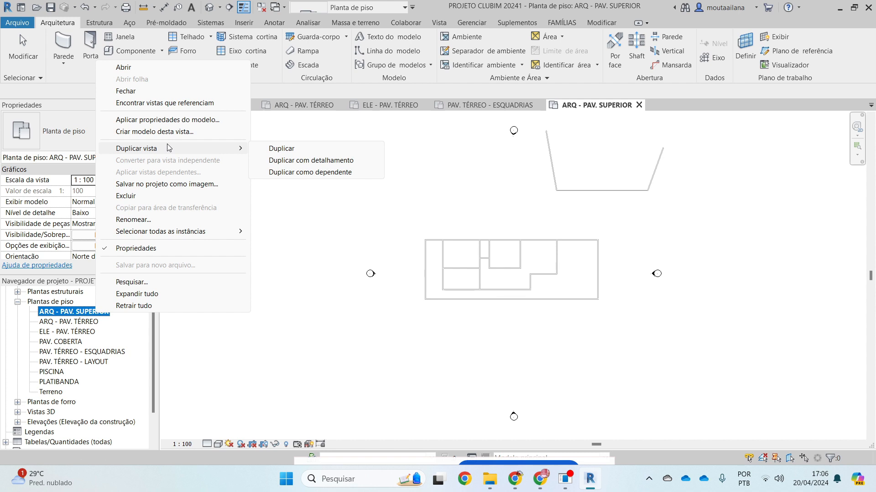
left_click(291, 153)
Step: Rename the duplicated upper-floor plan view as ELE - PAV. SUPERIOR
right_click(92, 322)
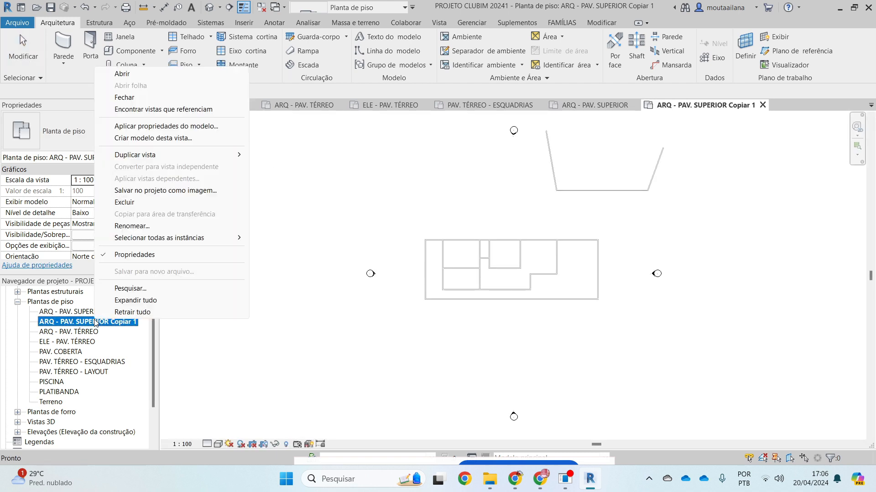
left_click(146, 226)
left_click_drag(105, 323, 172, 335)
key("BackSpace")
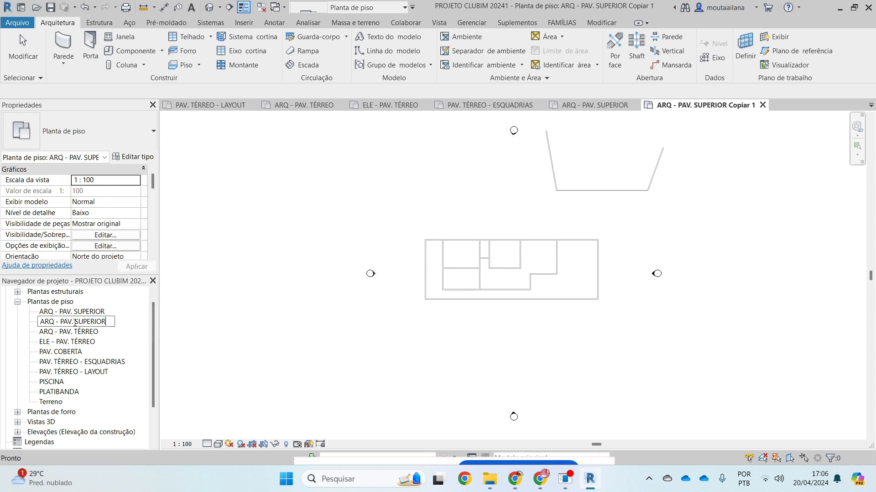
double_click(56, 323)
type("ELE")
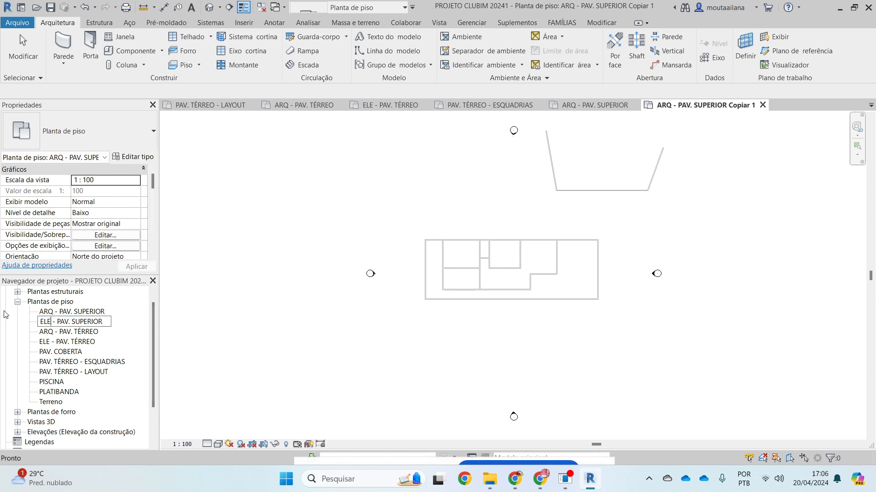
left_click(243, 310)
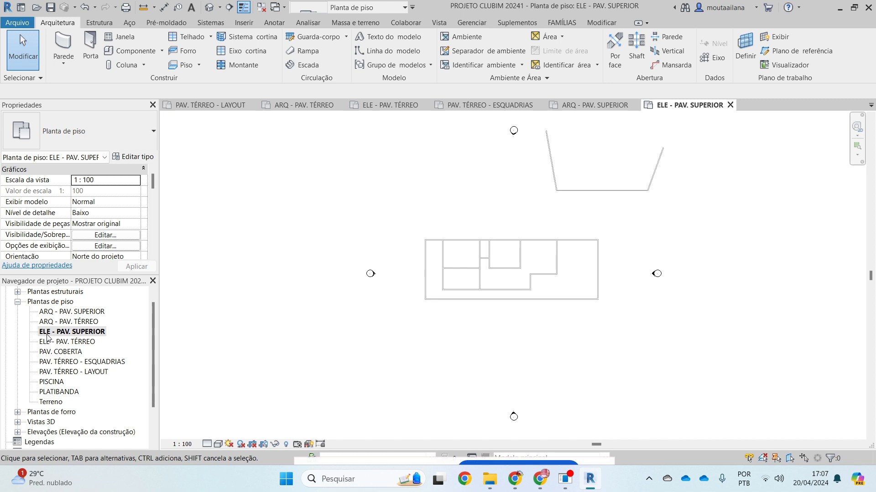
Step: Rename the floor plan view PISCINA as ARQ - PISCINA
right_click(51, 382)
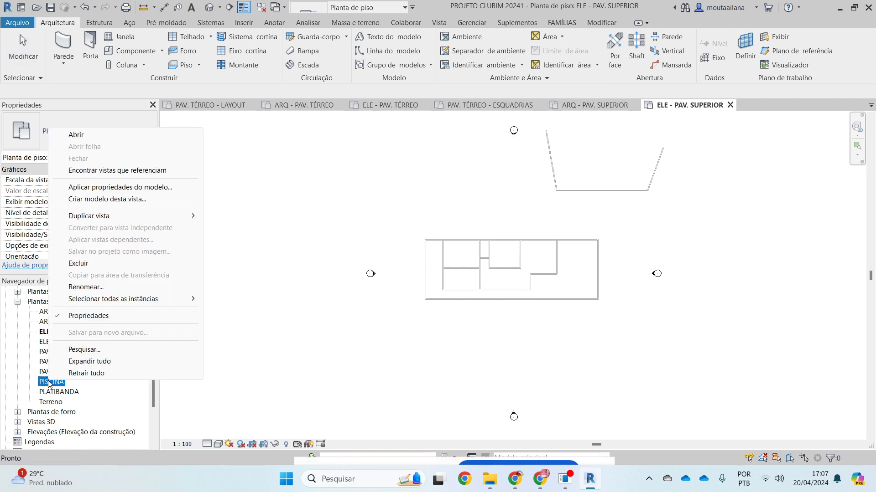
left_click(72, 294)
key("Home")
type("ARQ -")
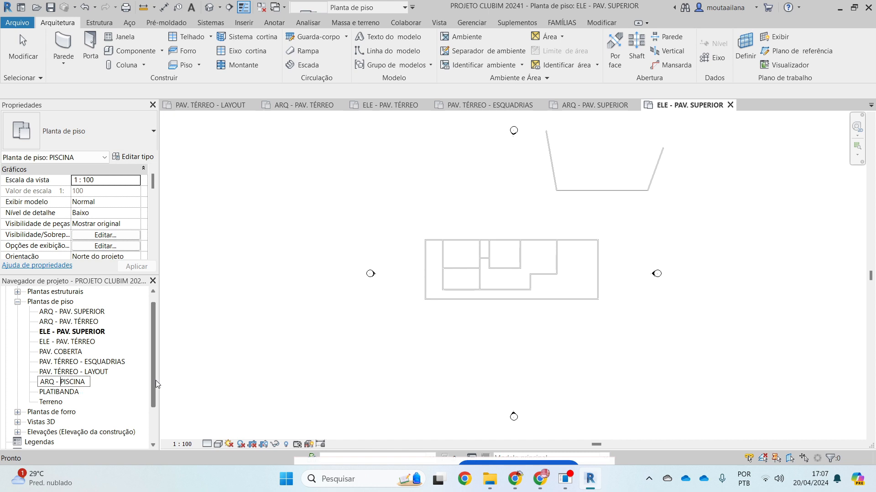
key("Return")
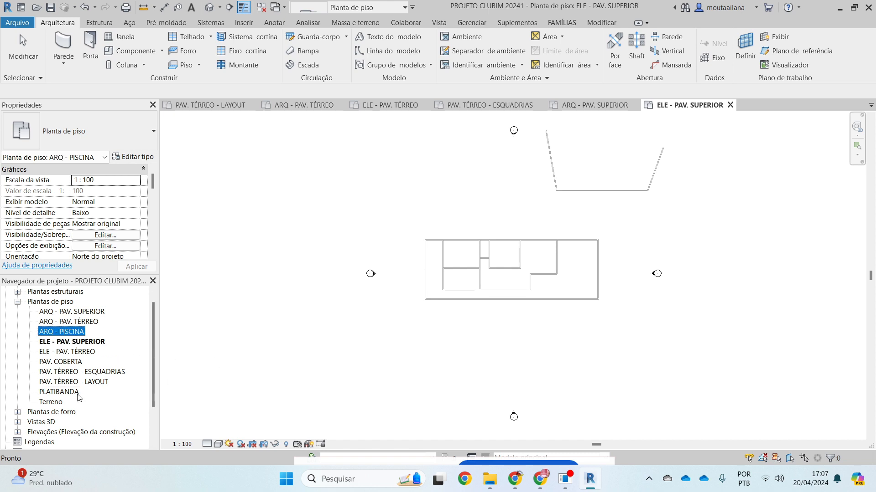
Step: Rename the floor plan view PAV. COBERTA as ARQ - PAV. COBERTA
right_click(58, 363)
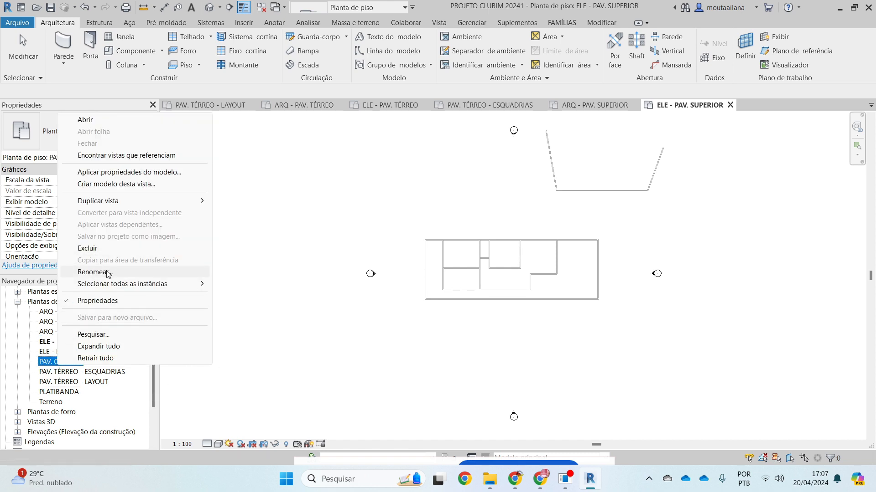
left_click(106, 273)
left_click(40, 362)
type("ARQ -")
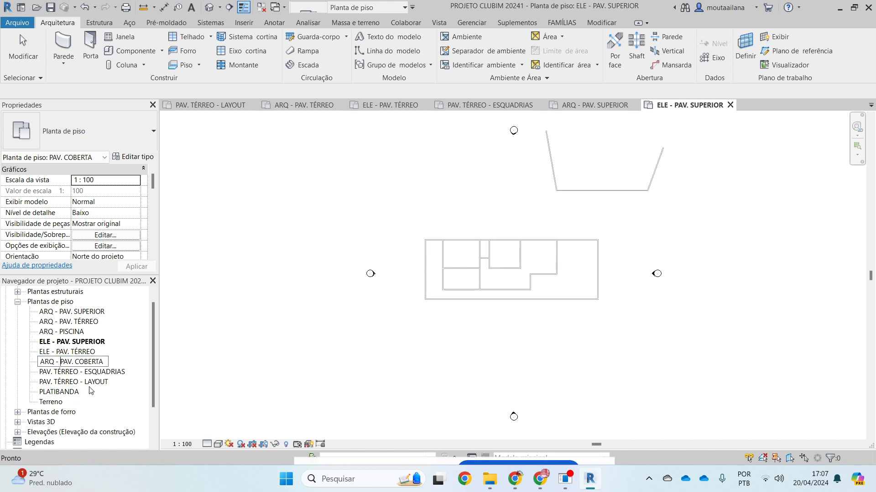
key("Return")
Step: Rename the floor plan view PLATIBANDA as ARQ - PLATIBANDA
right_click(64, 389)
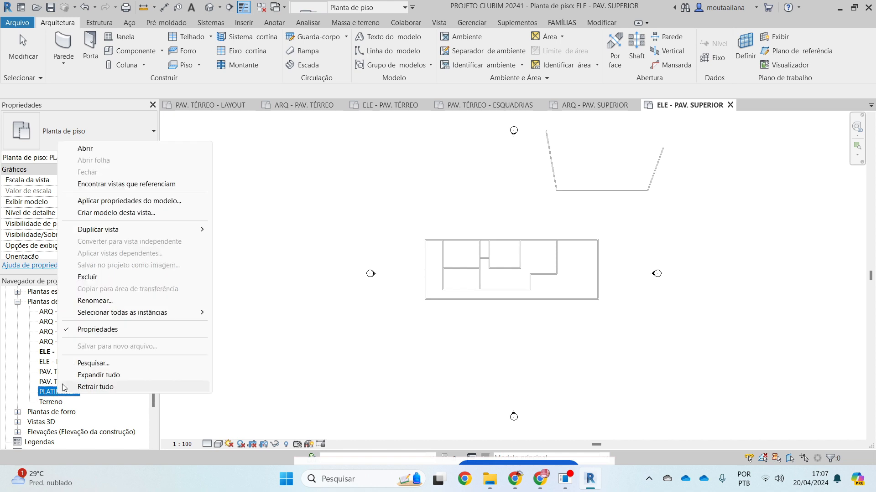
left_click(96, 301)
left_click(42, 392)
type("ARQ - PLATIBANDA")
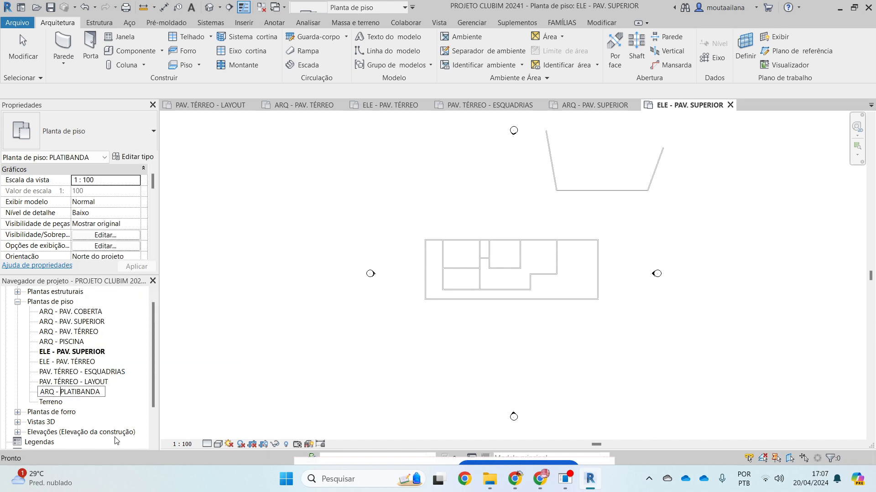
left_click(107, 370)
left_click(47, 403)
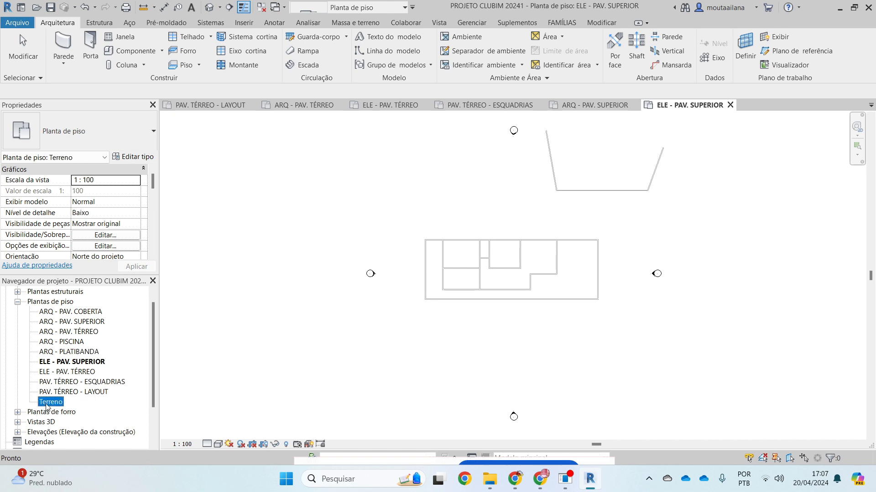
left_click(69, 353)
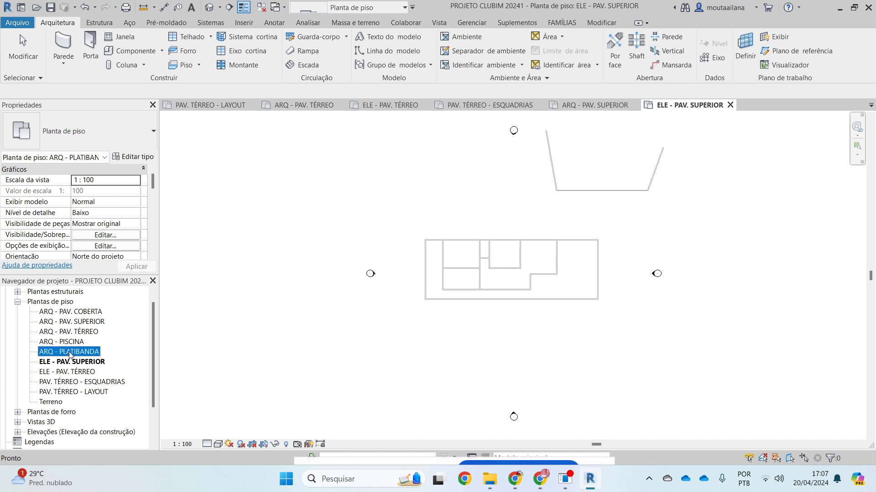
left_click(56, 402)
left_click(69, 357)
left_click(76, 367)
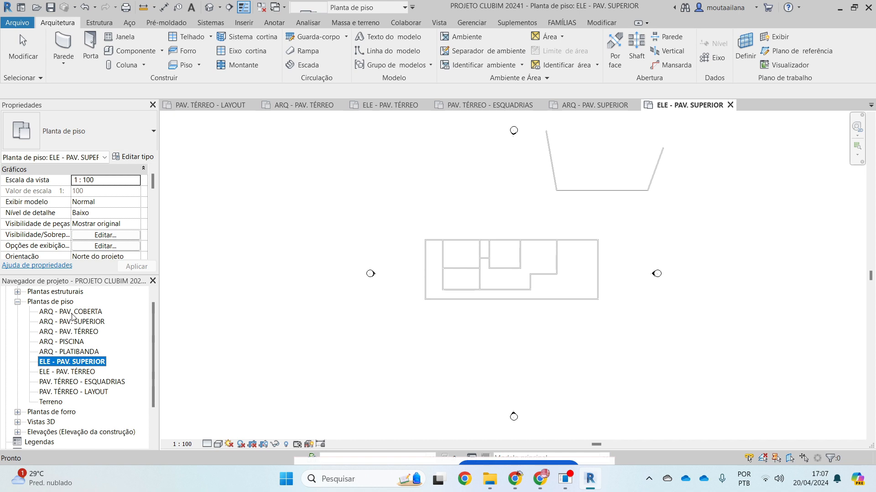
left_click(74, 373)
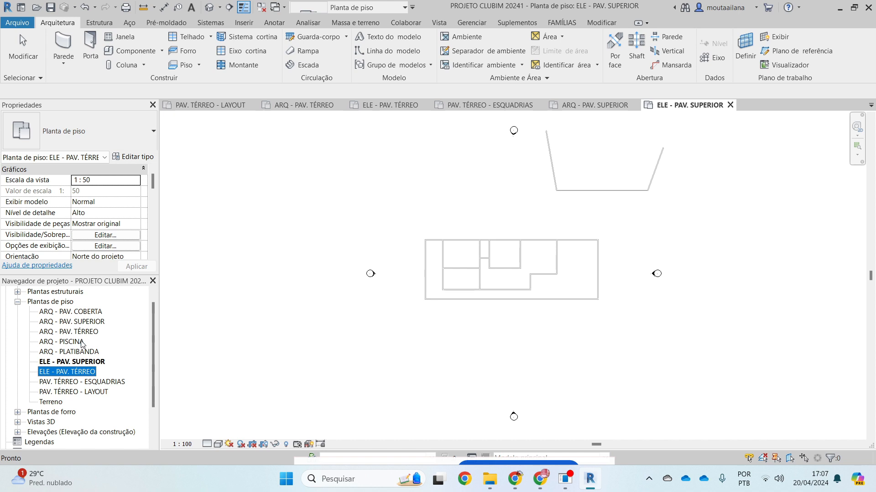
Step: Rename the floor plan view PAV. TÉRREO - ESQUADRIAS as ESQ - PAV. TÉRREO
left_click(85, 384)
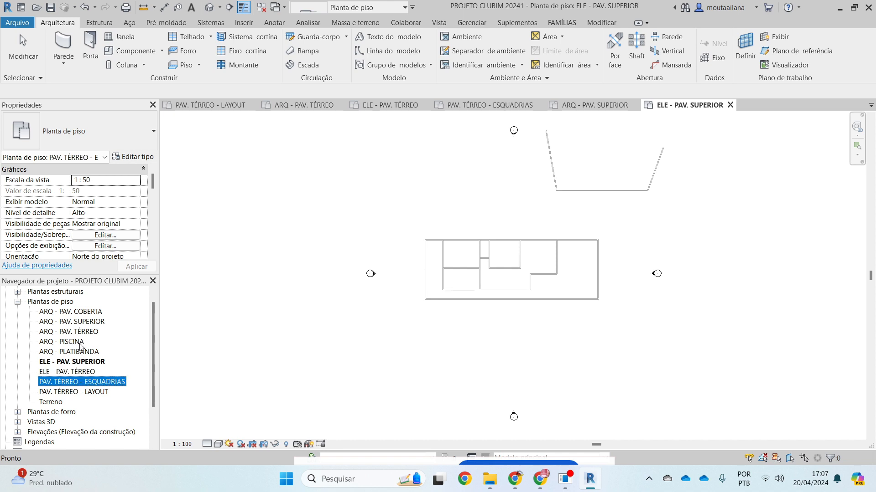
right_click(79, 383)
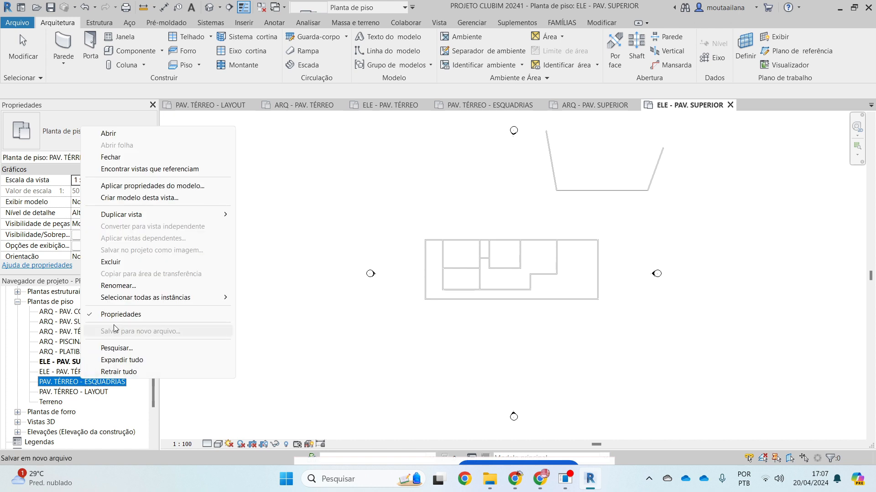
left_click(121, 289)
left_click(40, 381)
type("EAPAV. TÉRREO - ESQUADRIAS")
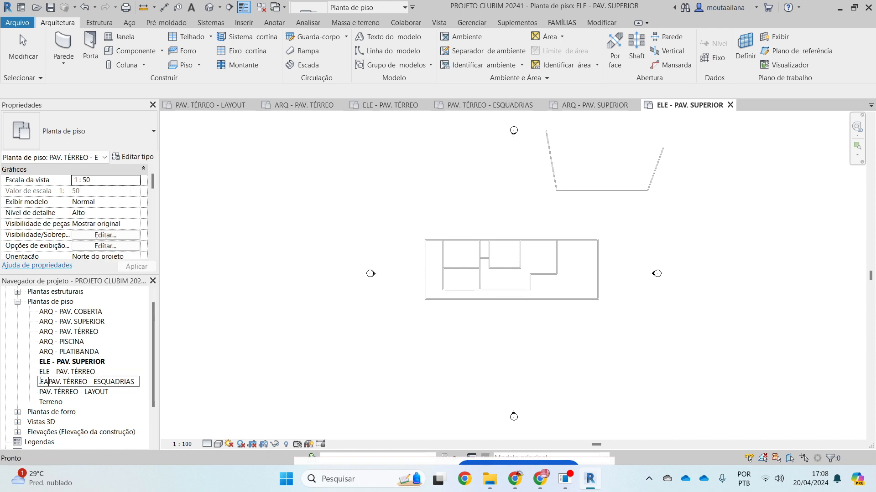
key("BackSpace")
type("SQ -")
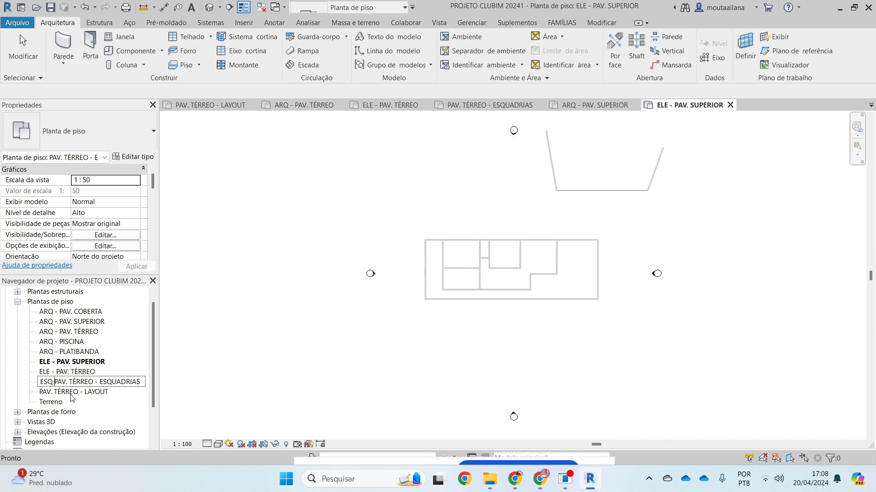
left_click_drag(99, 382, 292, 407)
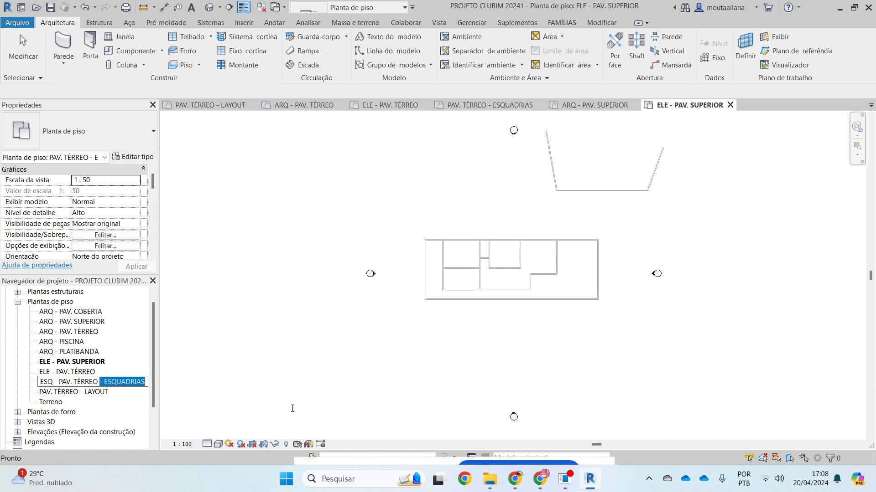
key("BackSpace")
left_click_drag(57, 381, 1, 376)
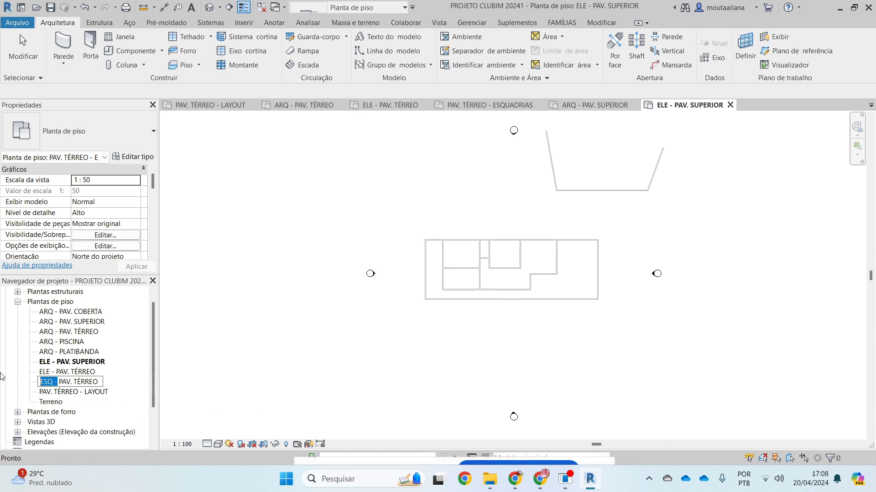
key("Return")
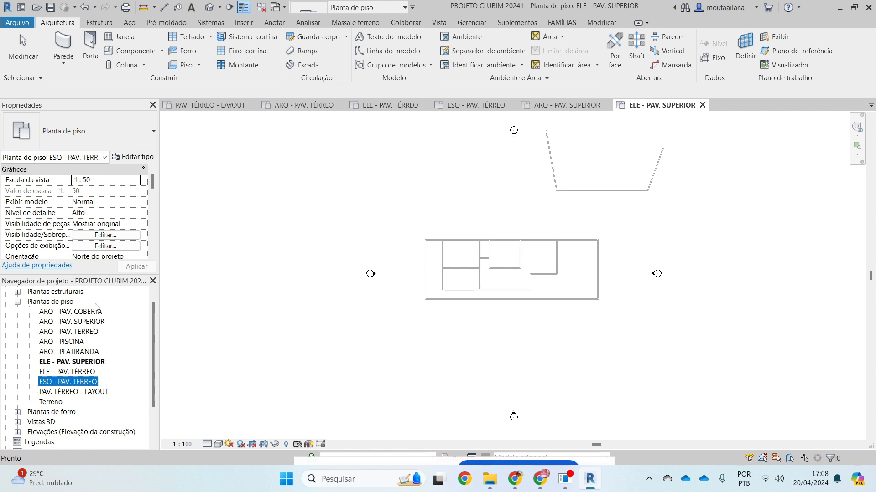
Step: Duplicate the floor plan view ARQ - PAV. SUPERIOR
left_click(73, 322)
right_click(100, 323)
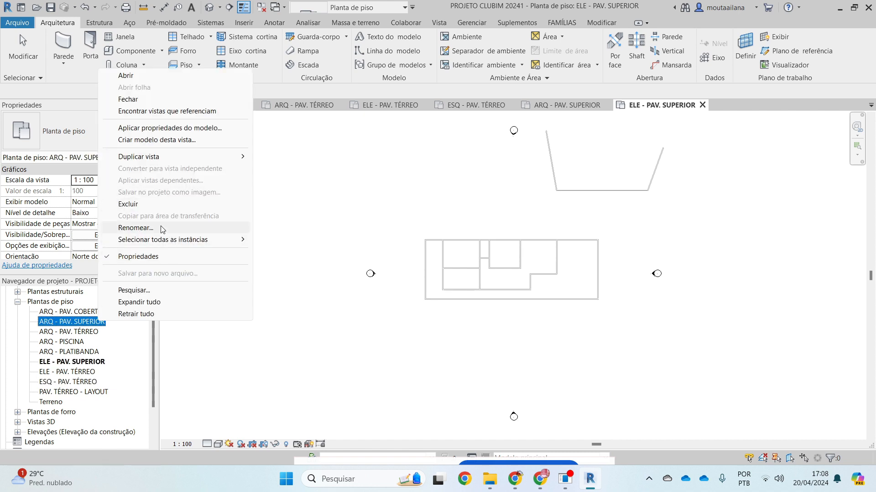
mouse_move(183, 158)
left_click(280, 158)
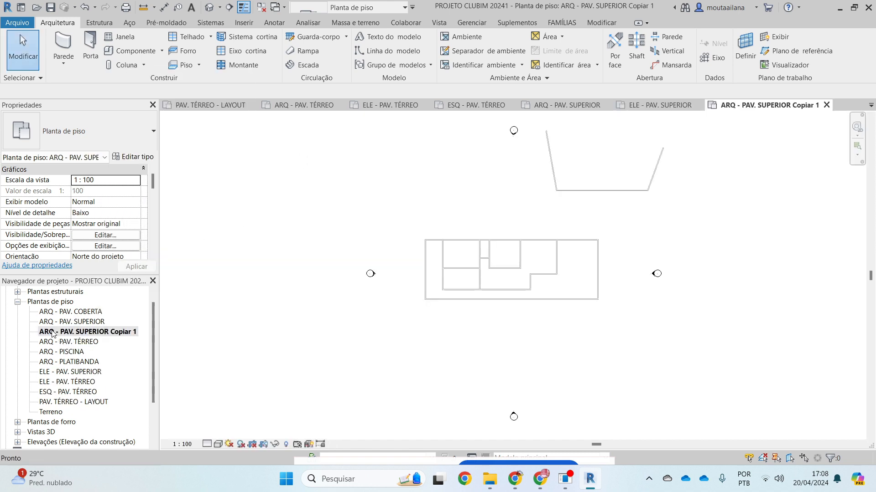
Step: Rename the duplicated upper-floor plan view as ESQ - PAV. SUPERIOR
right_click(53, 332)
left_click(89, 237)
left_click_drag(62, 332, 3, 318)
type("ESQ -")
left_click_drag(101, 332, 162, 347)
type("R")
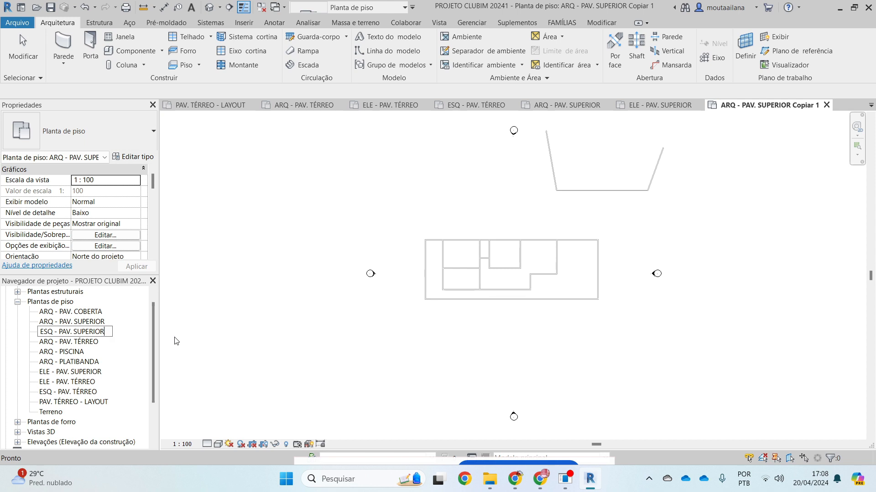
key("Return")
Step: Close all inactive views and open the floor plan view ARQ - PAV. TÉRREO
left_click(66, 393)
left_click(64, 383)
left_click(67, 393)
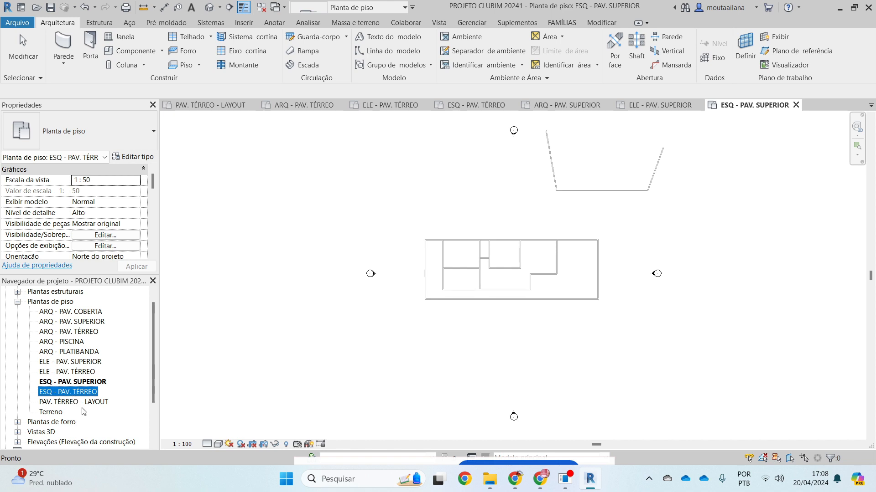
left_click(351, 341)
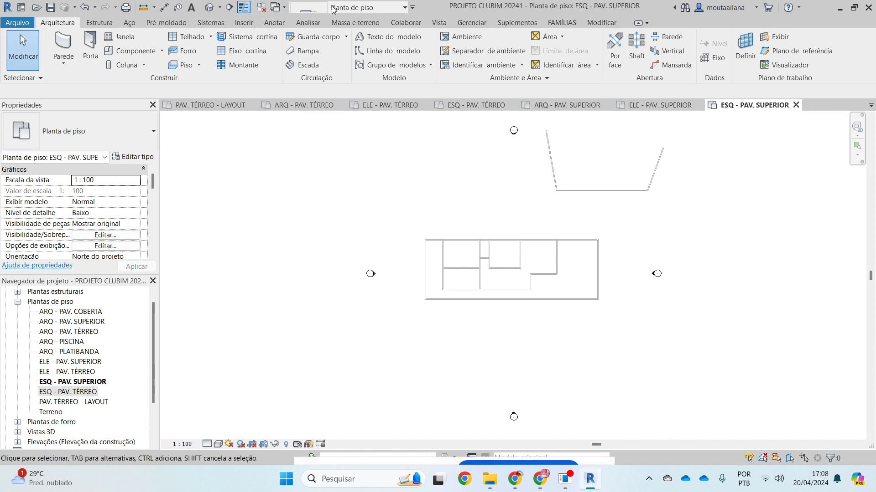
left_click(261, 7)
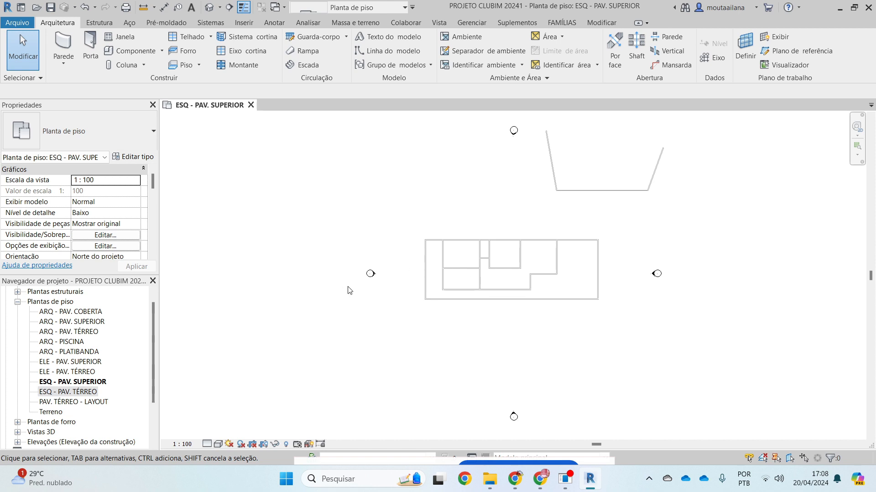
left_click(81, 332)
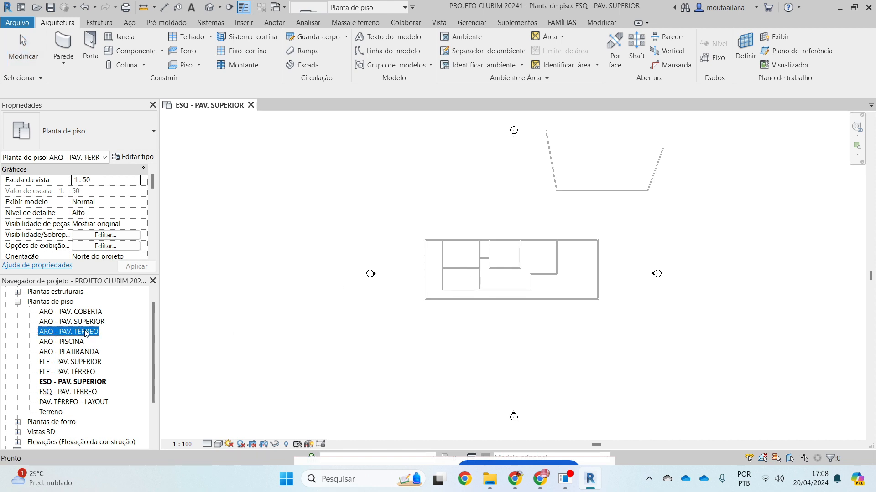
double_click(86, 333)
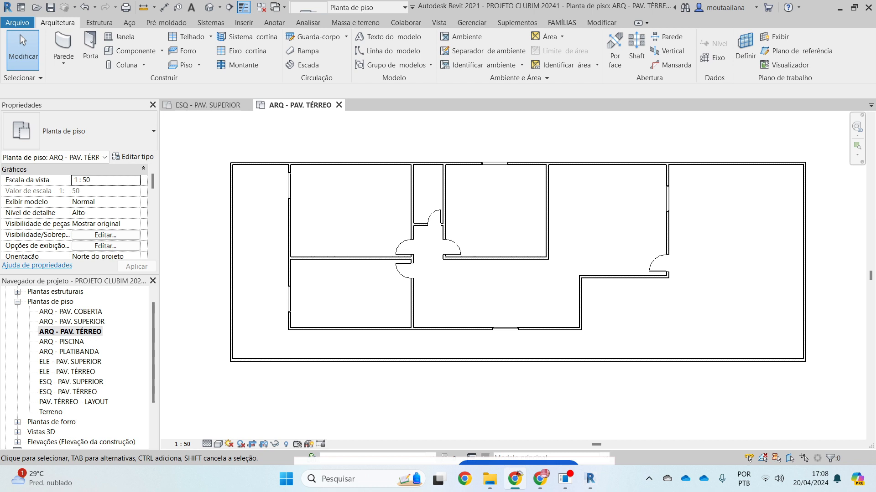
scroll(412, 214, "up", 2)
left_click(444, 223)
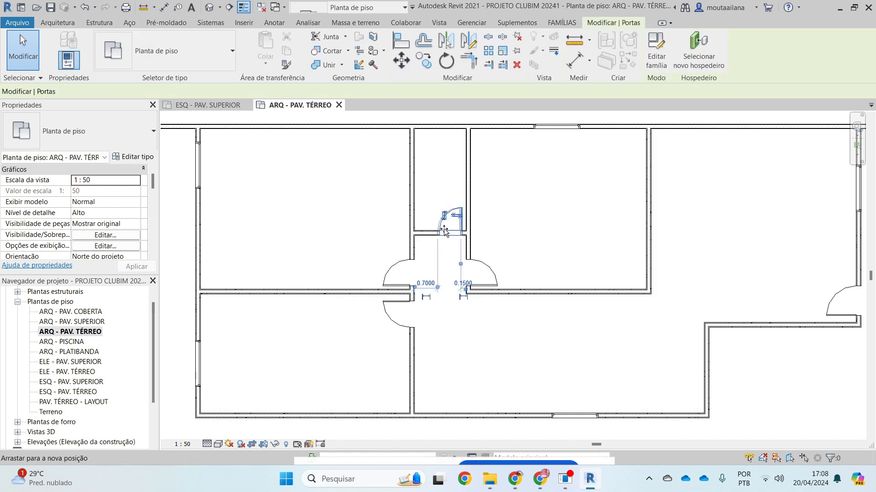
left_click(524, 195)
scroll(400, 206, "down", 2)
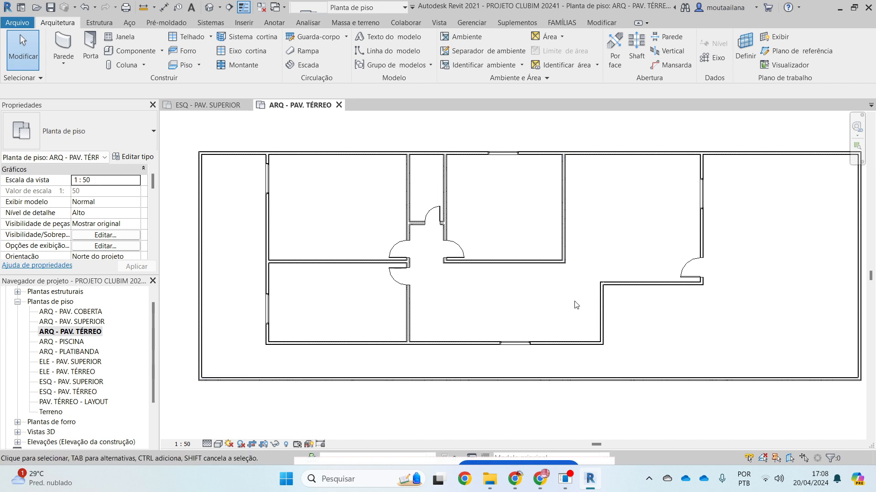
scroll(607, 276, "up", 1)
key("a")
key("l")
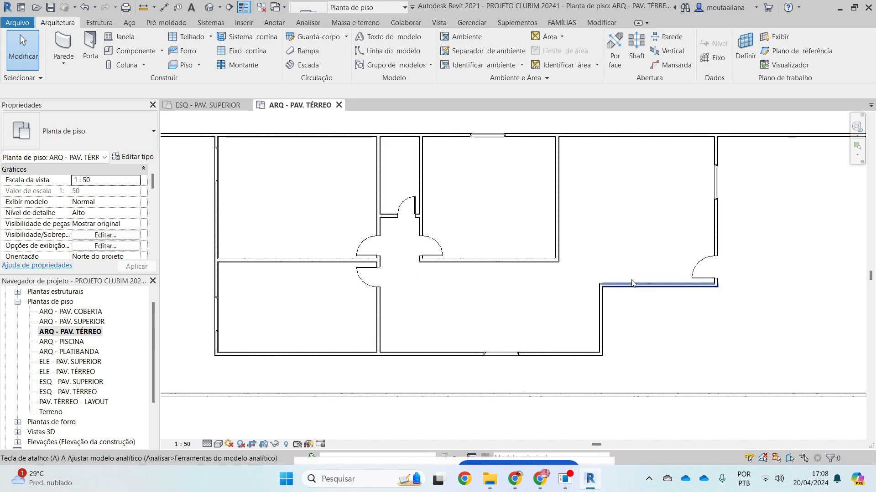
scroll(692, 271, "up", 2)
key("Escape")
Step: Move the entrance door farther up its wall and align the horizontal wall below it with the lower face of the middle room's wall
left_click_drag(705, 250, 707, 192)
left_click(620, 208)
key("a")
key("l")
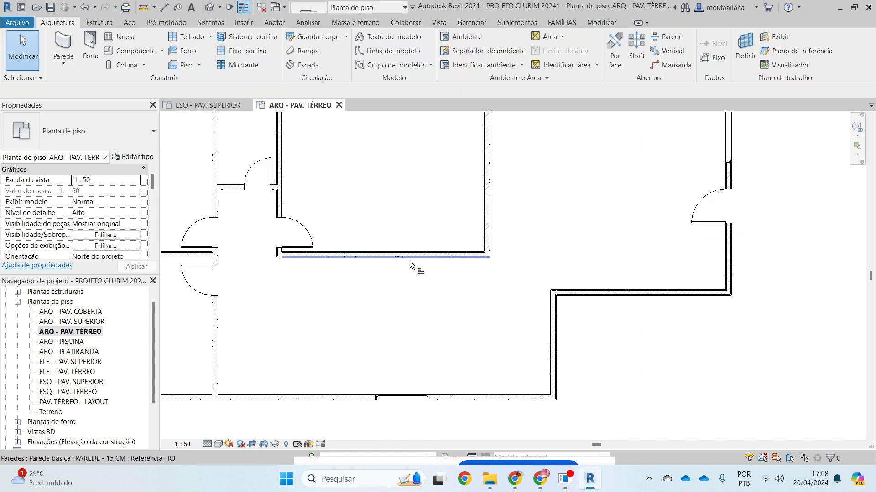
left_click(398, 259)
left_click(576, 296)
scroll(684, 251, "up", 1)
key("Escape")
Step: Move the entrance door to about 0.25 m from the realigned wall and shift the middle room's right-hand wall slightly to the left
left_click(694, 256)
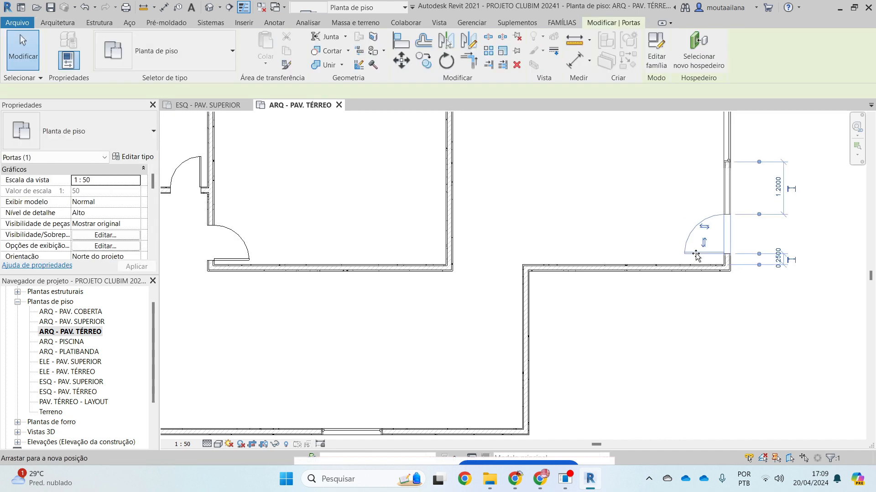
scroll(694, 274, "down", 2)
mouse_move(554, 215)
left_mouse_down()
mouse_move(520, 212)
mouse_move(540, 214)
left_mouse_up()
left_click(610, 215)
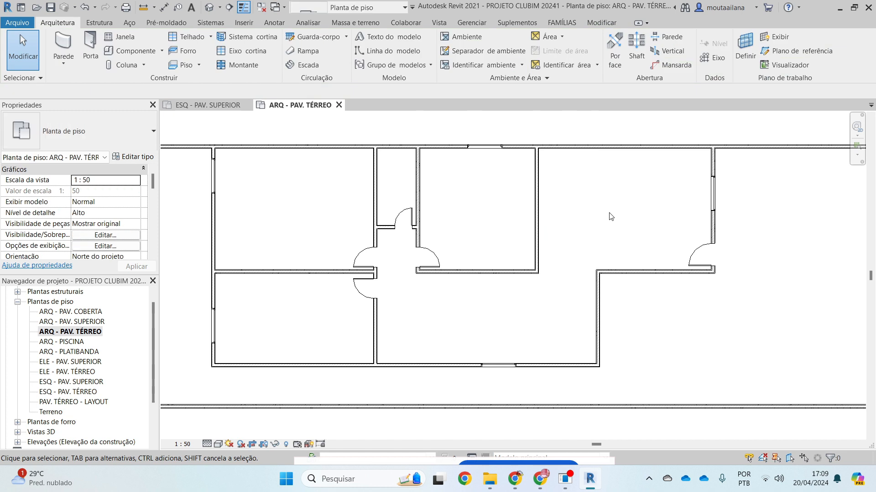
Step: Place rooms in the three enclosed upper spaces, the lower-left space and the large irregular living area
left_click(462, 38)
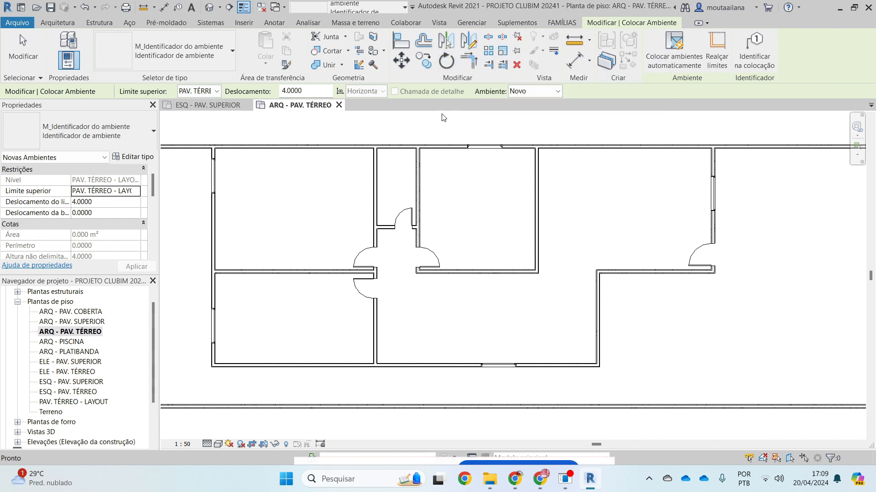
left_click(464, 204)
left_click(393, 171)
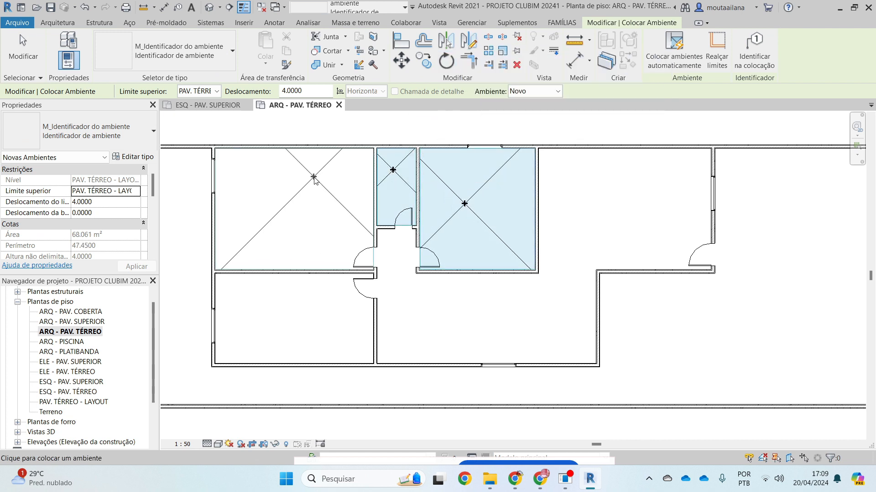
left_click(313, 176)
left_click(316, 295)
left_click(491, 300)
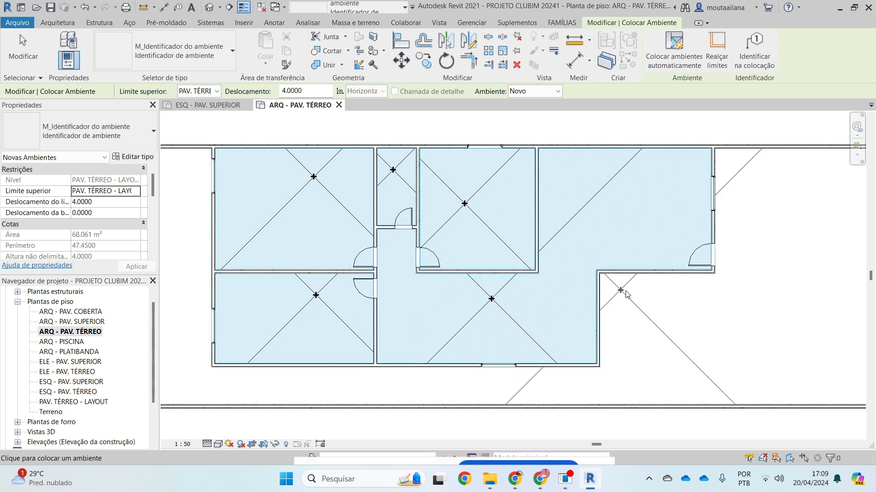
key("Escape")
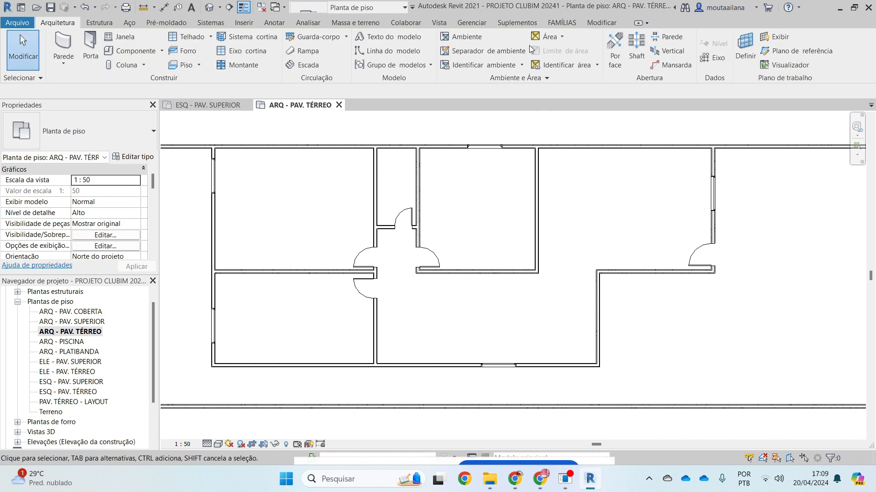
Step: Draw a horizontal room separation line from the middle room's lower-right corner to the corner of the entrance wall
left_click(455, 51)
scroll(547, 262, "up", 4)
left_click(533, 302)
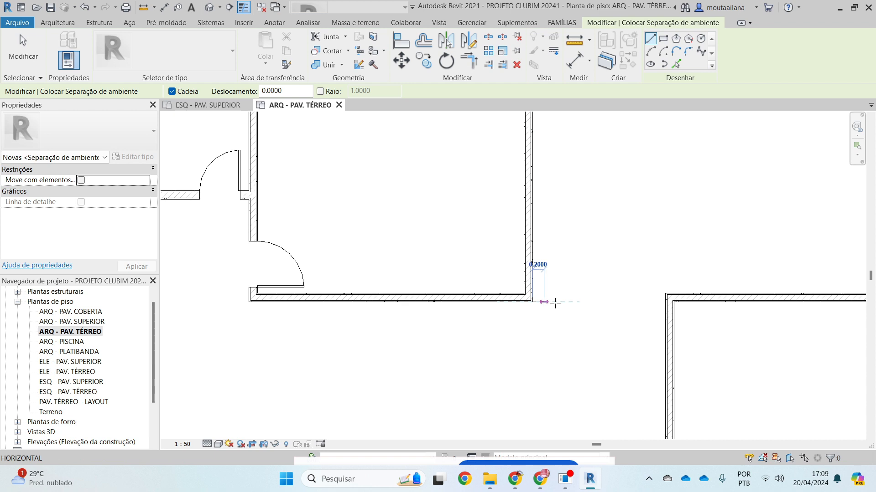
left_click(669, 301)
key("Escape")
Step: Draw a second room separation line across the hallway opening, from the middle room's lower-left corner to the opposite wall
scroll(684, 290, "down", 2)
scroll(409, 280, "up", 2)
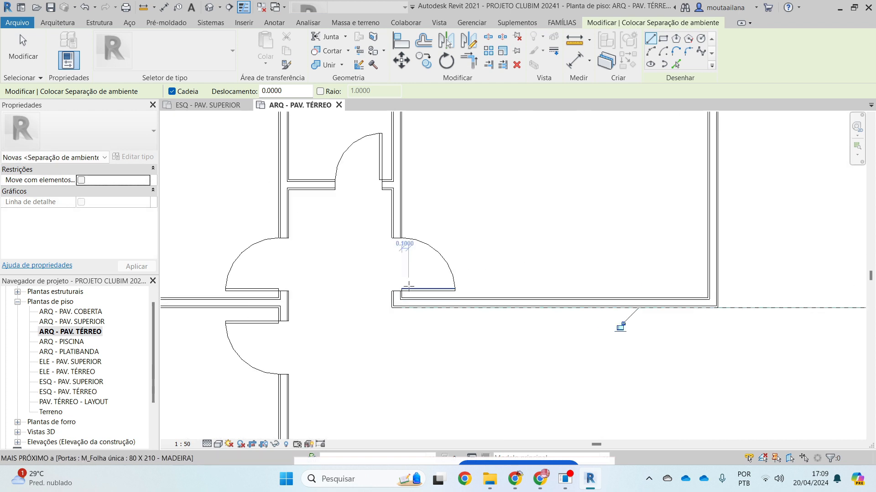
left_click(391, 307)
left_click(278, 307)
key("Escape")
scroll(302, 302, "down", 5)
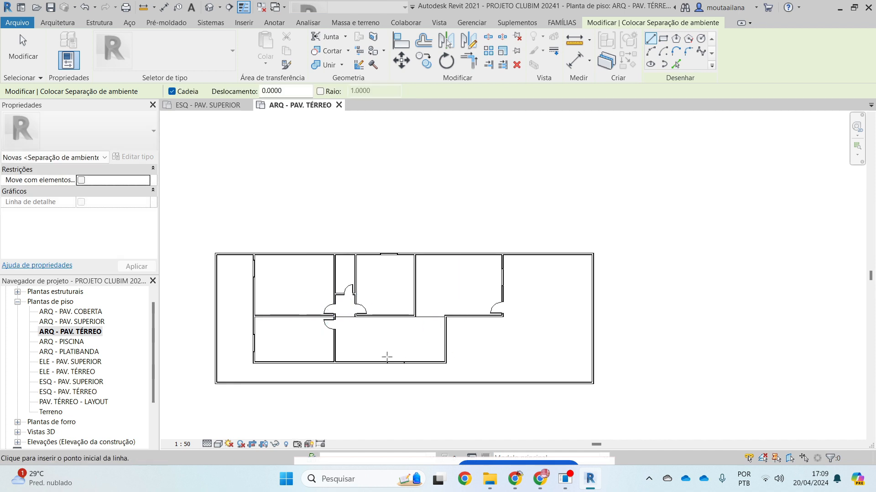
scroll(393, 370, "up", 3)
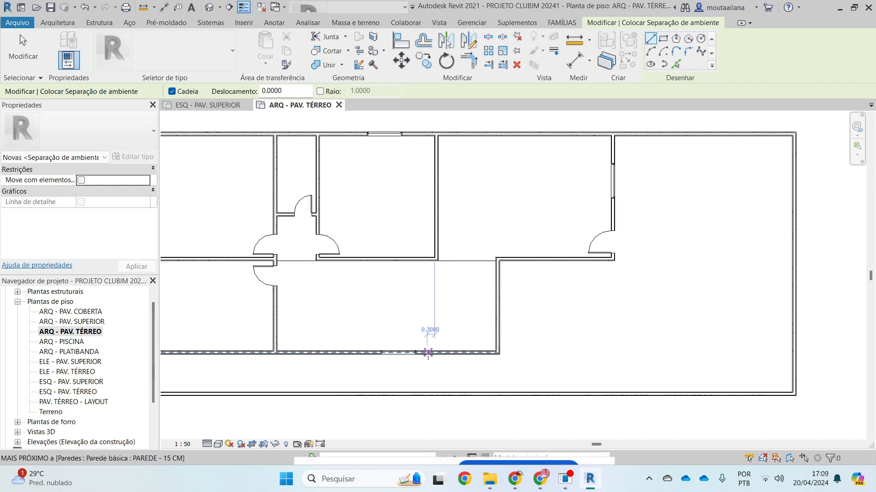
scroll(530, 324, "down", 1)
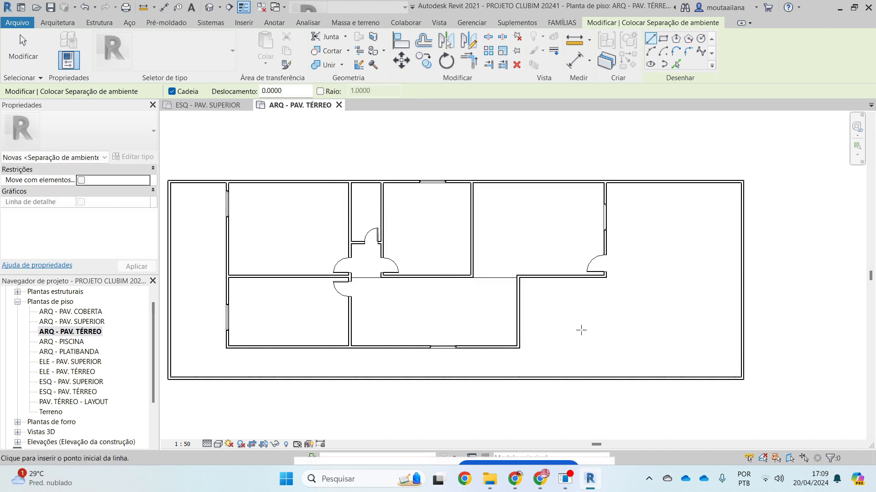
scroll(505, 317, "up", 1)
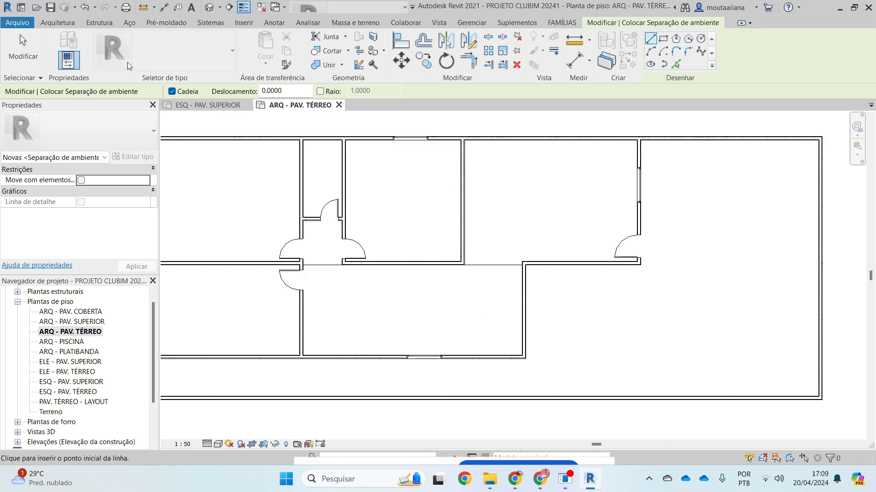
key("Escape")
Step: Draw a horizontal PAREDE - 15 CM wall about 4.40 m long from the lower living area's right-hand wall into the space
key("w")
key("a")
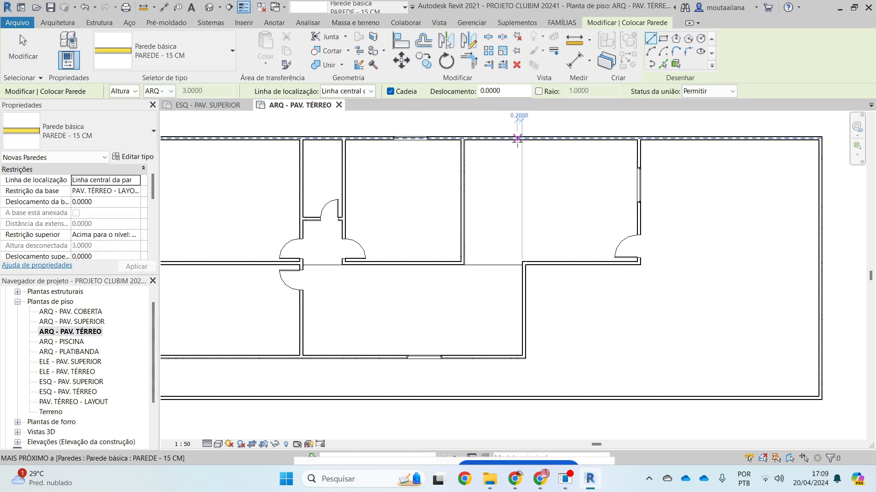
left_click(524, 299)
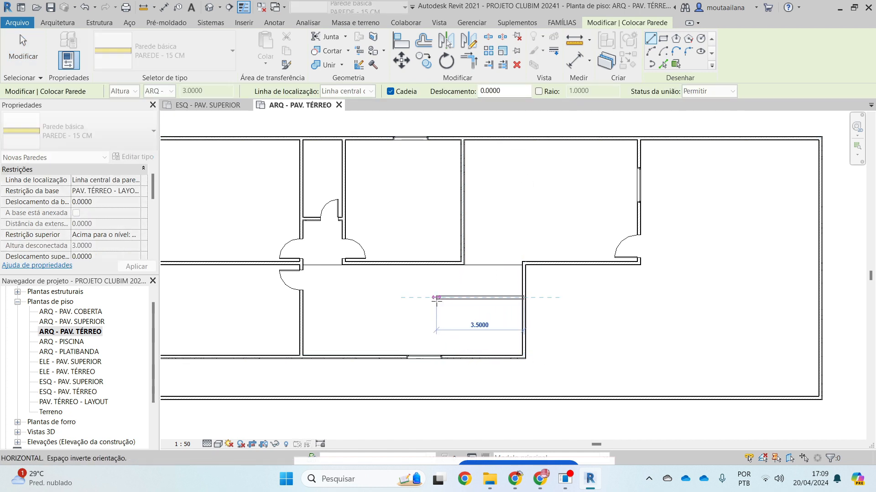
left_click(413, 298)
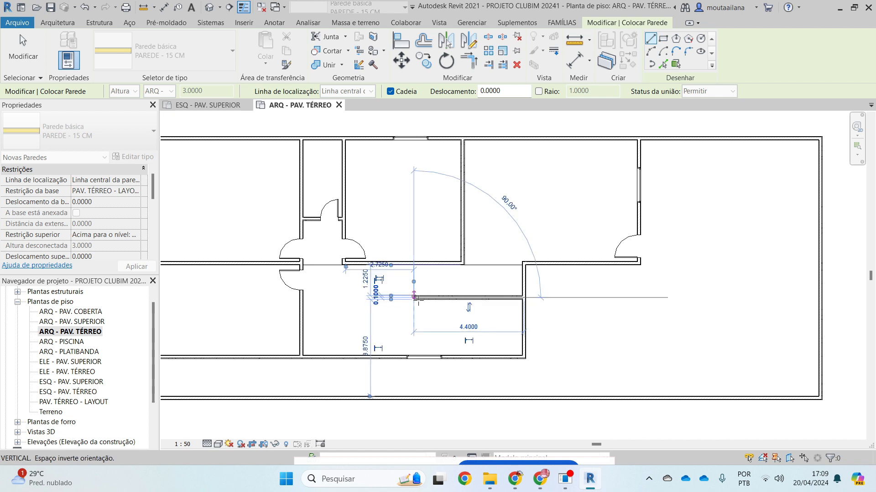
key("Escape")
key("Escape")
Step: Move the window in the living area's lower wall to the left, clear of the new partition
left_click_drag(429, 357, 344, 357)
key("Escape")
scroll(512, 289, "up", 1)
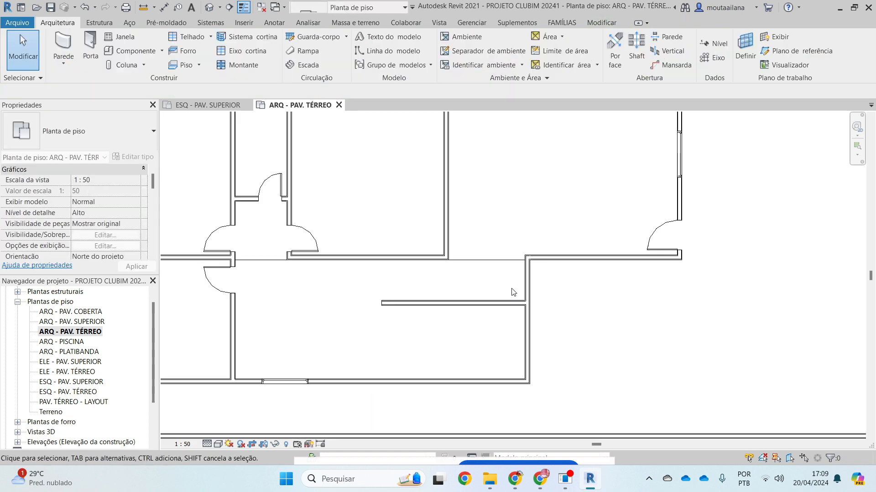
Step: Shorten the living area's horizontal partition by moving its free left end toward the right-hand wall
scroll(512, 292, "up", 1)
left_click(456, 306)
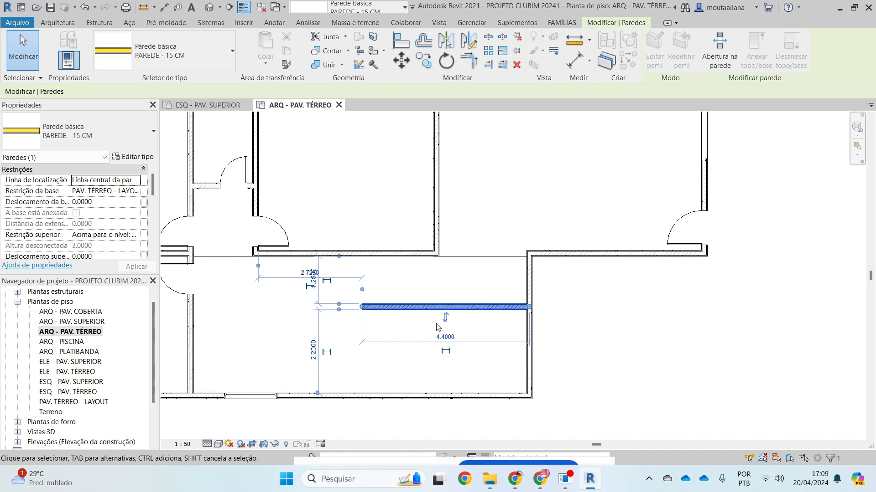
left_click_drag(362, 307, 392, 307)
key("Escape")
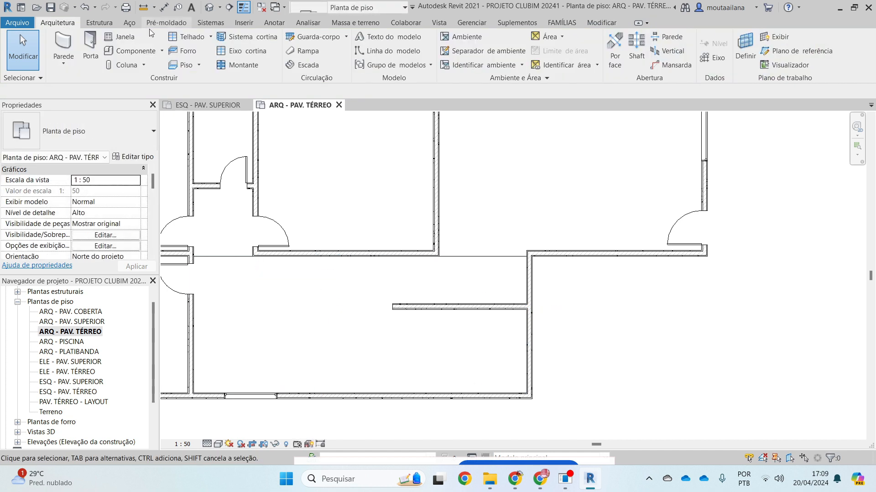
Step: Draw a room separation line from the partition's free end down to the living area's lower wall
left_click(477, 50)
left_click(392, 306)
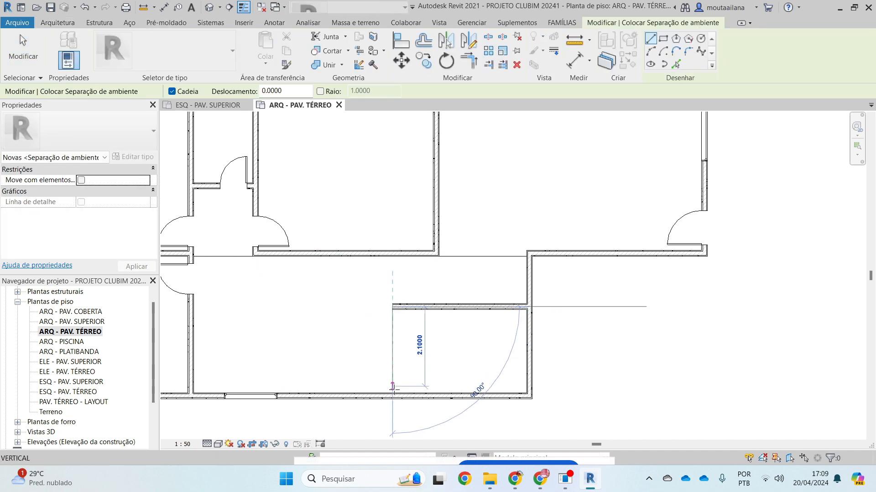
left_click(385, 395)
key("Escape")
key("Escape")
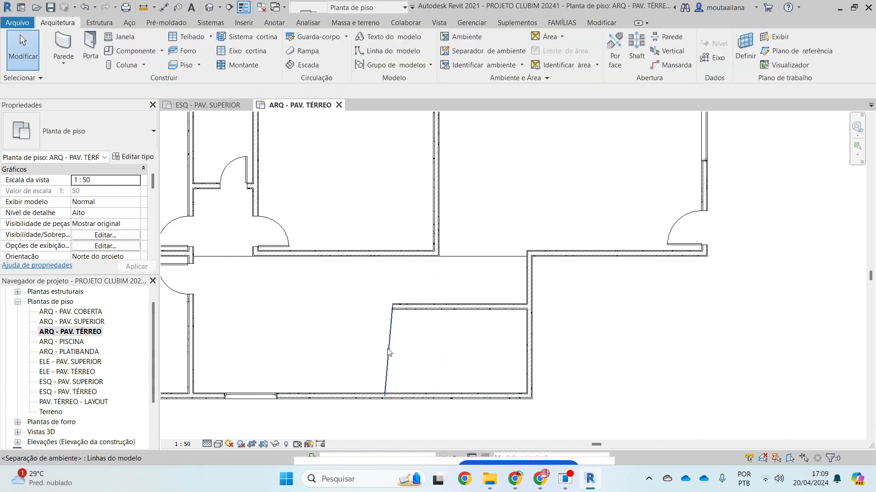
Step: Align the slanted room separation line with the end face of the partition wall
key("a")
scroll(384, 272, "up", 4)
middle_click_drag(384, 272, 314, 364)
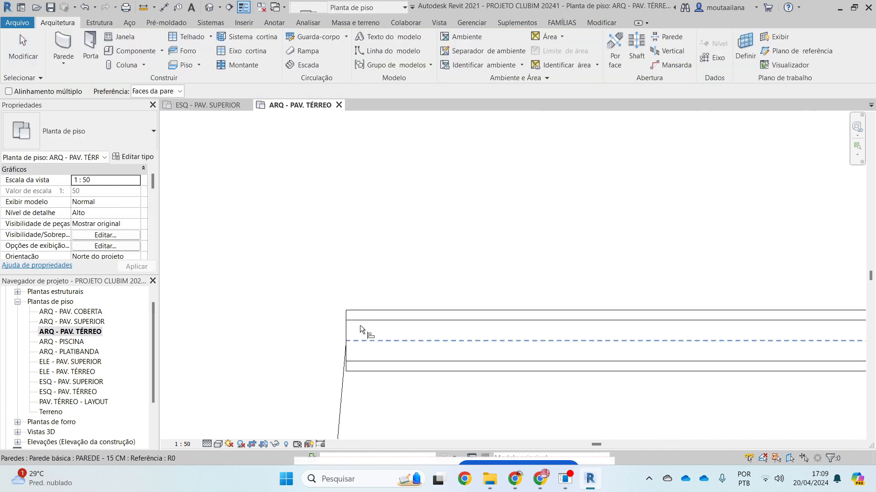
left_click(346, 332)
left_click(340, 403)
scroll(396, 267, "down", 4)
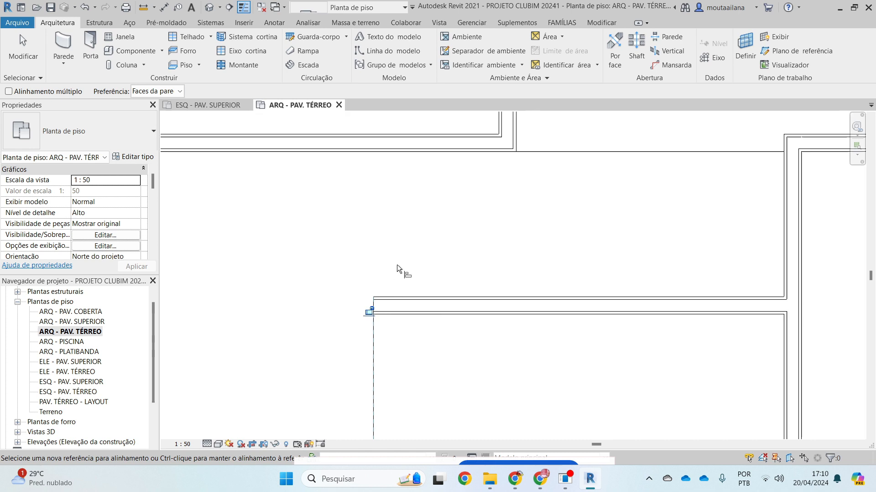
key("Escape")
scroll(479, 292, "down", 2)
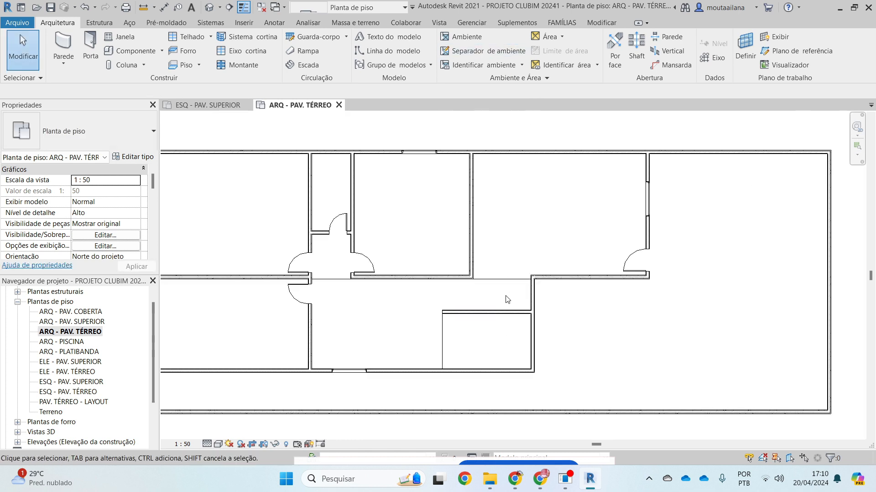
Step: Place rooms in the small partitioned space, the large upper-right room, the small hall and the open area around the house
left_click(496, 279)
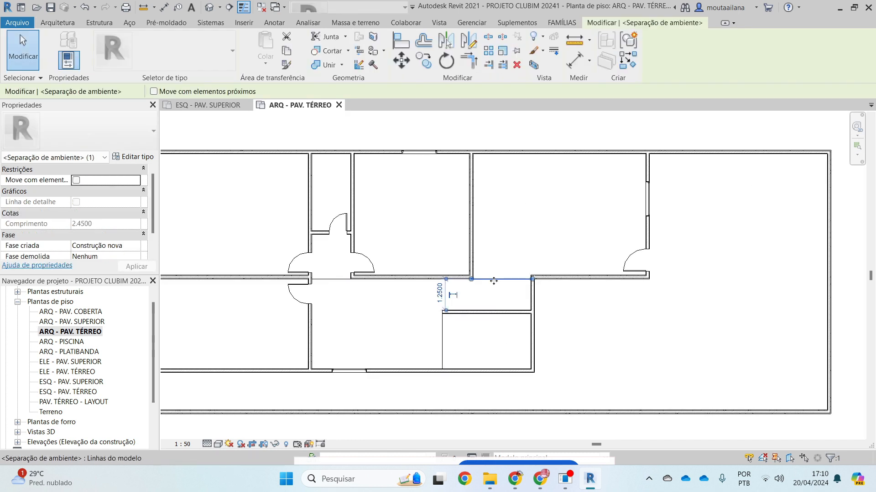
left_click(494, 137)
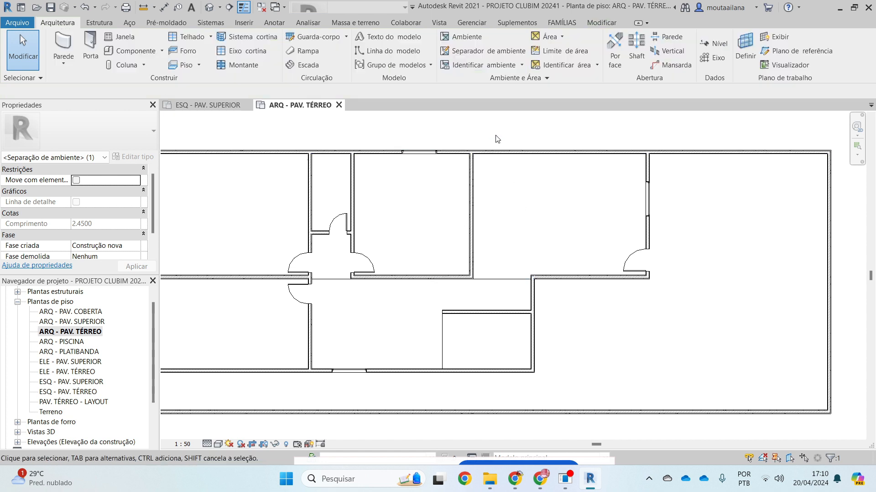
left_click(464, 38)
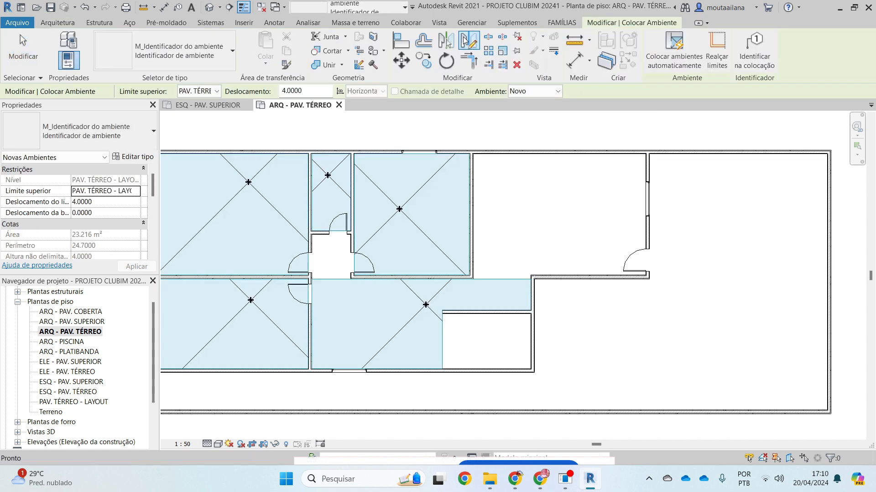
left_click(483, 335)
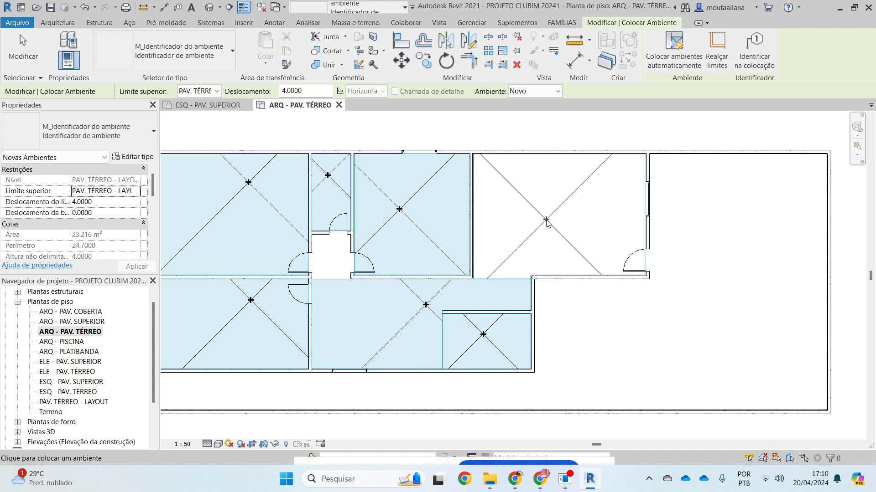
left_click(546, 219)
left_click(338, 246)
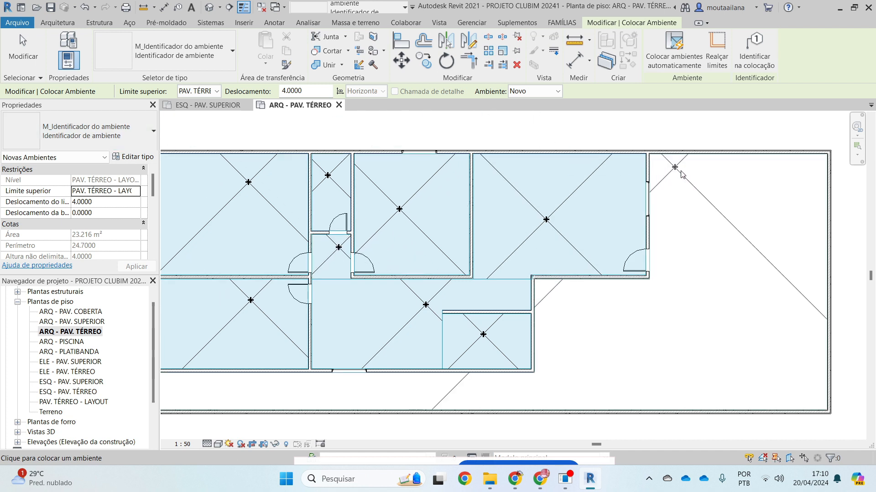
middle_click_drag(399, 231, 414, 238)
scroll(646, 178, "down", 1)
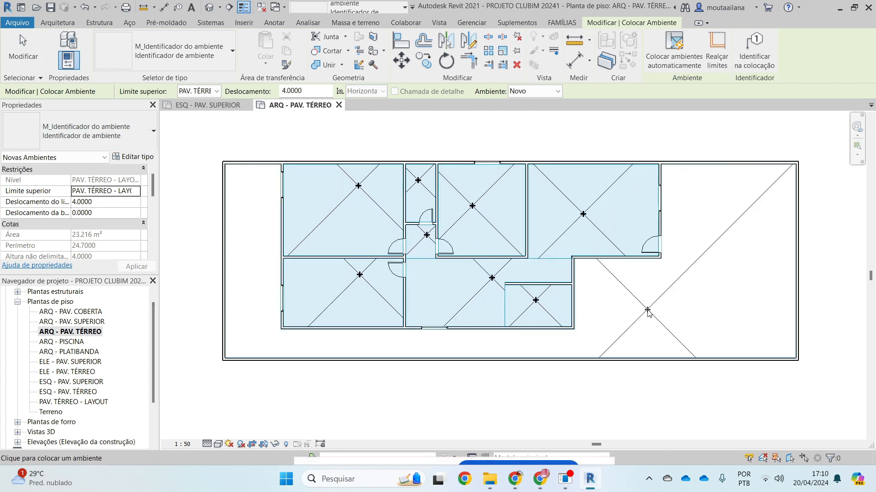
left_click(719, 257)
key("Escape")
key("Escape")
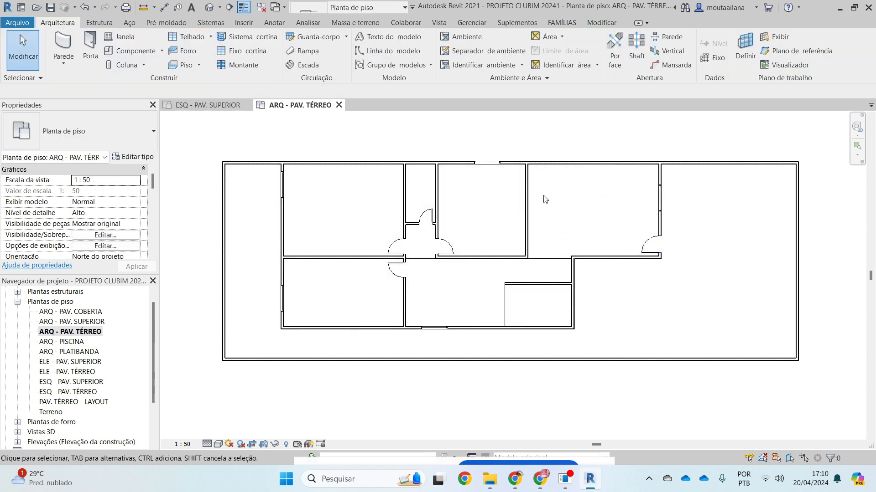
Step: Tag the two left-hand rooms, the living area, the middle room and the narrow upper room with the type Identificador de ambiente com área
left_click(469, 65)
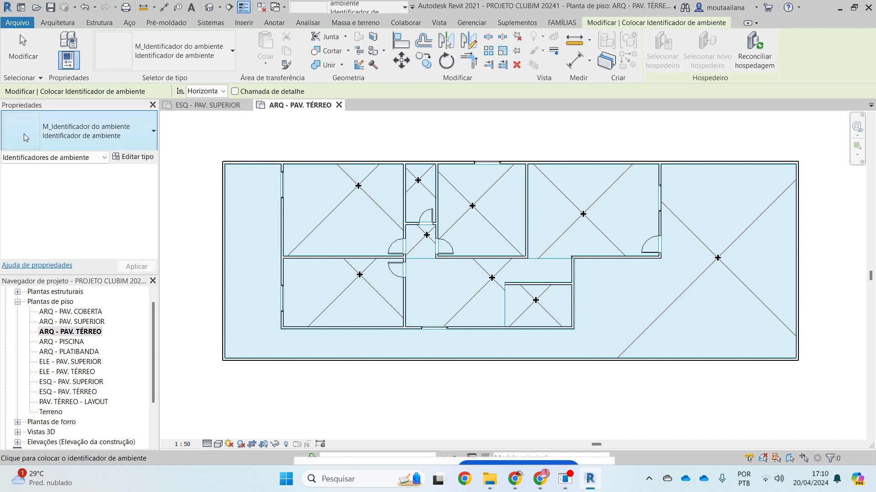
left_click(148, 124)
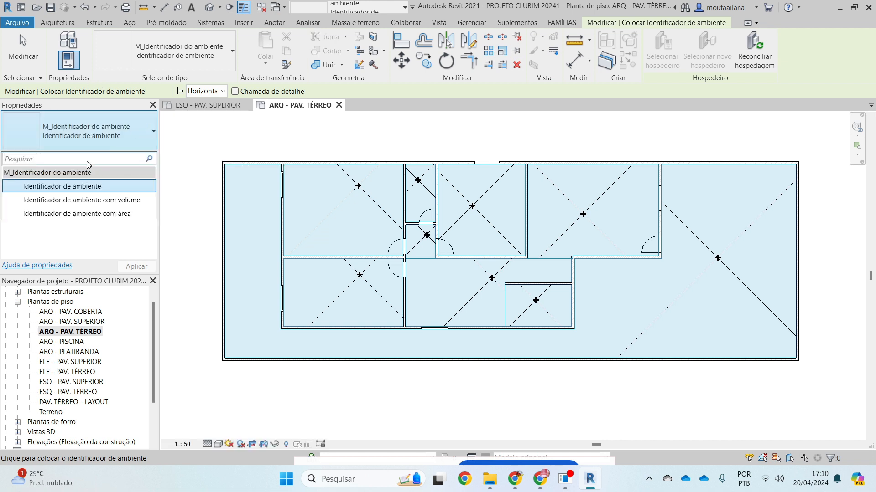
left_click(91, 213)
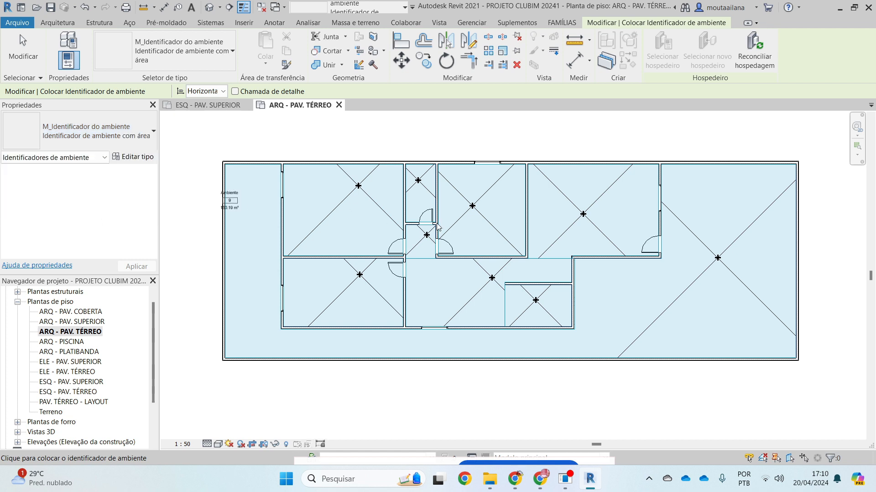
scroll(417, 226, "up", 2)
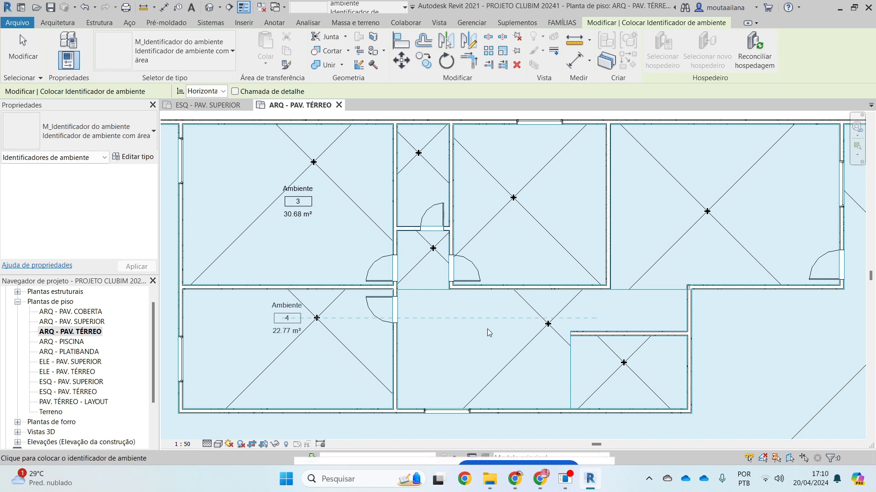
left_click(532, 190)
scroll(532, 190, "up", 3)
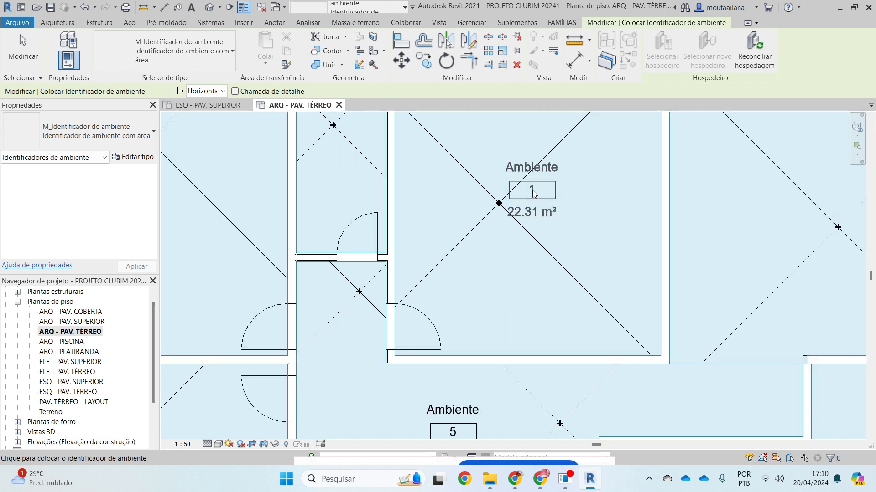
left_click(336, 134)
scroll(630, 170, "down", 3)
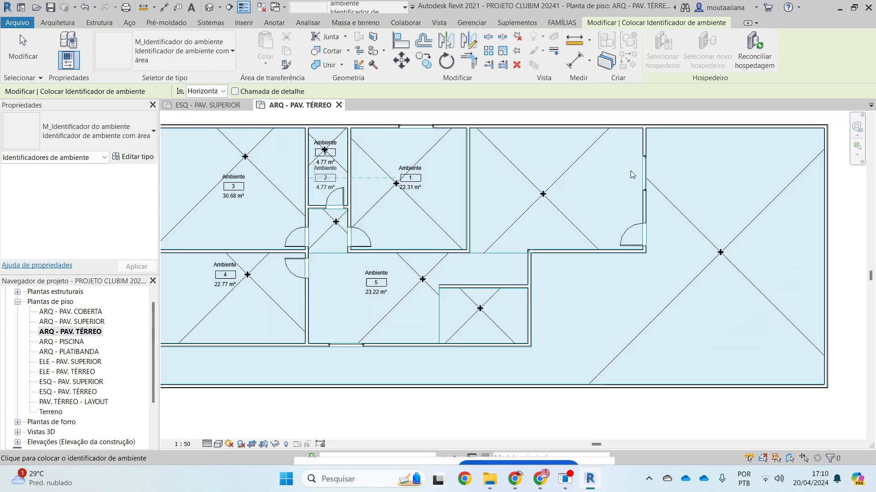
Step: Add area room tags to the large upper-right room, the small partitioned space and the small hall
left_click(658, 171)
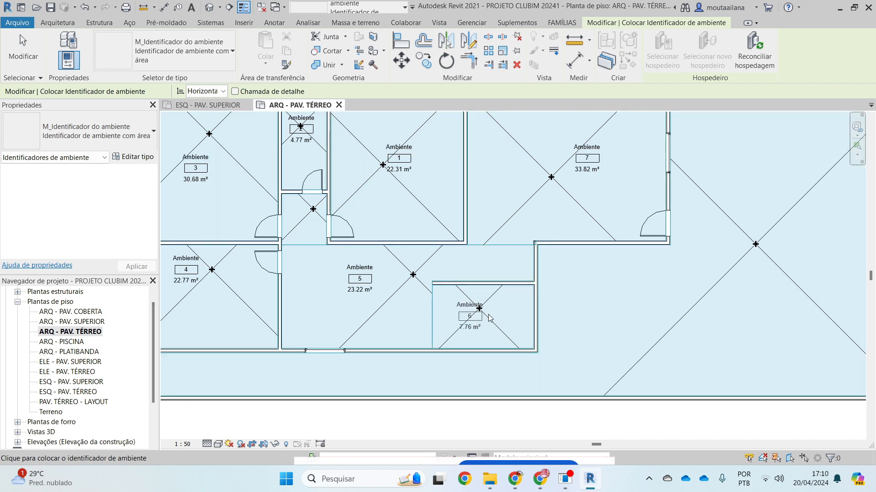
scroll(487, 315, "up", 2)
left_click(486, 314)
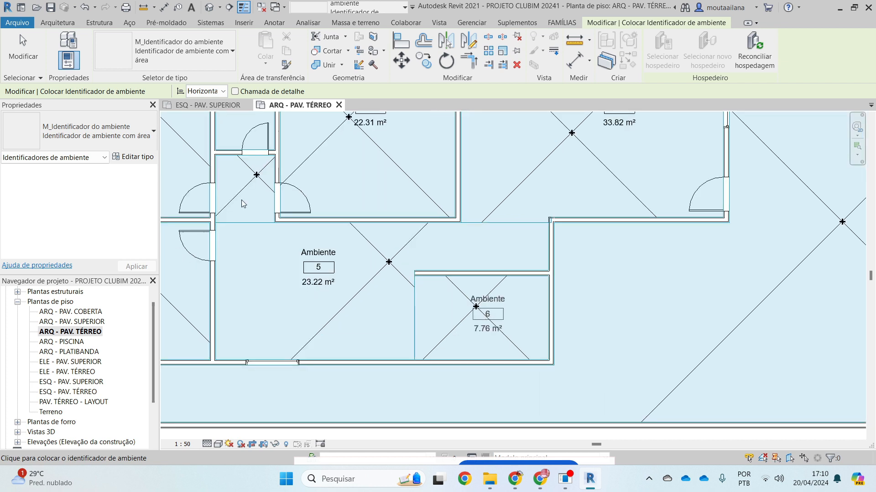
scroll(238, 195, "down", 2)
scroll(255, 213, "up", 2)
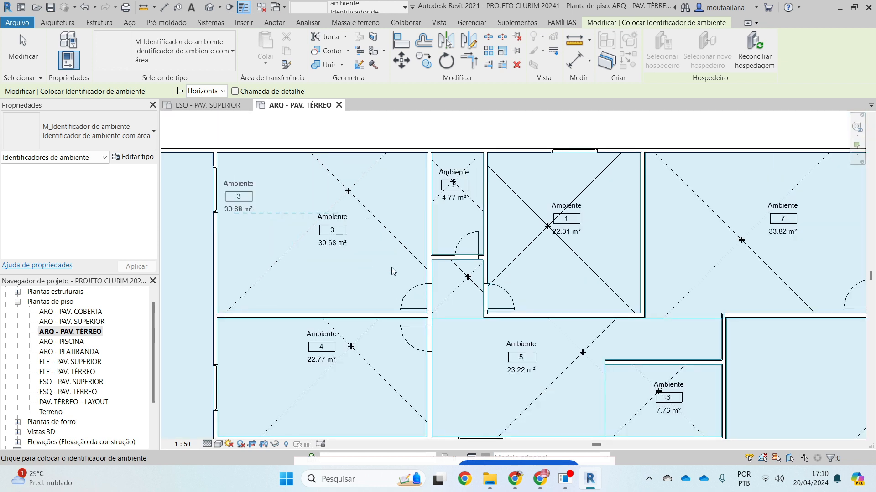
scroll(253, 210, "up", 1)
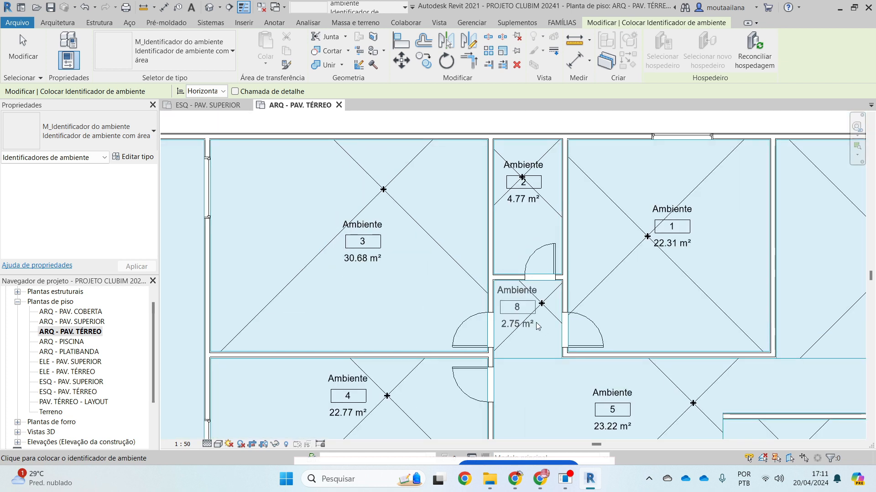
left_click(535, 312)
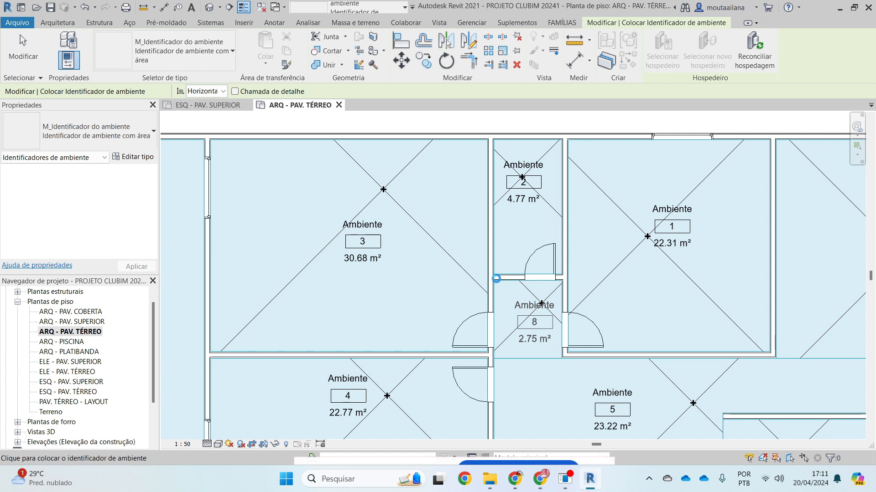
Step: Add an area room tag to the outdoor space surrounding the house, beside the partitioned space
middle_click(335, 259)
middle_click(334, 259)
scroll(344, 269, "down", 1)
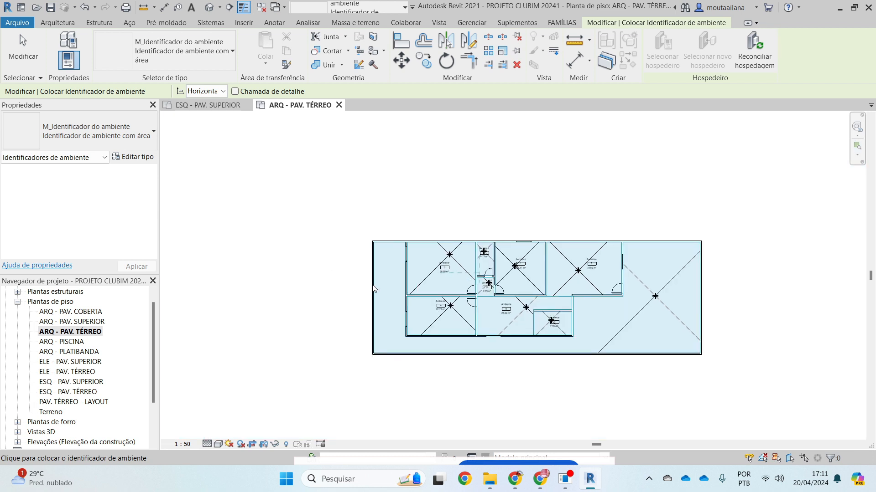
scroll(599, 330, "up", 4)
left_click(616, 328)
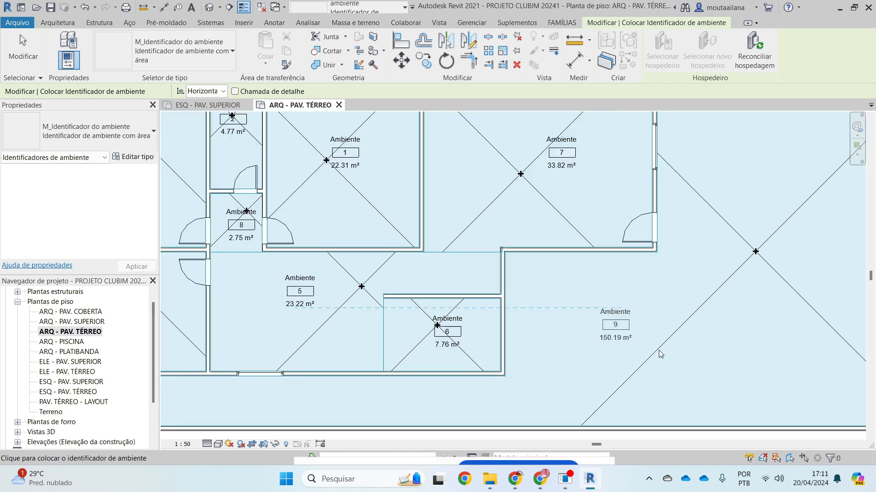
left_click(611, 321)
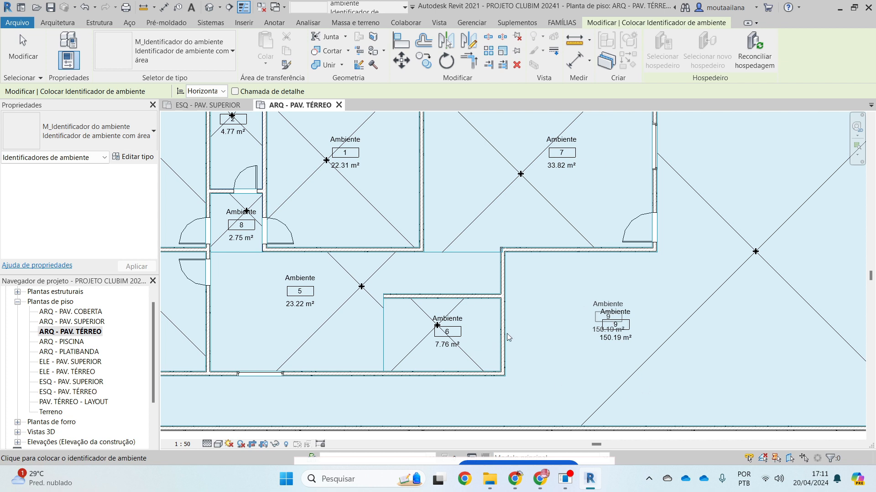
scroll(507, 334, "down", 1)
key("Escape")
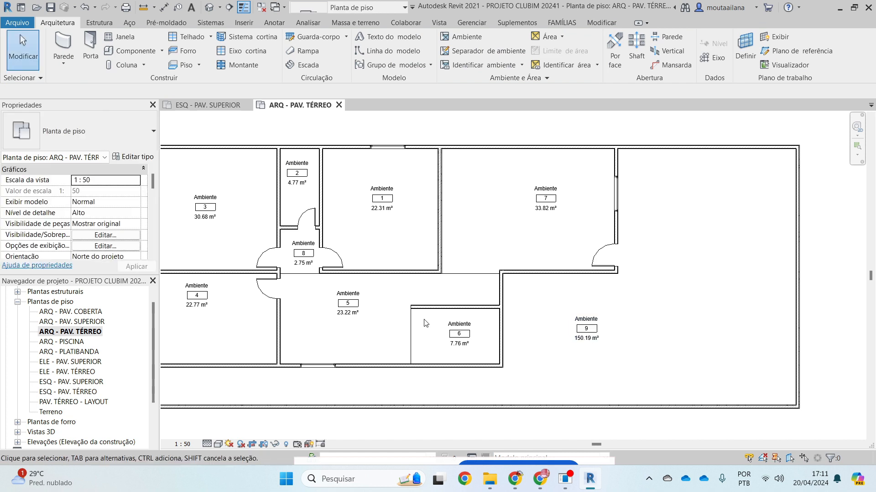
Step: Move the wall between rooms 1 and 7 to the left, making room 1 narrower
scroll(449, 188, "up", 2)
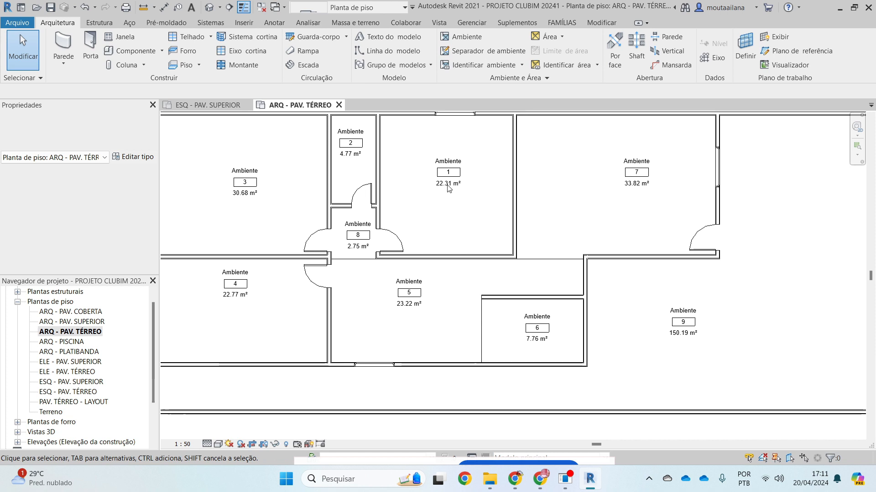
scroll(461, 212, "up", 3)
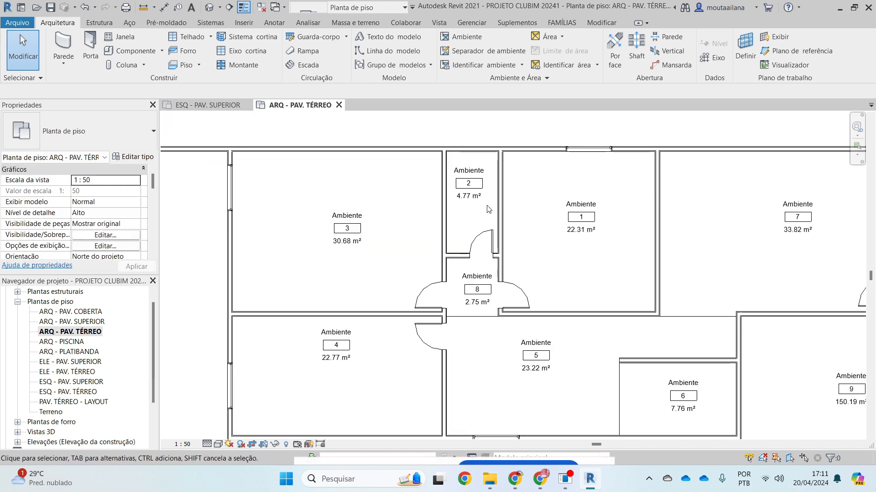
left_click(649, 231)
left_click_drag(649, 232, 638, 231)
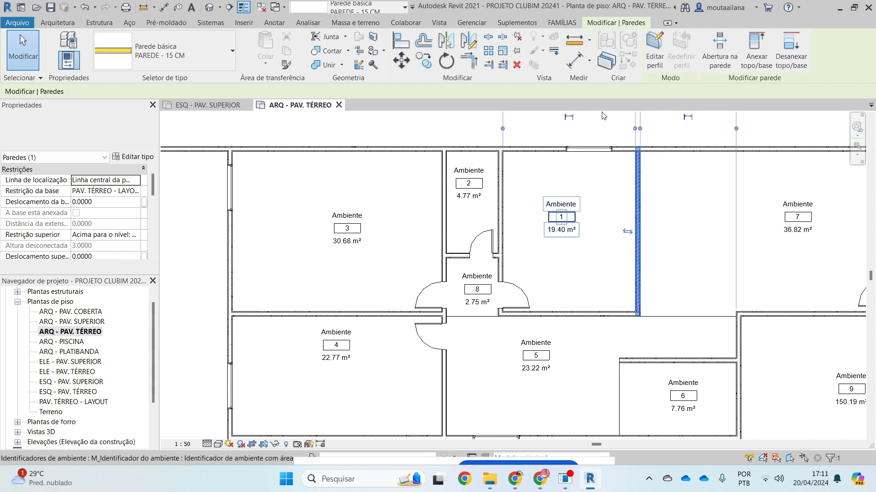
left_click(612, 122)
scroll(549, 194, "down", 1)
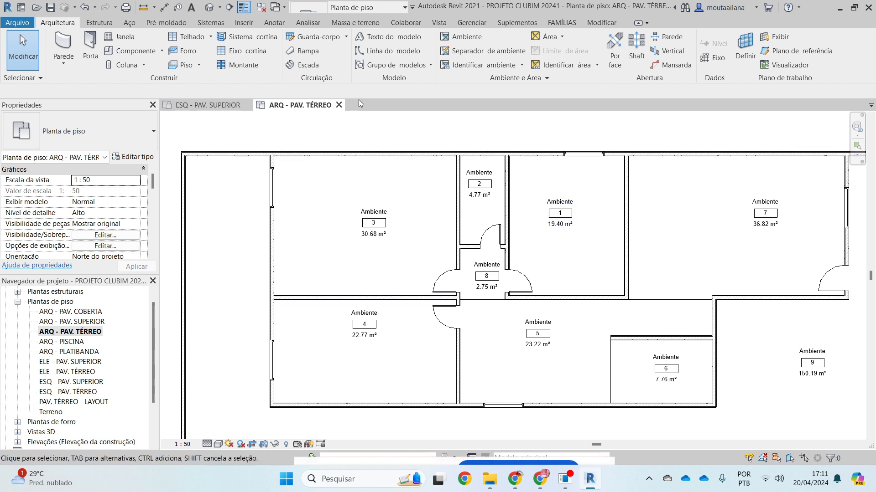
Step: Close the inactive ESQ - PAV. SUPERIOR view, keeping only ARQ - PAV. TÉRREO open
left_click(259, 7)
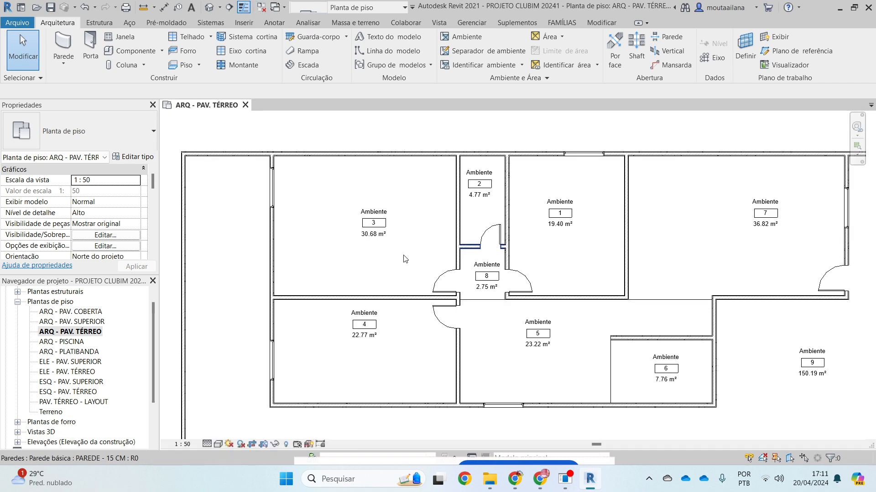
scroll(397, 268, "down", 2)
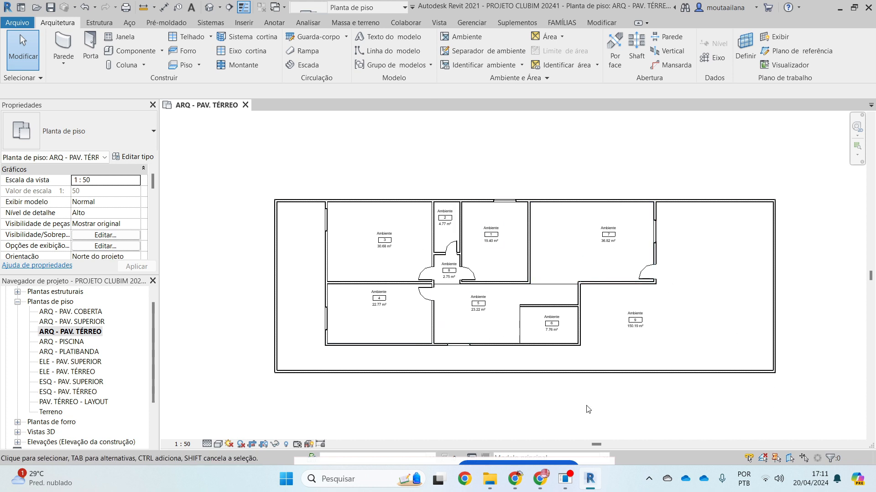
Step: Create a new building-component schedule for the Ambientes category in the Construção nova phase
scroll(595, 405, "up", 1)
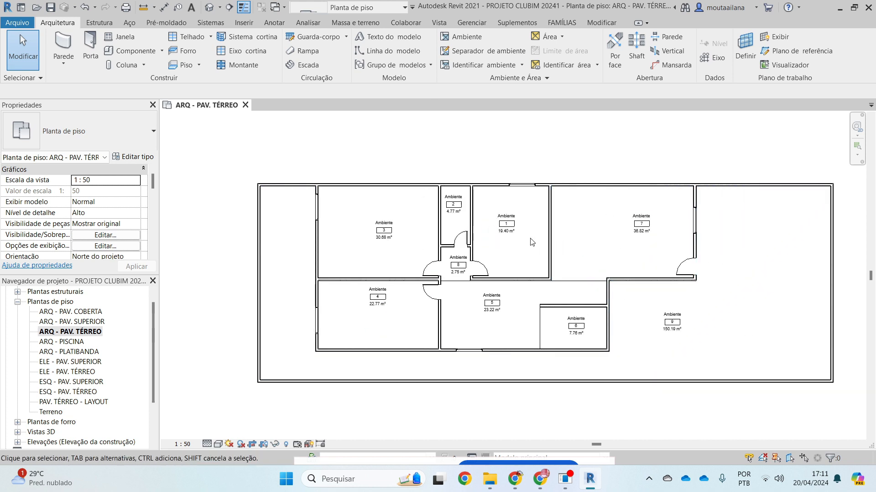
left_click(437, 23)
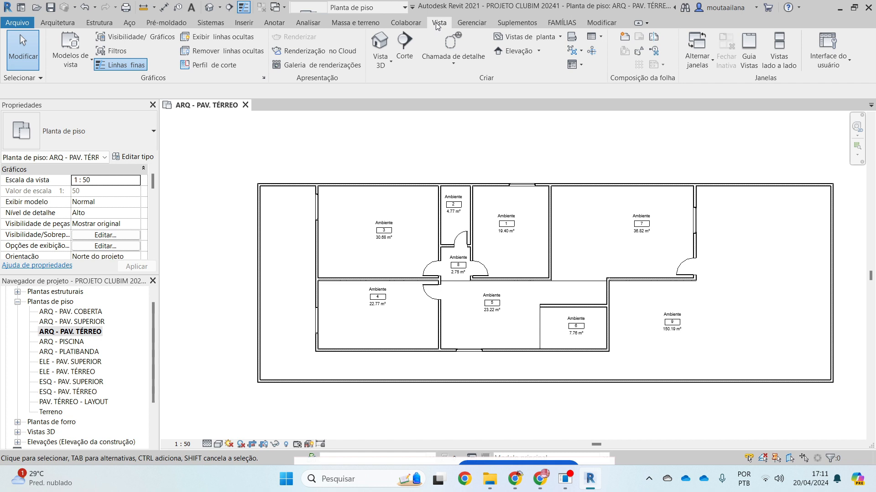
left_click(602, 36)
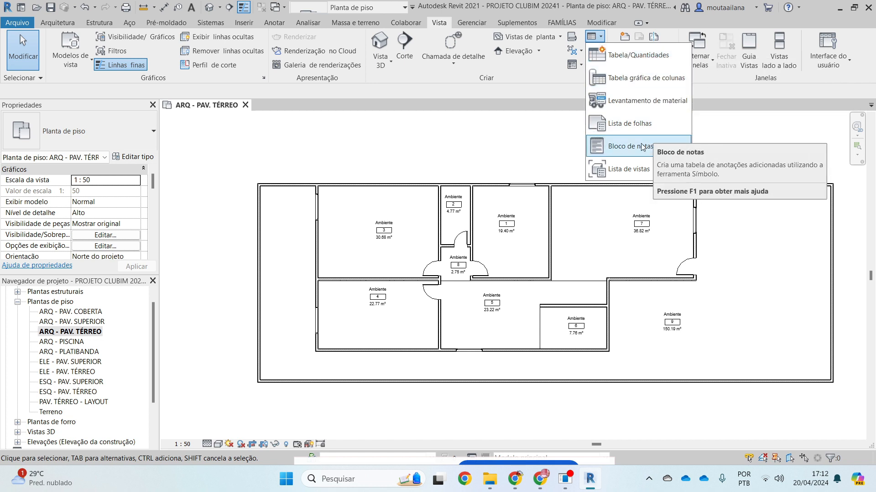
left_click(644, 55)
left_click_drag(422, 164, 512, 119)
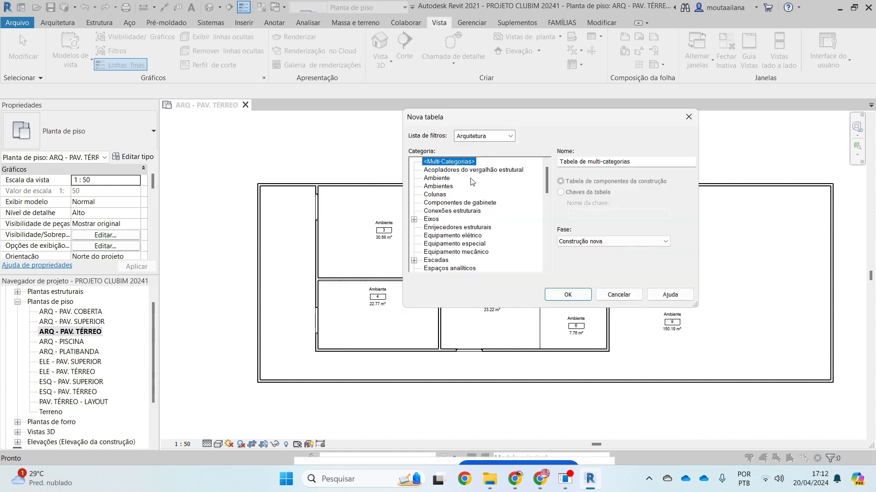
left_click(437, 186)
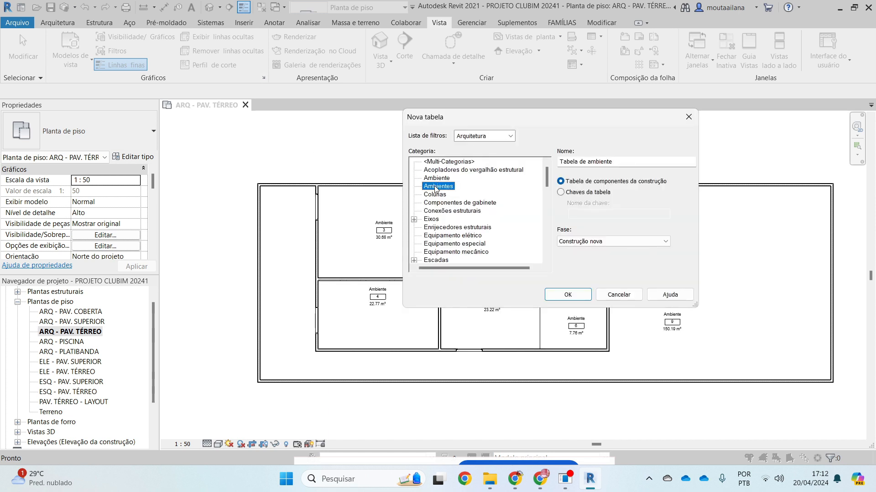
left_click(567, 298)
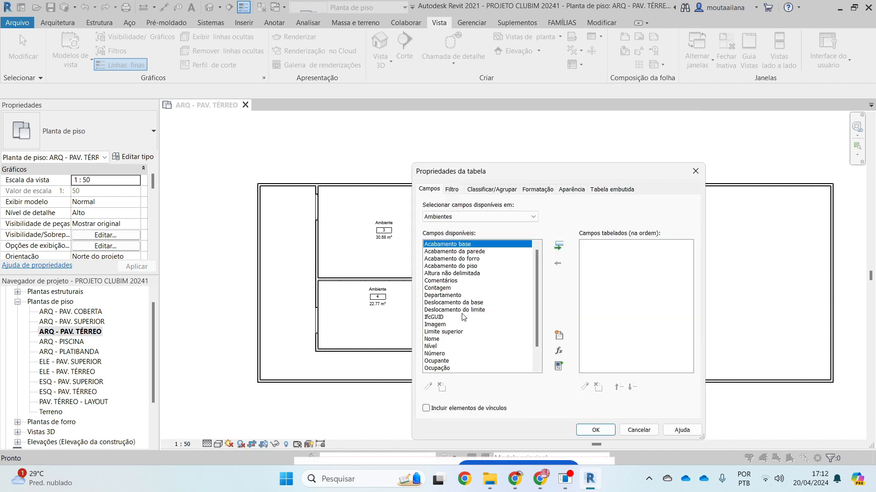
Step: Add the Nome, Nível and Perímetro fields to the room schedule
left_click(442, 339)
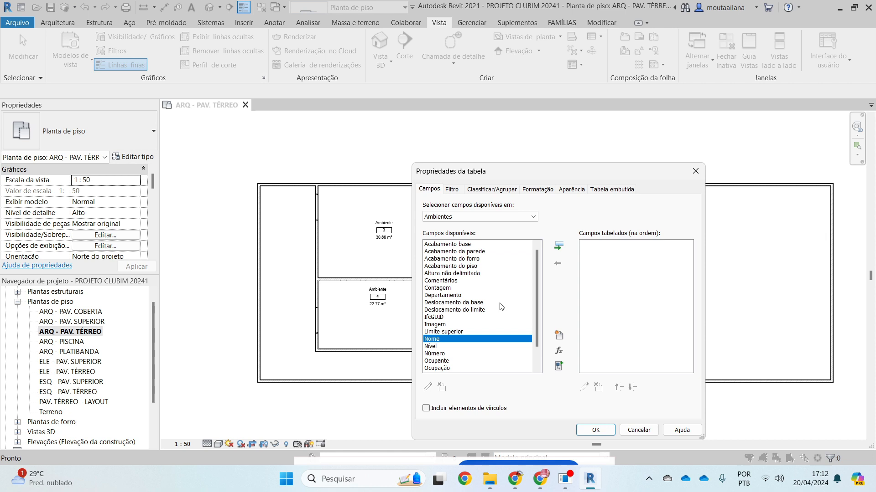
left_click(558, 246)
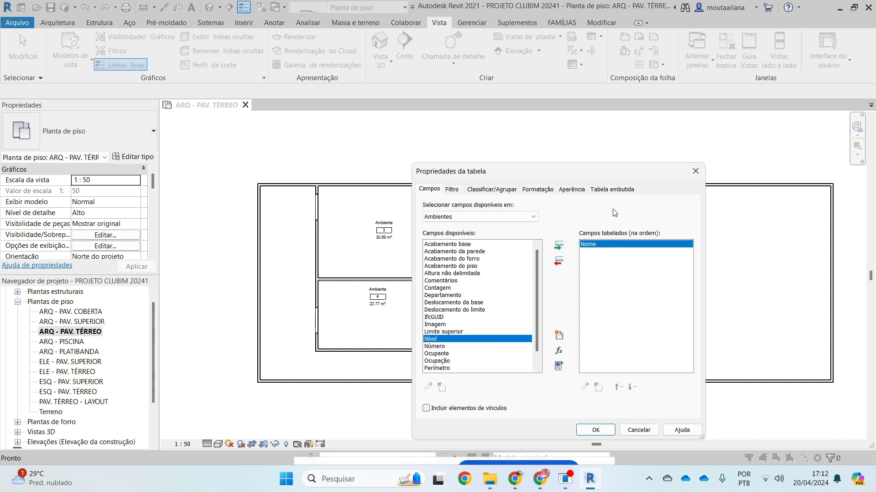
left_click(557, 246)
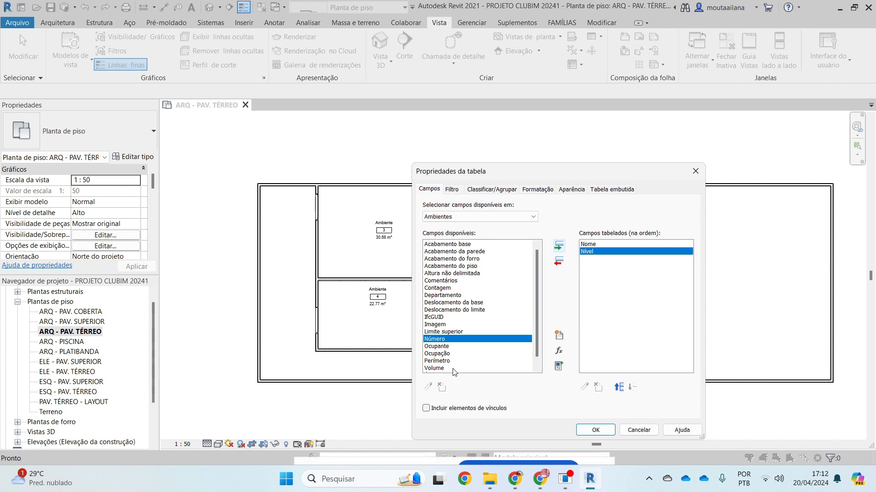
scroll(459, 354, "down", 1)
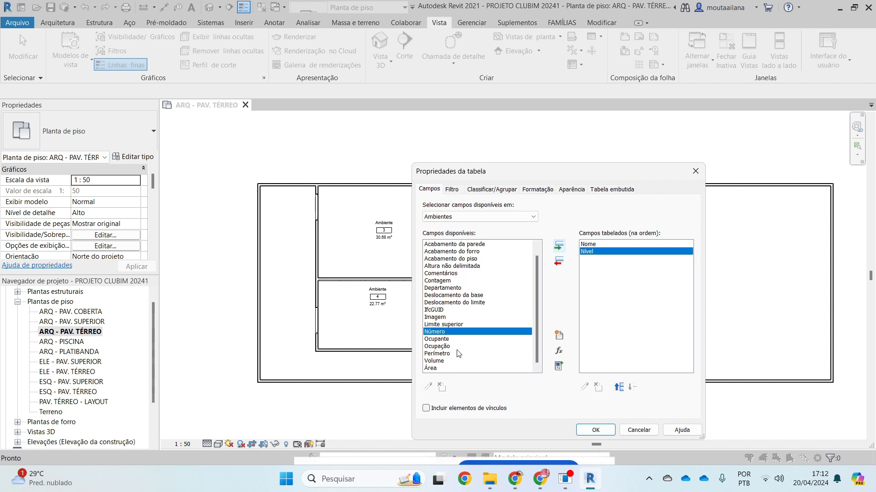
left_click(439, 354)
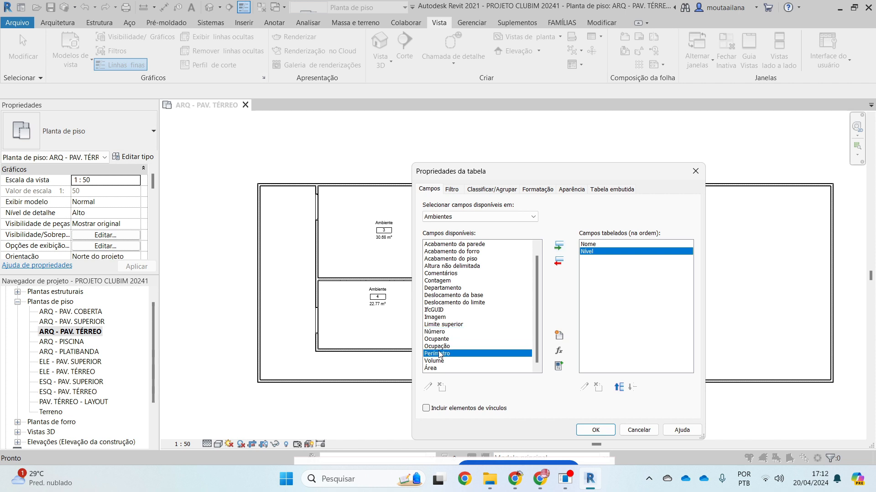
left_click(558, 246)
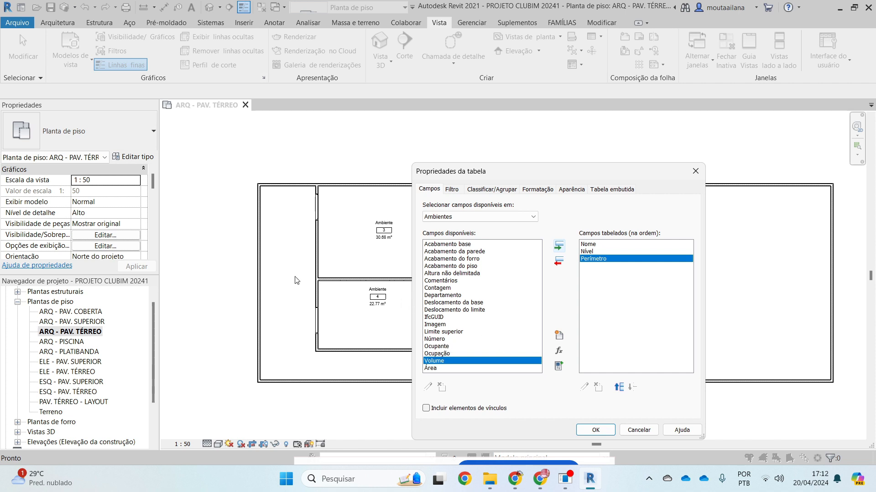
Step: Add the Área and Número fields to the room schedule and generate the table
left_click(446, 369)
left_click(558, 248)
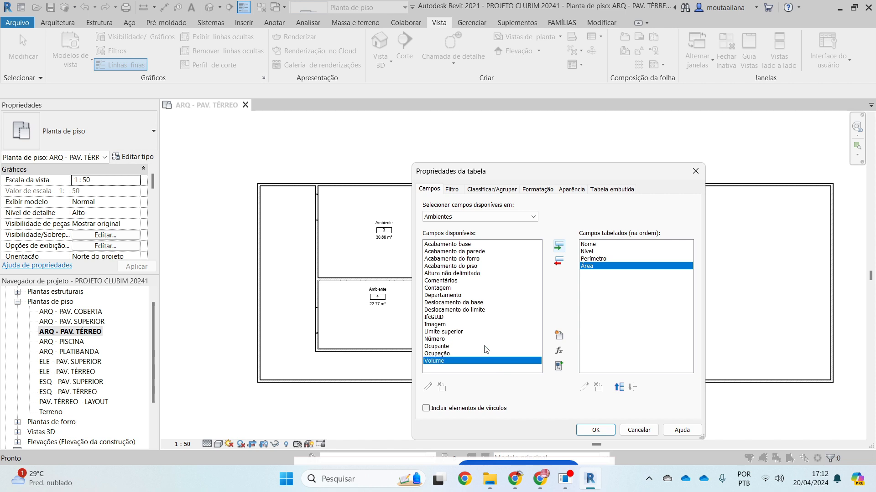
left_click(434, 340)
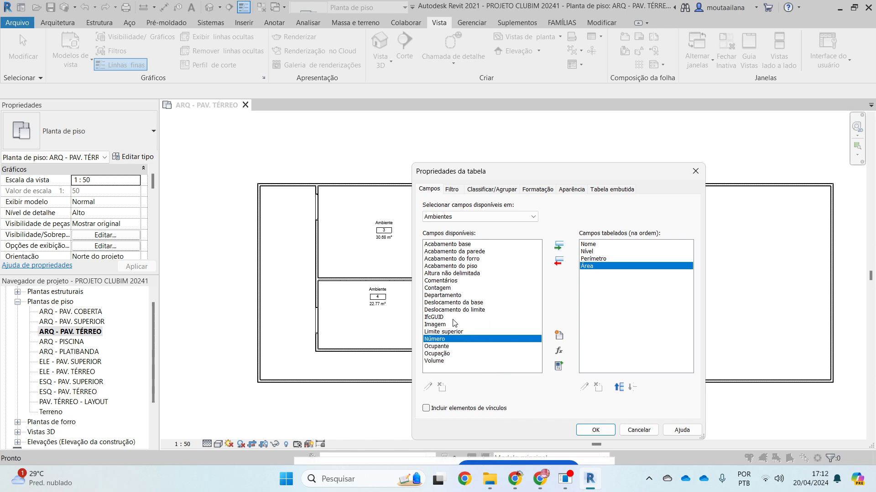
left_click(558, 246)
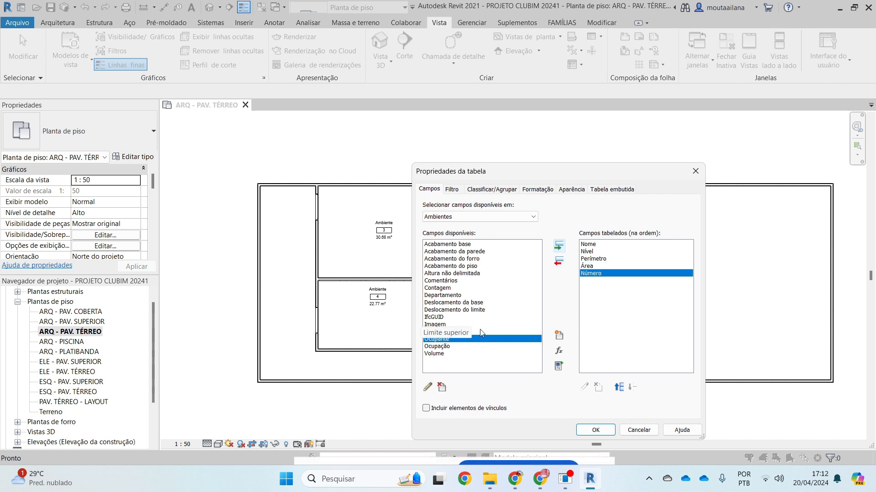
left_click(595, 430)
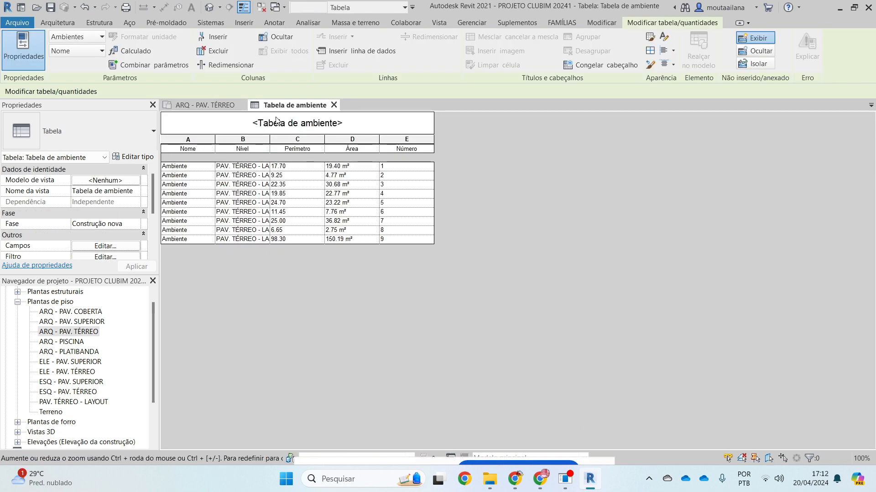
Step: Widen the Nível column of the room schedule so the full level names fit
left_click_drag(269, 139, 303, 139)
left_click(345, 212)
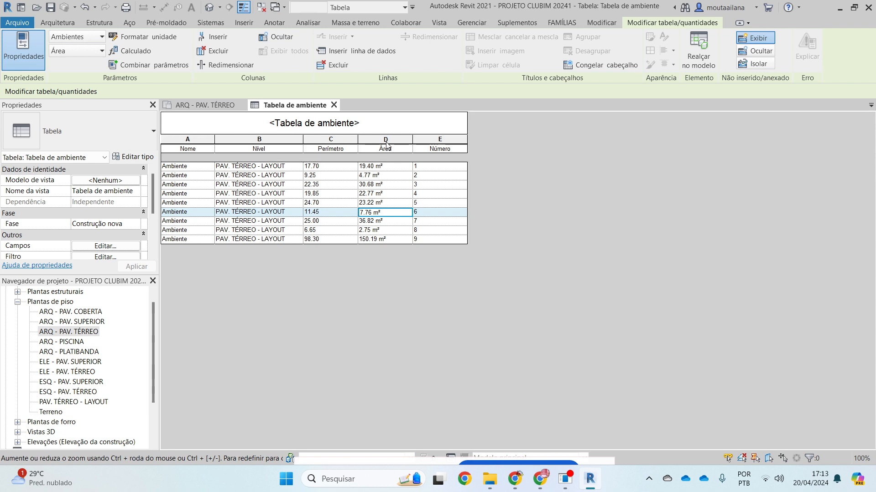
left_click(433, 187)
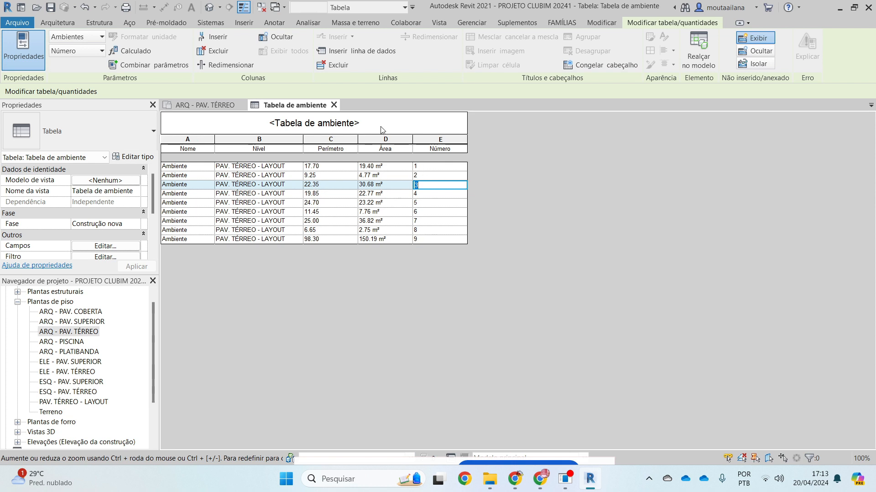
Step: Reorder the schedule fields so that Número becomes the first column, before Nome
left_click(106, 246)
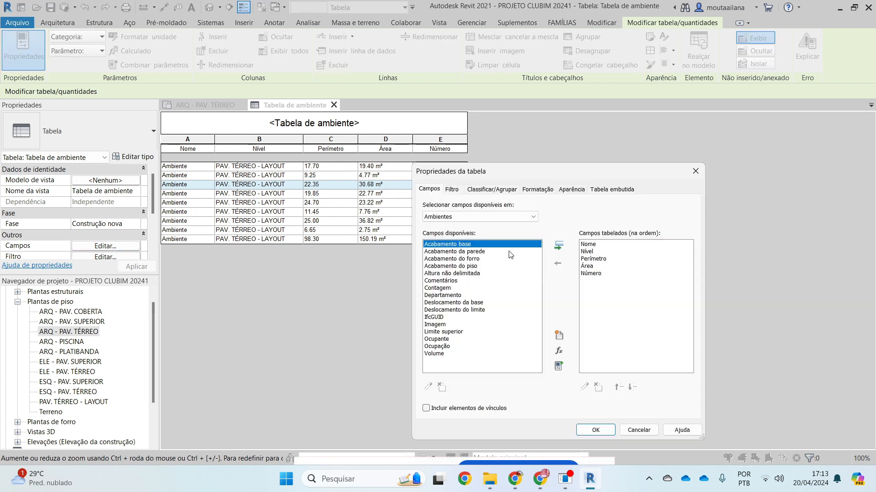
left_click(592, 273)
left_click(621, 387)
left_click(620, 388)
left_click(619, 389)
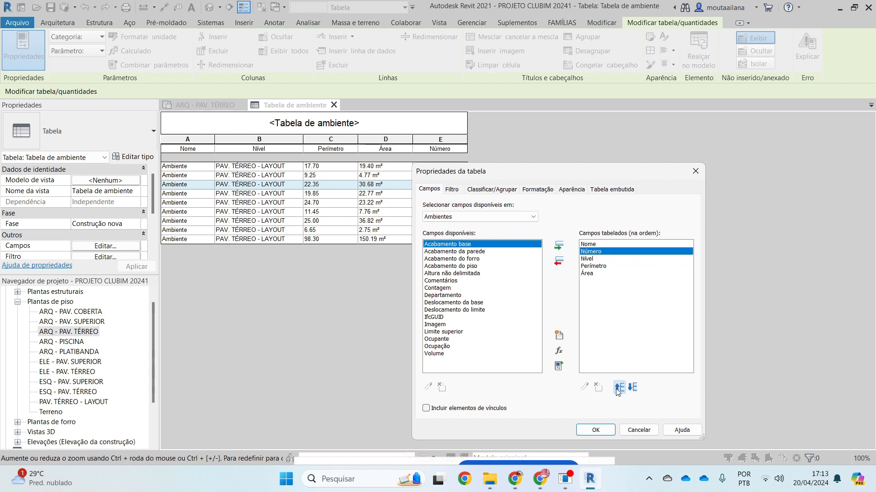
left_click(620, 388)
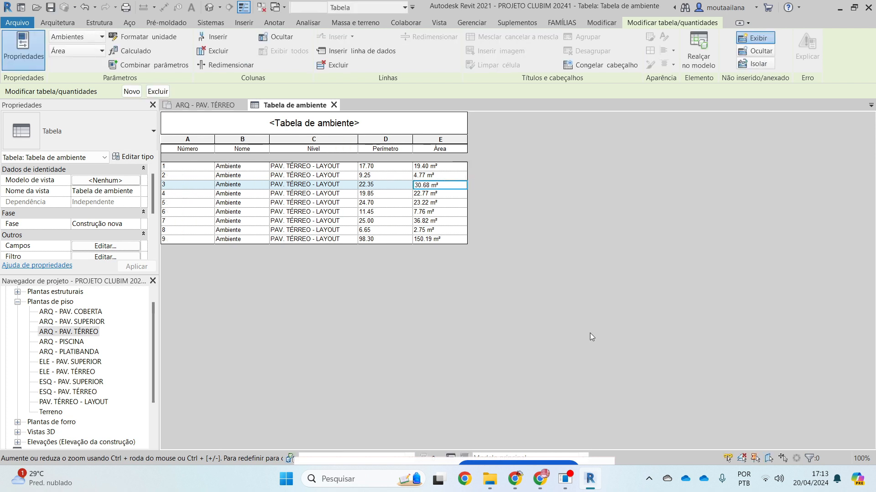
left_click(427, 231)
Step: Return to the ARQ - PAV. TÉRREO plan, dismissing the save reminder, and rename room 9 as ÁREA EXTERNA
left_click(195, 106)
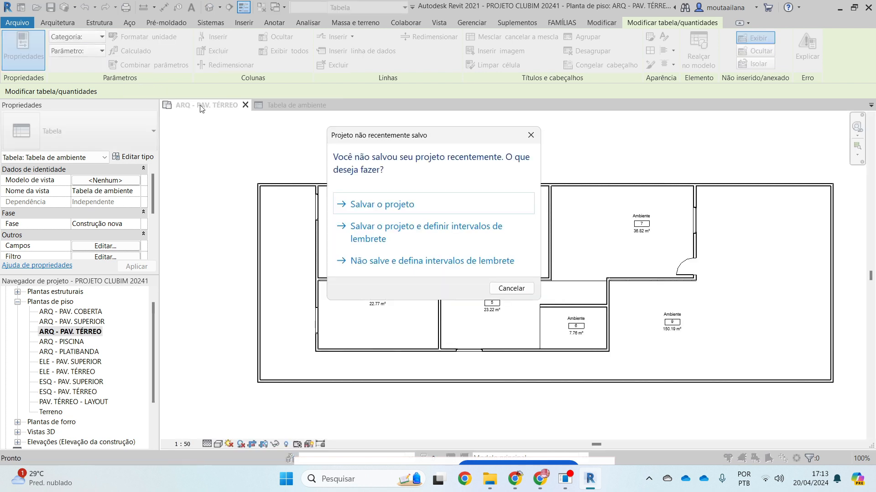
left_click(538, 133)
left_click(664, 310)
left_click(669, 313)
left_click(671, 314)
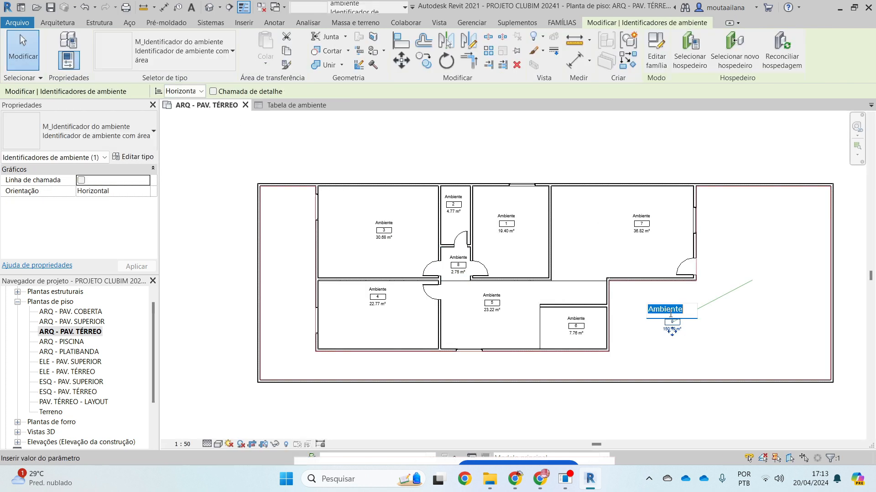
type("ÁREA EXTERNA")
key("Return")
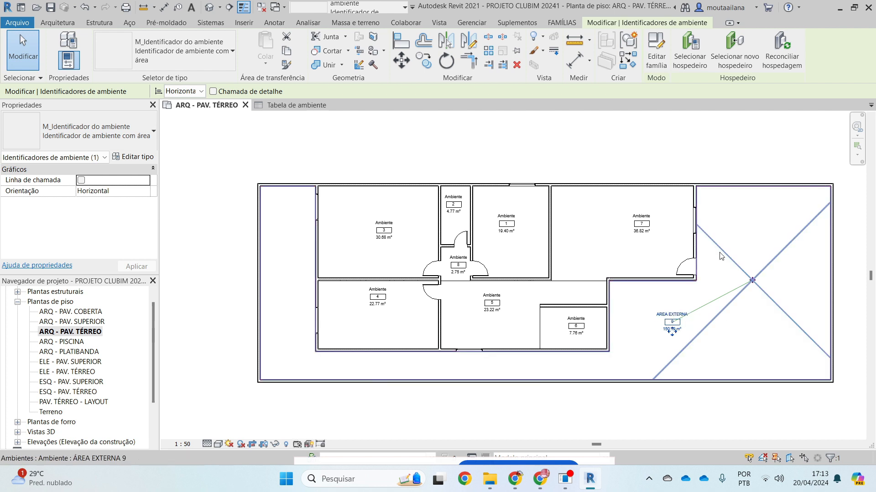
Step: Rename room 7 as SALA DE ESTAR through its tag
left_click(641, 224)
left_click(641, 216)
type("SALA DE ESTAR")
Step: Rename room 6, the small partitioned space, as SALA DE JANTAR
left_click(576, 325)
scroll(592, 324, "up", 3)
left_click(576, 317)
type("SALA DE JANTR")
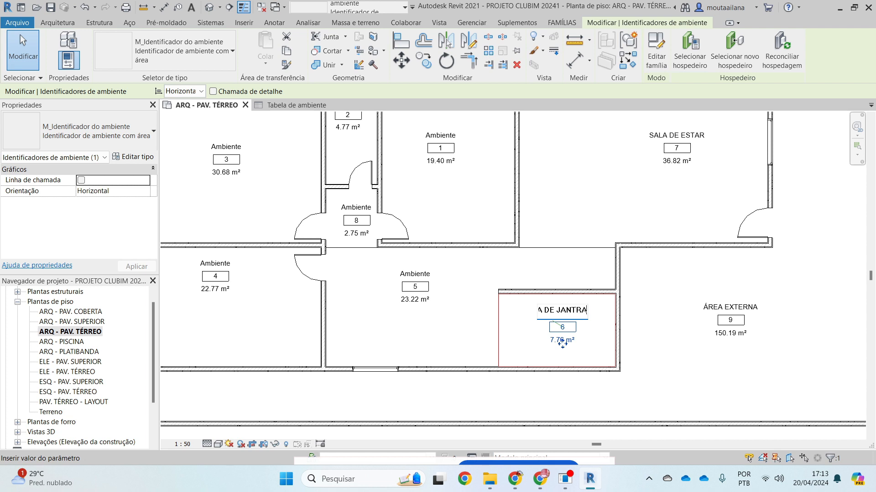
key("BackSpace")
type("AR")
key("Return")
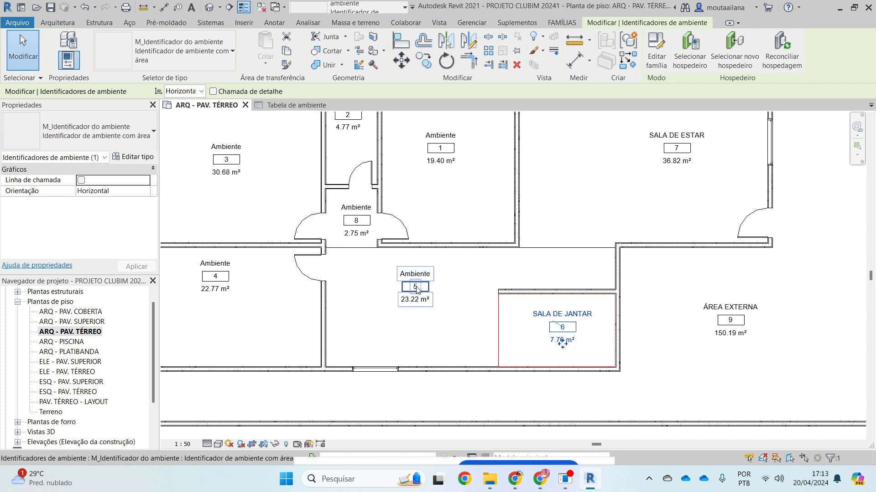
Step: Rename room 6 as COZINHA and room 5 as SALA DE JANTAR
left_click(562, 325)
left_click(562, 313)
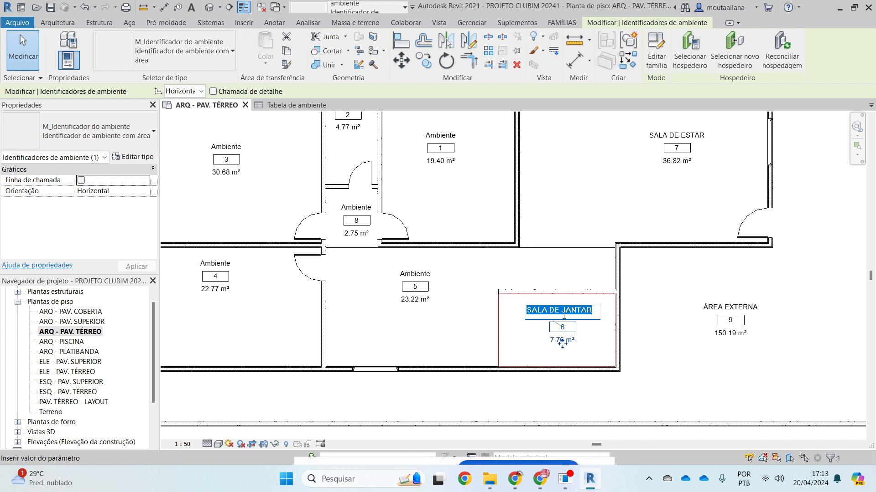
type("COZINHA")
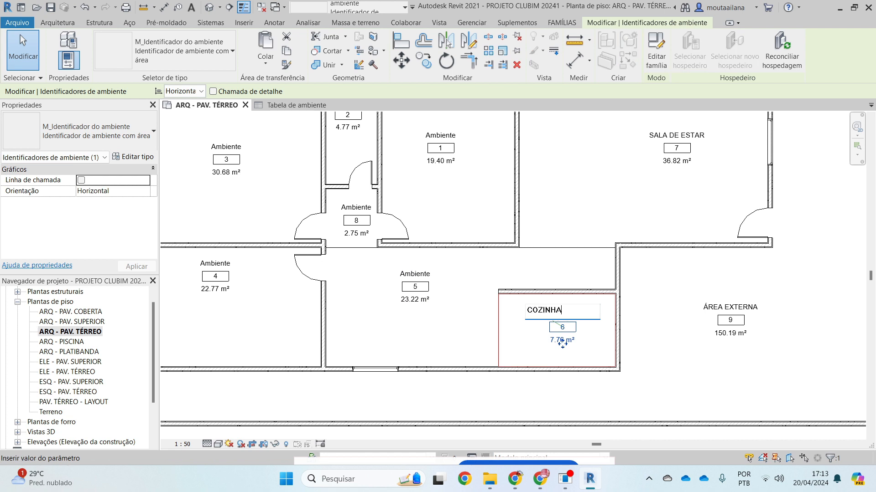
left_click(414, 312)
double_click(405, 273)
type("SALA DE JANTAR")
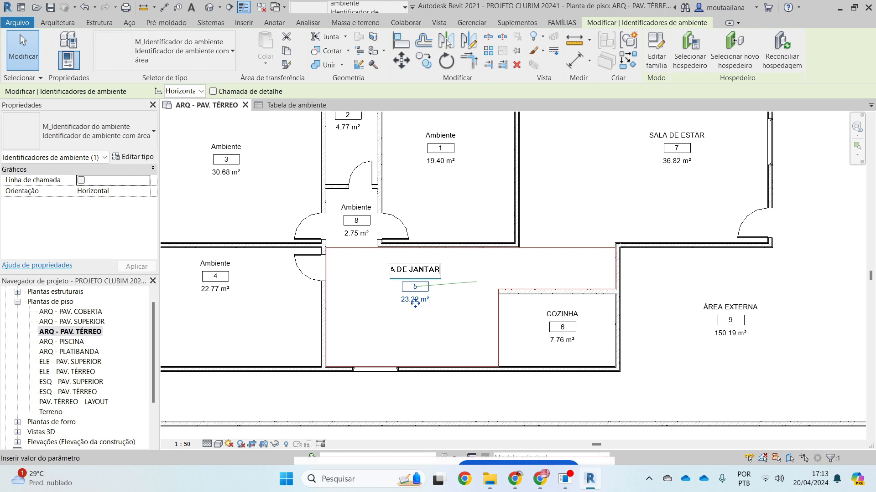
Step: Rename room 1 as QUARTO 01 and room 3 as QUARTO 02
left_click(441, 159)
double_click(440, 135)
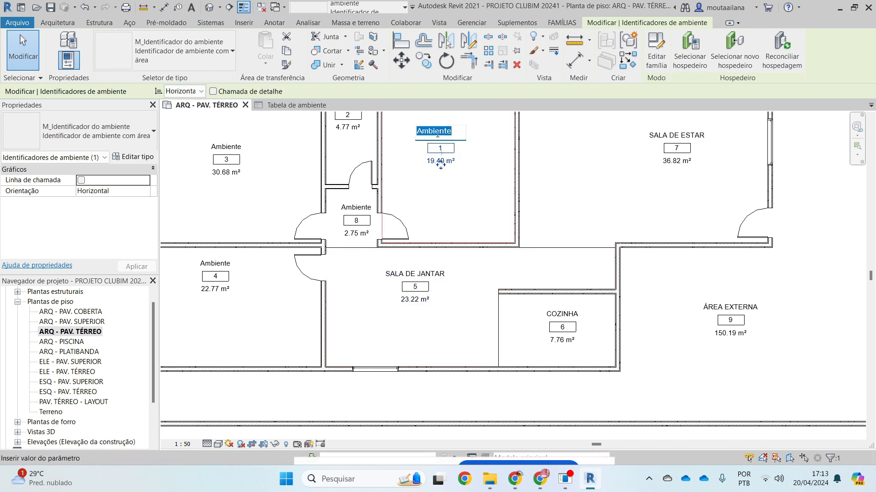
type("QUARTO 01")
left_click(441, 165)
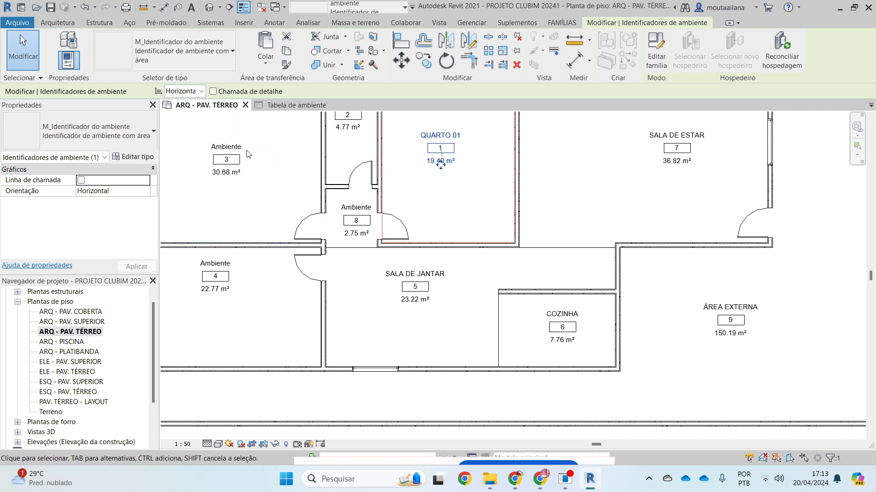
double_click(230, 145)
type("QUARTO 02")
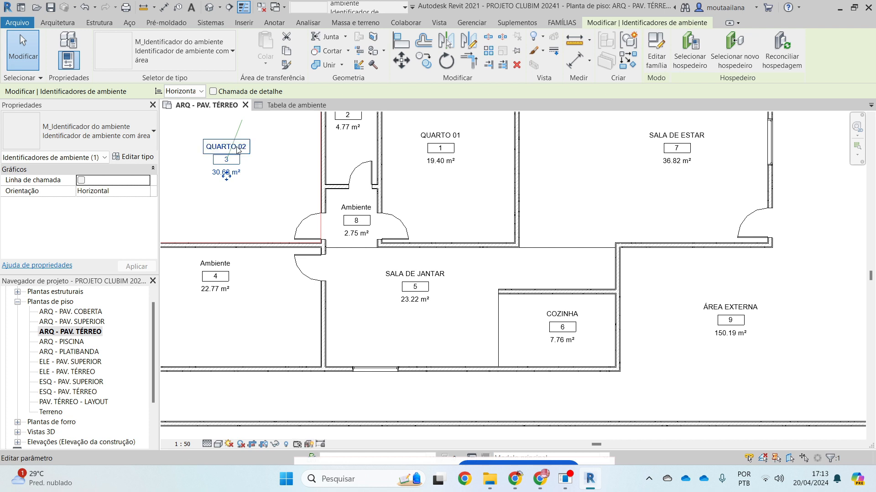
Step: Rename room 4, below QUARTO 02, as QUARTO 03
left_click(216, 276)
double_click(209, 260)
type("QUARTO 03")
key("Return")
Step: Rename room 8, the small space between the bedrooms, as HALL
left_click(358, 210)
double_click(358, 208)
type("ALL")
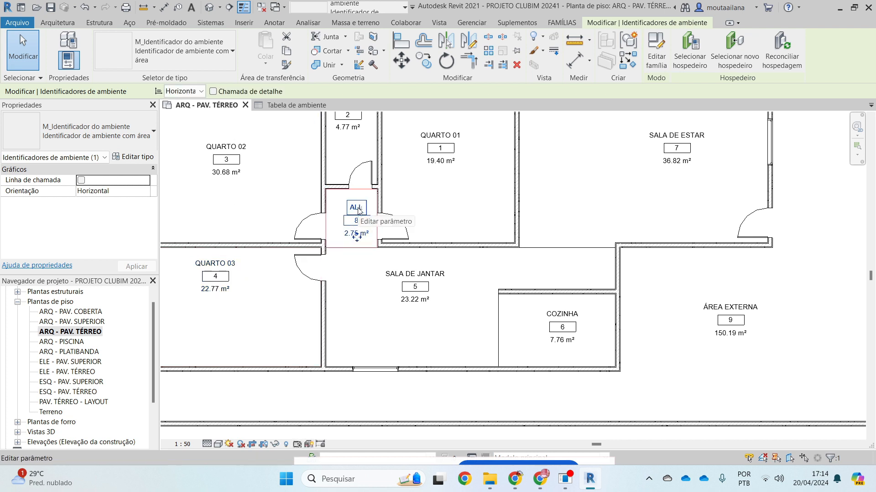
left_click(358, 209)
type("AS")
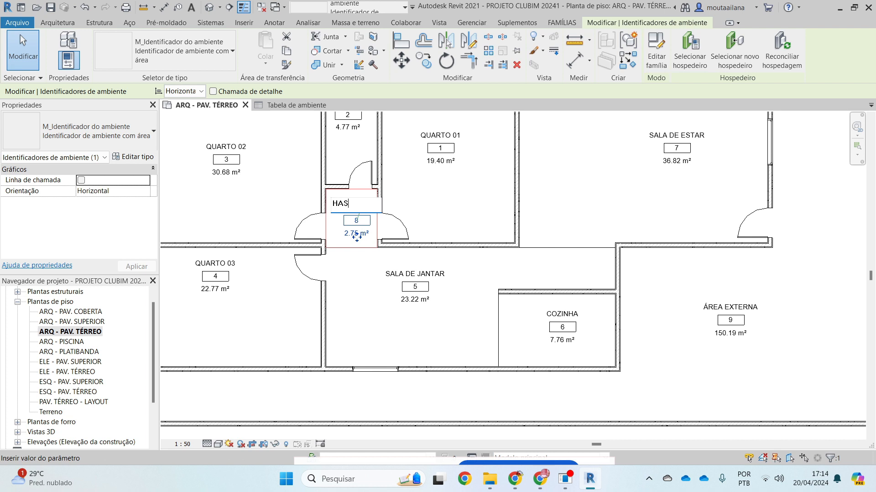
key("Return")
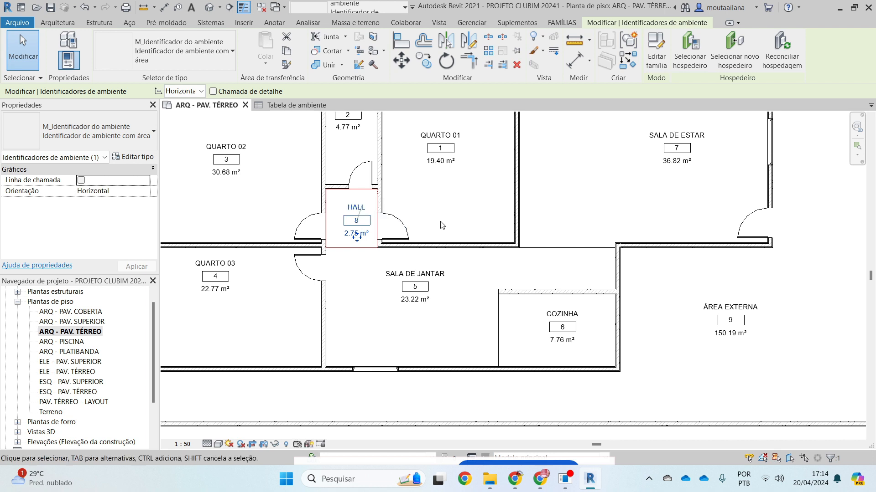
Step: Rename room 2, above HALL, as BANHEIRO
middle_click_drag(442, 225, 449, 273)
double_click(356, 149)
type("BANHEIRO")
key("Return")
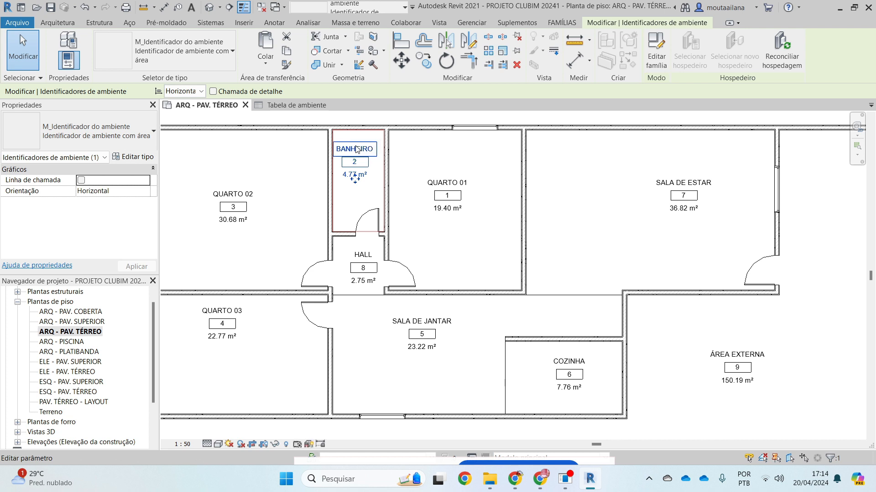
left_click(569, 266)
Step: Reposition the BANHEIRO tag so it sits centred between the bathroom's side walls
left_click(357, 160)
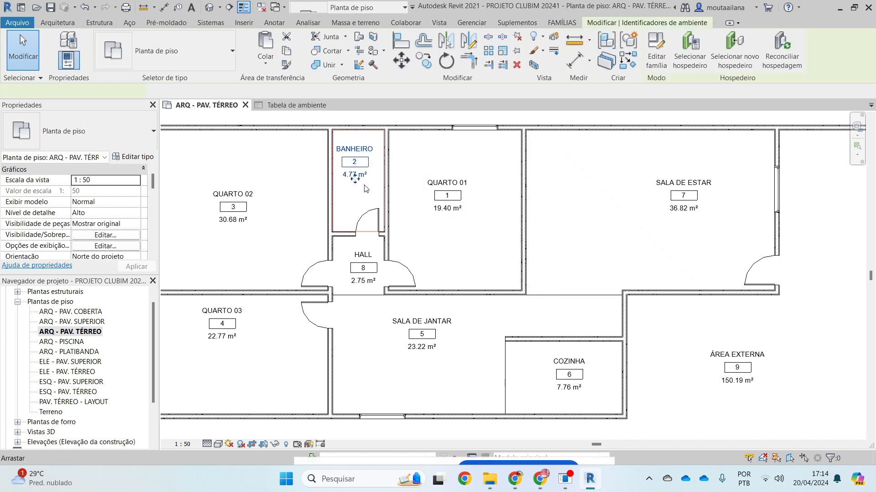
scroll(365, 187, "up", 3)
left_click(355, 174)
scroll(350, 192, "up", 2)
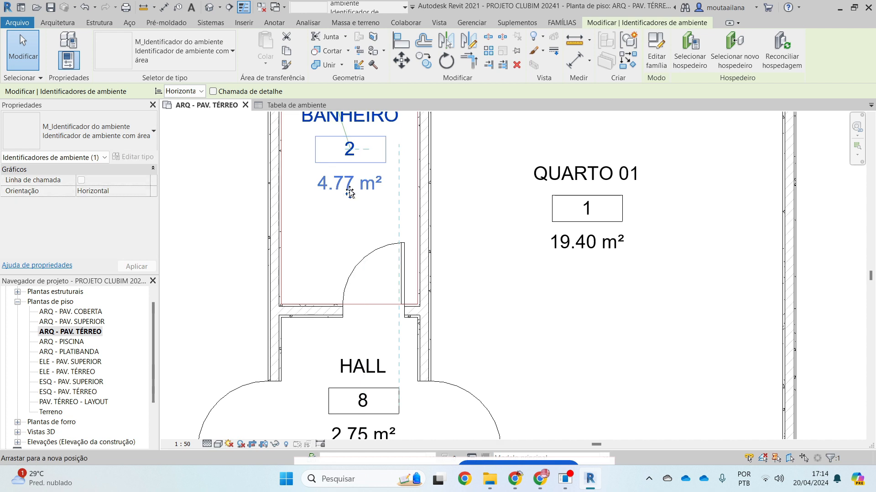
scroll(350, 192, "down", 7)
left_click(623, 169)
scroll(469, 270, "up", 2)
middle_click_drag(505, 303, 571, 301)
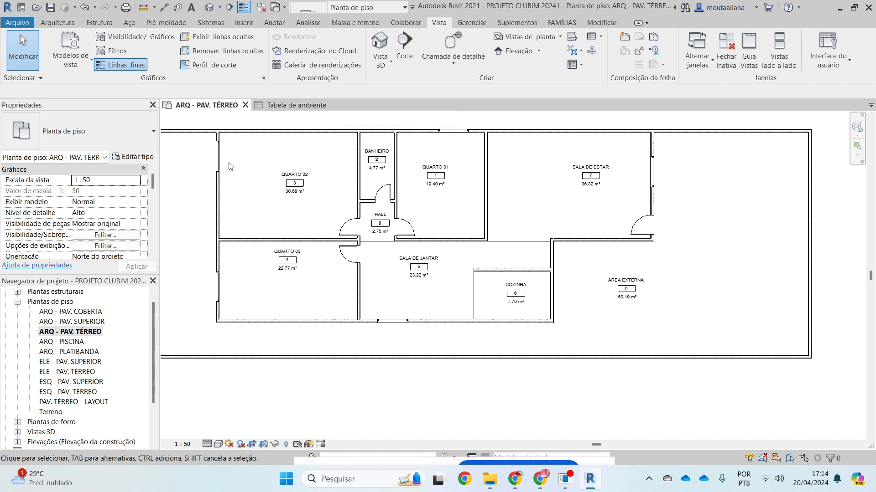
Step: View the wall material takeoff Levantamento do material de parede, and switch to the room schedule Tabela de ambiente
scroll(64, 396, "down", 2)
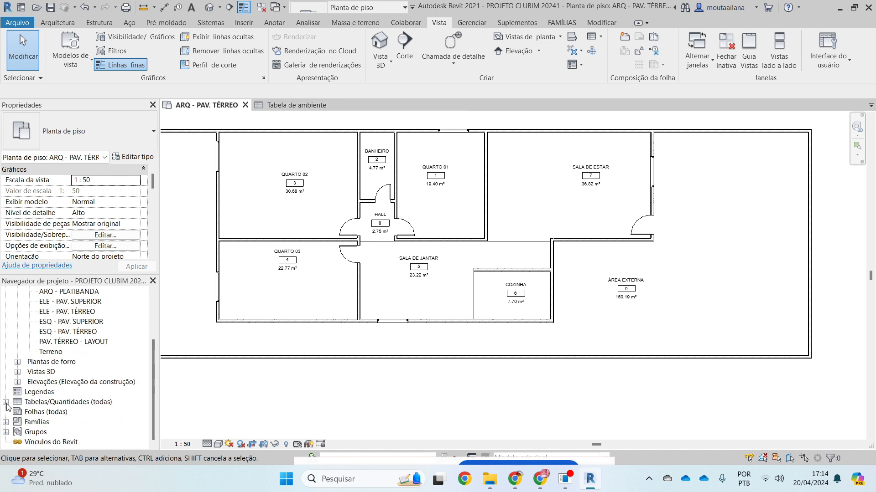
left_click(6, 402)
double_click(58, 411)
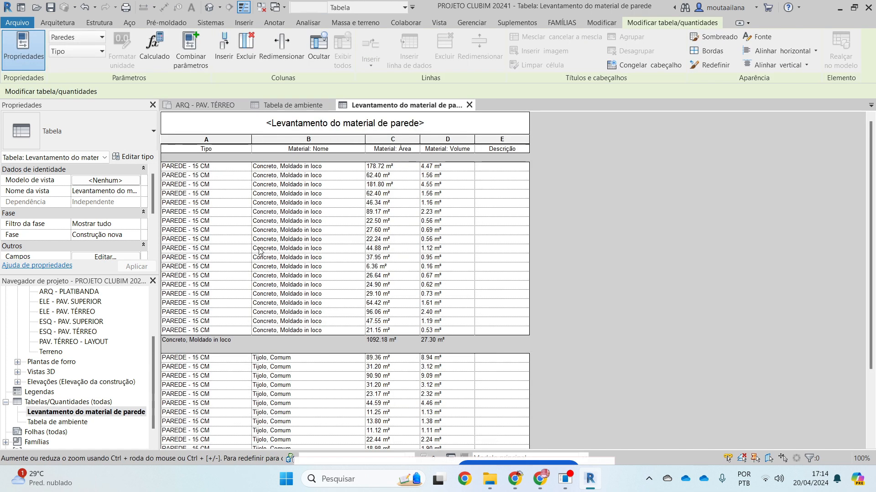
scroll(259, 250, "down", 4)
double_click(38, 424)
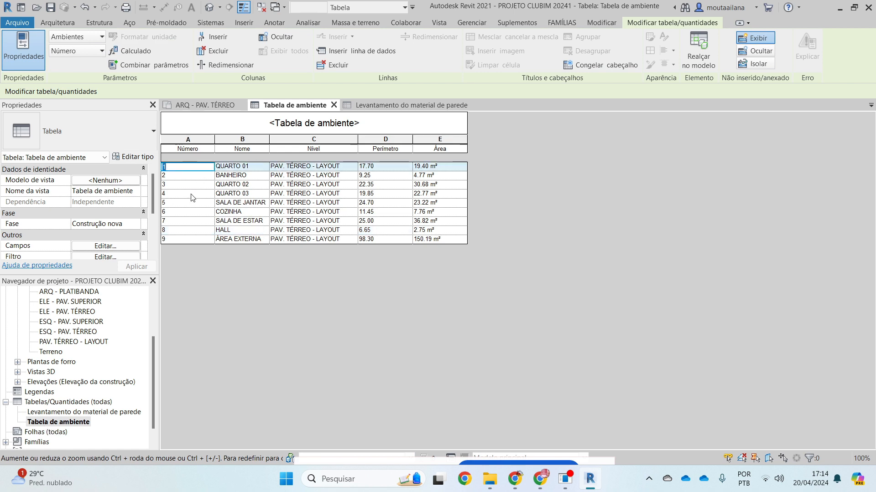
Step: Narrow the Número column and widen the Nome column in the room schedule
left_click(204, 240)
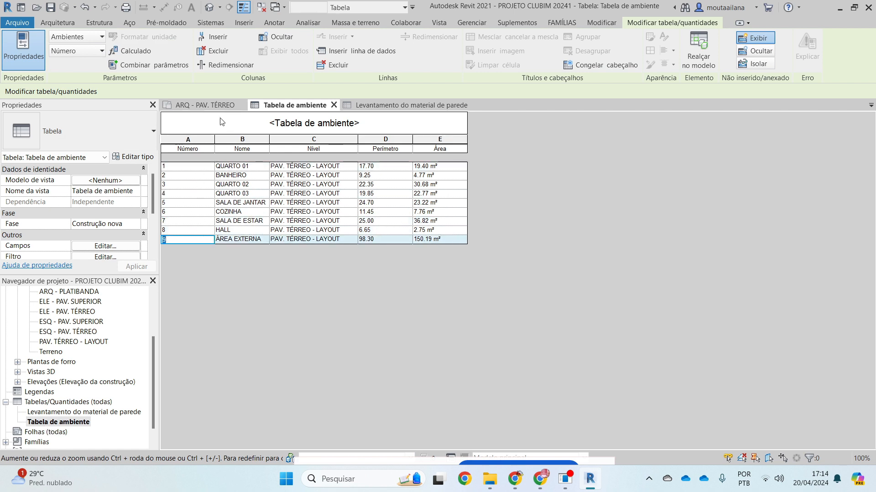
mouse_move(215, 146)
left_mouse_down()
mouse_move(178, 146)
mouse_move(205, 141)
left_mouse_up()
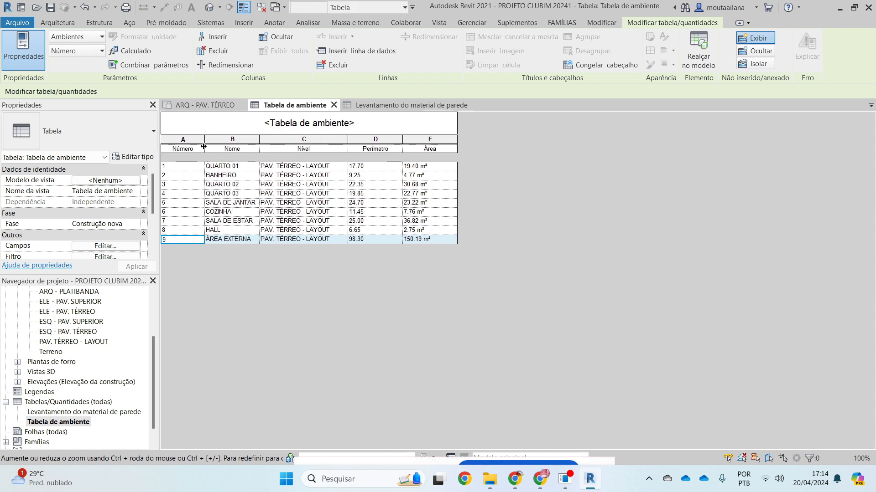
left_click_drag(259, 142, 295, 143)
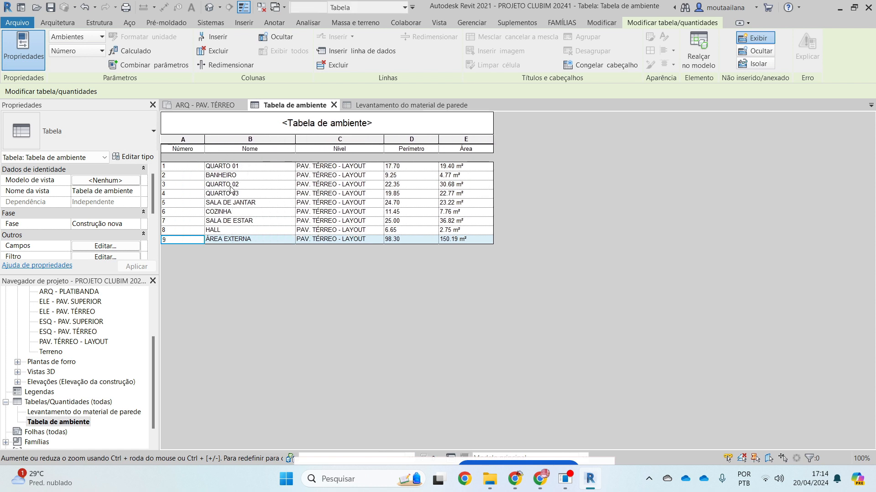
left_click(219, 166)
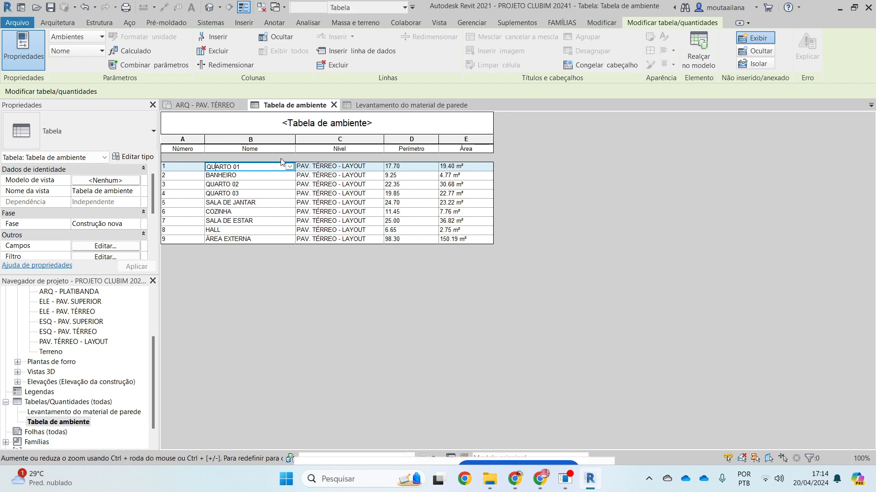
left_click(466, 169)
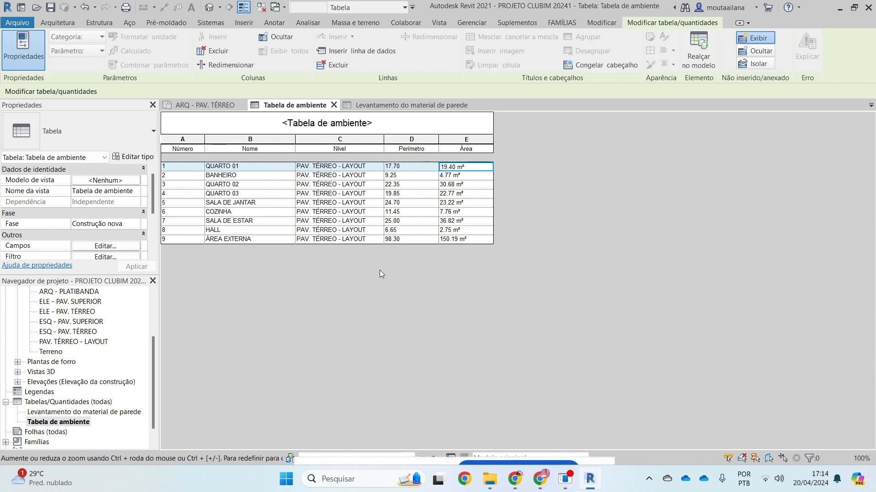
left_click(220, 241)
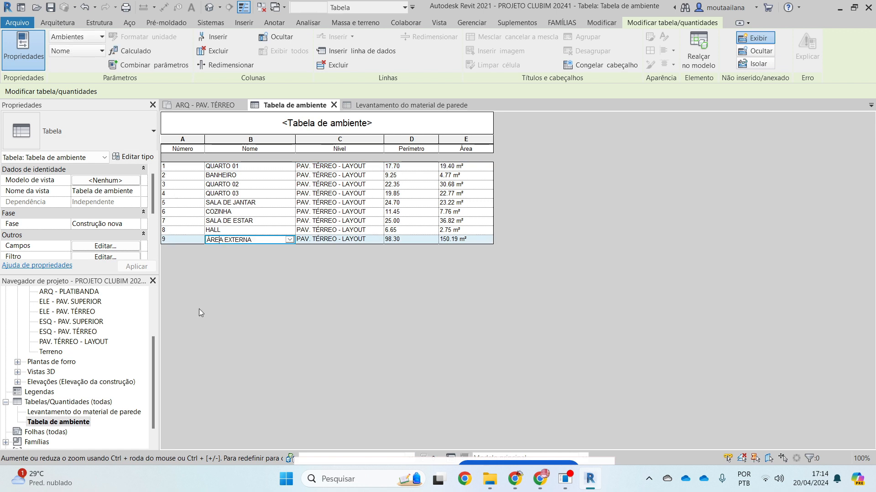
left_click_drag(205, 139, 196, 135)
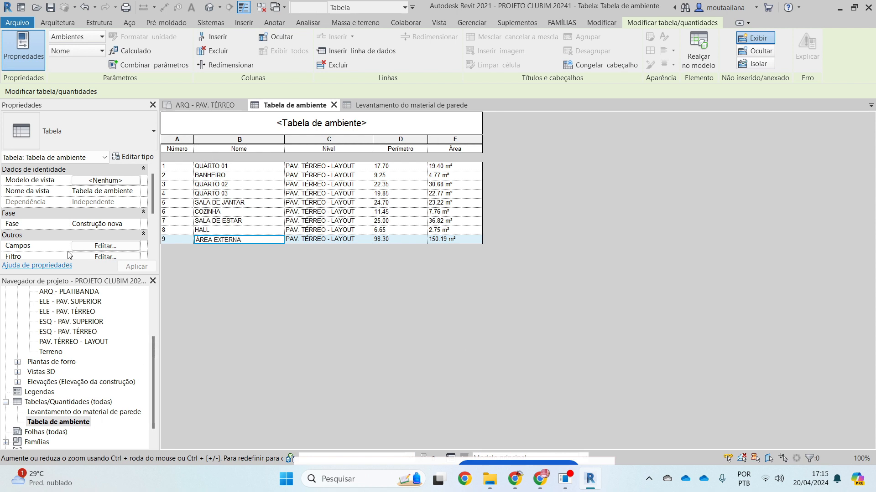
Step: Close the inactive views and open the ARQ - PAV. TÉRREO floor plan
left_click(259, 7)
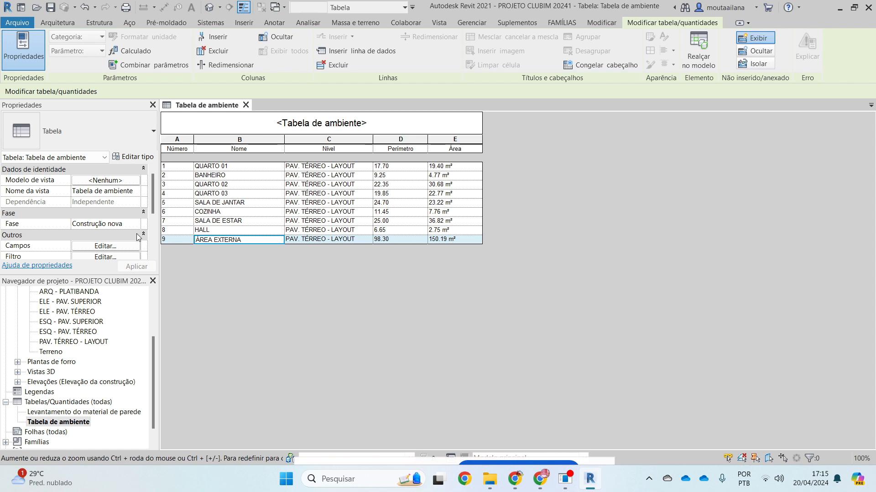
scroll(85, 364, "up", 3)
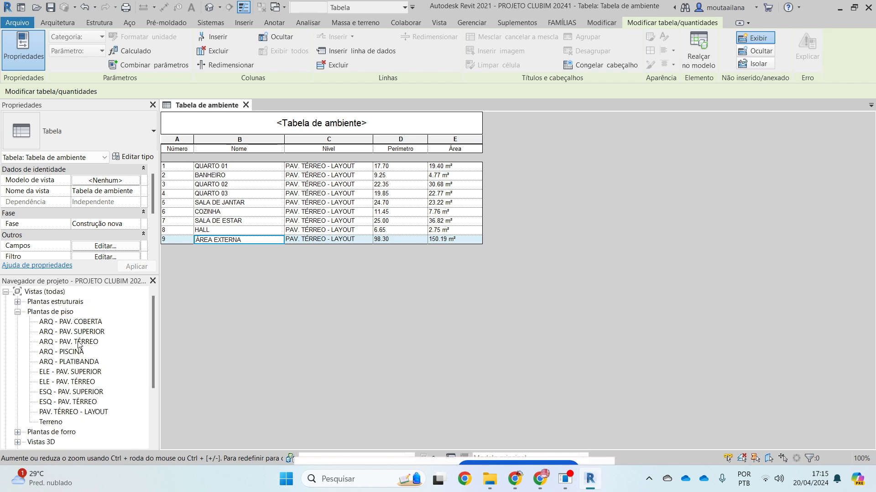
double_click(79, 342)
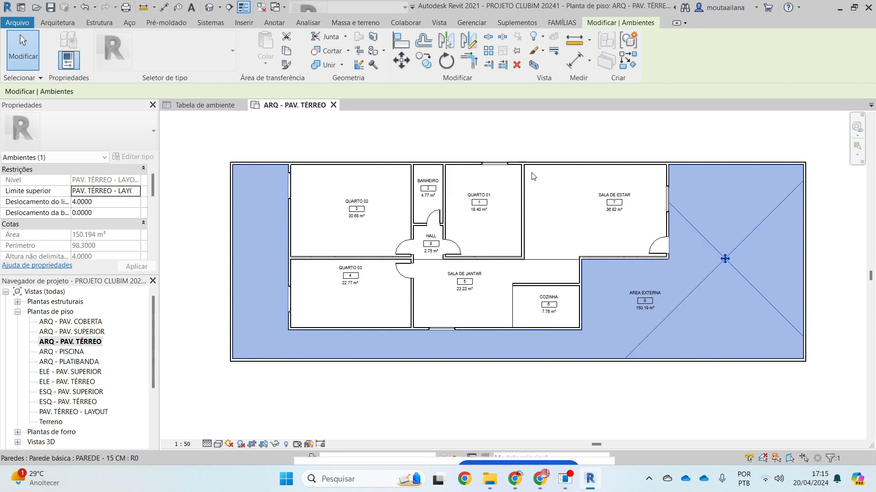
Step: Turn off Mostrar número do ambiente in the type properties of the SALA DE ESTAR room tag
left_click(527, 141)
scroll(570, 214, "up", 4)
left_click(685, 169)
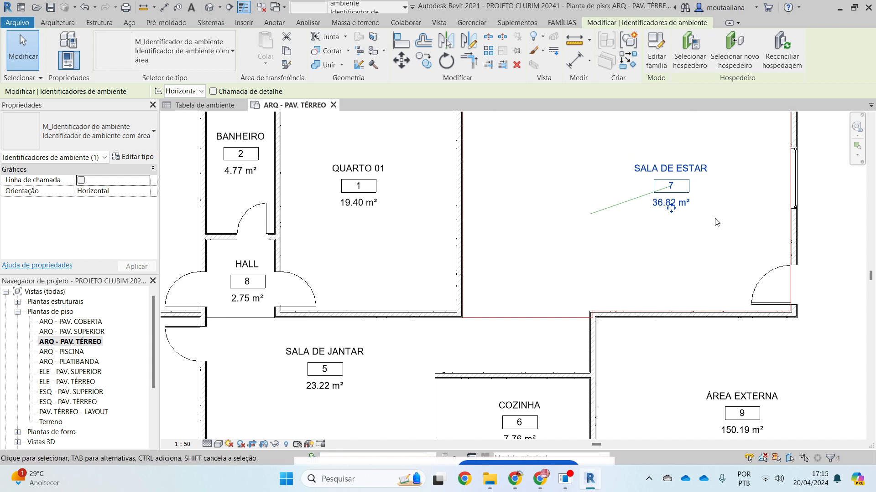
left_click(133, 157)
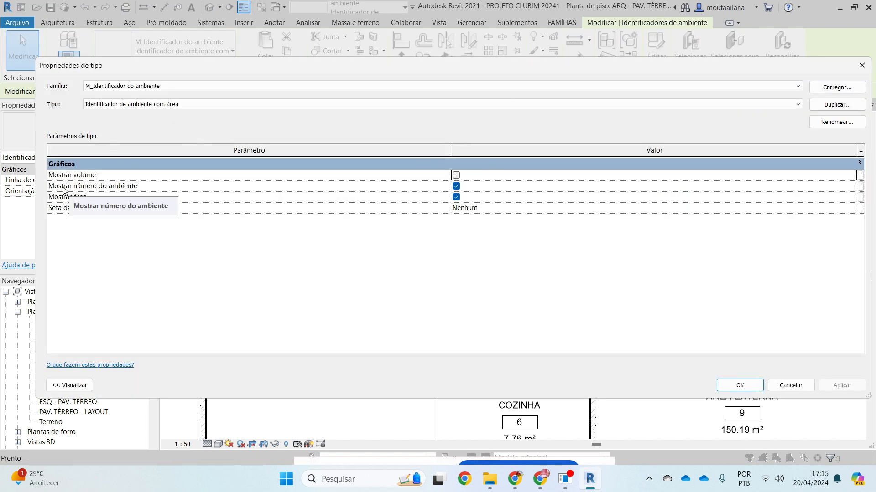
left_click(456, 187)
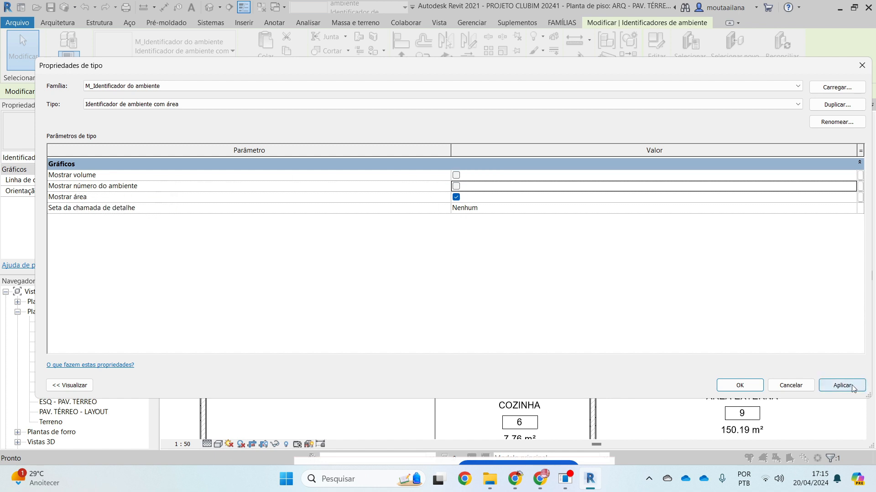
left_click(735, 386)
key("Escape")
scroll(558, 305, "down", 3)
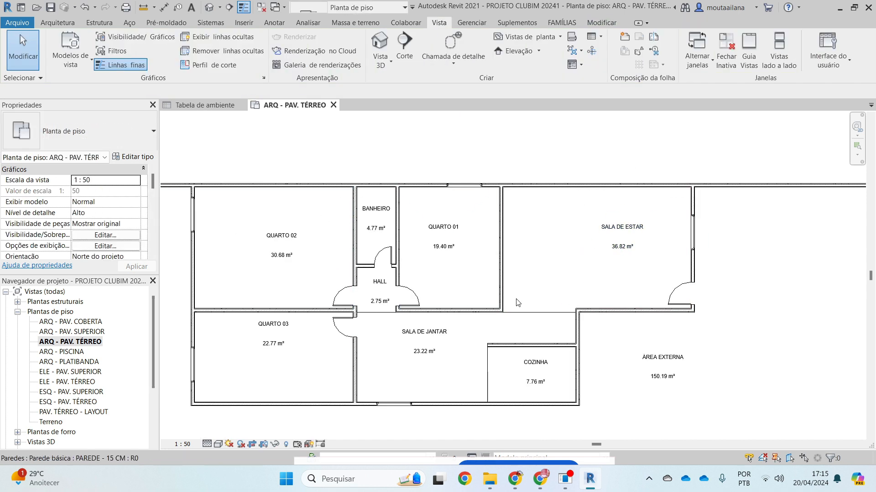
Step: Move the SALA DE ESTAR tag closer to the centre of the living room
scroll(636, 244, "up", 2)
left_click_drag(635, 249, 586, 273)
scroll(586, 272, "up", 2)
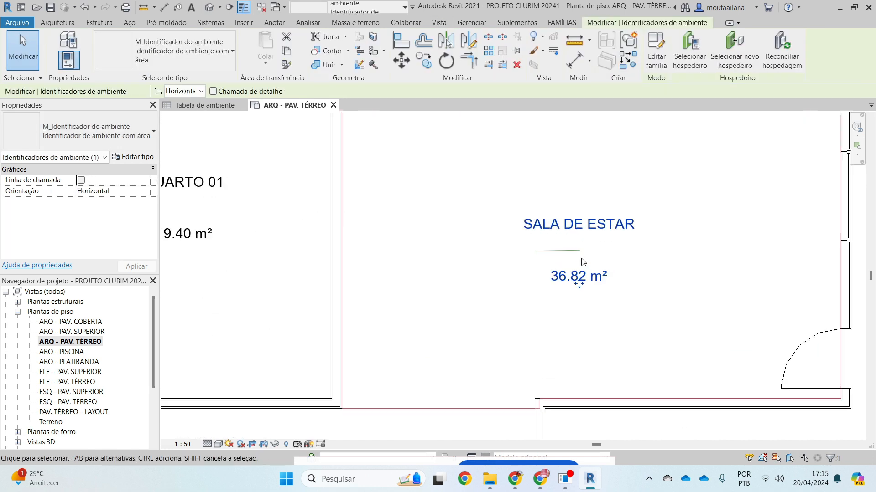
scroll(593, 256, "down", 4)
scroll(337, 237, "up", 1)
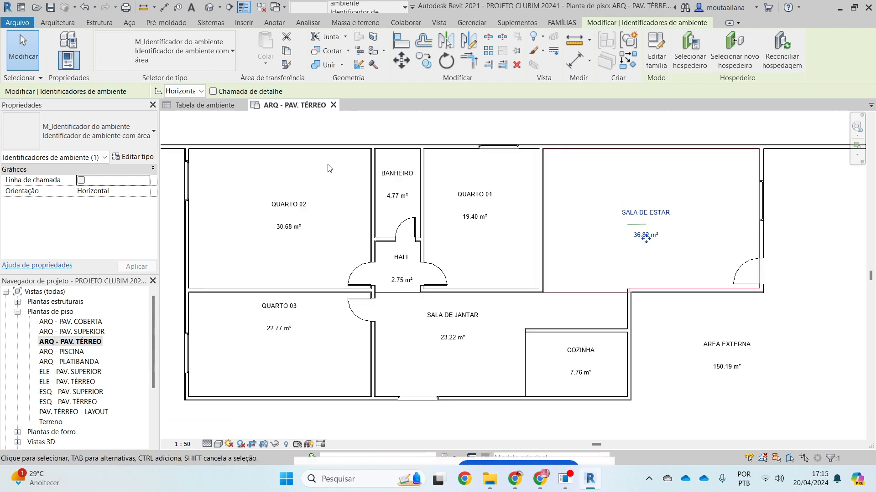
Step: Close the inactive views, keeping only the ARQ - PAV. TÉRREO floor plan open
left_click(306, 237)
scroll(305, 237, "up", 3)
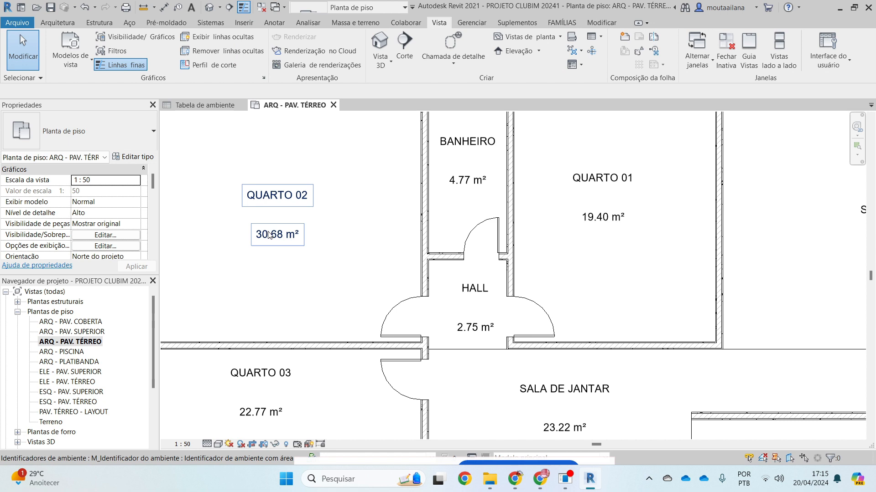
scroll(303, 285, "down", 3)
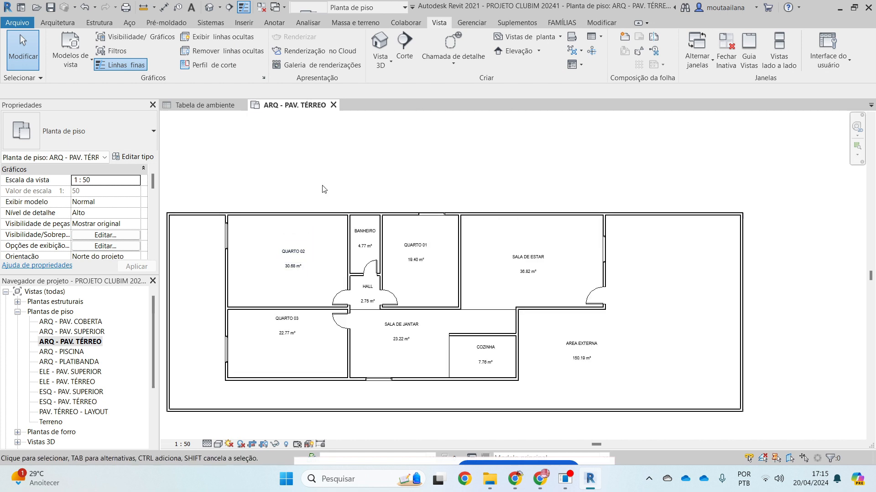
scroll(389, 231, "up", 2)
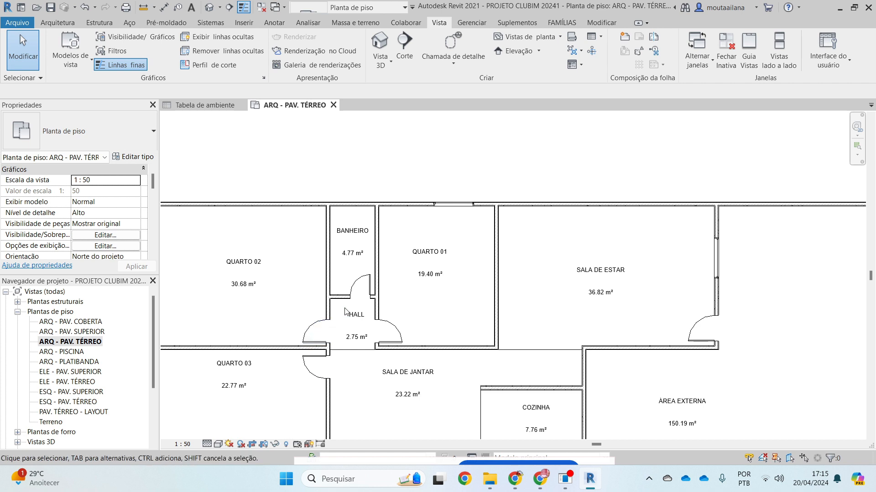
left_click(264, 8)
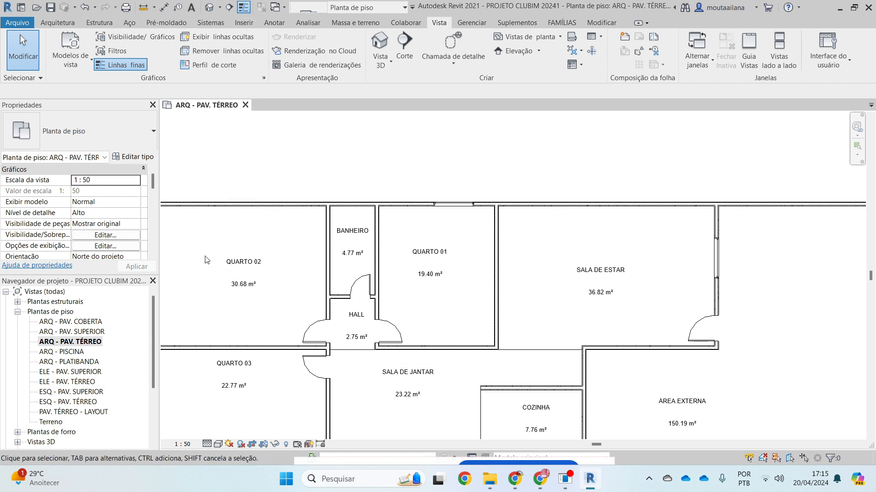
Step: Check the type properties of the QUARTO 02 room tag and open its family M_Identificador do ambiente for editing
left_click(243, 263)
middle_click_drag(323, 293, 370, 268)
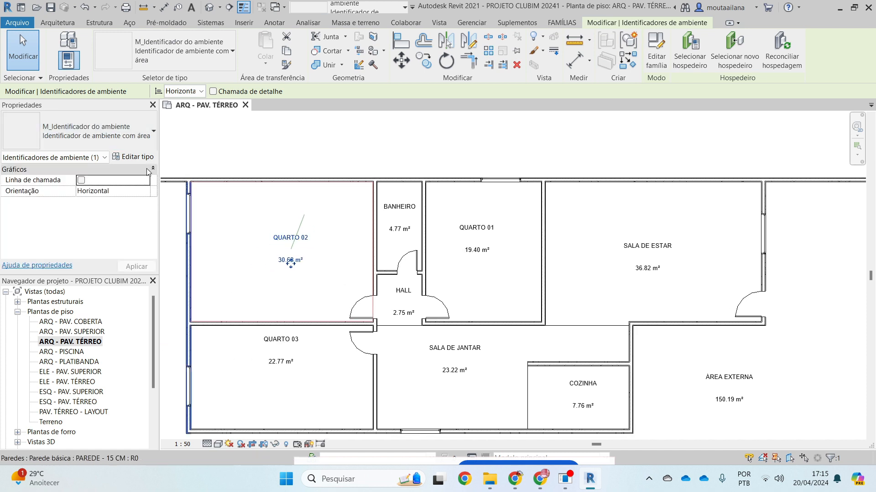
left_click(133, 157)
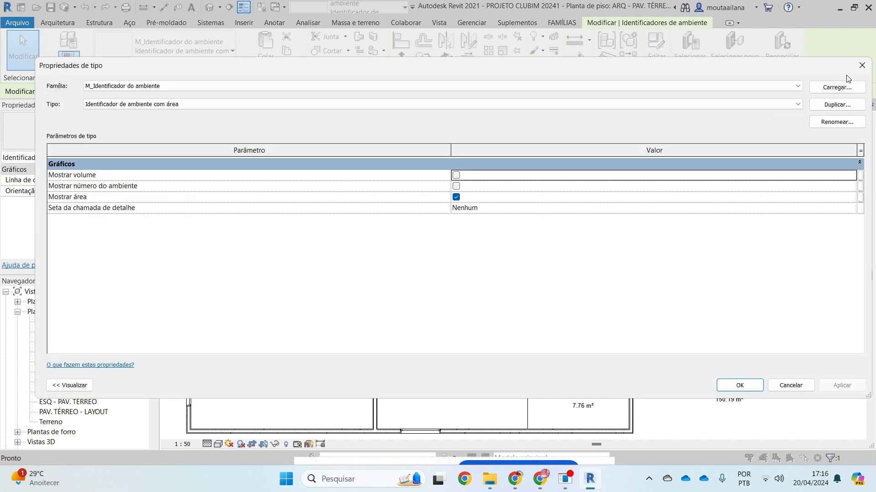
left_click(862, 65)
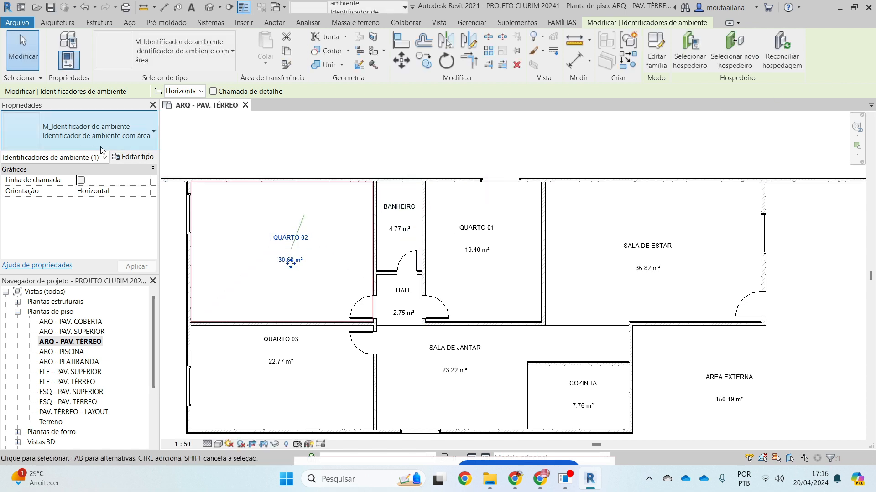
left_click(661, 50)
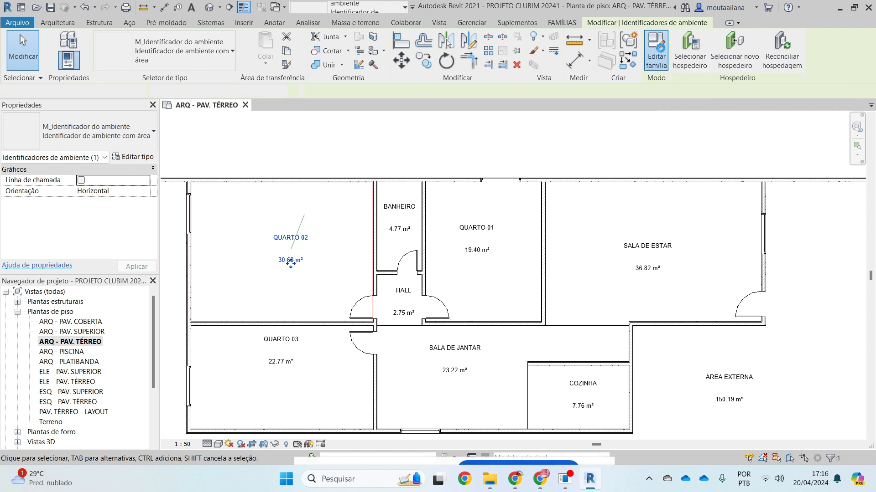
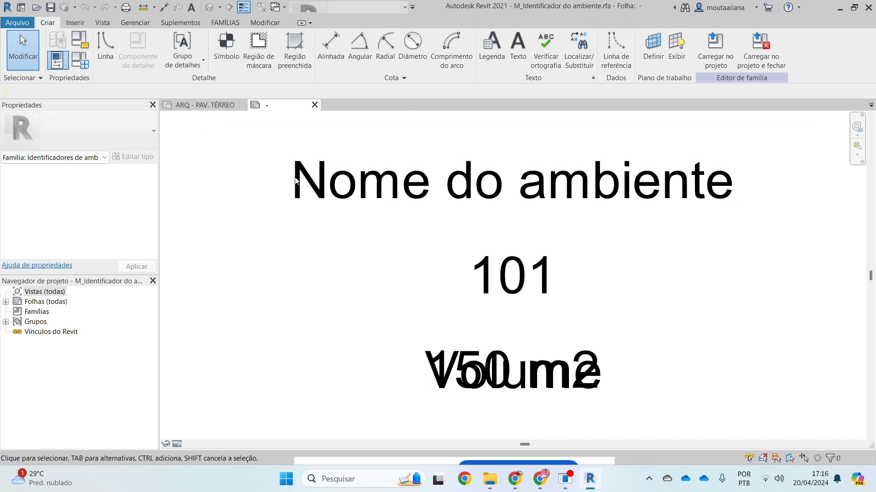
Step: Delete the room number label 101 from the room tag family
left_click(384, 202)
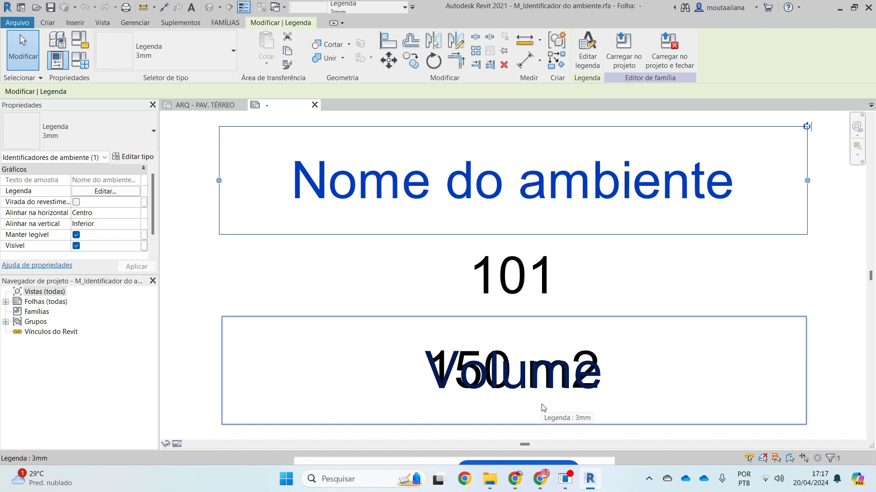
left_click(481, 280)
scroll(482, 280, "down", 2)
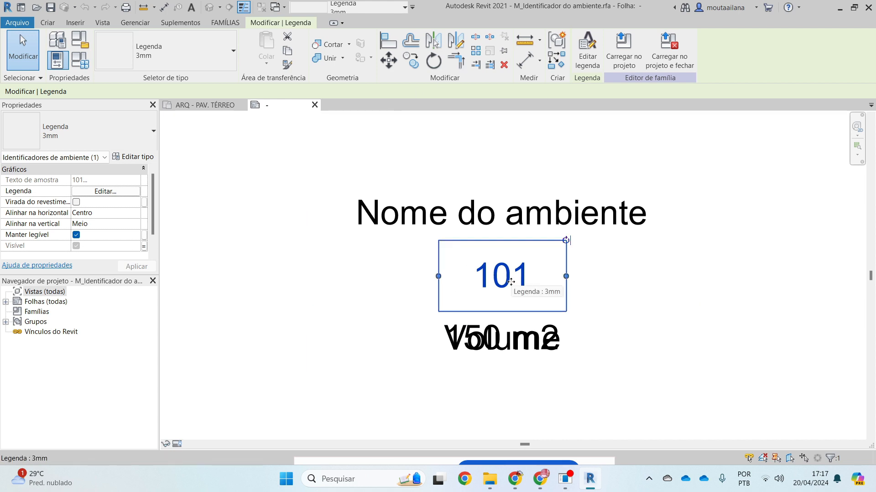
key("Delete")
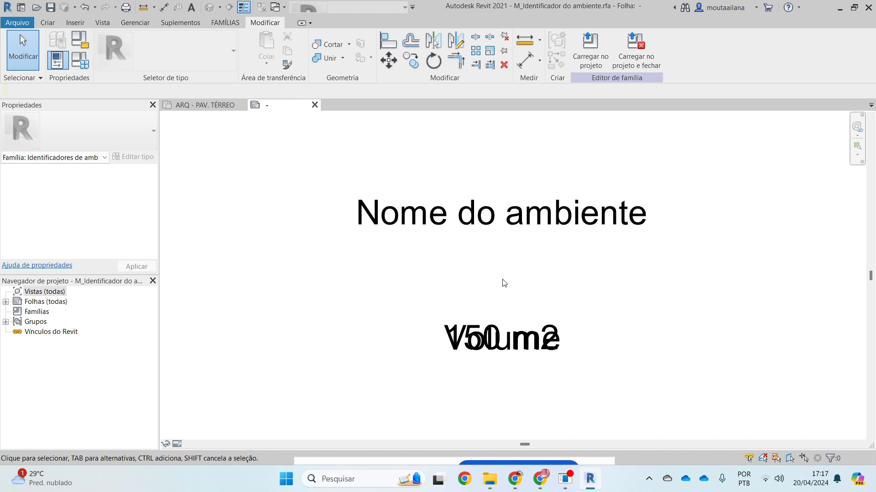
Step: Move the Nome do ambiente label down to sit just above the area and volume labels
left_click(541, 215)
left_click_drag(564, 208, 567, 286)
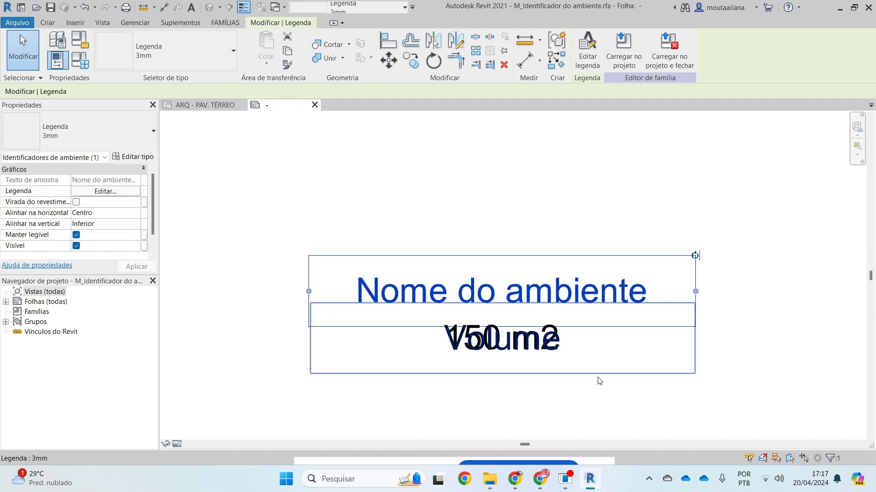
left_click(600, 381)
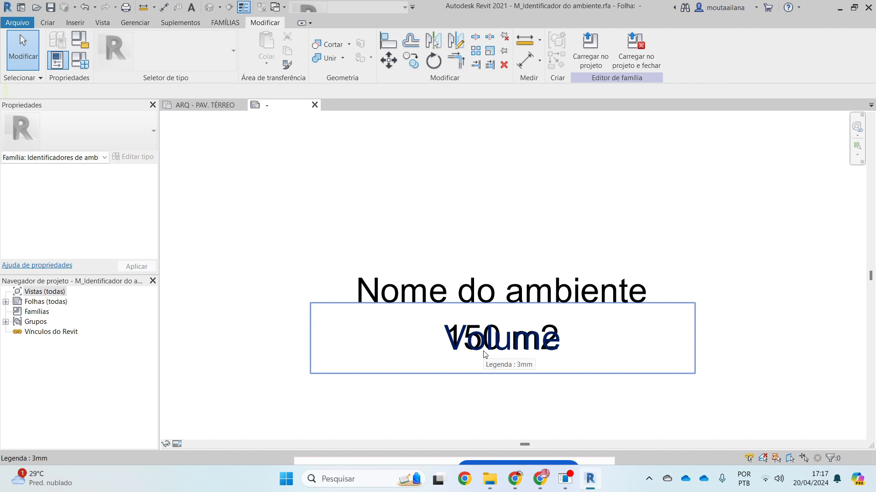
Step: Set the 3mm label type used by Nome do ambiente to the Stylus BT font with a 2.5 mm text size
left_click(513, 297)
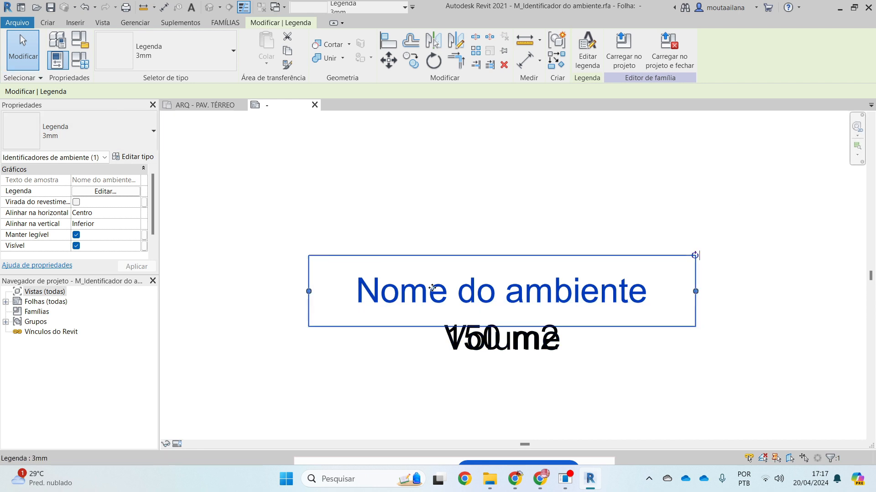
left_click(133, 158)
left_click(549, 243)
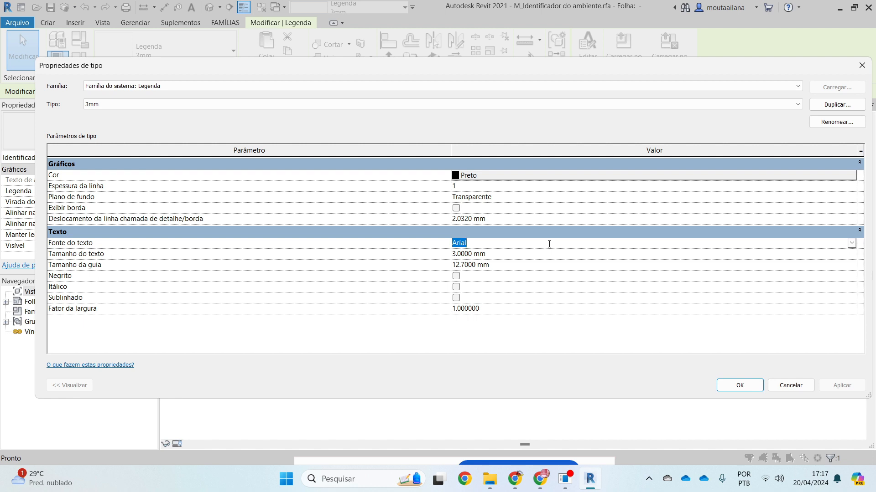
type("Stylus BT")
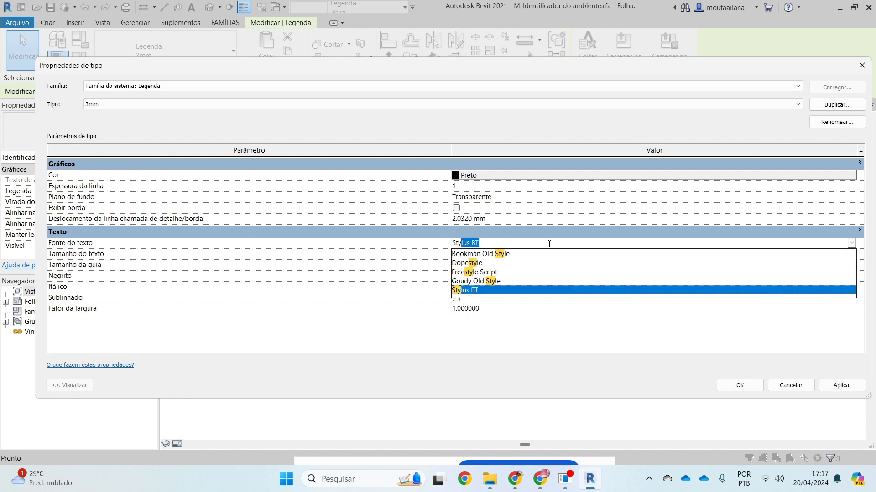
left_click(471, 291)
left_click(504, 253)
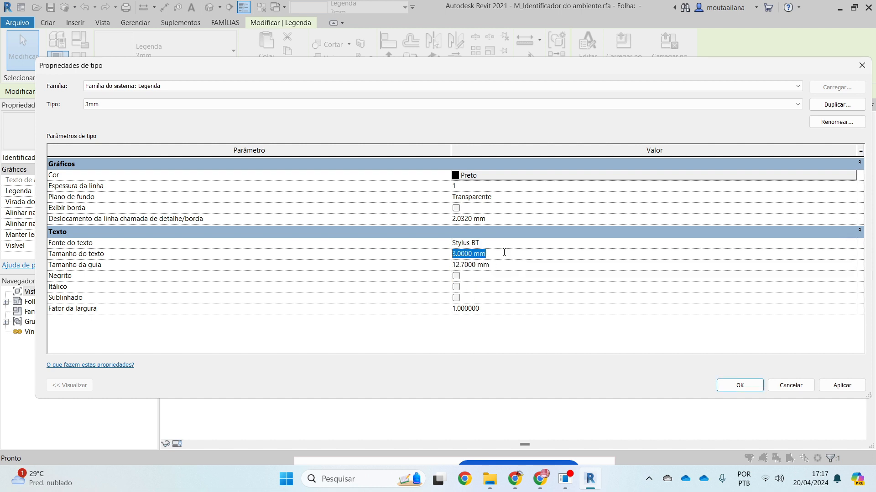
type("2.5")
key("Return")
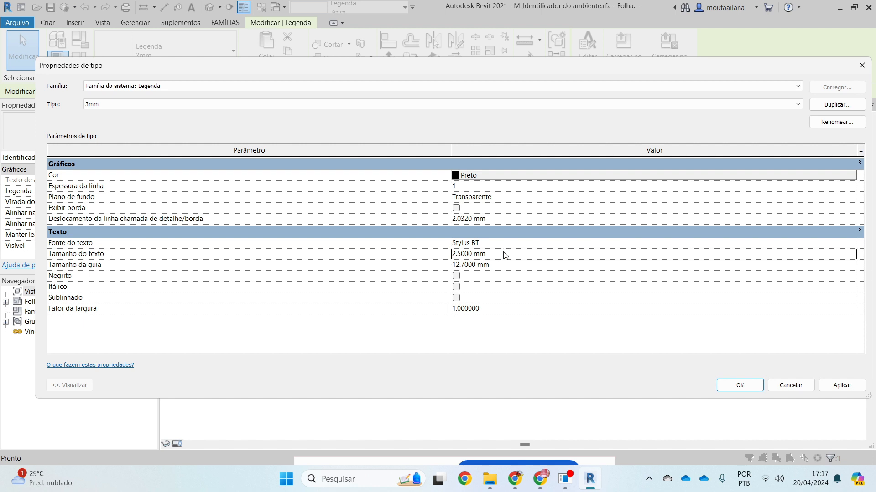
Step: Make the 3mm label type bold with a width factor of 0.9 and apply the type changes
left_click(456, 276)
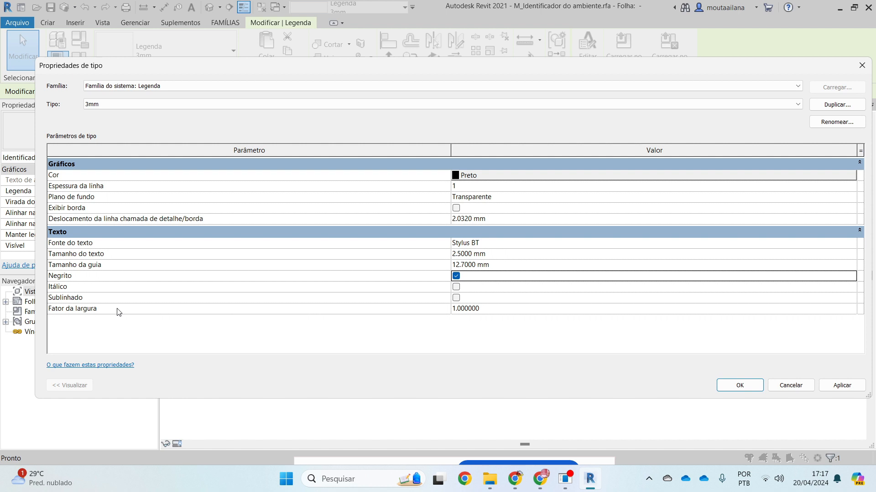
left_click(471, 311)
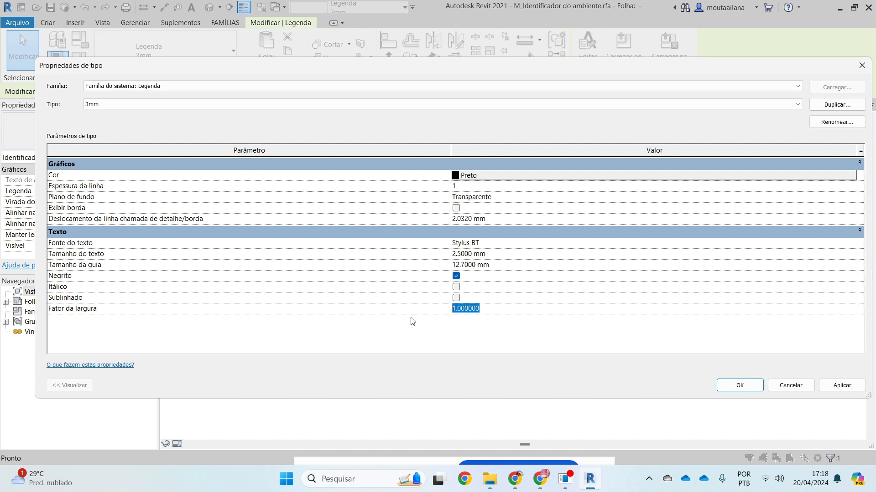
type(".9")
key("Return")
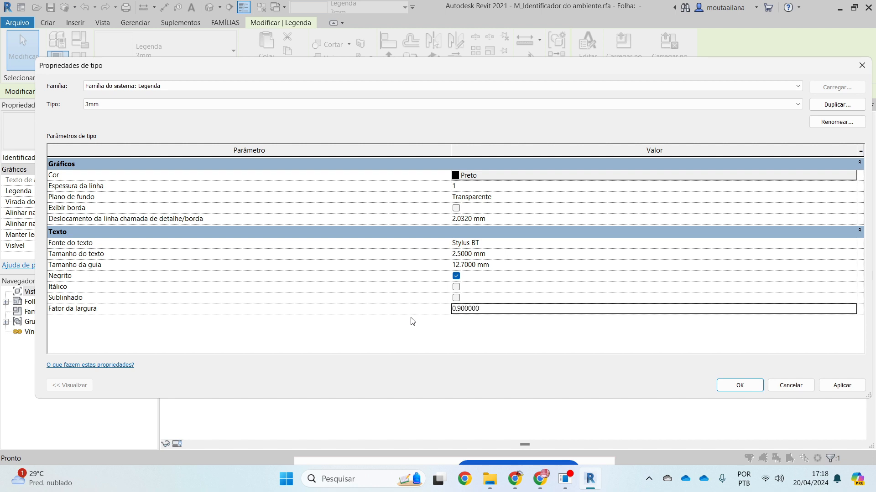
left_click(842, 385)
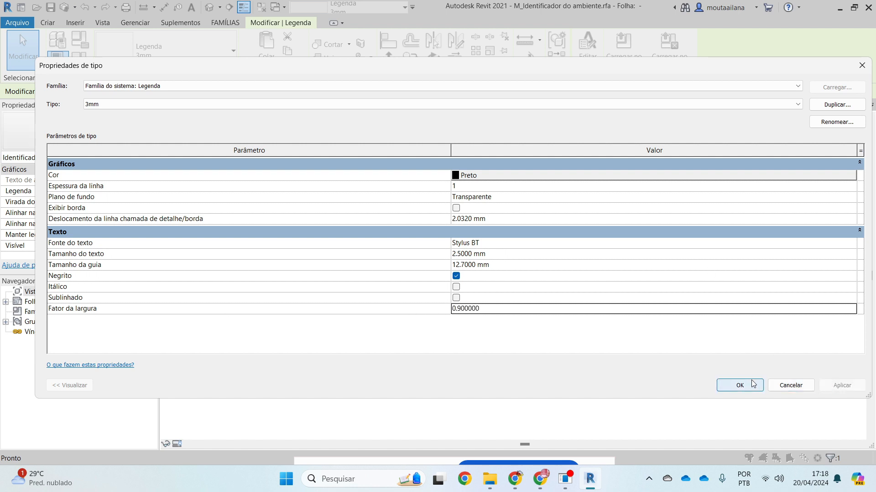
left_click(752, 384)
left_click(757, 341)
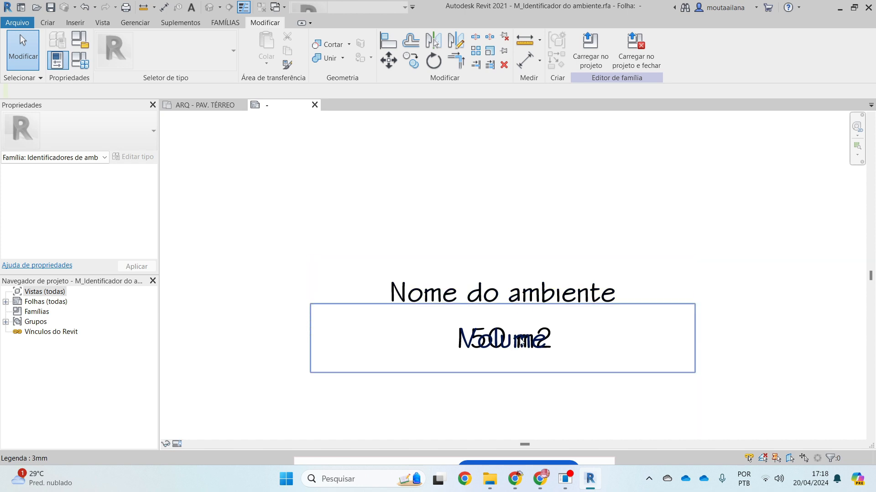
Step: Duplicate the Volume label's 3mm type under the name TEXTO ÁREA
left_click(500, 302)
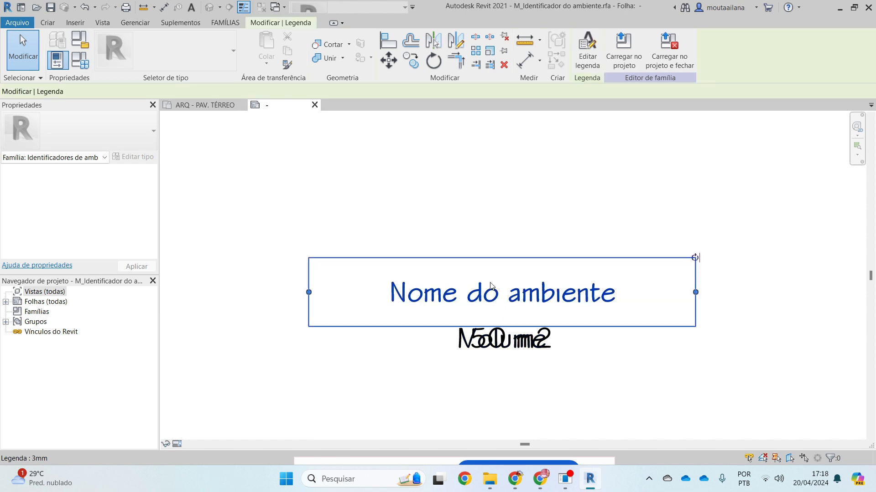
left_click(510, 342)
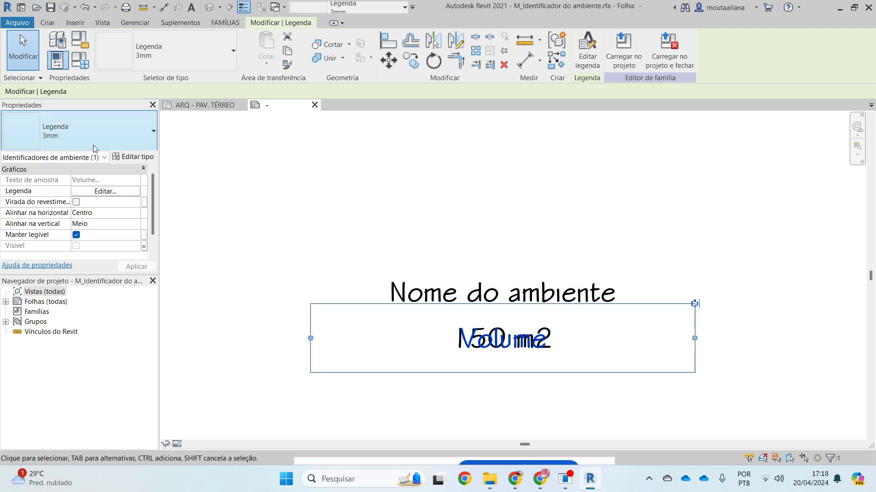
left_click(133, 157)
left_click(841, 104)
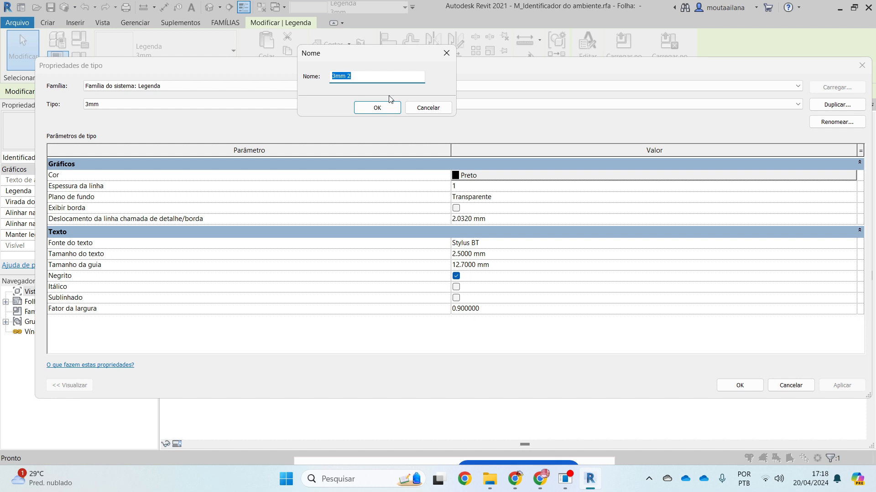
type("TEXTO ÁREA")
key("Return")
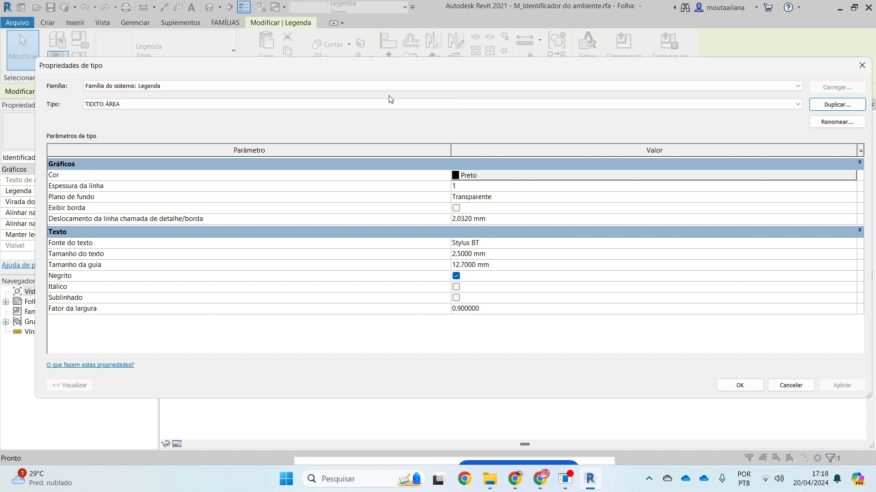
Step: Set the TEXTO ÁREA type's text size to 2.3 mm, with bold turned off and italic turned on
left_click(509, 258)
type("2.3")
key("Return")
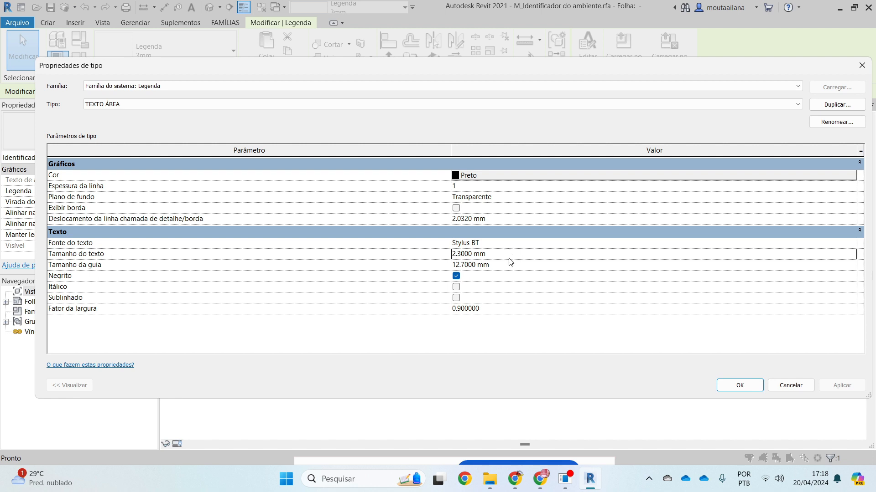
left_click(457, 276)
left_click(458, 288)
Step: Colour the TEXTO ÁREA type grey, RGB 128-128-128, and accept the type properties
left_click(471, 176)
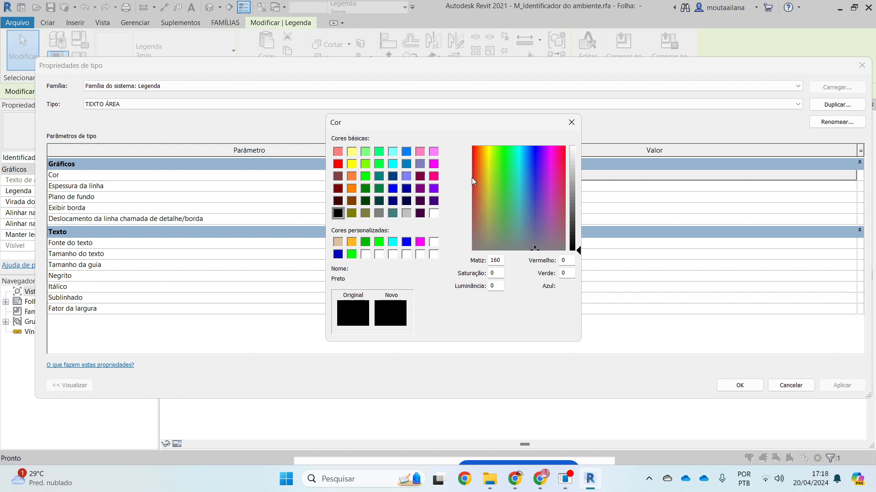
left_click(379, 213)
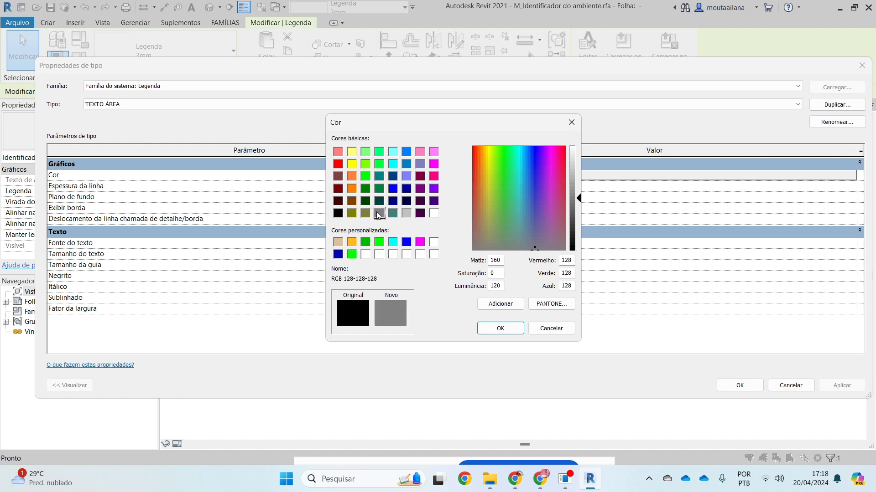
left_click(500, 328)
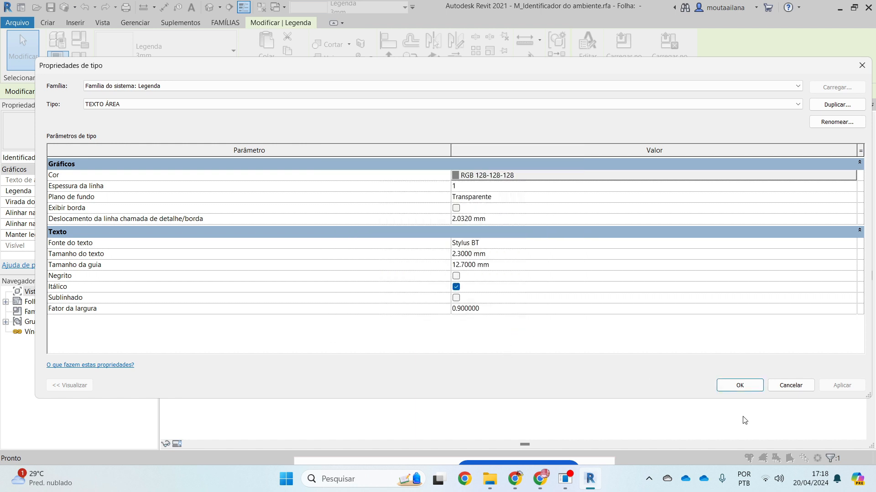
left_click(739, 385)
left_click(750, 345)
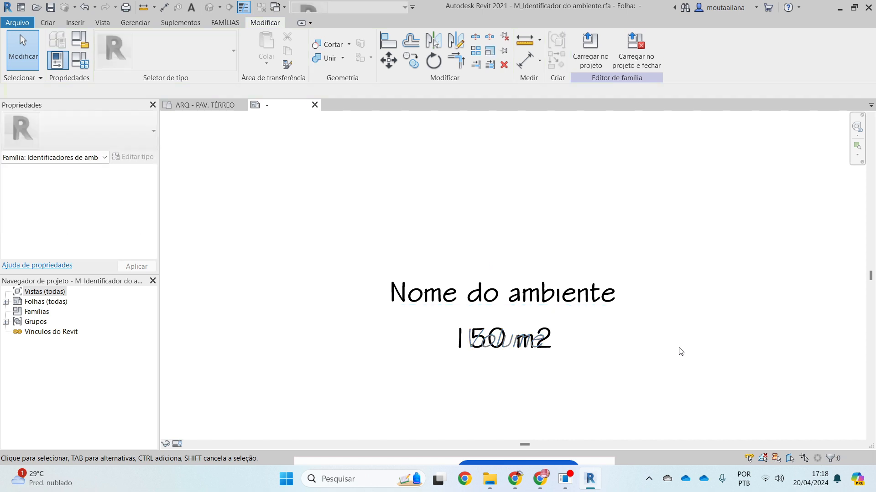
Step: Assign the TEXTO ÁREA type to the 150 m2 area label
scroll(538, 360, "up", 4)
left_click(449, 312)
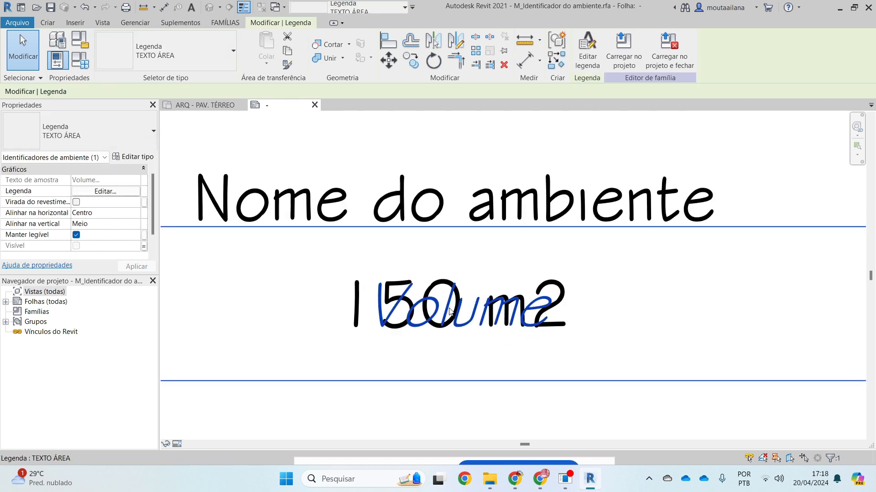
left_click(339, 292)
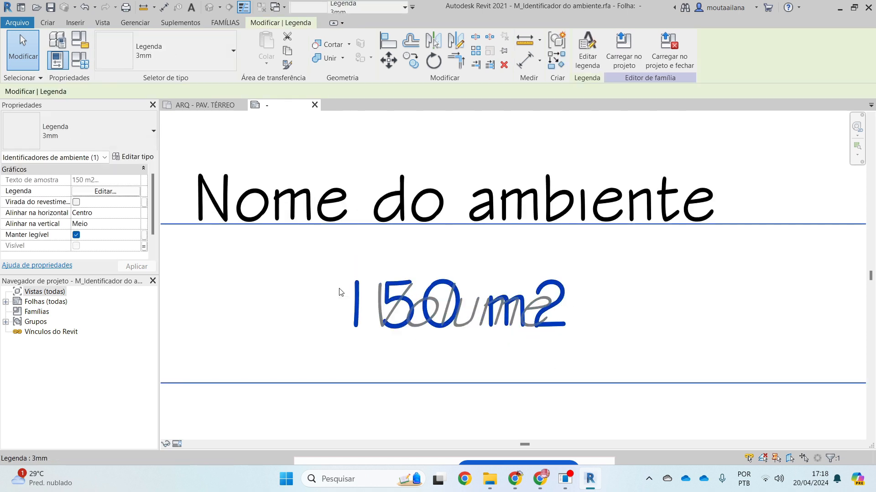
left_click(92, 127)
left_click(43, 200)
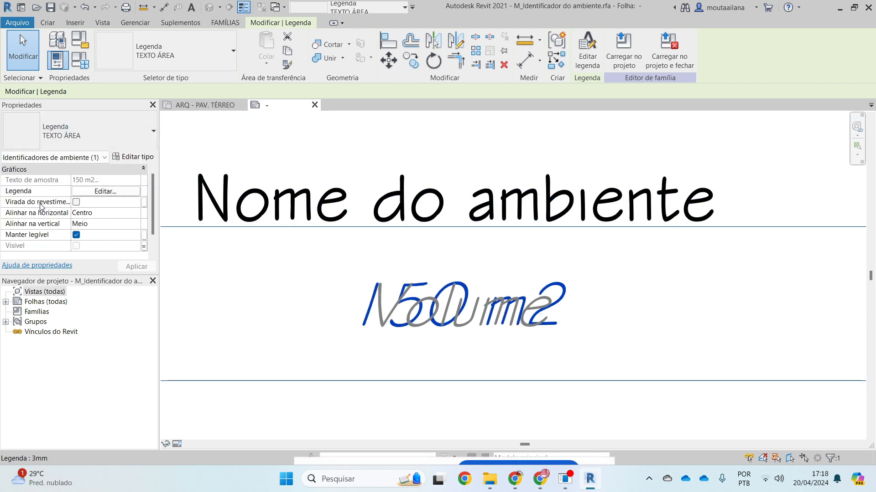
left_click(585, 376)
scroll(584, 375, "down", 3)
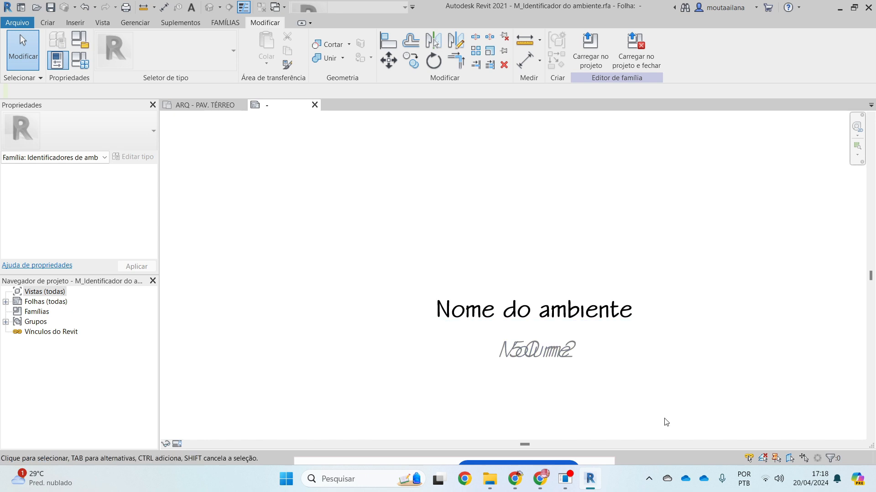
Step: Load the edited room tag family into the project, overwriting the existing version
left_click(511, 350)
left_click(478, 258)
left_click(587, 54)
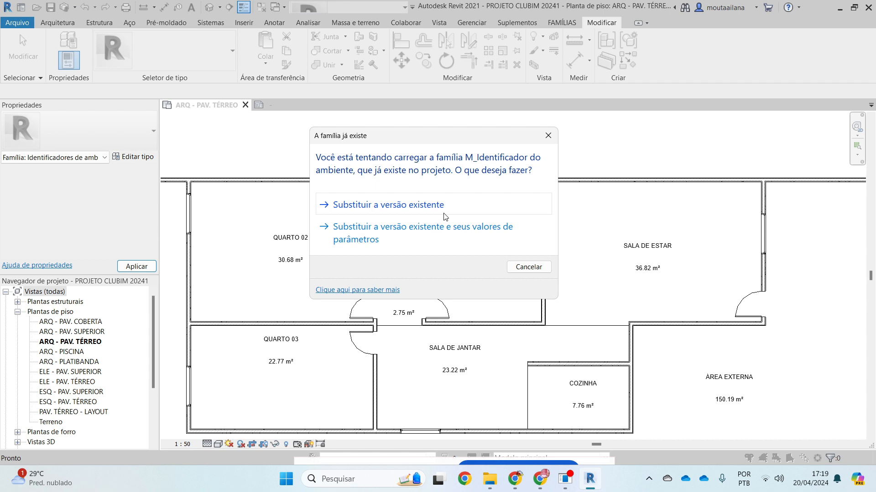
left_click(455, 210)
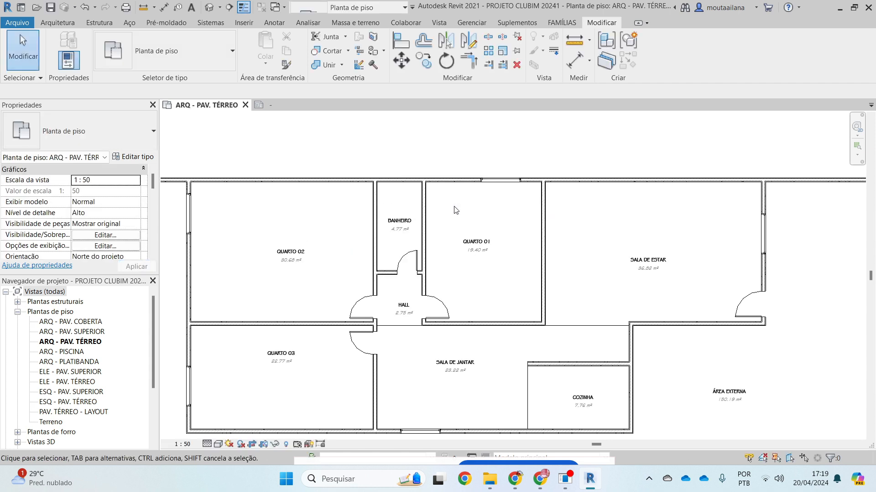
Step: Move the QUARTO 02 room tag up and to the left within its room
scroll(359, 280, "up", 3)
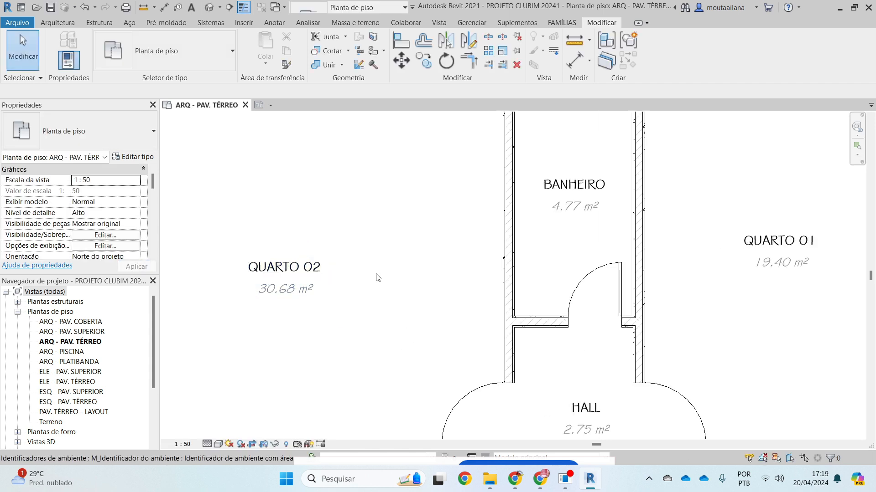
scroll(451, 232, "up", 3)
left_click(388, 321)
left_click_drag(387, 321, 339, 223)
left_click(381, 304)
scroll(336, 274, "up", 4)
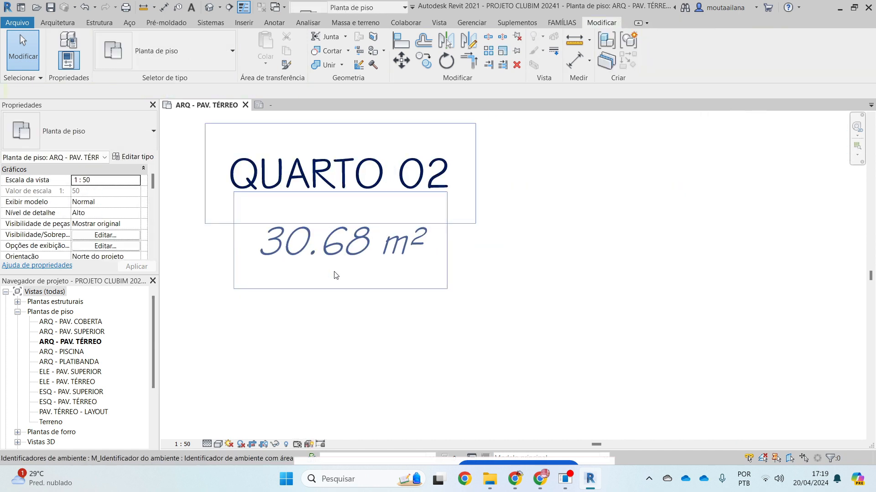
Step: Move the SALA DE ESTAR tag up until it aligns horizontally with the QUARTO 02 tag
scroll(440, 266, "down", 8)
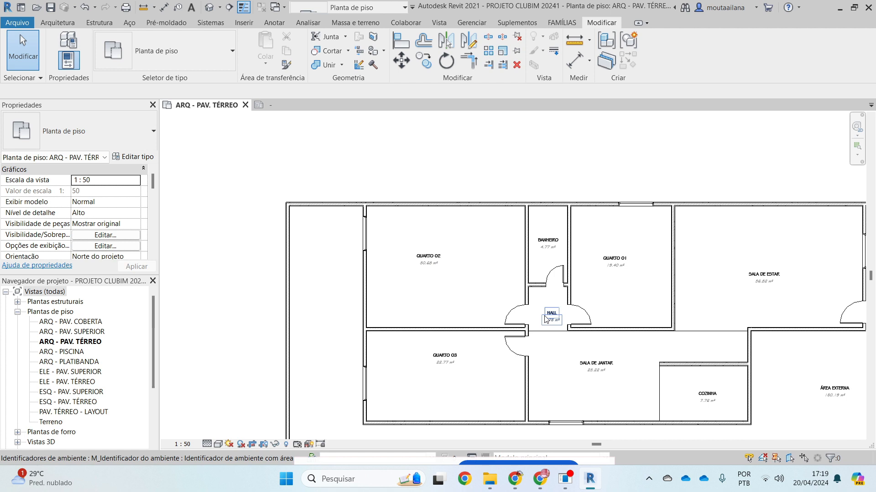
scroll(673, 325, "up", 1)
scroll(737, 259, "up", 3)
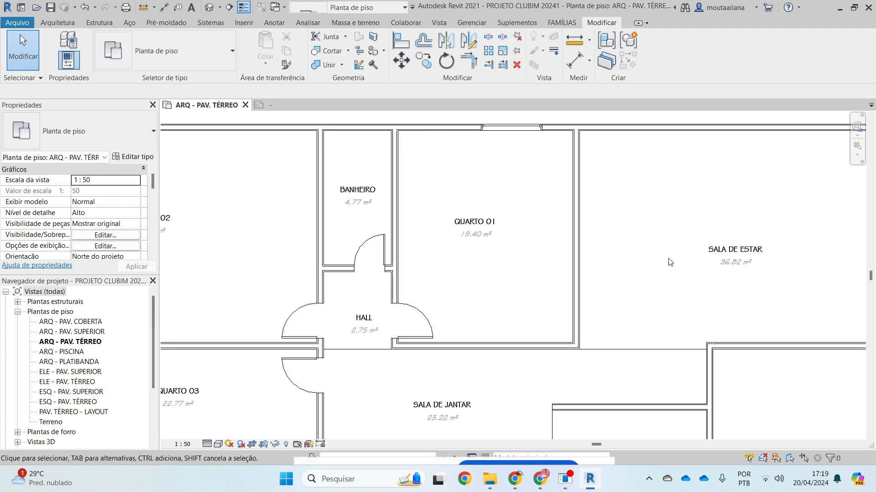
scroll(737, 258, "down", 3)
left_click(733, 236)
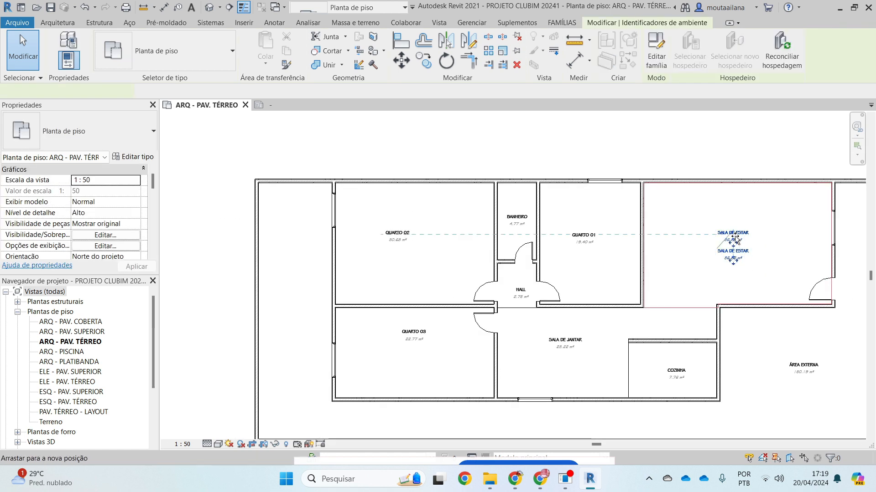
Step: Try the ARQ - PAV. TÉRREO plan at scale 1:100, and set a custom view scale of 1:75 instead
left_click(180, 445)
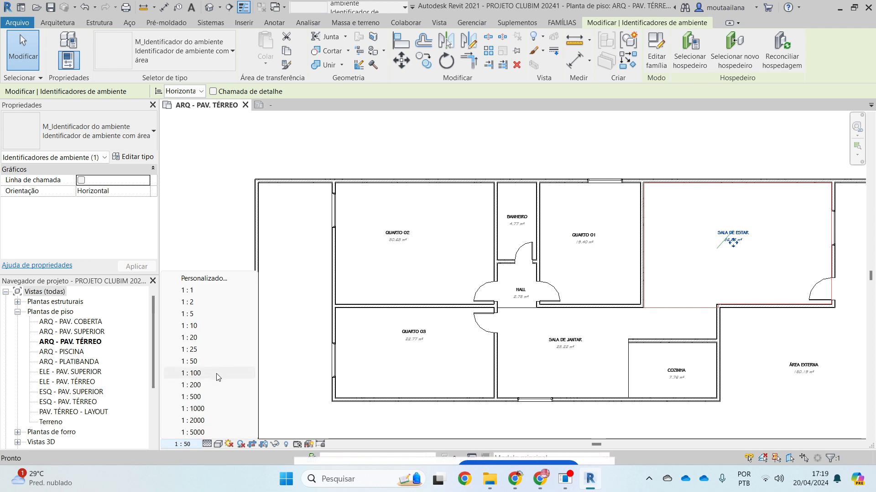
left_click(218, 376)
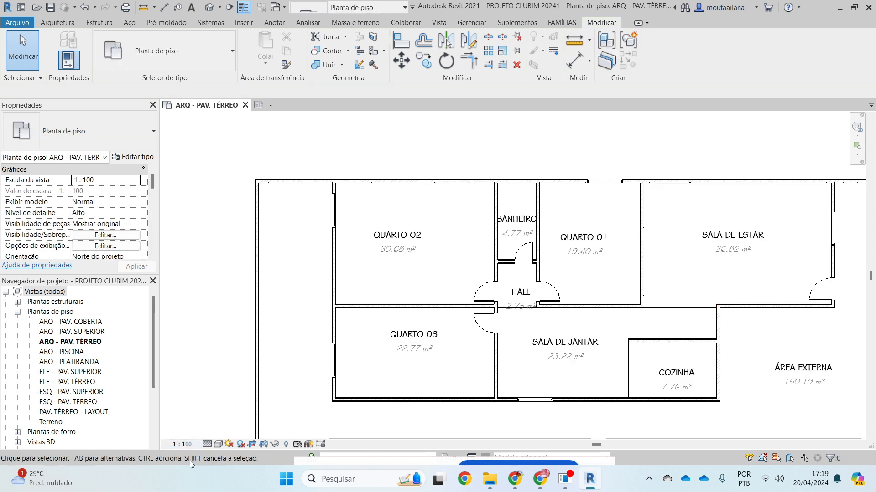
left_click(183, 444)
left_click(200, 277)
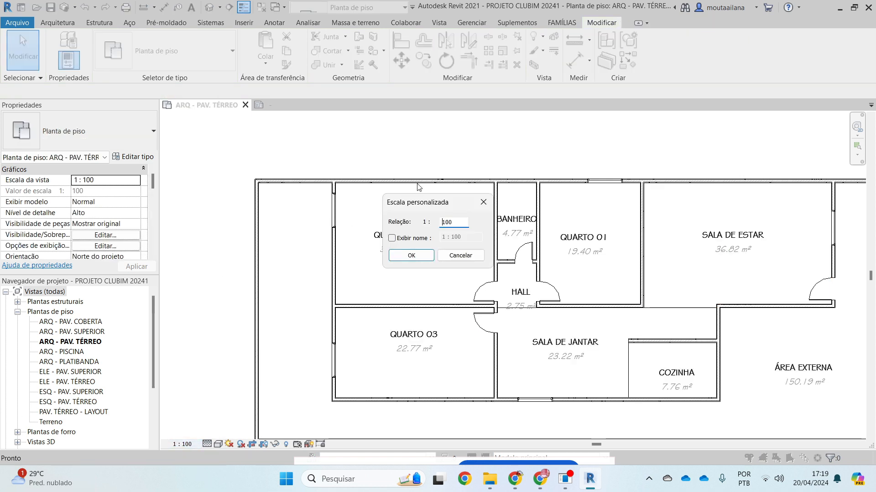
left_click_drag(452, 222, 371, 230)
type("75")
key("Return")
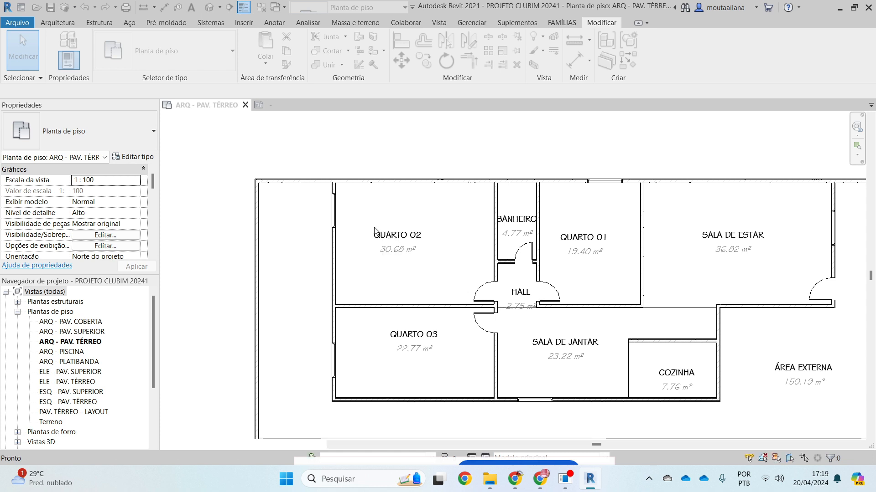
middle_click_drag(682, 338, 583, 297)
scroll(539, 285, "down", 1)
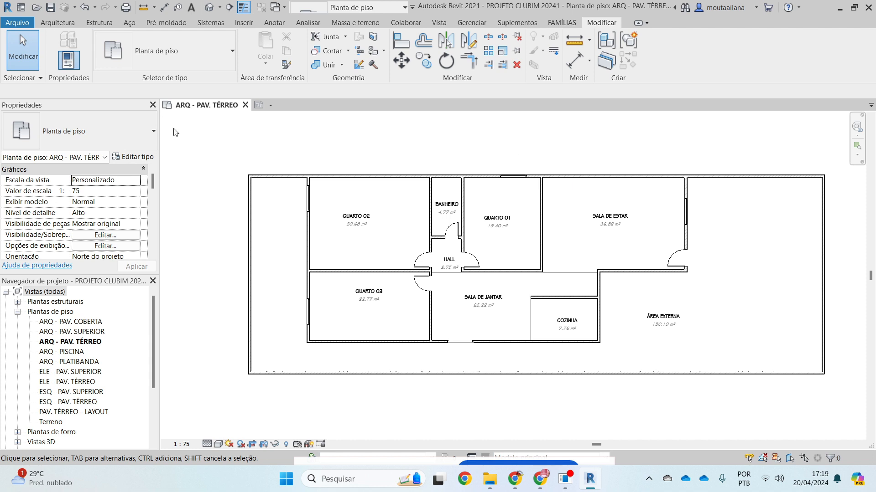
scroll(543, 310, "up", 3)
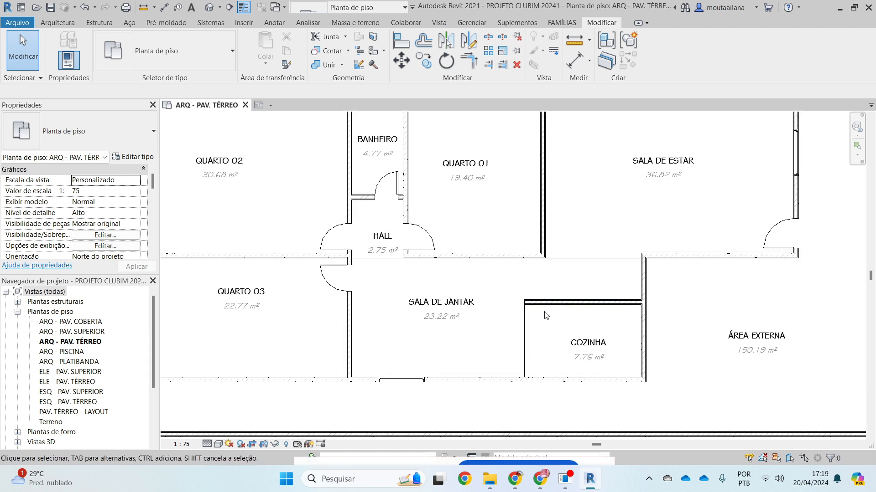
scroll(548, 321, "down", 3)
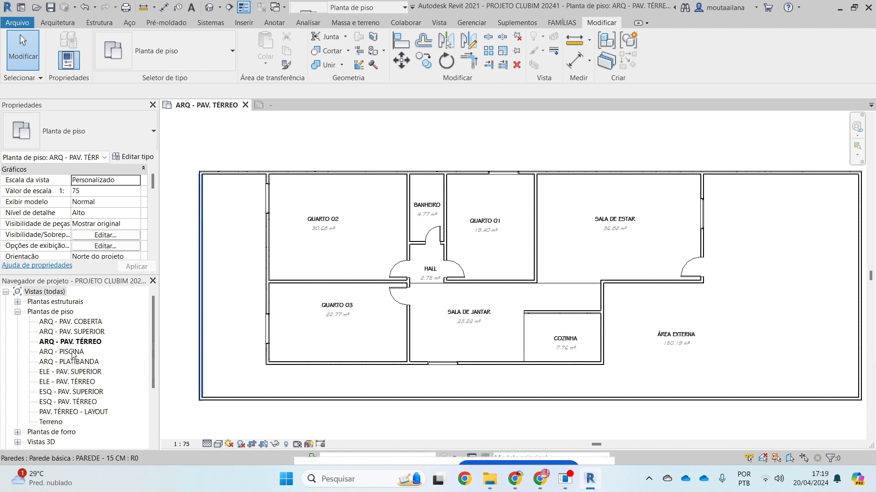
Step: Rename the PAV. TÉRREO - LAYOUT floor plan as LAY - PAV. TÉRREO and open it
left_click(77, 323)
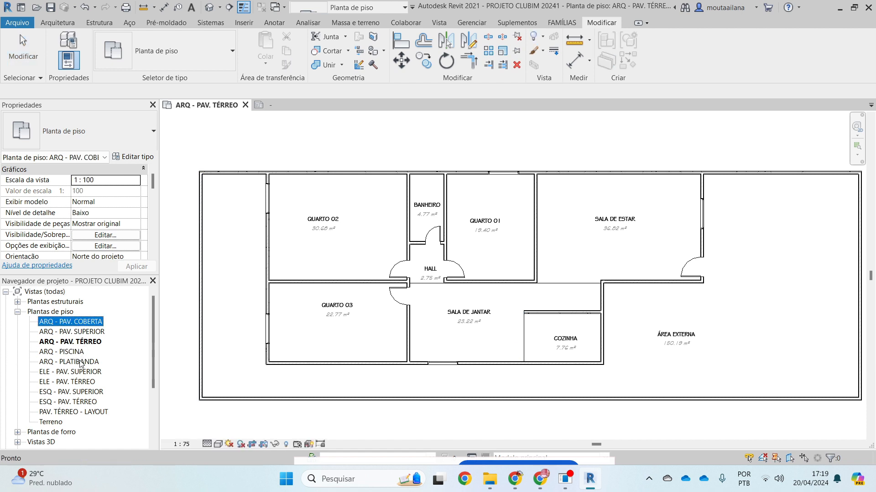
right_click(95, 413)
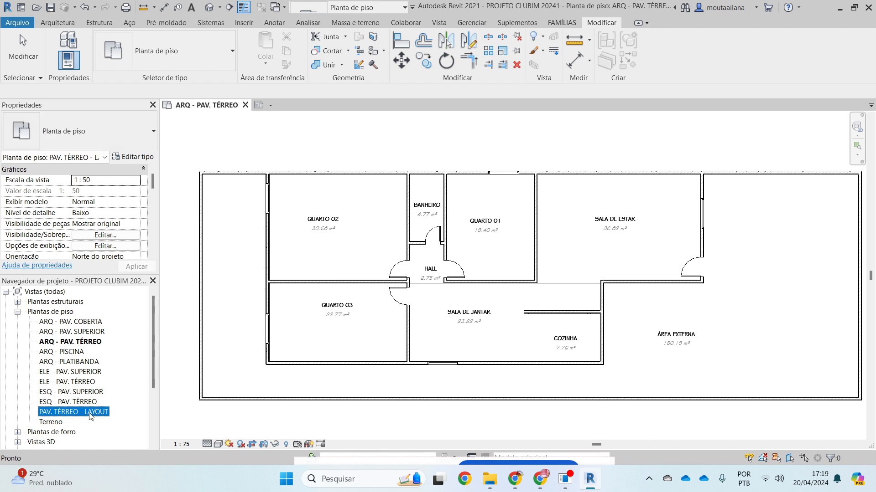
left_click(127, 319)
left_click(39, 411)
type("LAY -")
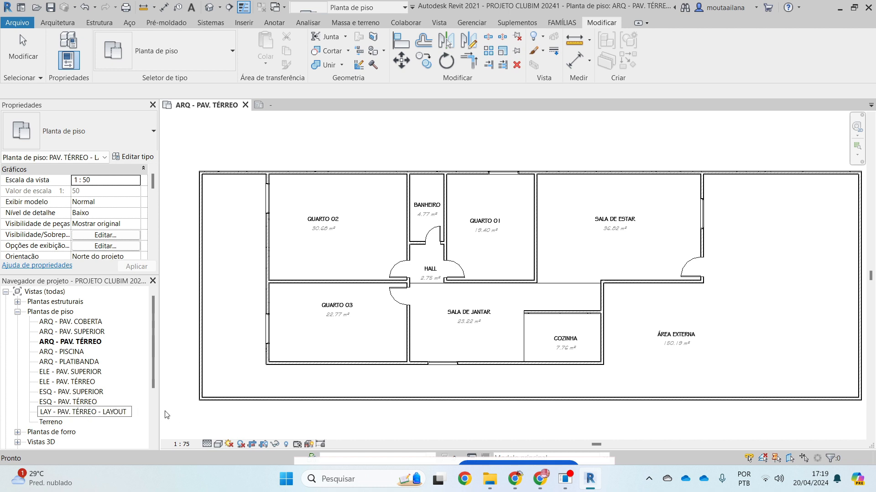
left_click(106, 411)
key("Delete")
key("Delete")
key("Delete")
key("Delete")
key("Delete")
key("BackSpace")
key("BackSpace")
key("BackSpace")
key("BackSpace")
key("Return")
double_click(92, 412)
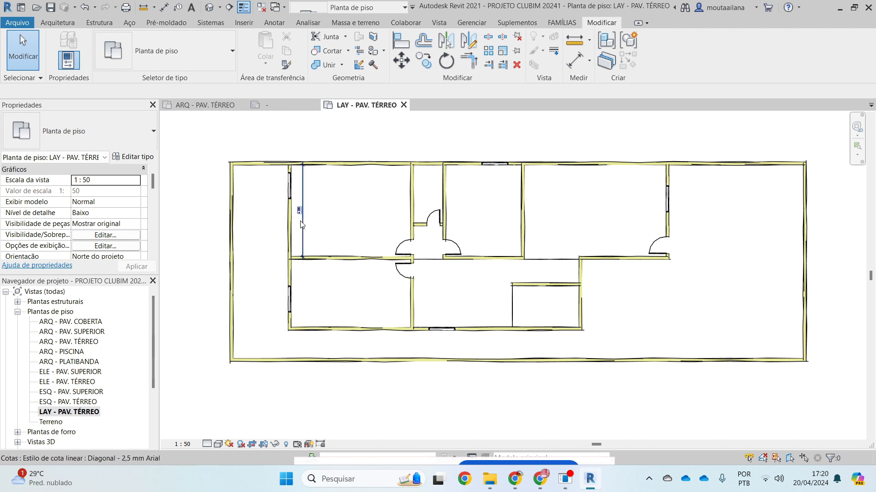
left_click(297, 227)
key("Escape")
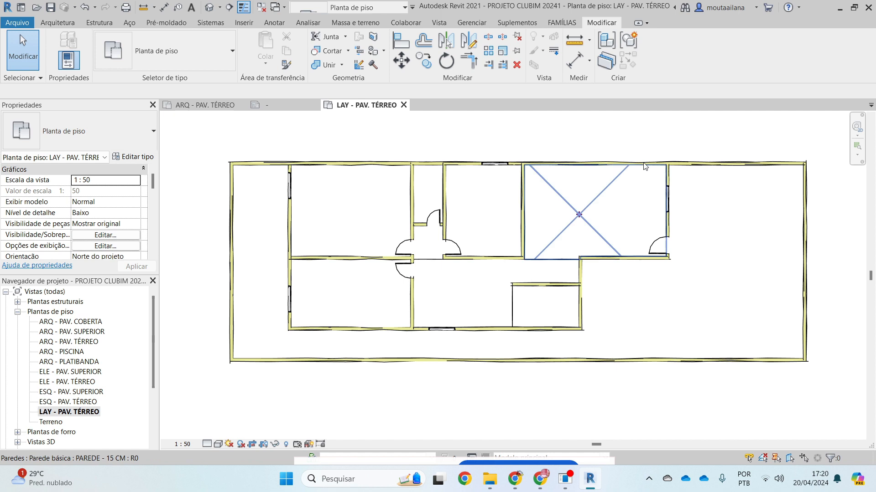
Step: Tag QUARTO 02, QUARTO 03, SALA DE JANTAR, QUARTO 01, BANHEIRO, COZINHA and SALA DE ESTAR in the layout plan
left_click(71, 19)
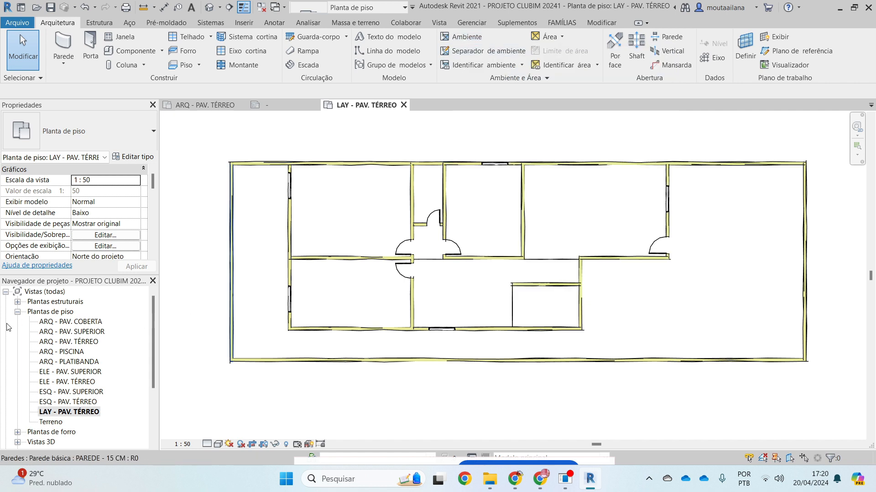
left_click(482, 68)
scroll(323, 245, "up", 3)
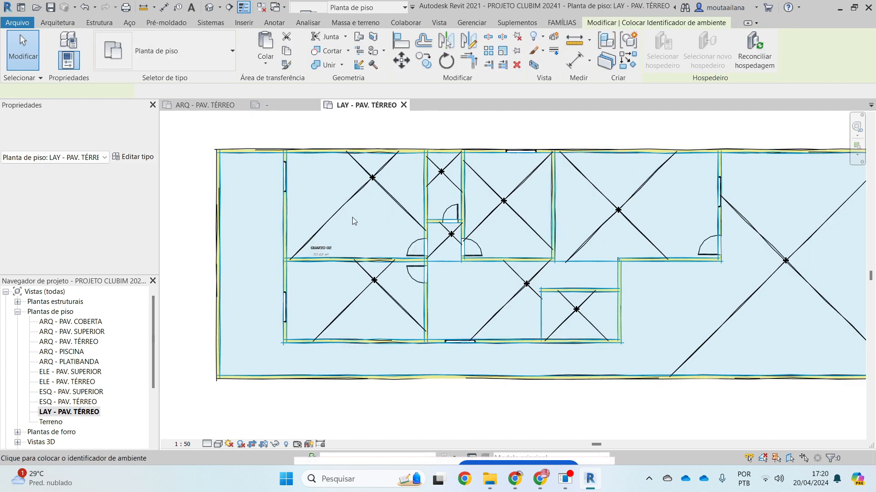
left_click(357, 204)
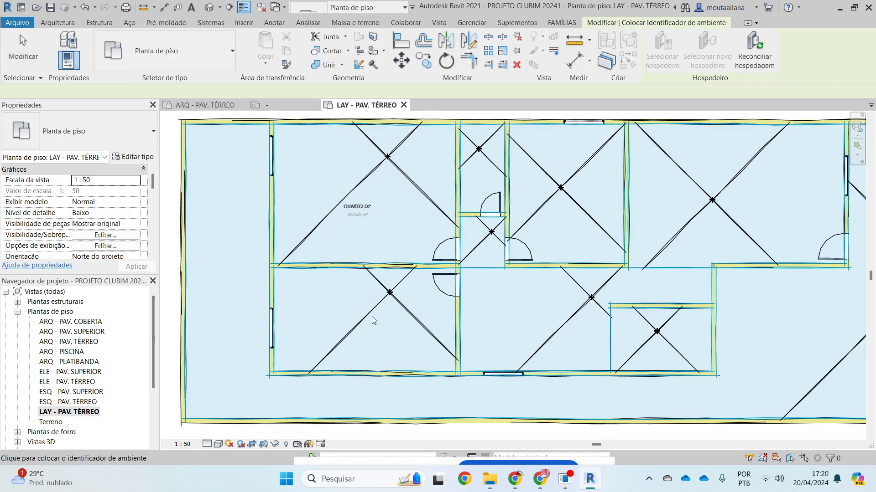
left_click(371, 316)
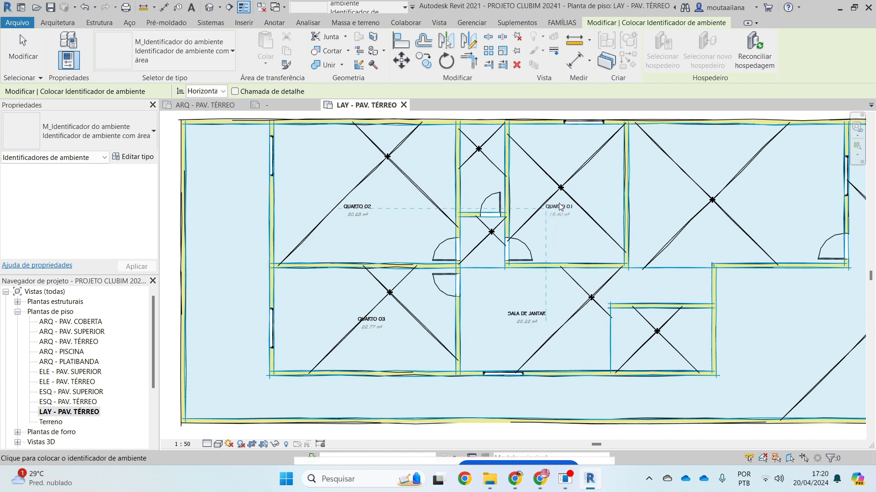
left_click(480, 163)
left_click(653, 338)
left_click(704, 204)
scroll(704, 203, "up", 2)
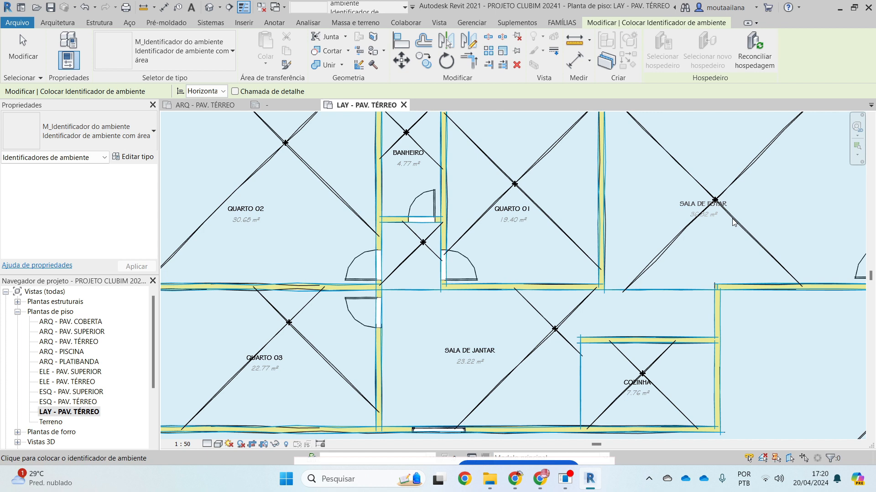
key("Escape")
key("Escape")
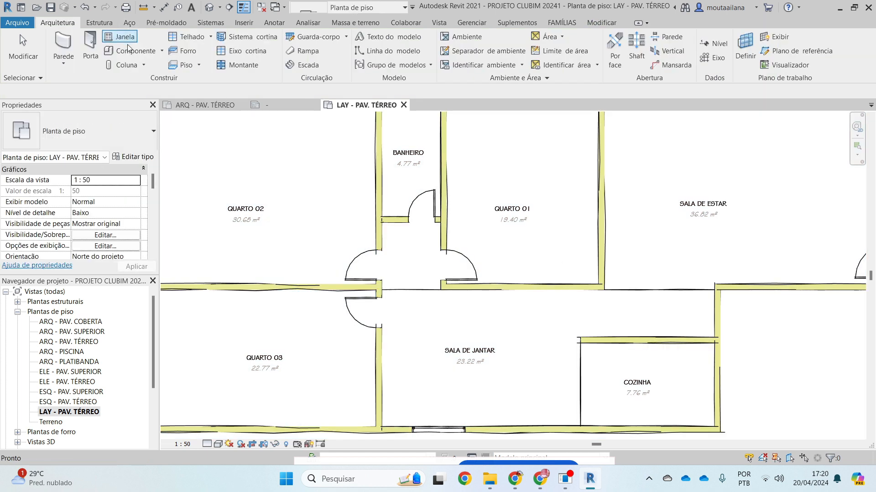
Step: Place an M_Escrivaninha 1525 x 762mm desk near SALA DE ESTAR's upper wall and another in QUARTO 02 near its left wall
left_click(134, 50)
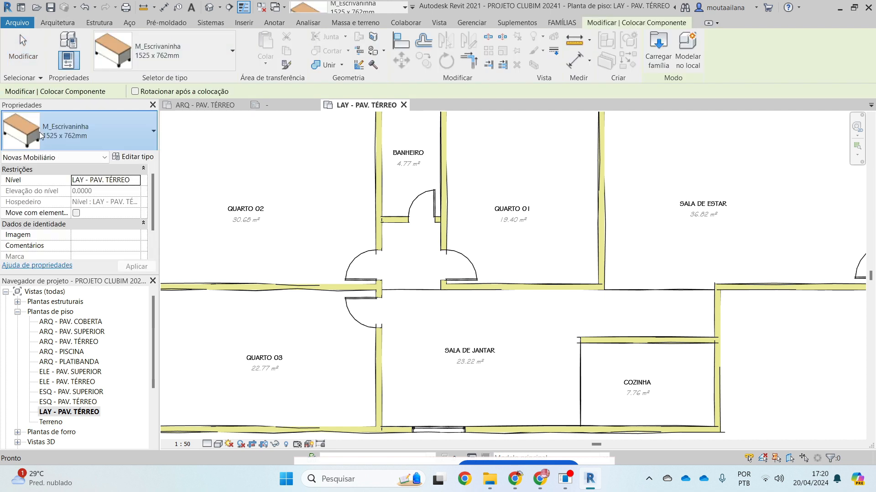
left_click(49, 137)
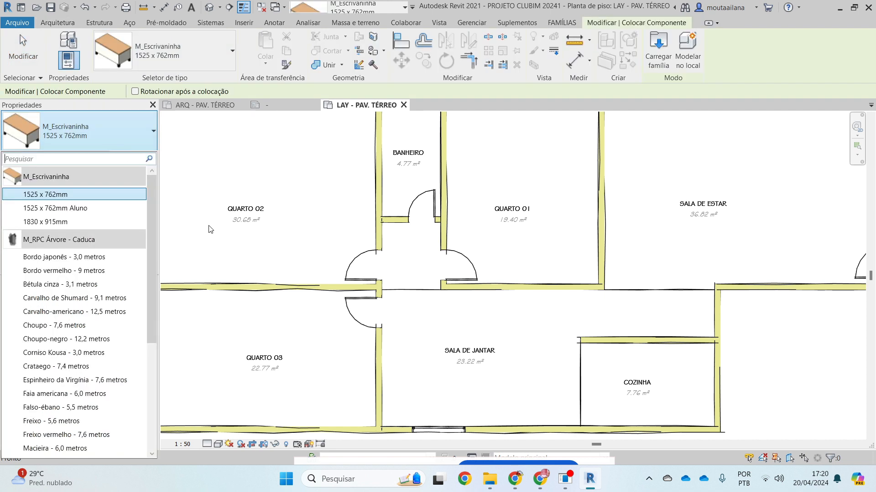
left_click(54, 196)
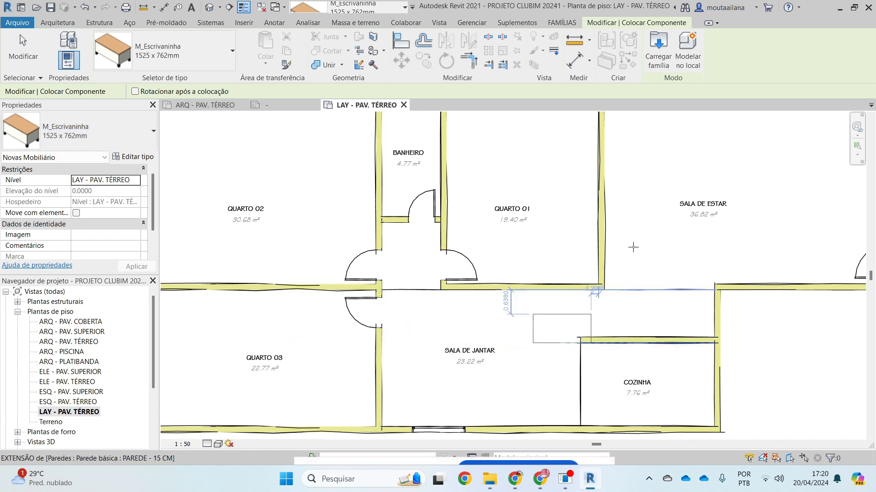
middle_click_drag(664, 207, 611, 252)
scroll(716, 169, "down", 1)
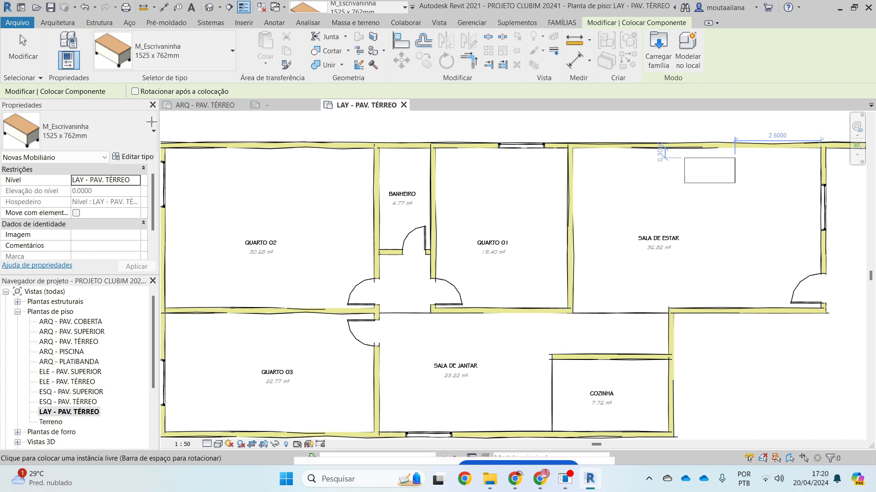
left_click(200, 255)
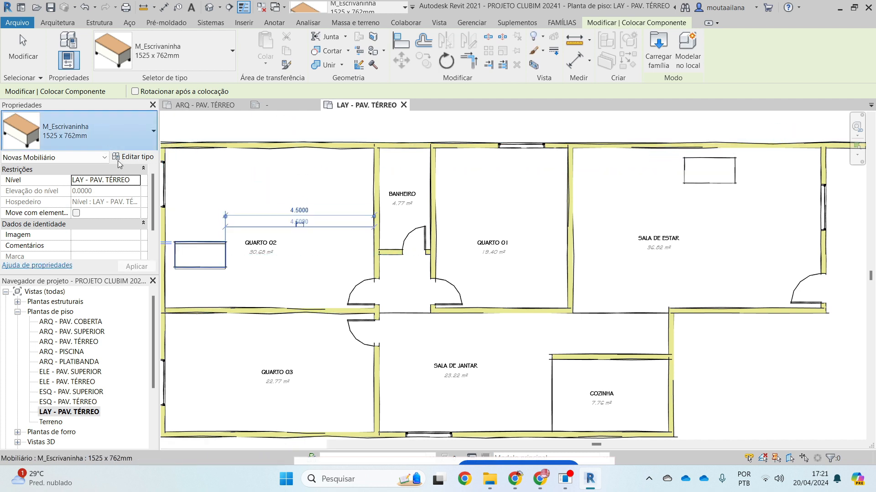
Step: Place an M_RPC Árvore - Caduca tree of type Choupo - 7,6 metros in the external area beside the kitchen
left_click(100, 133)
scroll(105, 247, "down", 10)
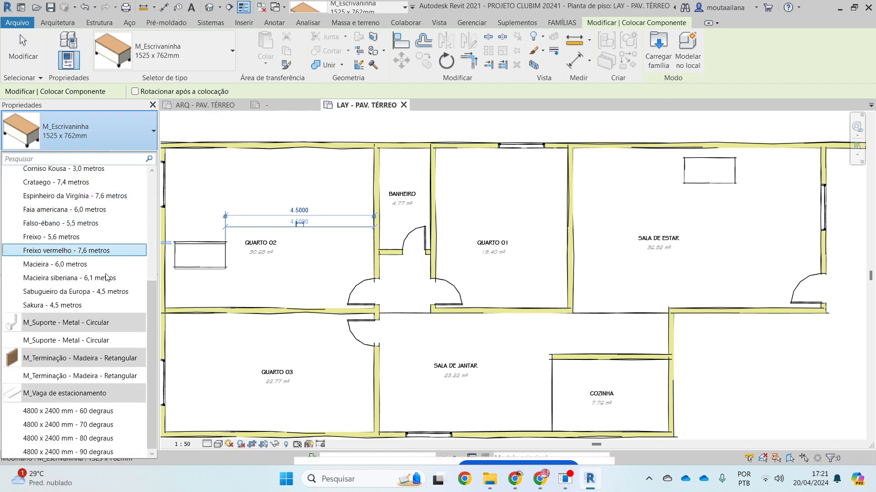
scroll(66, 388, "up", 5)
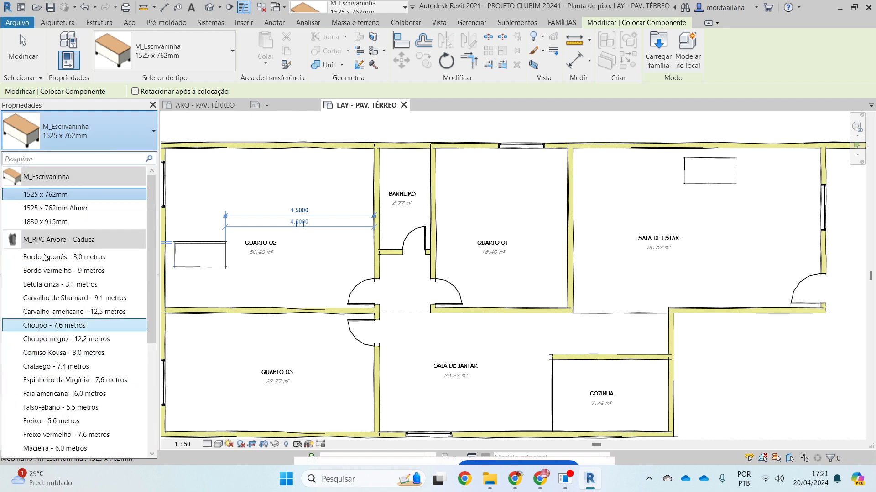
left_click(68, 327)
scroll(204, 329, "down", 2)
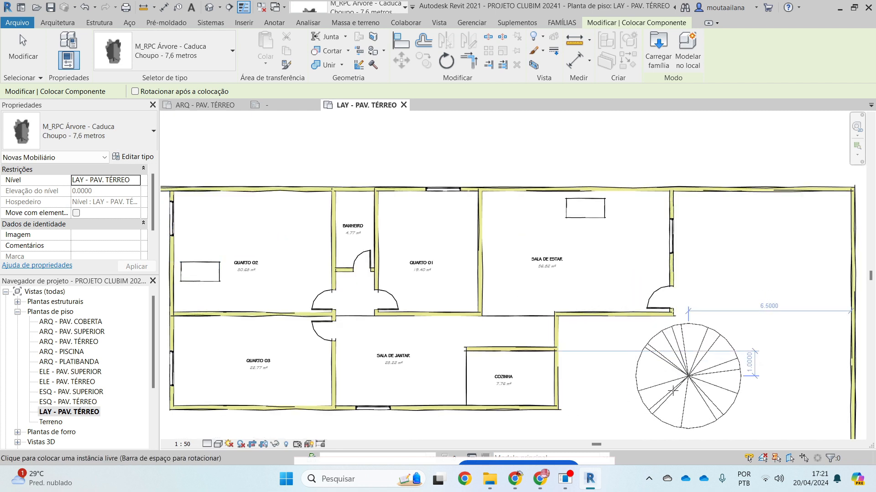
left_click(661, 405)
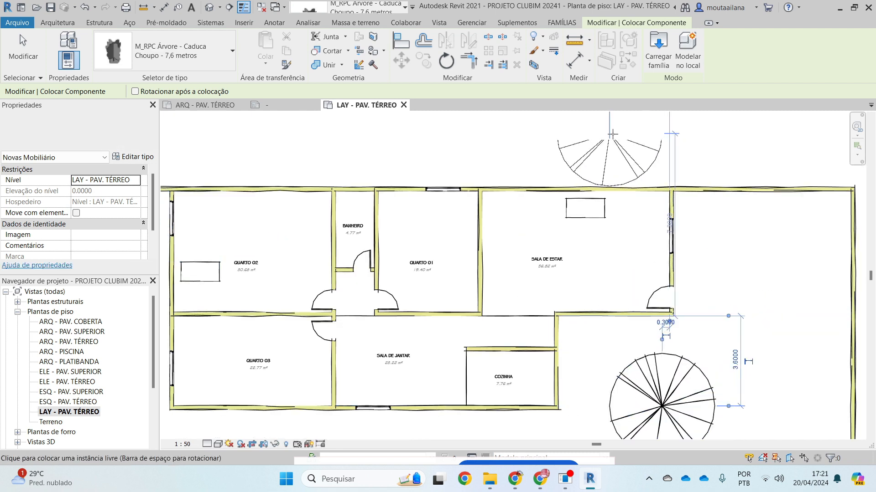
key("Escape")
key("Escape")
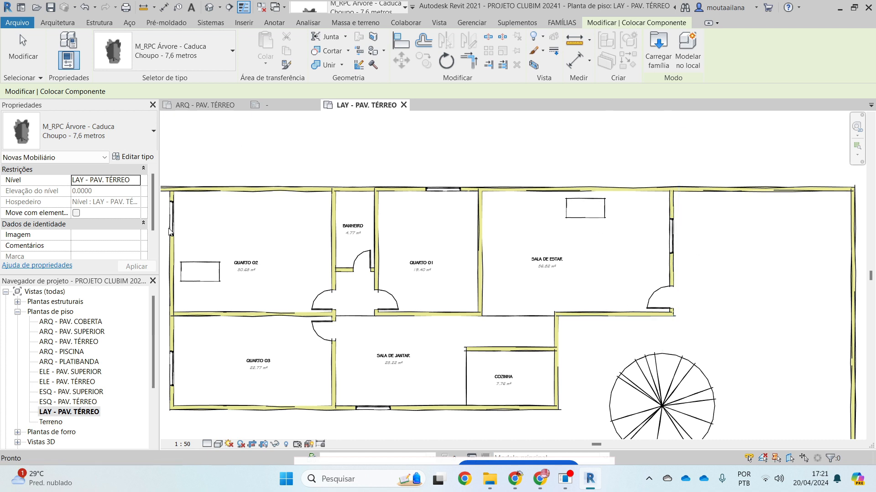
Step: In the ARQ - PAV. TÉRREO plan, move the tree to about 3.65 m from the right boundary wall and 3.2 m below the upper one
left_click(54, 344)
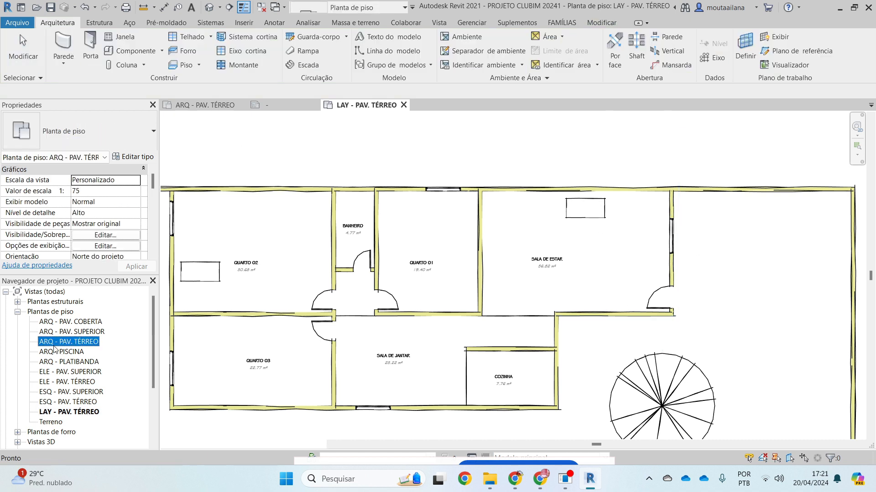
double_click(54, 348)
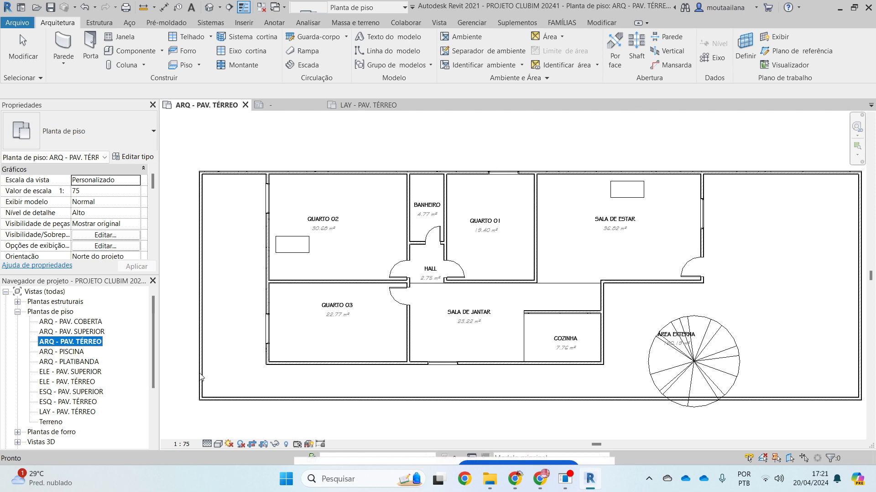
left_click_drag(704, 349, 777, 250)
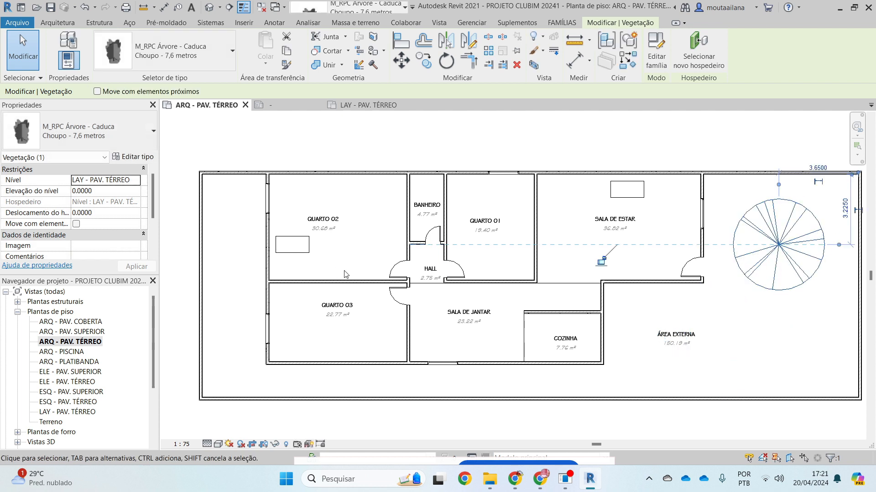
left_click(437, 127)
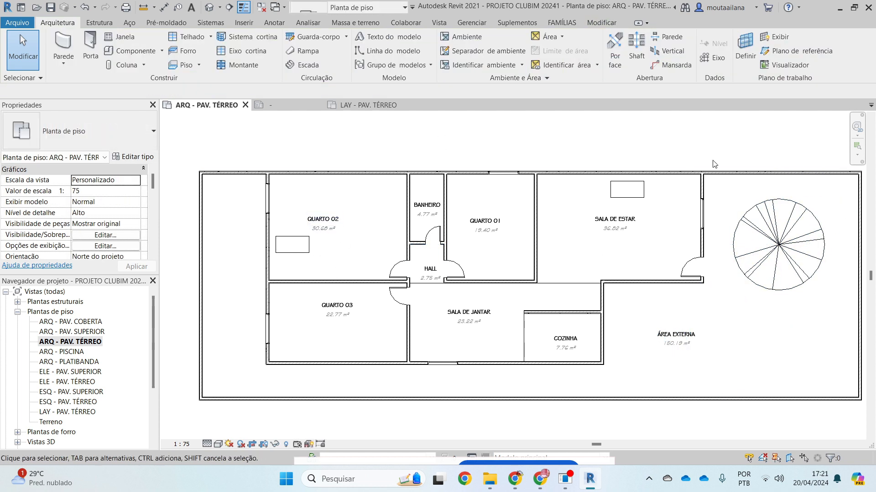
left_click(631, 199)
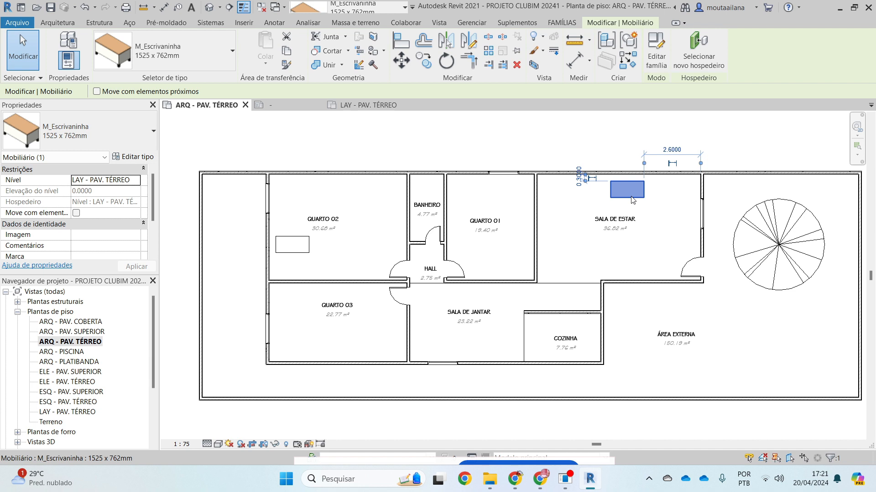
key("Escape")
left_click(639, 201)
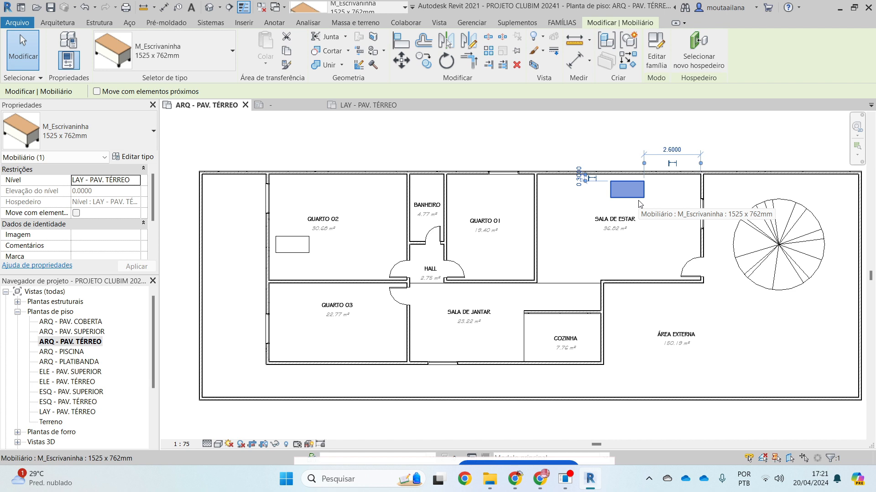
key("Escape")
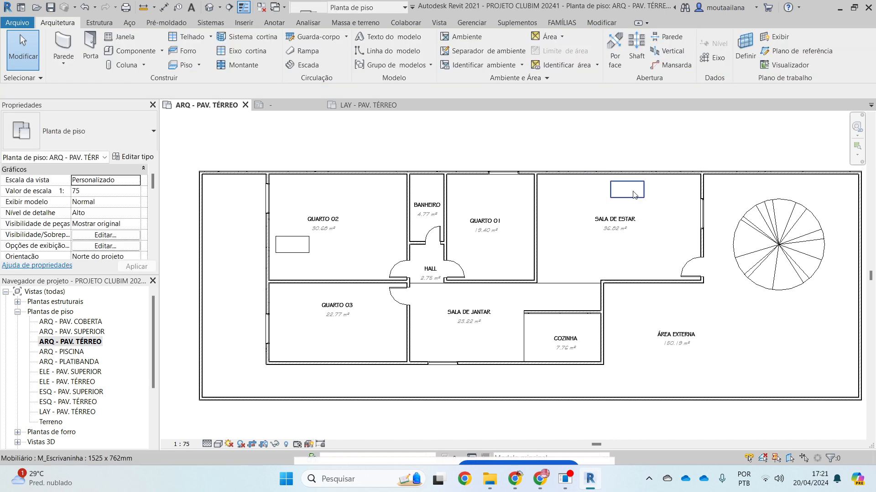
Step: Temporarily hide the desk in SALA DE ESTAR, the tree and QUARTO 02's door, and reset the temporary hiding
left_click(633, 191)
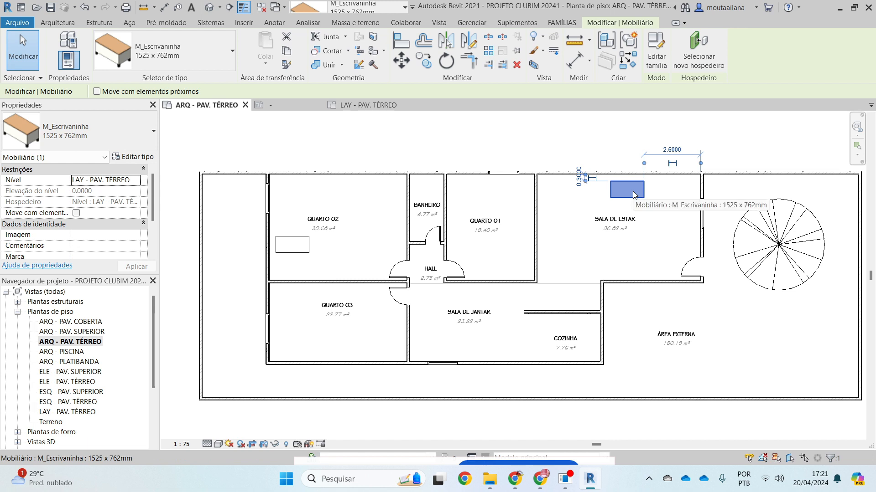
key("h")
key("h")
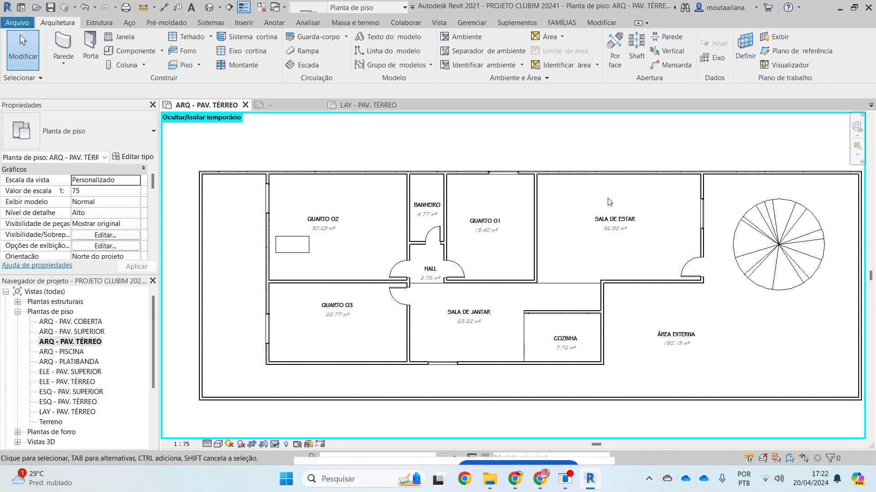
left_click(753, 221)
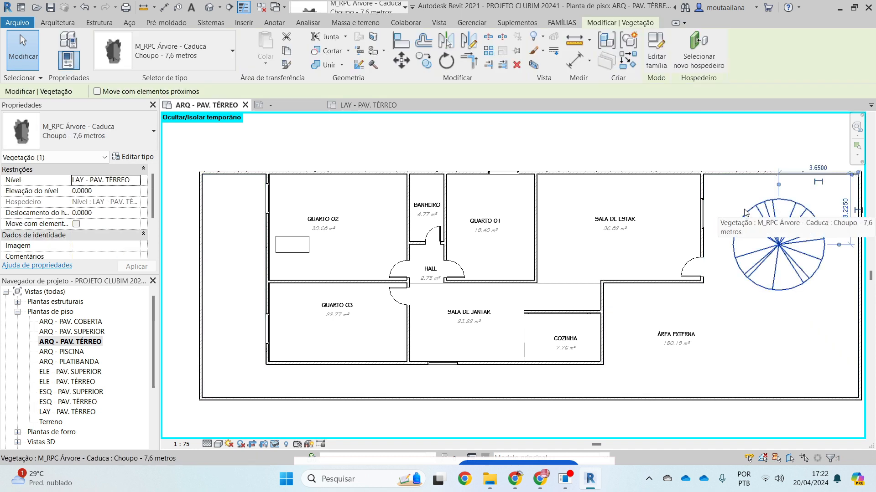
key("Delete")
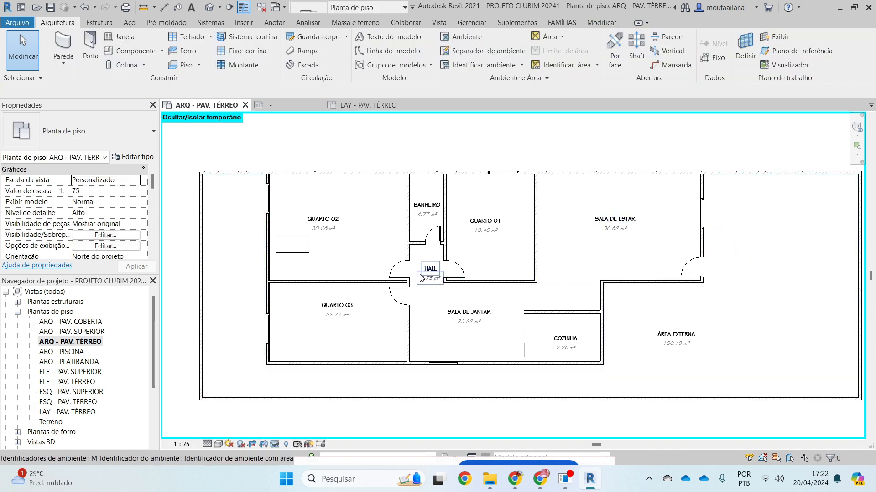
left_click(451, 270)
left_click(420, 391)
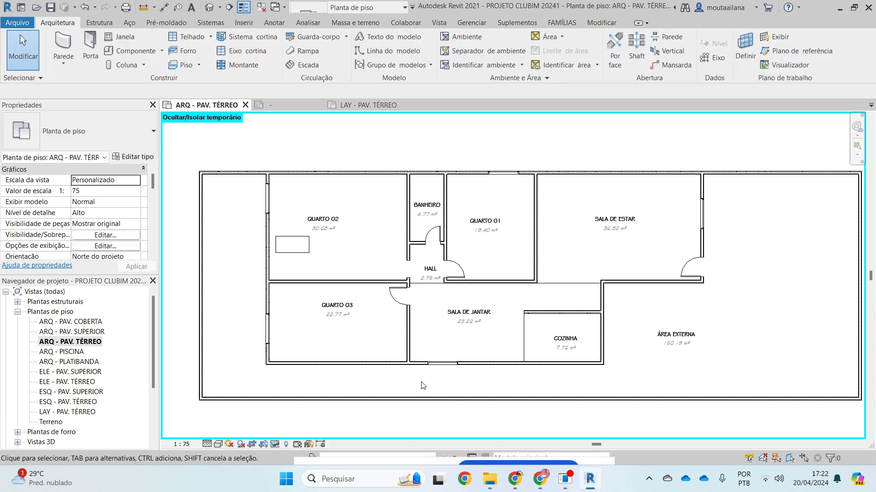
key("h")
key("r")
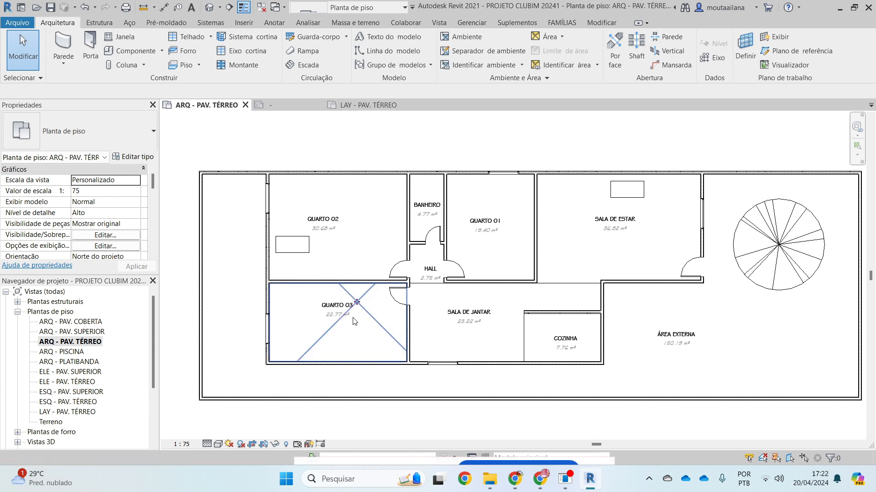
Step: Hide the room separation line category in the ARQ - PAV. TÉRREO plan
left_click(572, 288)
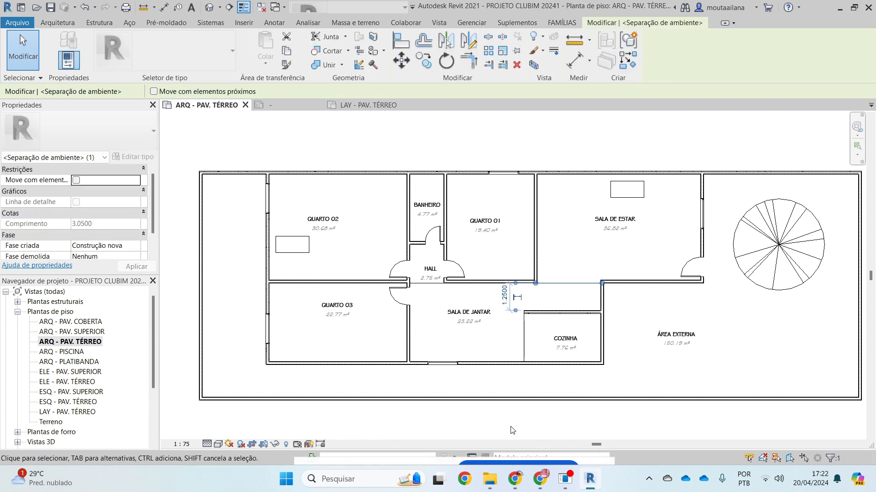
scroll(540, 290, "up", 3)
key("Escape")
left_click(633, 279)
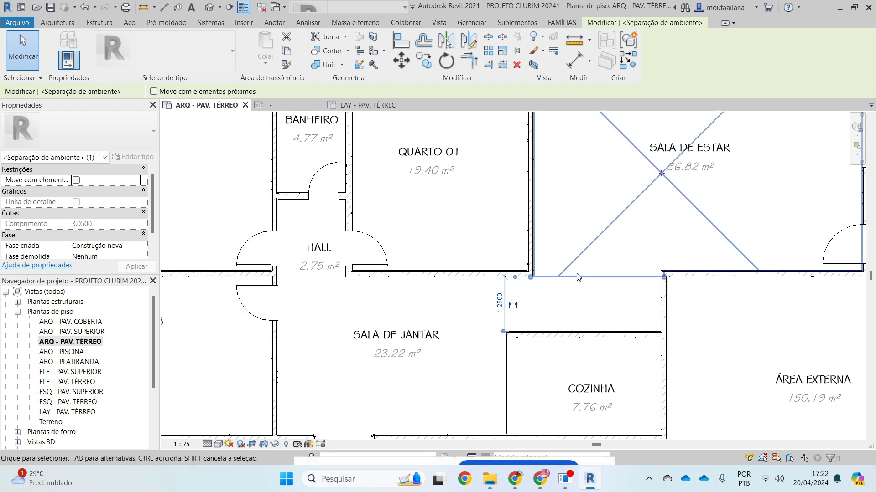
key("Delete")
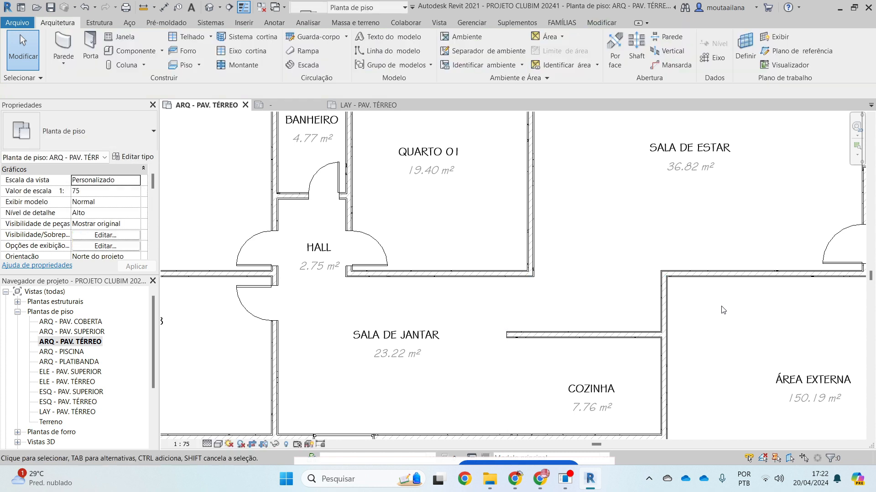
Step: Move the HALL room tag slightly up and to the left, into the middle of the hall between the doors
left_click(319, 248)
scroll(318, 246, "up", 1)
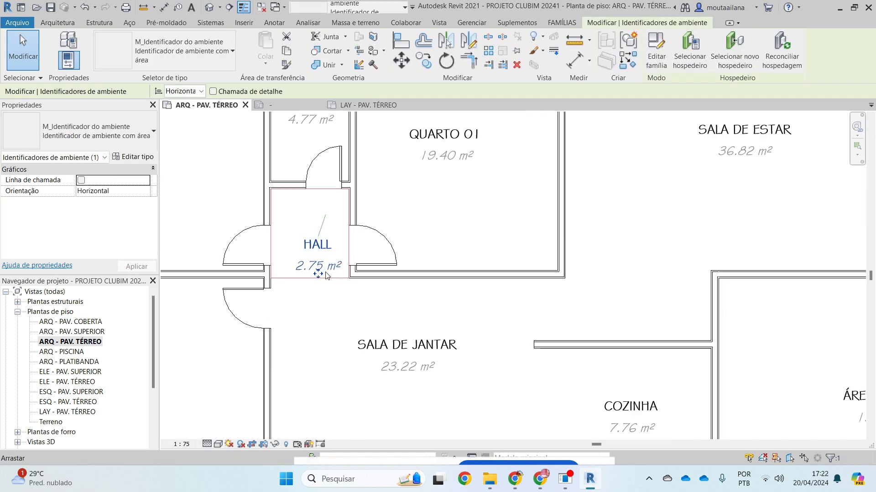
left_click_drag(318, 273, 309, 247)
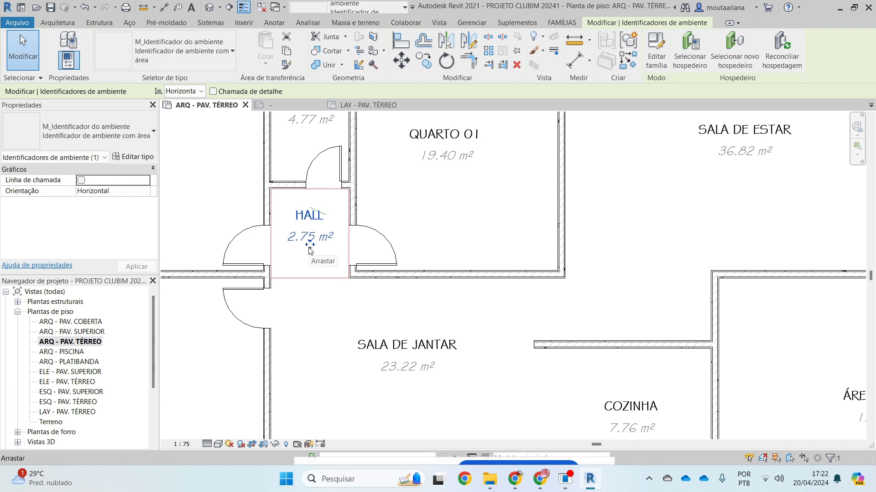
Step: Hide the furniture category and the tree in the ARQ - PAV. TÉRREO plan
scroll(310, 248, "down", 3)
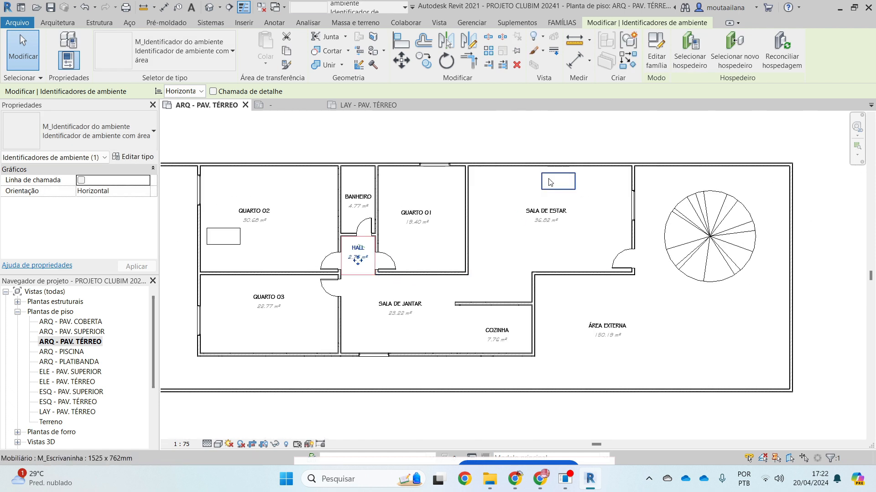
left_click(550, 181)
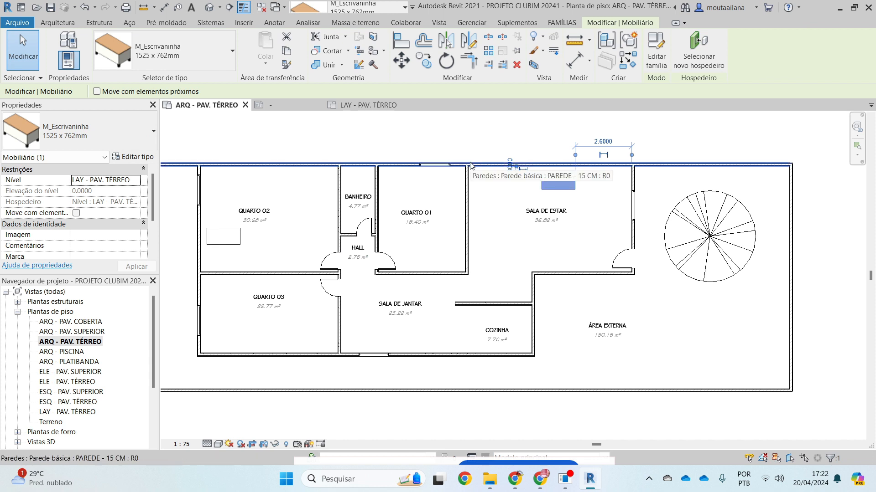
key("v")
key("h")
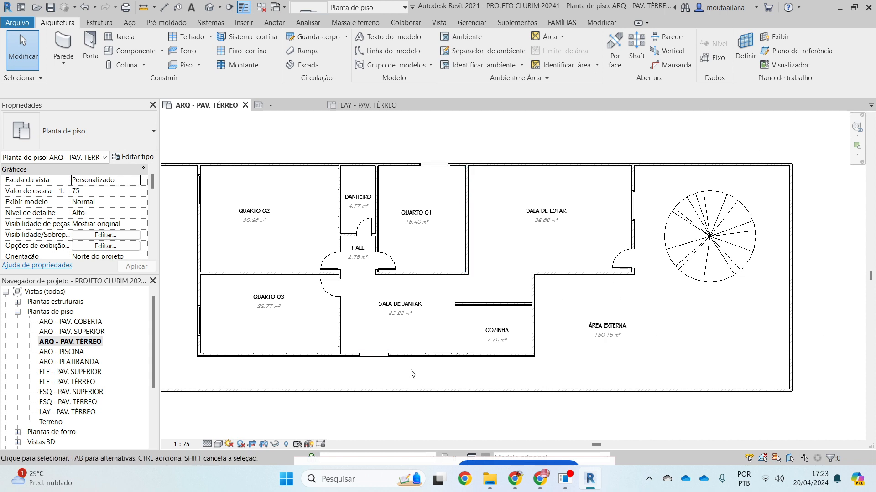
left_click(702, 244)
key("Delete")
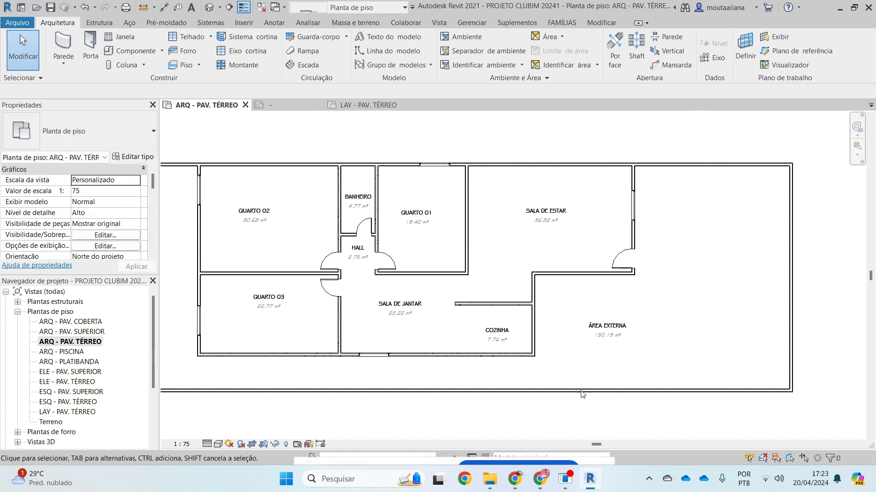
Step: Check the furniture in the LAY - PAV. TÉRREO plan and open the ELE - PAV. TÉRREO plan
double_click(68, 412)
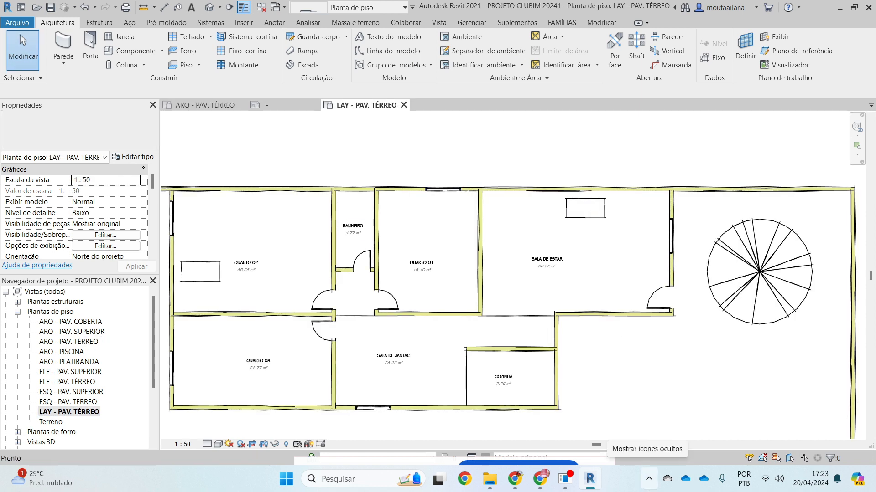
left_click(87, 345)
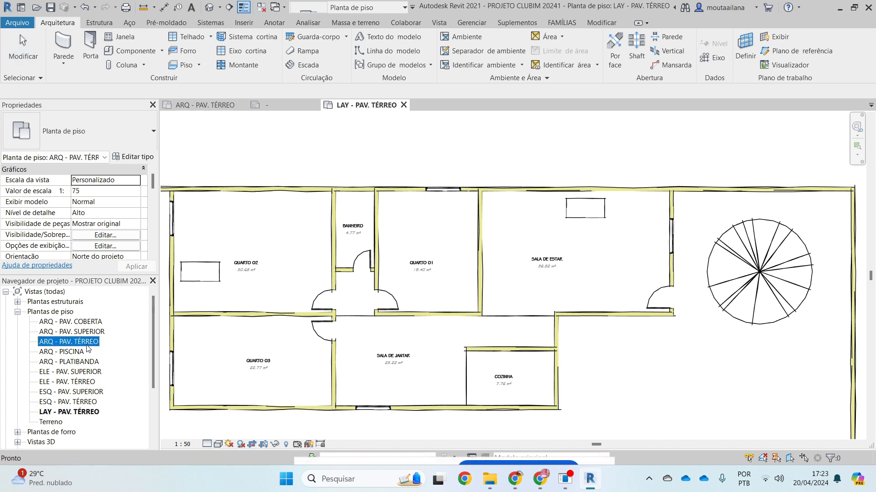
left_click(71, 372)
double_click(81, 383)
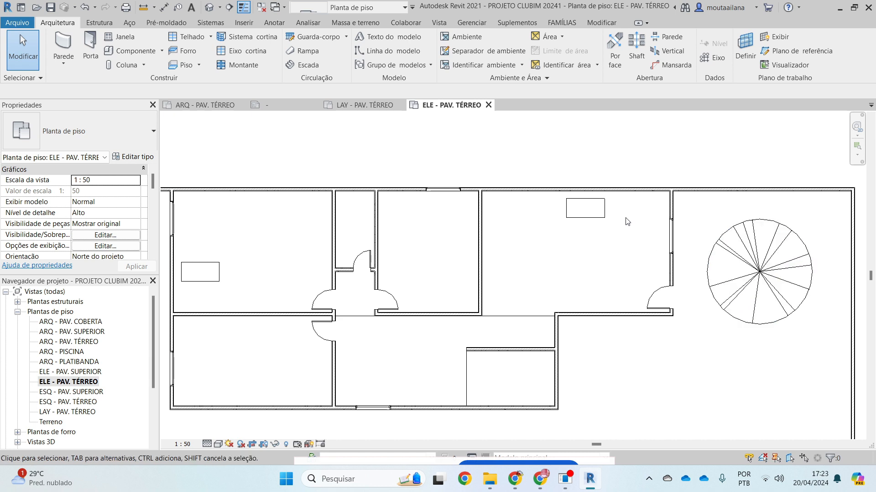
Step: In the ELE - PAV. TÉRREO plan, hide the tree and the room separation line category
left_click(582, 215)
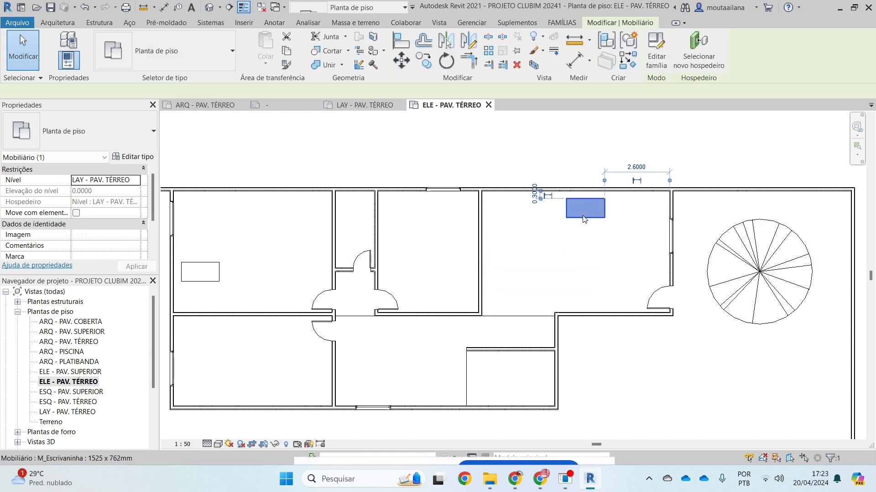
left_click(706, 282)
key("Delete")
left_click(504, 317)
key("v")
key("h")
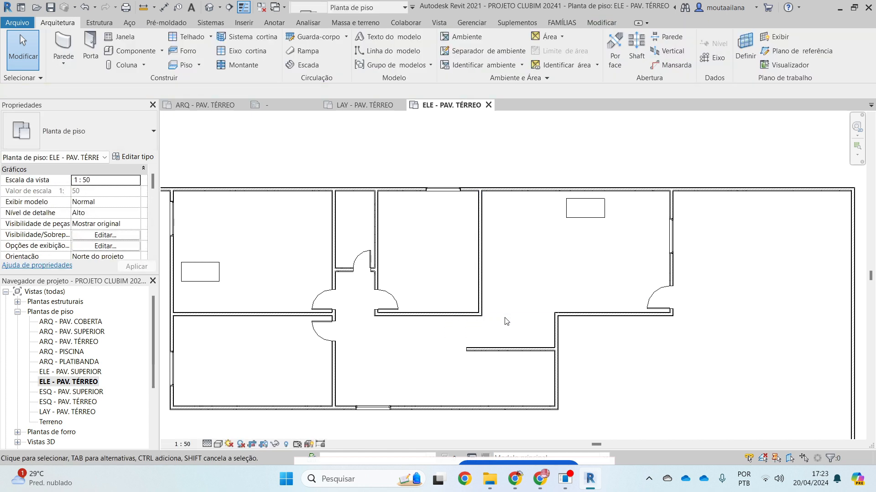
Step: Hide the door and window categories in the ELE - PAV. TÉRREO plan
left_click(363, 264)
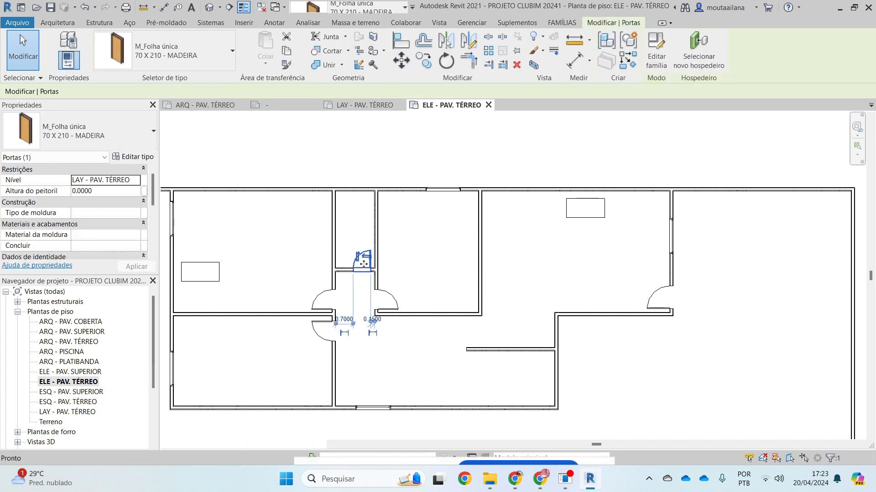
key("v")
key("h")
left_click(441, 190)
key("v")
key("h")
scroll(443, 191, "up", 4)
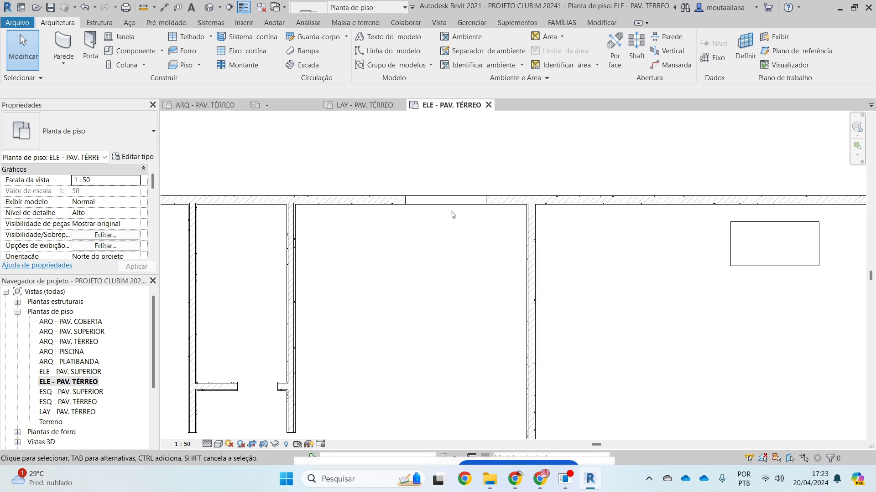
scroll(452, 214, "down", 2)
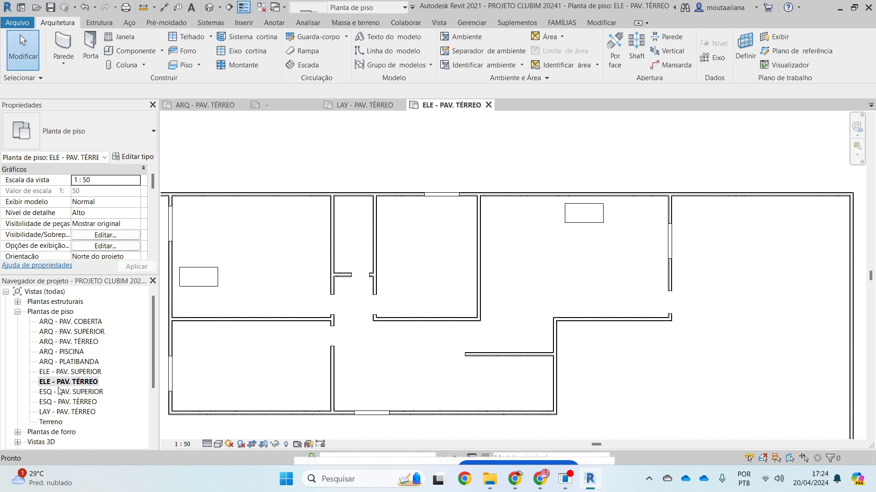
Step: Check the ELE - PAV. SUPERIOR plan, and close all inactive views with ELE - PAV. TÉRREO active
left_click(66, 372)
double_click(66, 372)
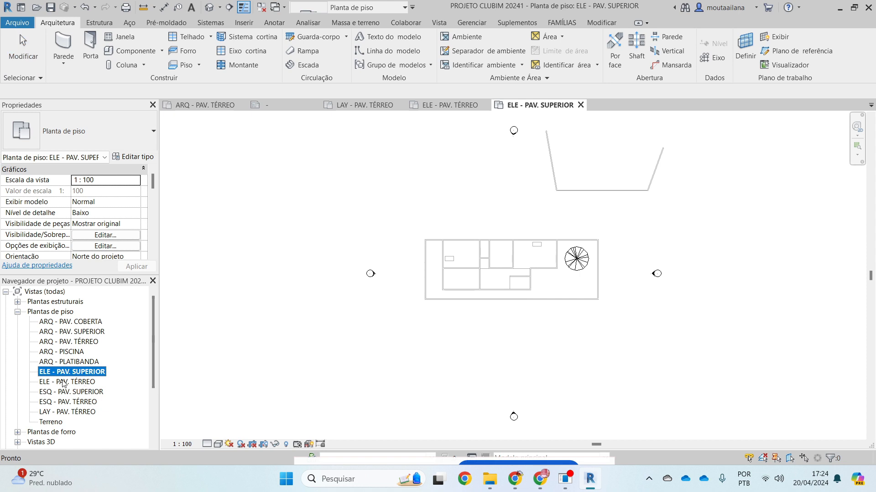
double_click(73, 382)
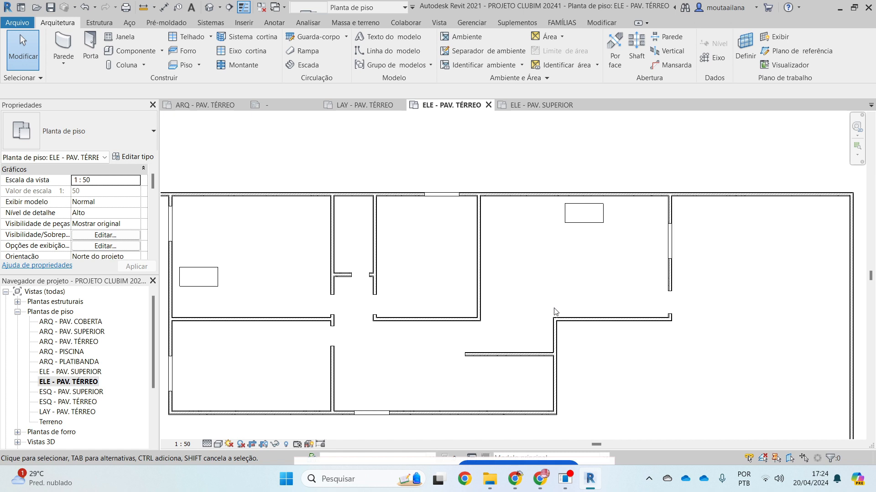
left_click(261, 8)
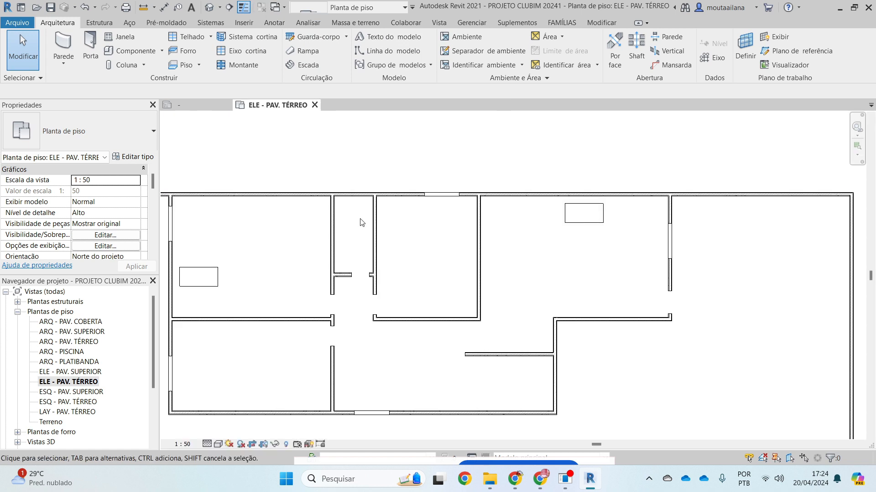
Step: Examine the doors, windows, desks and tree in the default 3D view and return to the ELE - PAV. TÉRREO plan
key("3")
key("d")
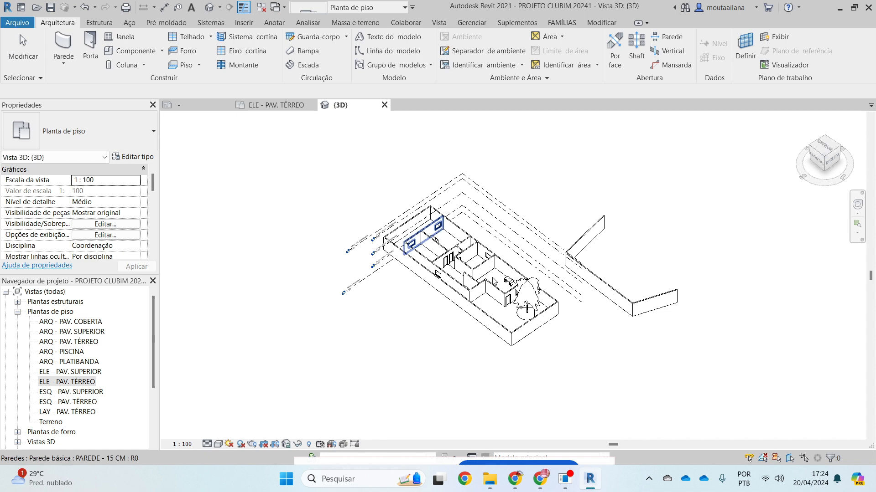
scroll(493, 281, "up", 5)
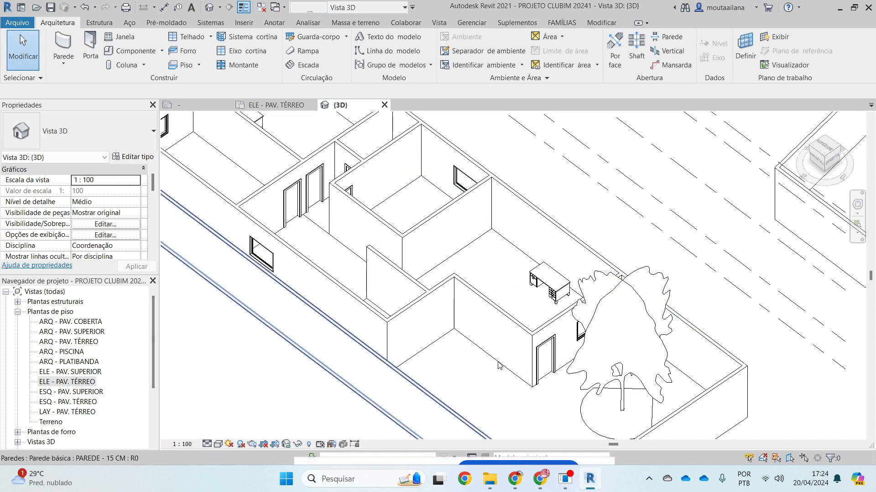
middle_click_drag(481, 370, 552, 322, "shift")
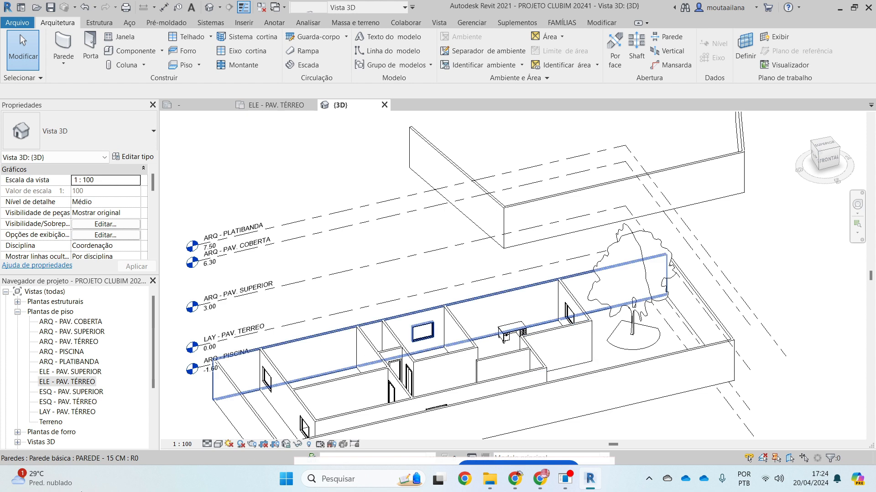
double_click(92, 382)
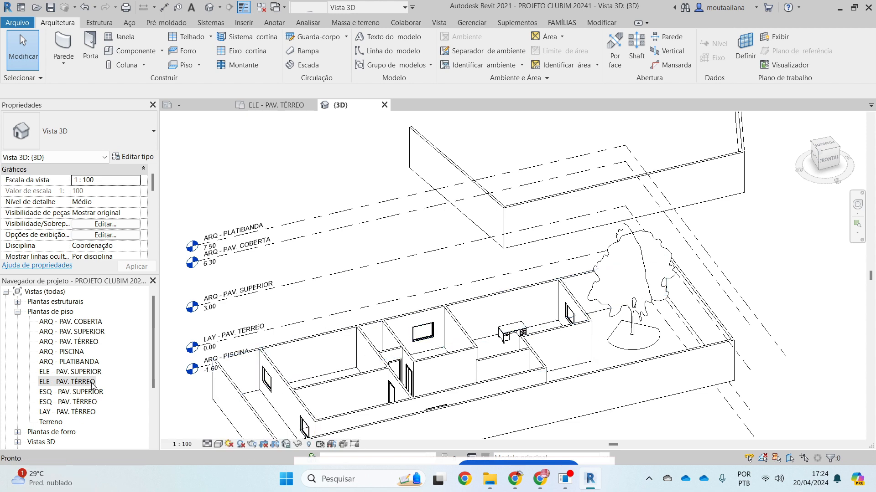
Step: Open the ARQ - PAV. TÉRREO plan and show its crop region
left_click(77, 342)
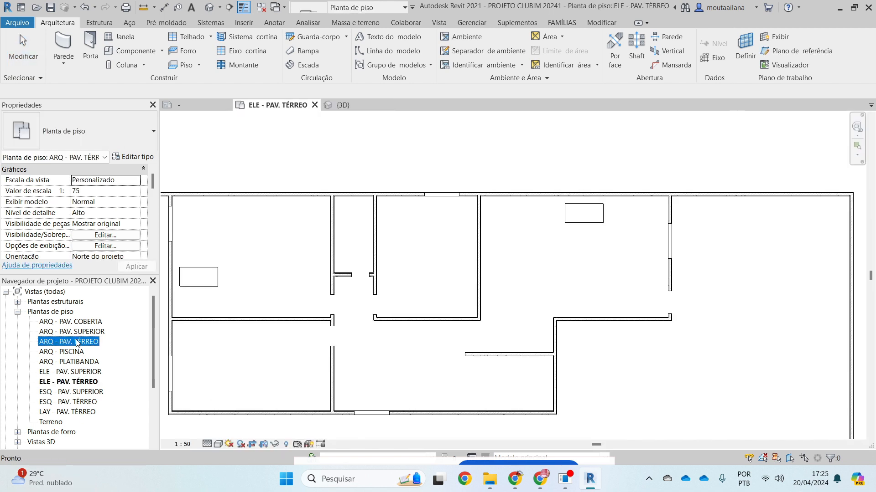
double_click(77, 342)
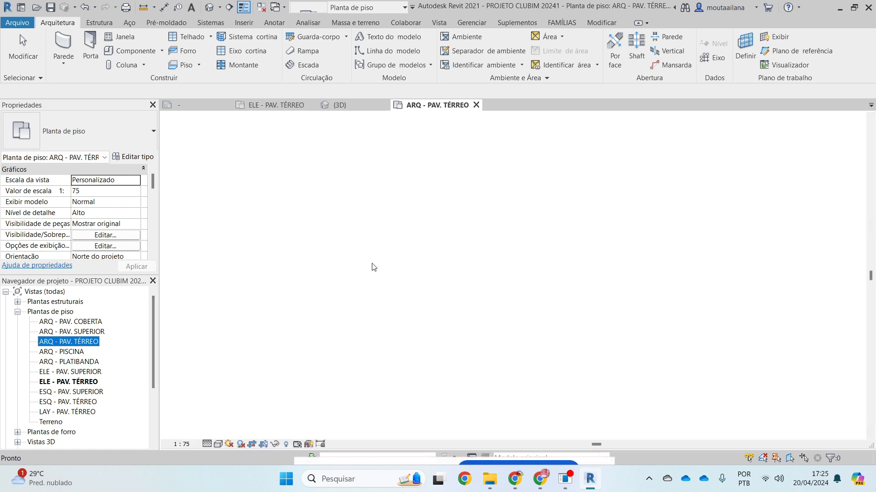
scroll(428, 261, "down", 2)
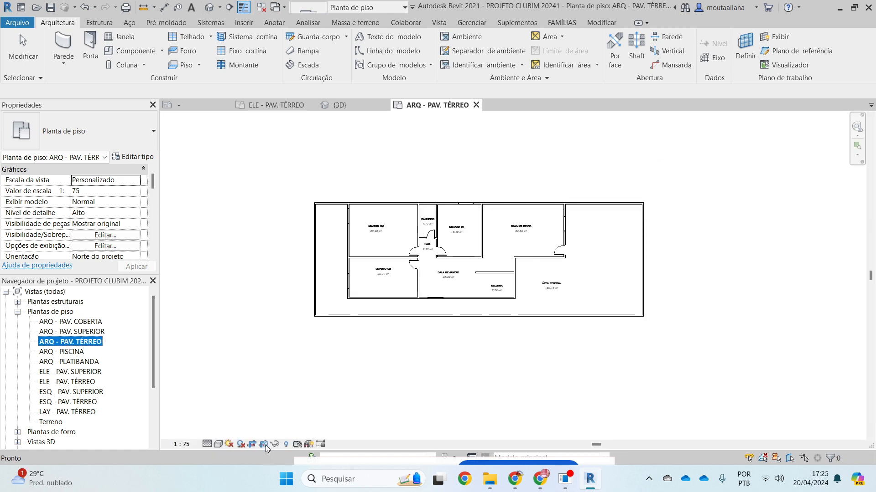
left_click(265, 444)
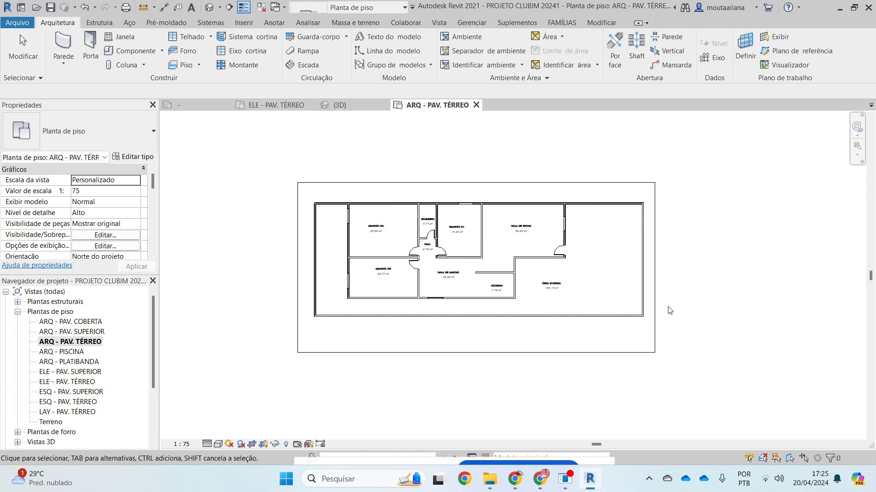
Step: Delete all walls, doors, windows and rooms inside the crop region of ARQ - PAV. TÉRREO, and close all inactive views
left_click_drag(647, 322, 314, 198)
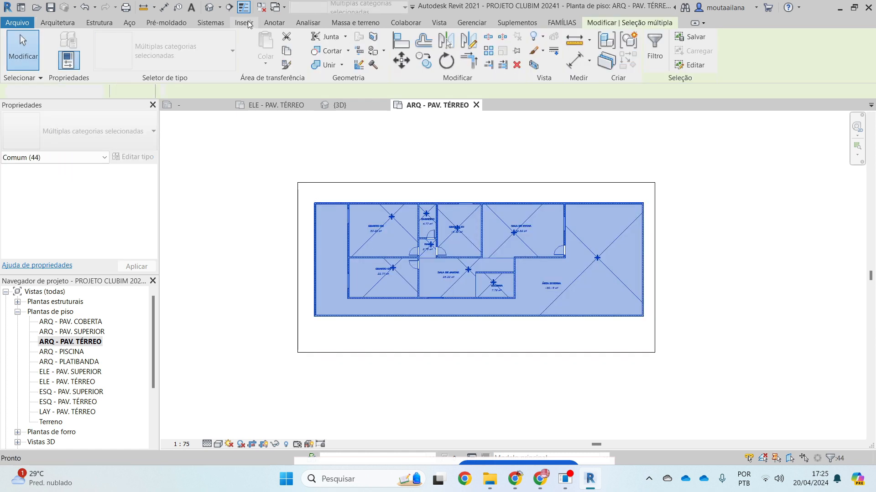
key("Delete")
left_click(260, 8)
scroll(335, 338, "down", 2)
scroll(408, 204, "down", 5)
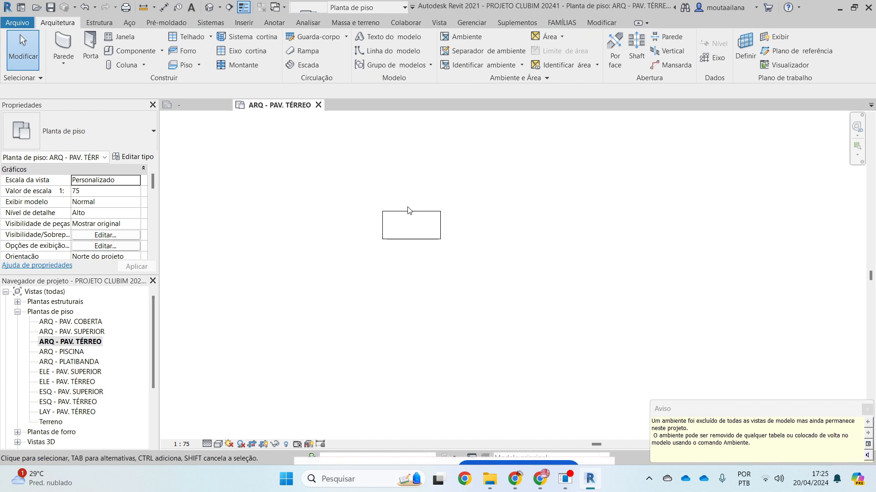
Step: Turn off cropping in the ARQ - PAV. TÉRREO plan and delete the leftover three-segment outline above the rectangle
left_click(251, 444)
scroll(368, 312, "up", 4)
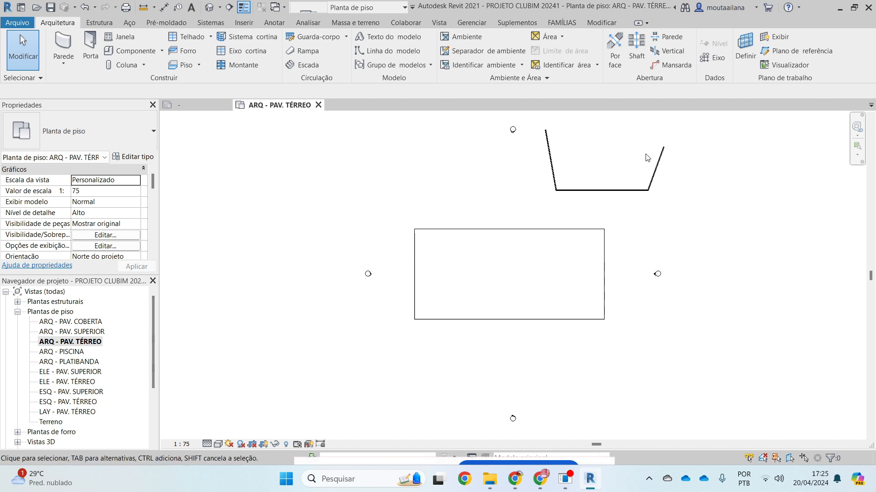
left_click(625, 192)
key("Delete")
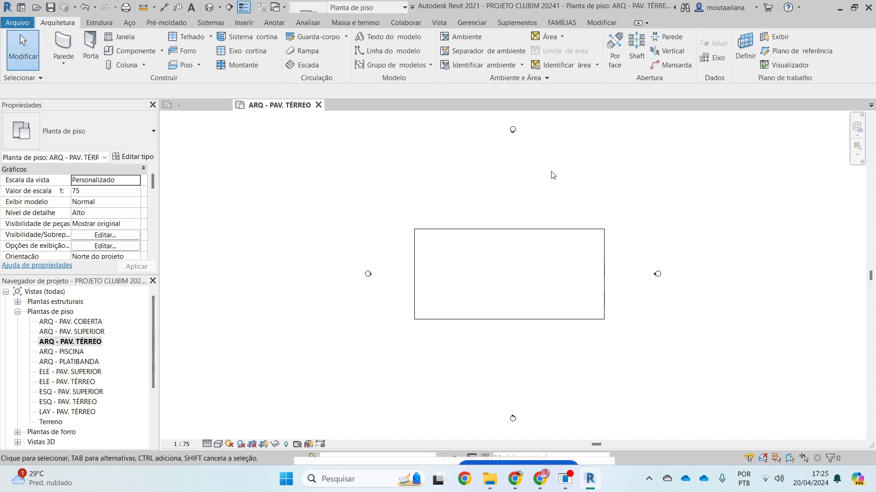
key("z")
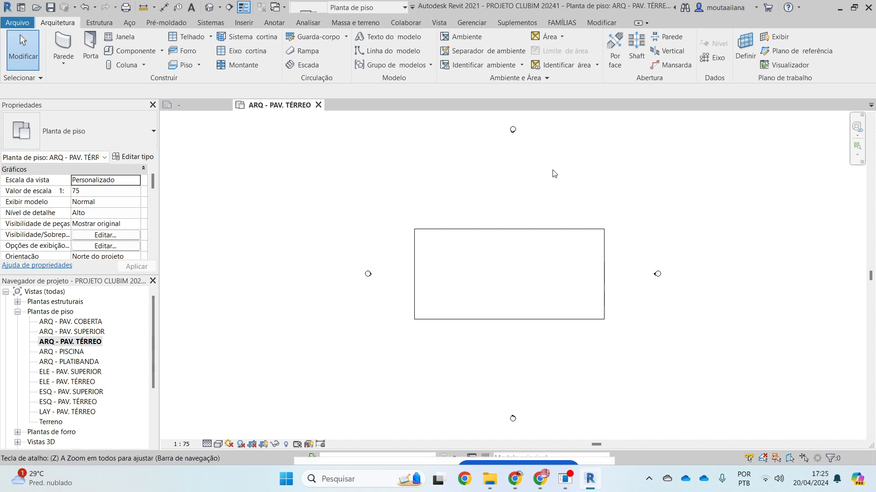
key("a")
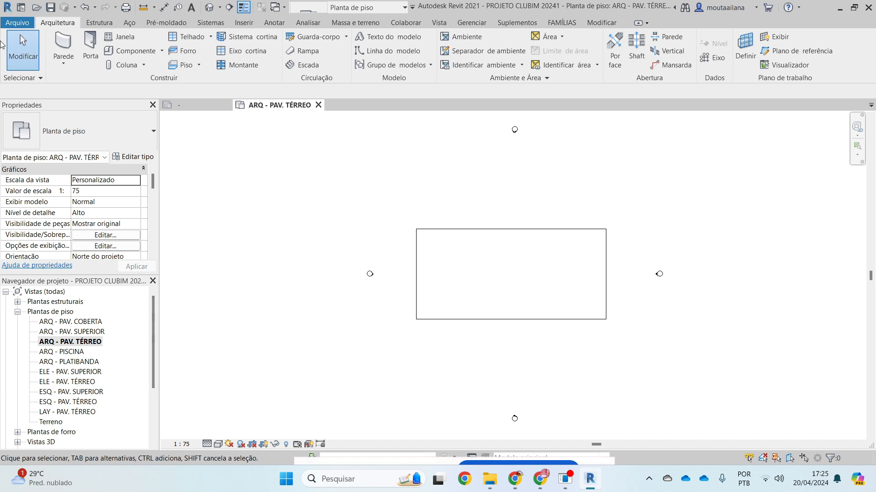
Step: Save the emptied project on the desktop as a template file named PROJETO ABRIL 2024
left_click(19, 22)
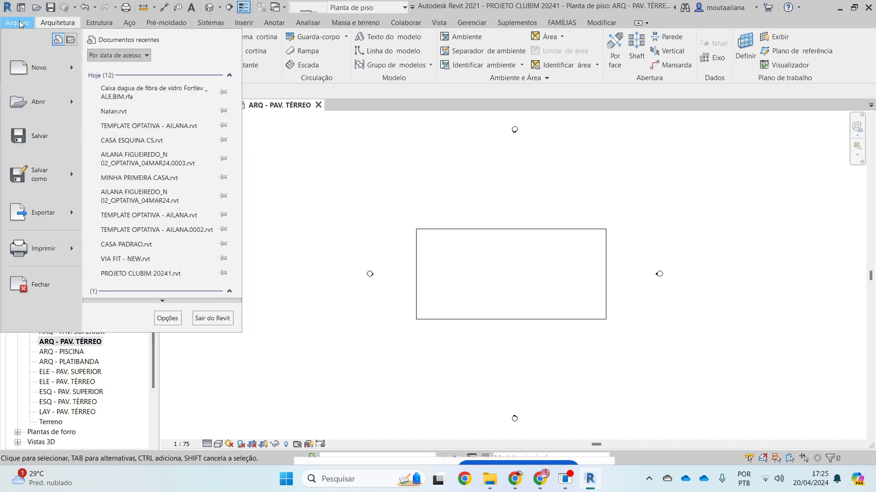
mouse_move(47, 177)
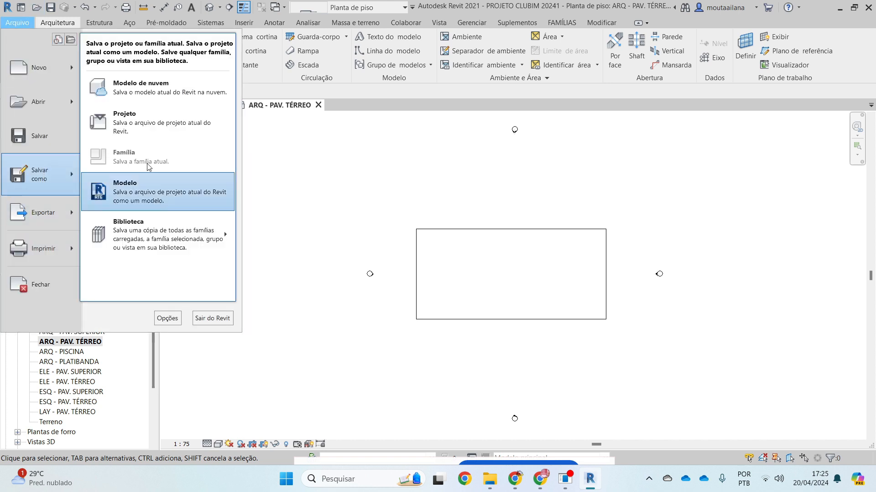
left_click(125, 197)
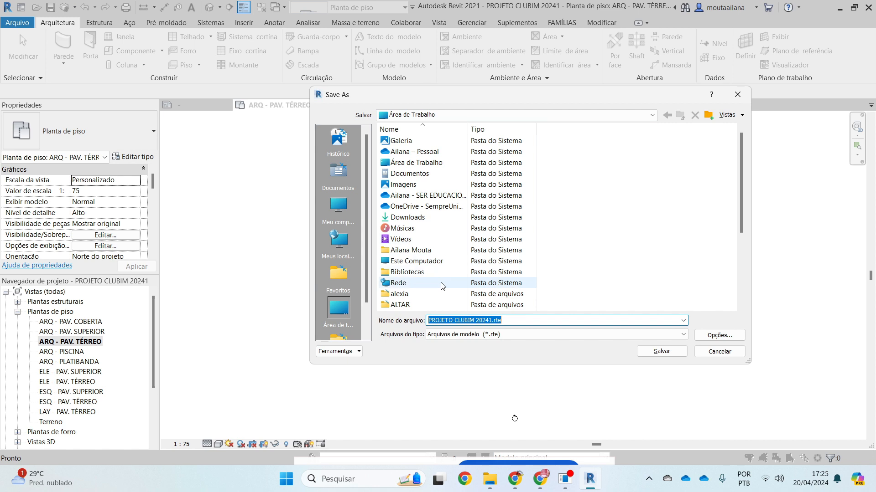
left_click_drag(452, 321, 742, 351)
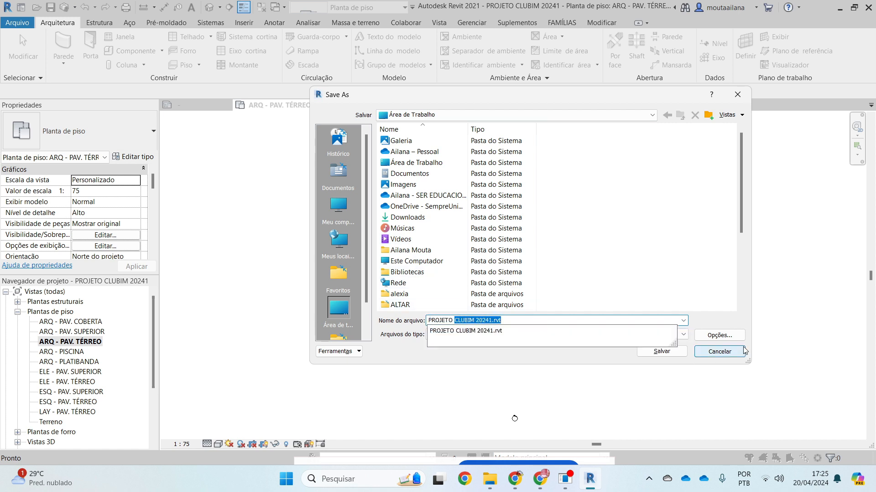
type("ABRI")
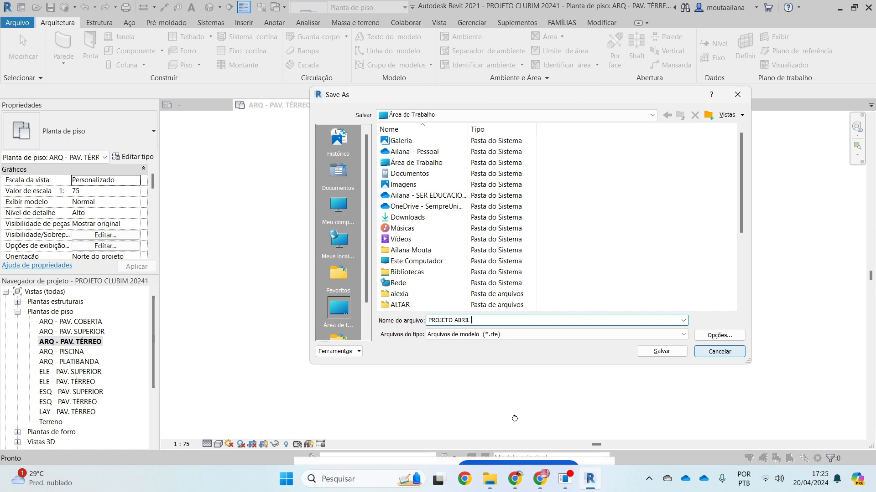
key("Return")
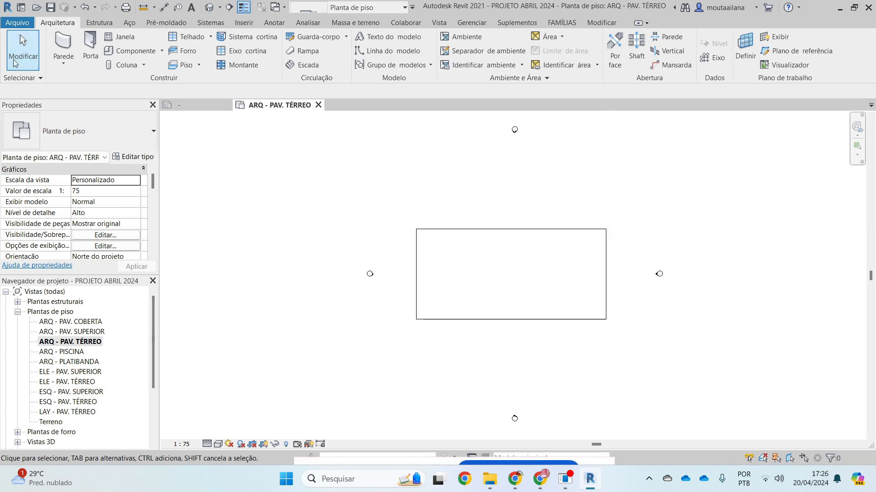
Step: Add PROJETO ABRIL 2024.rte from the desktop to the project templates in the file location options
left_click(16, 22)
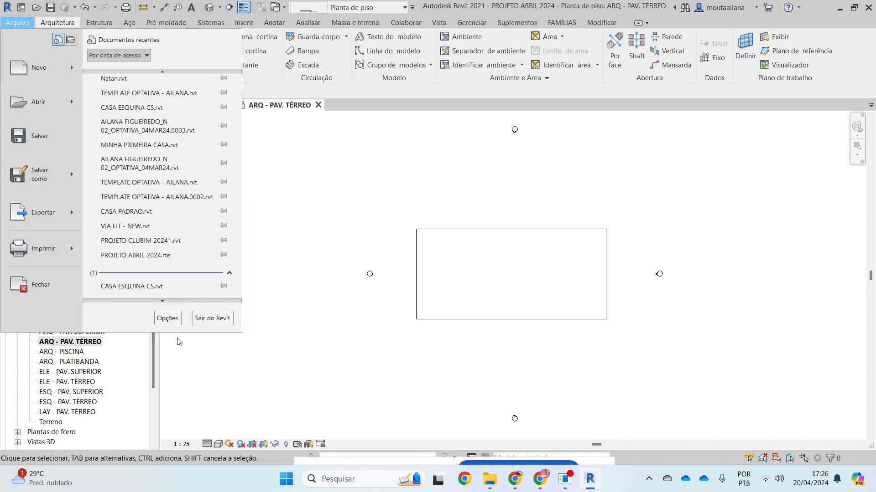
left_click(167, 319)
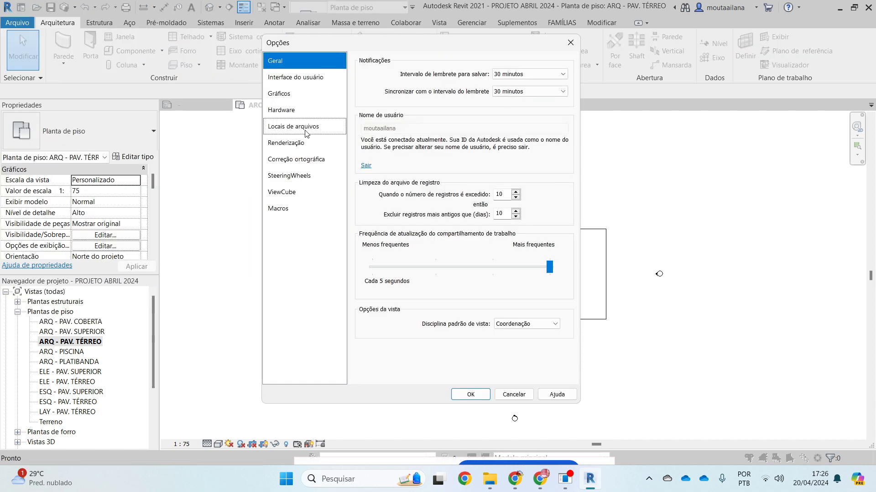
left_click(319, 128)
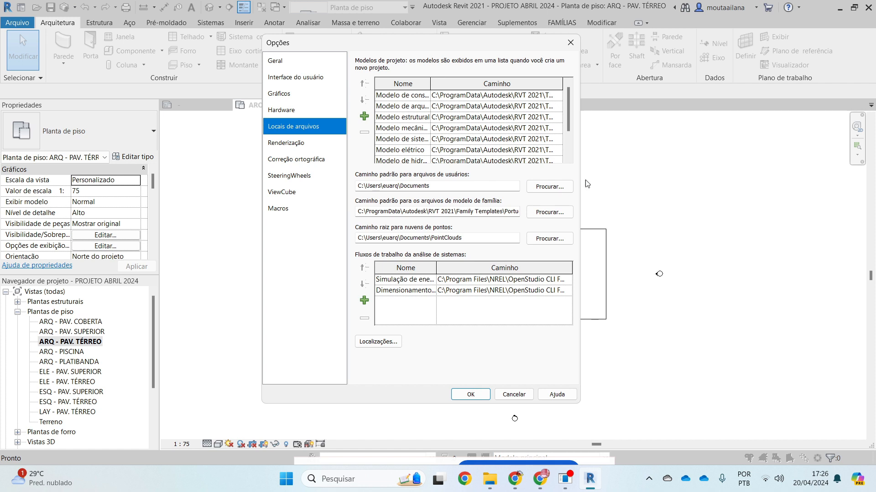
left_click(364, 116)
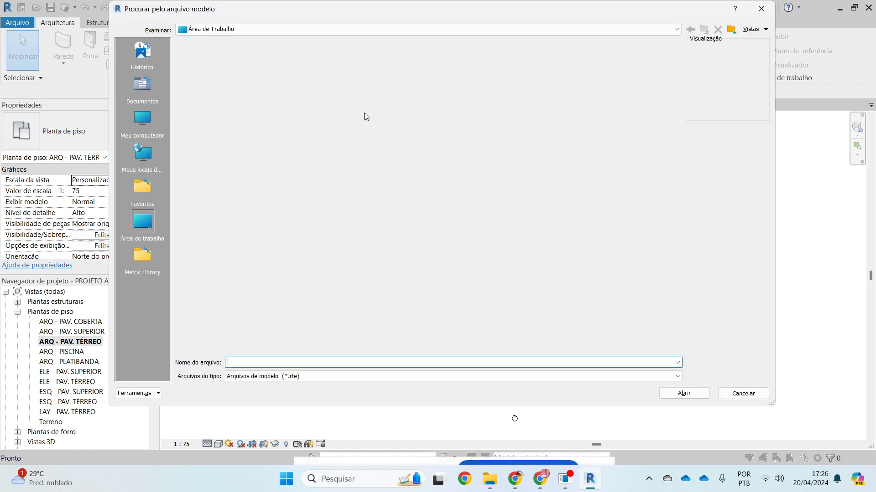
left_click(191, 81)
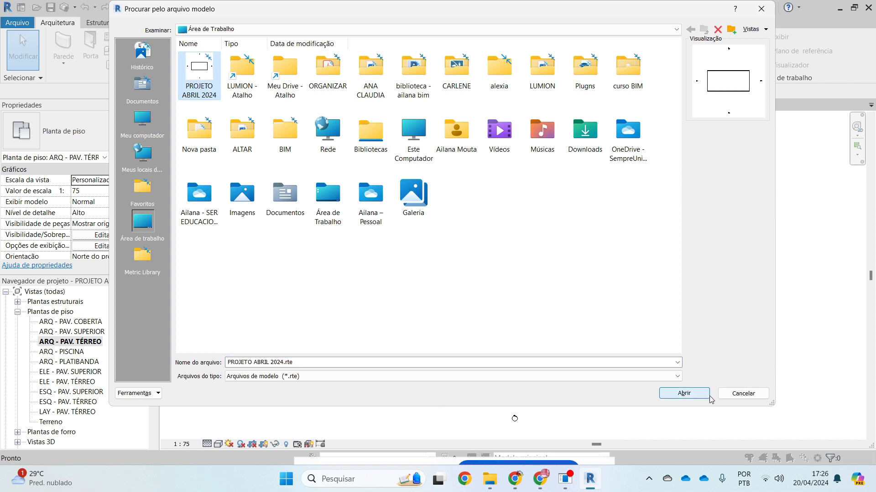
left_click(684, 393)
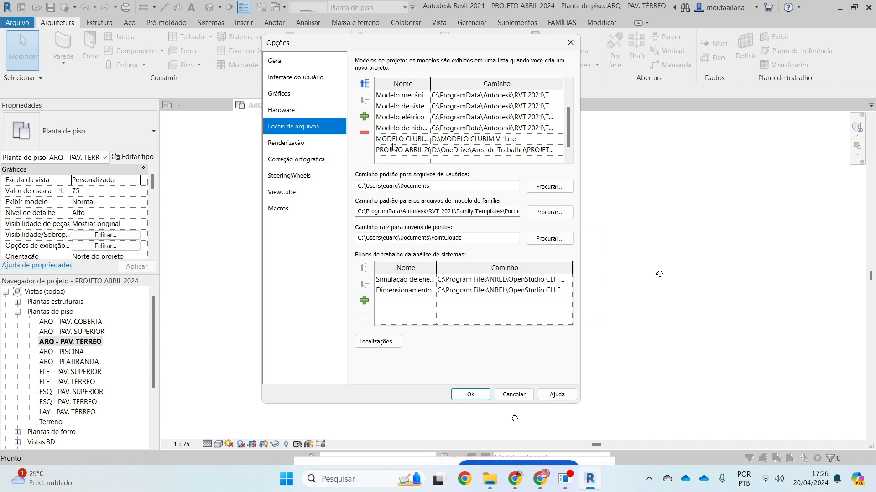
Step: Move the PROJETO ABRIL 2024 template up to just above Modelo mecânico in the template list and accept the options
left_click(366, 86)
left_click(366, 86)
left_click(366, 86)
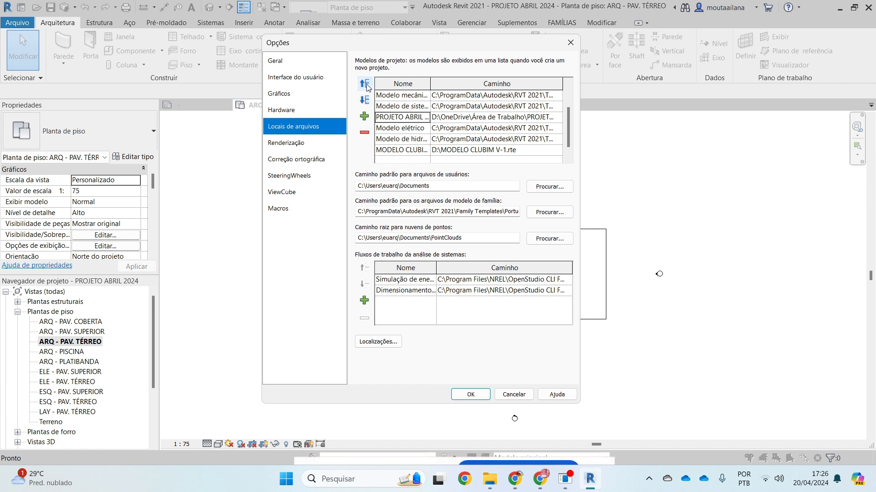
left_click(366, 85)
left_click(366, 83)
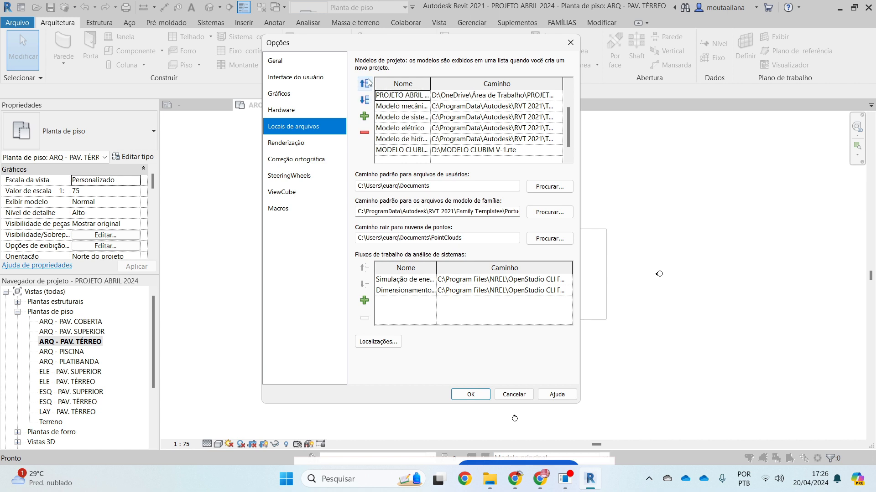
left_click(479, 393)
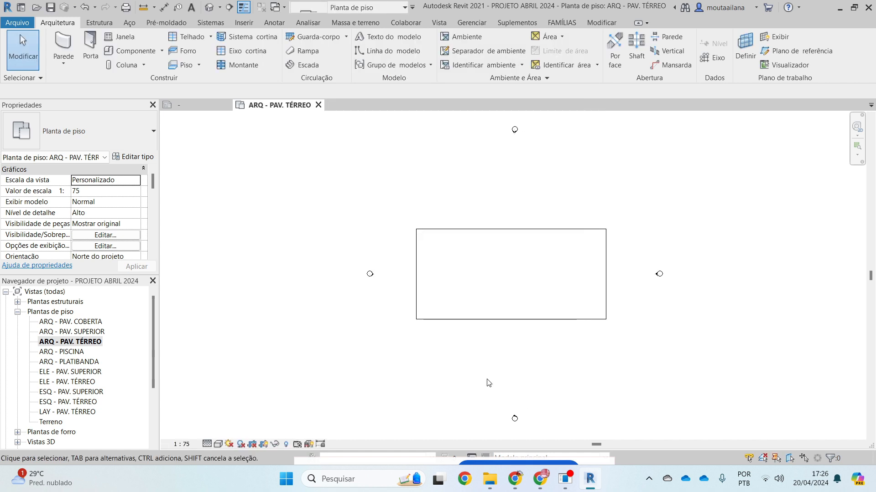
Step: Close the ARQ - PAV. TÉRREO plan and the M_Identificador do ambiente family to return to the start screen
left_click(318, 106)
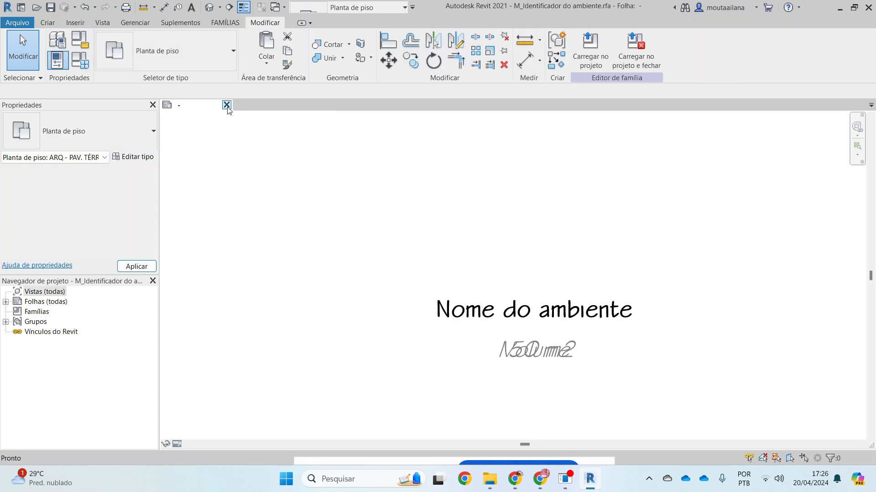
left_click(227, 105)
left_click(455, 247)
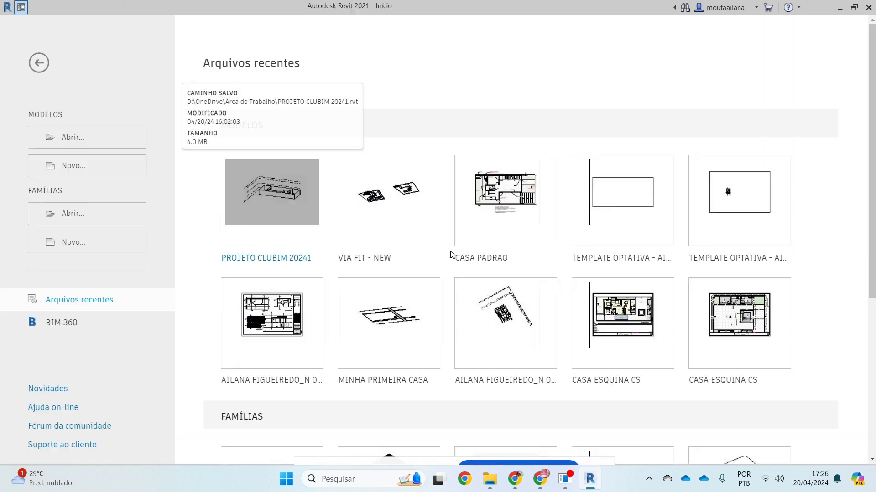
Step: Create a new project based on the PROJETO ABRIL 2024 template
left_click(108, 167)
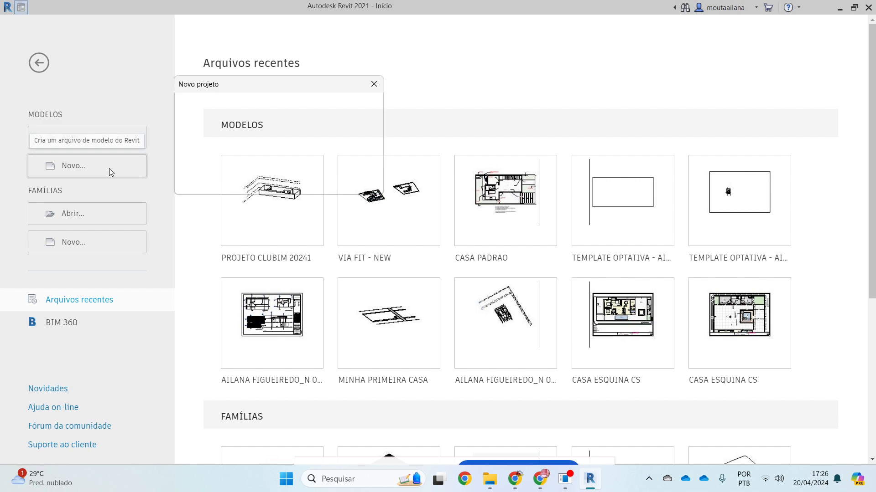
left_click(276, 121)
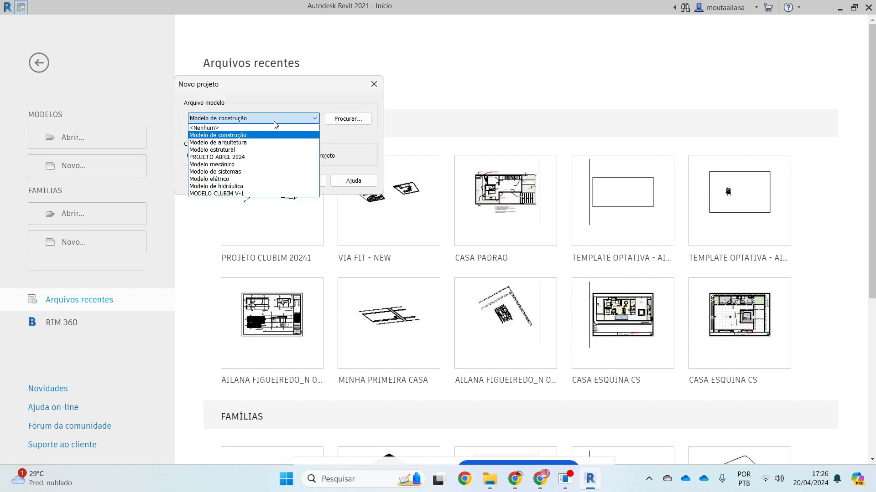
left_click(237, 157)
left_click(255, 183)
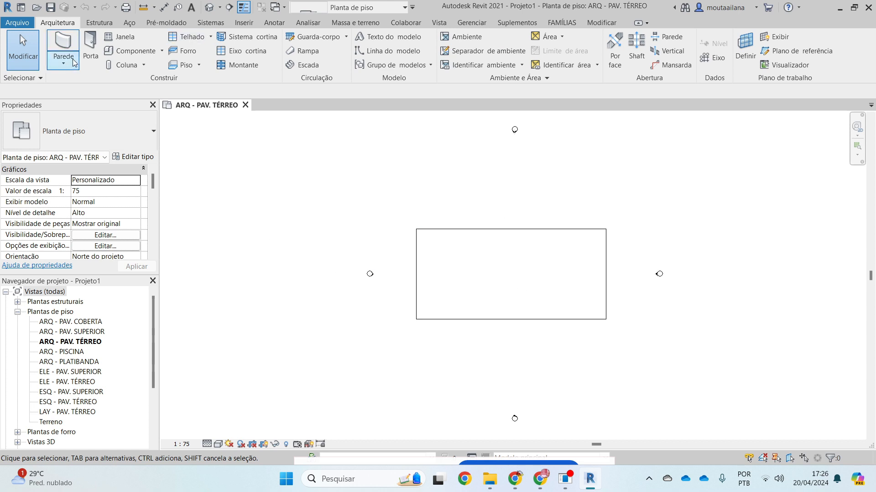
Step: Draw two connected PAREDE - 15 CM walls in an L shape inside the rectangle of the ARQ - PAV. TÉRREO plan
left_click(64, 44)
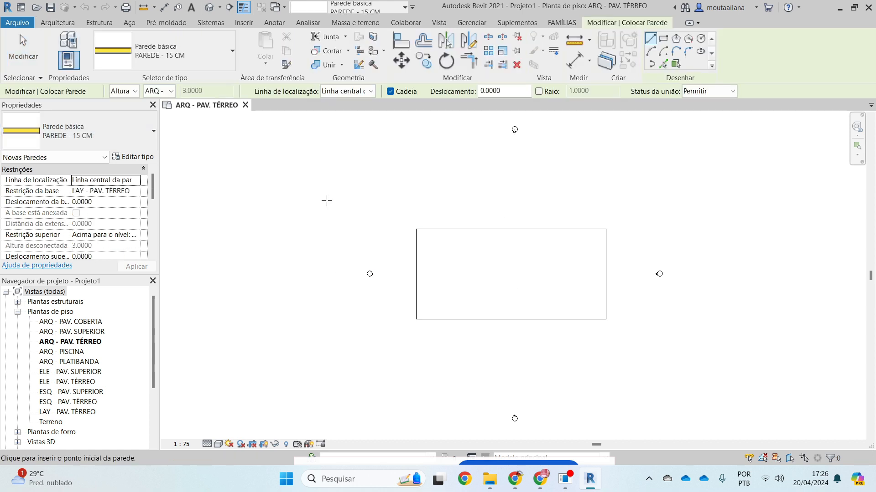
scroll(459, 266, "up", 2)
left_click(425, 252)
left_click(506, 252)
left_click(507, 291)
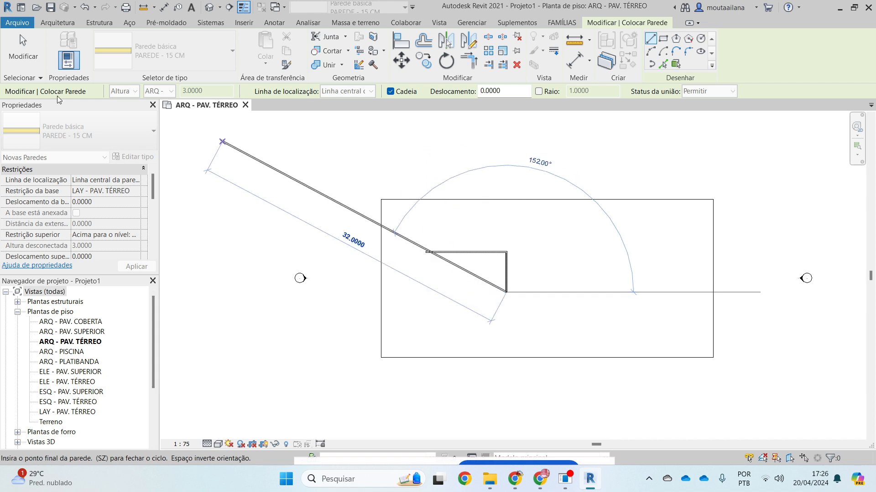
left_click(26, 50)
scroll(453, 201, "down", 2)
scroll(480, 257, "up", 4)
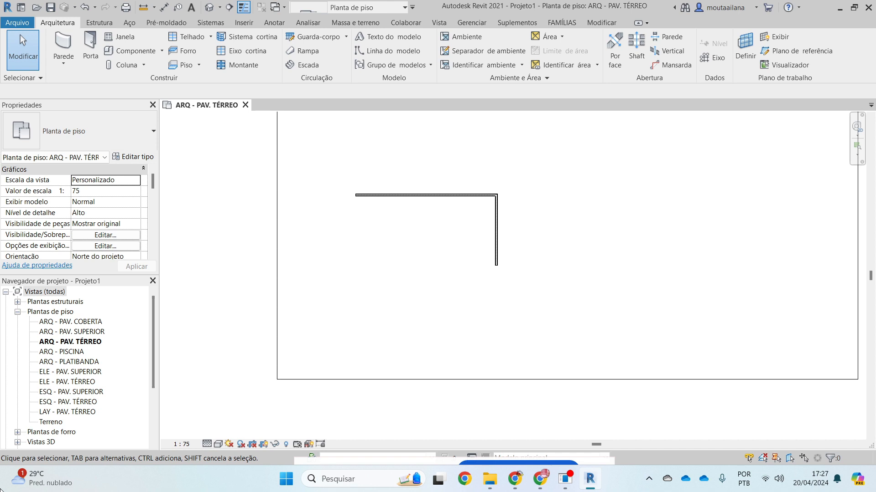
Step: Collapse the floor plans group in the project browser
scroll(341, 224, "down", 5)
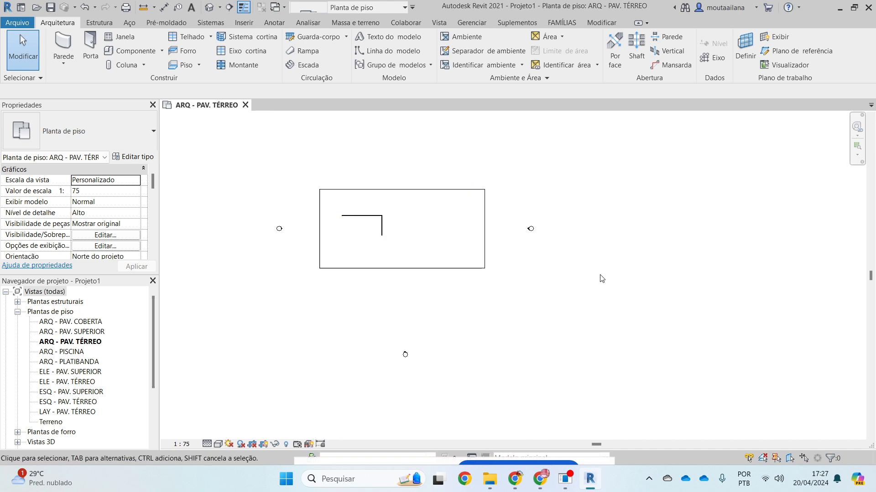
middle_click_drag(423, 216, 406, 252)
middle_click_drag(211, 346, 250, 211)
scroll(250, 211, "down", 1)
left_click(17, 312)
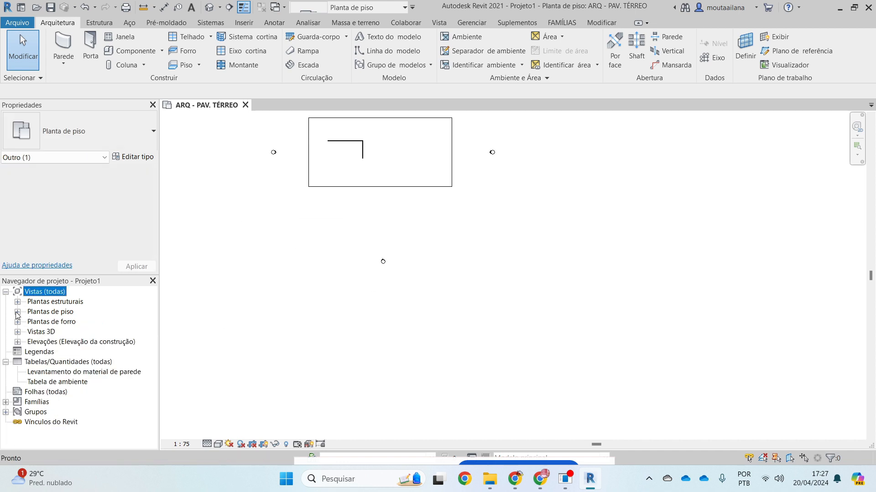
left_click(467, 329)
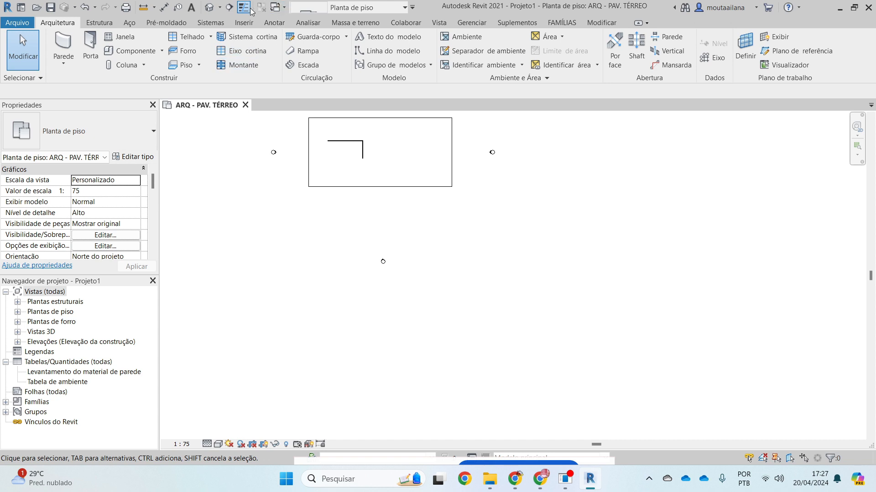
Step: Check the proposed file name and file type for saving the new project, without saving it
left_click(50, 9)
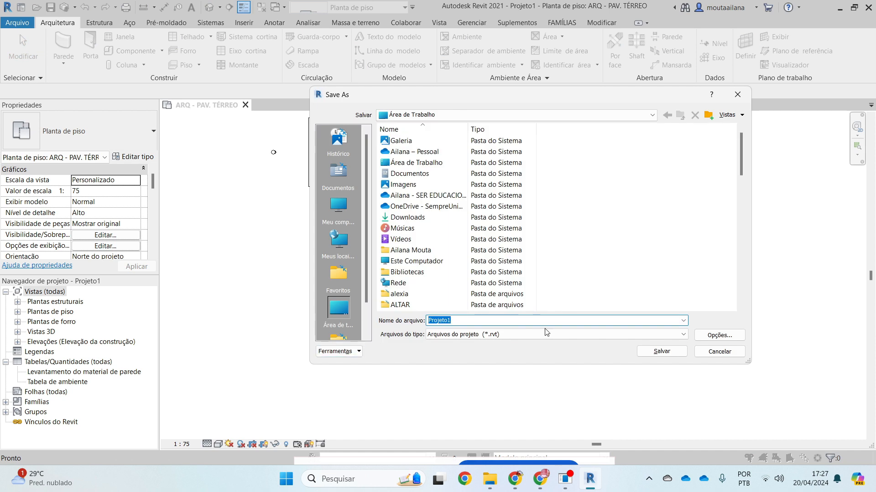
left_click(731, 354)
middle_click_drag(413, 147, 439, 269)
scroll(375, 283, "up", 2)
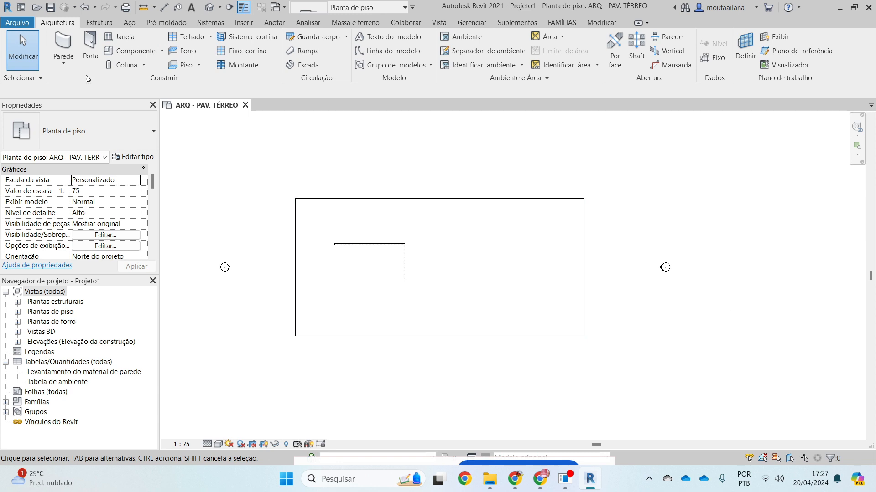
left_click(30, 21)
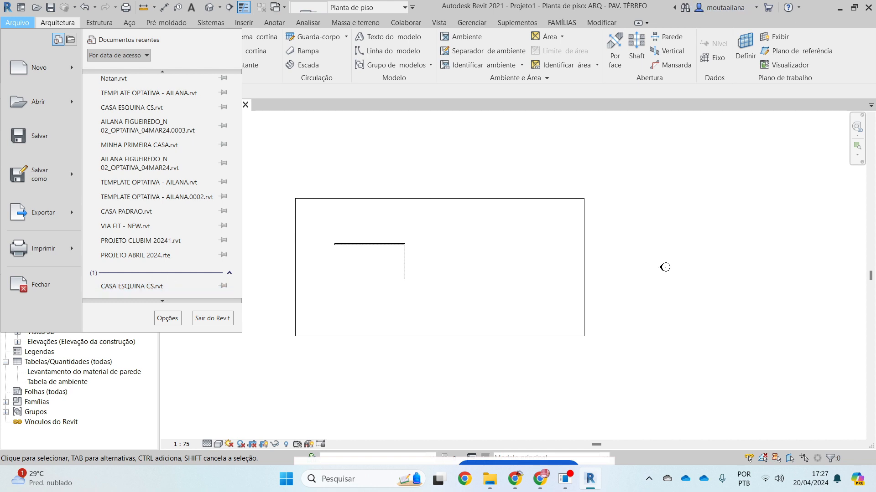
key("Escape")
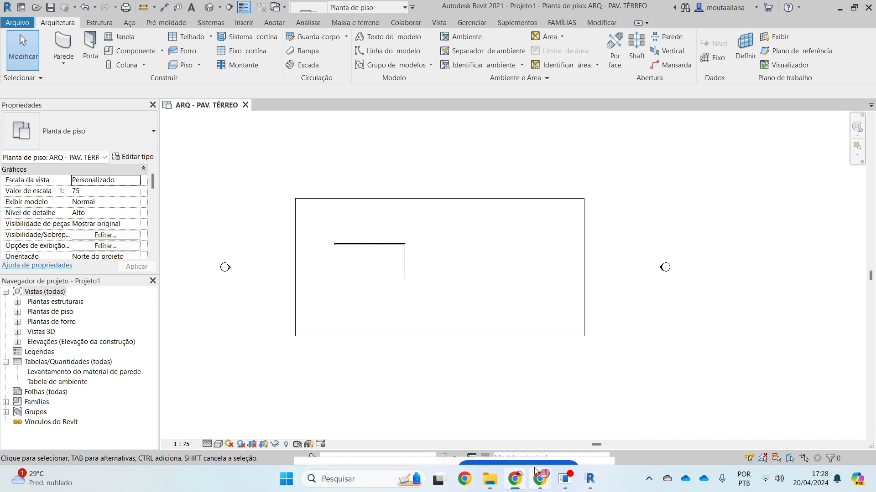
left_click(564, 482)
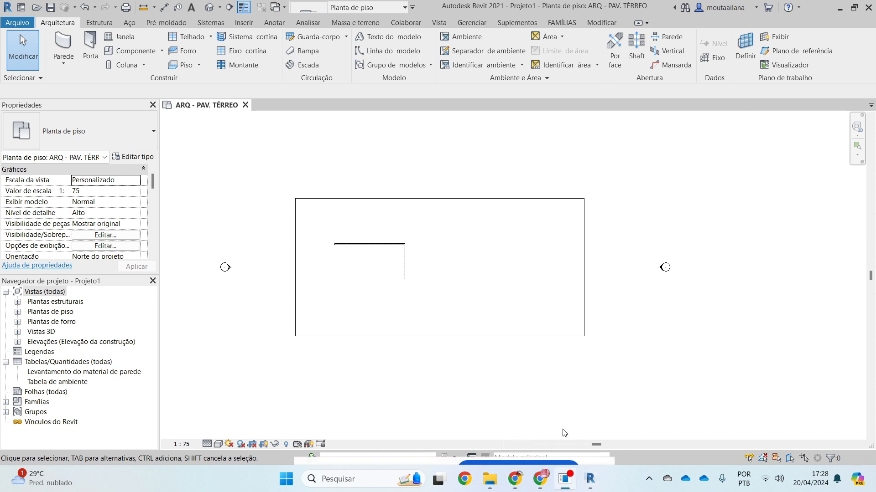